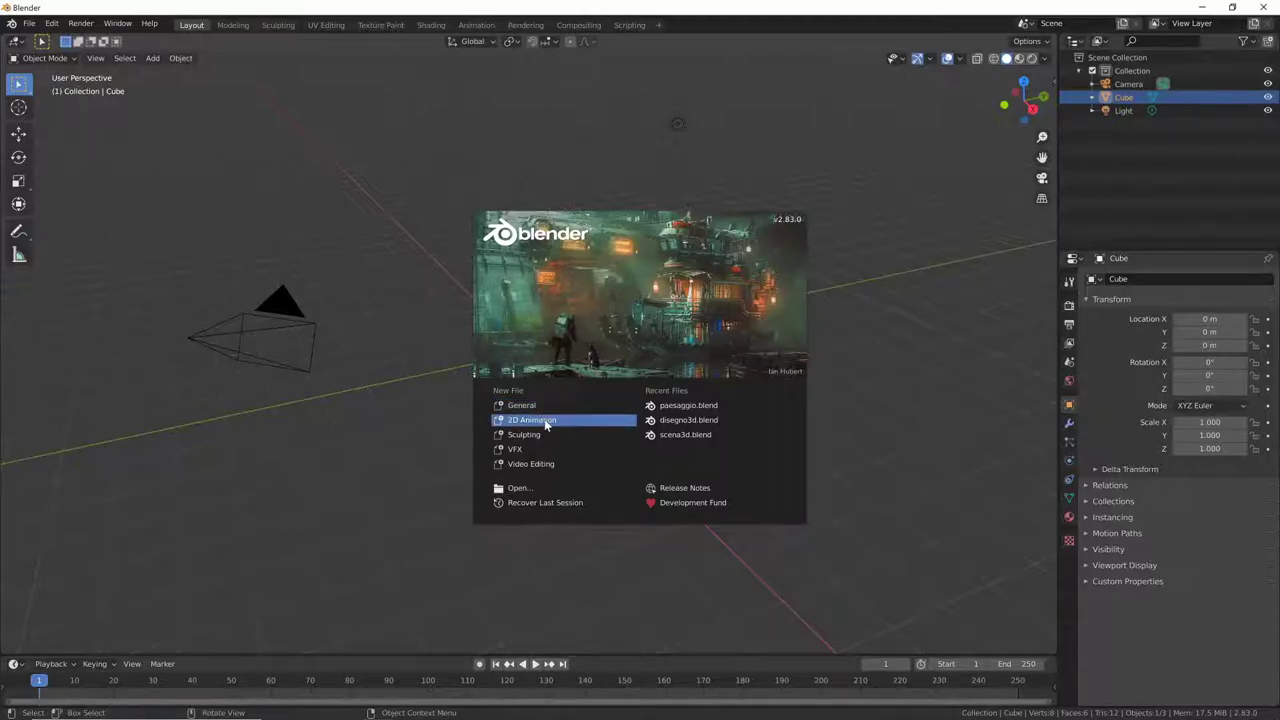
- Start a new 2D Animation file from the splash screen
{"action": "left_click", "coordinate": [545, 420]}
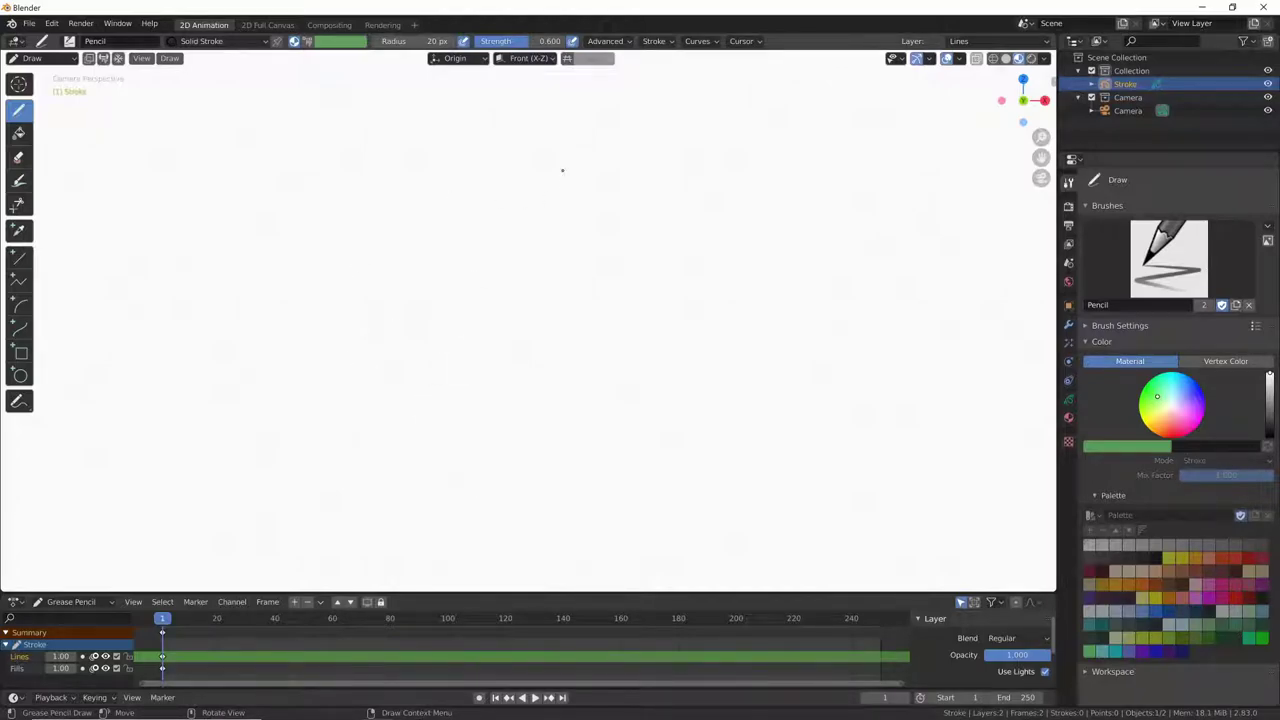
- Sketch a round head, left and right eyes with pupils, and a smile with curled ends
{"action": "left_click_drag", "start_coordinate": [455, 142], "coordinate": [470, 137]}
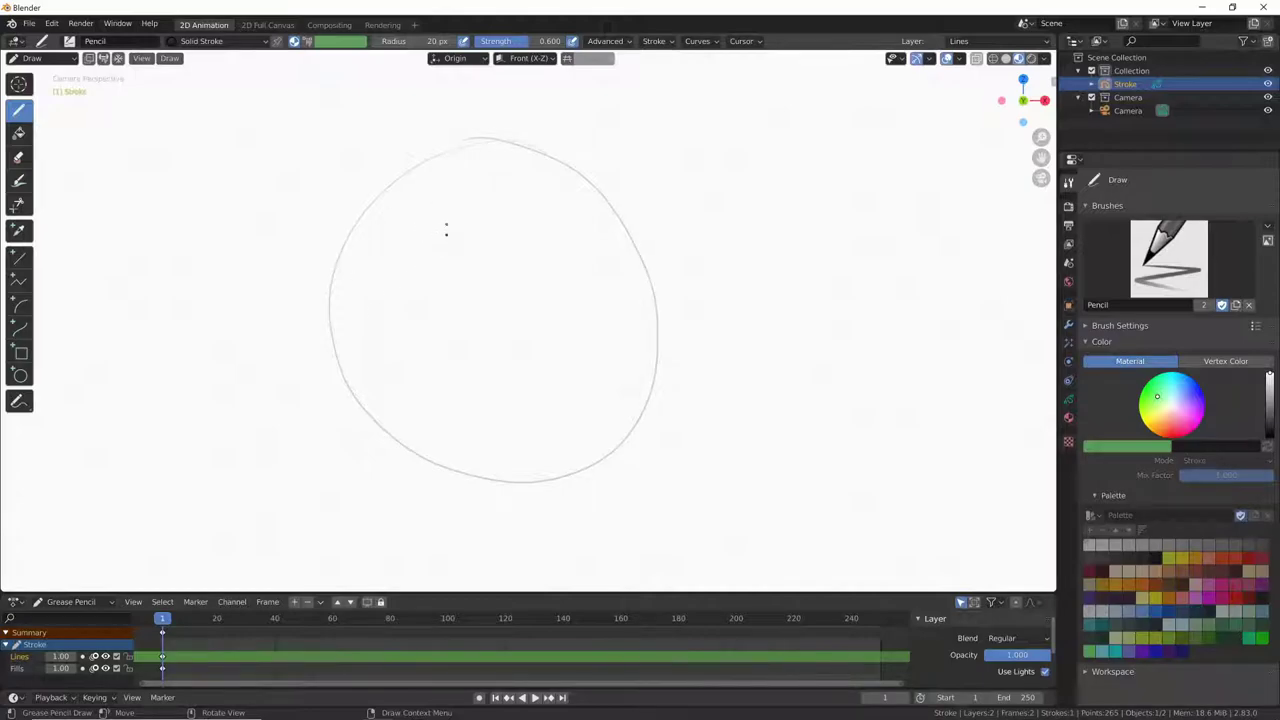
{"action": "left_click_drag", "start_coordinate": [446, 229], "coordinate": [402, 246]}
{"action": "left_click_drag", "start_coordinate": [544, 216], "coordinate": [548, 215]}
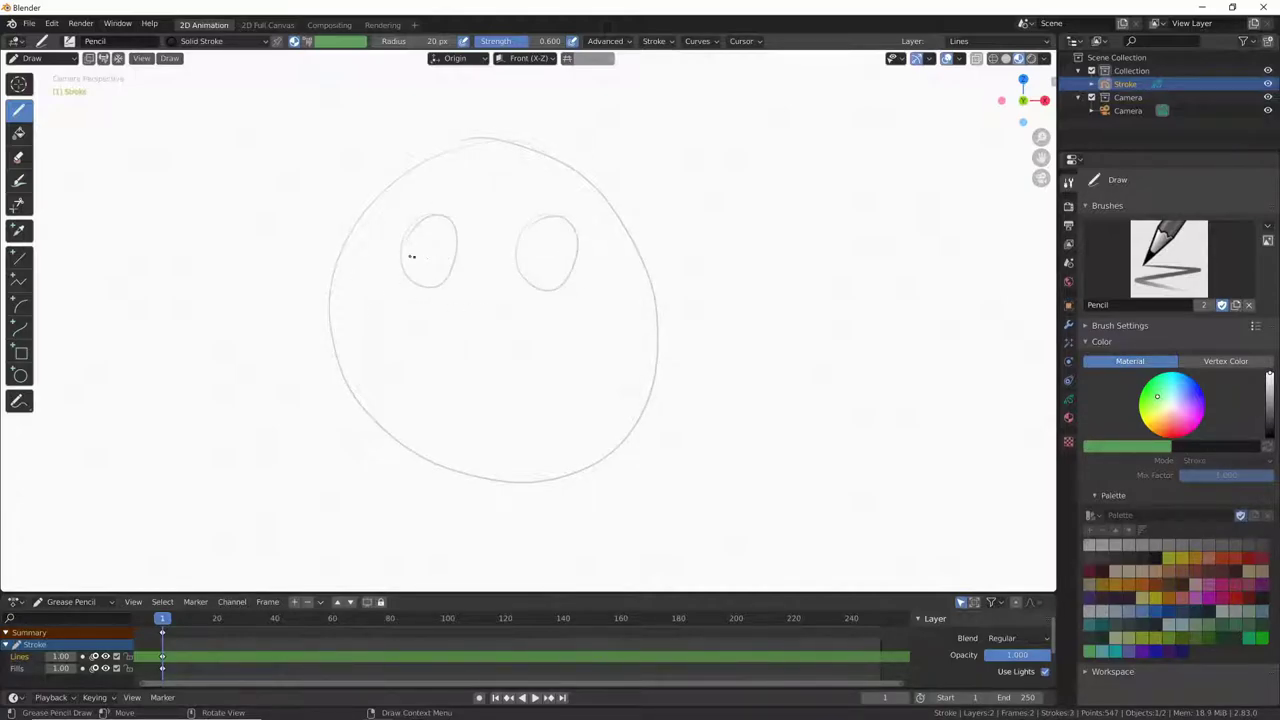
{"action": "left_click_drag", "start_coordinate": [424, 249], "coordinate": [432, 258]}
{"action": "left_click_drag", "start_coordinate": [546, 251], "coordinate": [549, 256]}
{"action": "mouse_move", "coordinate": [397, 372]}
{"action": "left_mouse_down"}
{"action": "mouse_move", "coordinate": [537, 391]}
{"action": "mouse_move", "coordinate": [565, 342]}
{"action": "mouse_move", "coordinate": [601, 347]}
{"action": "left_mouse_up"}
{"action": "left_click_drag", "start_coordinate": [396, 345], "coordinate": [380, 367]}
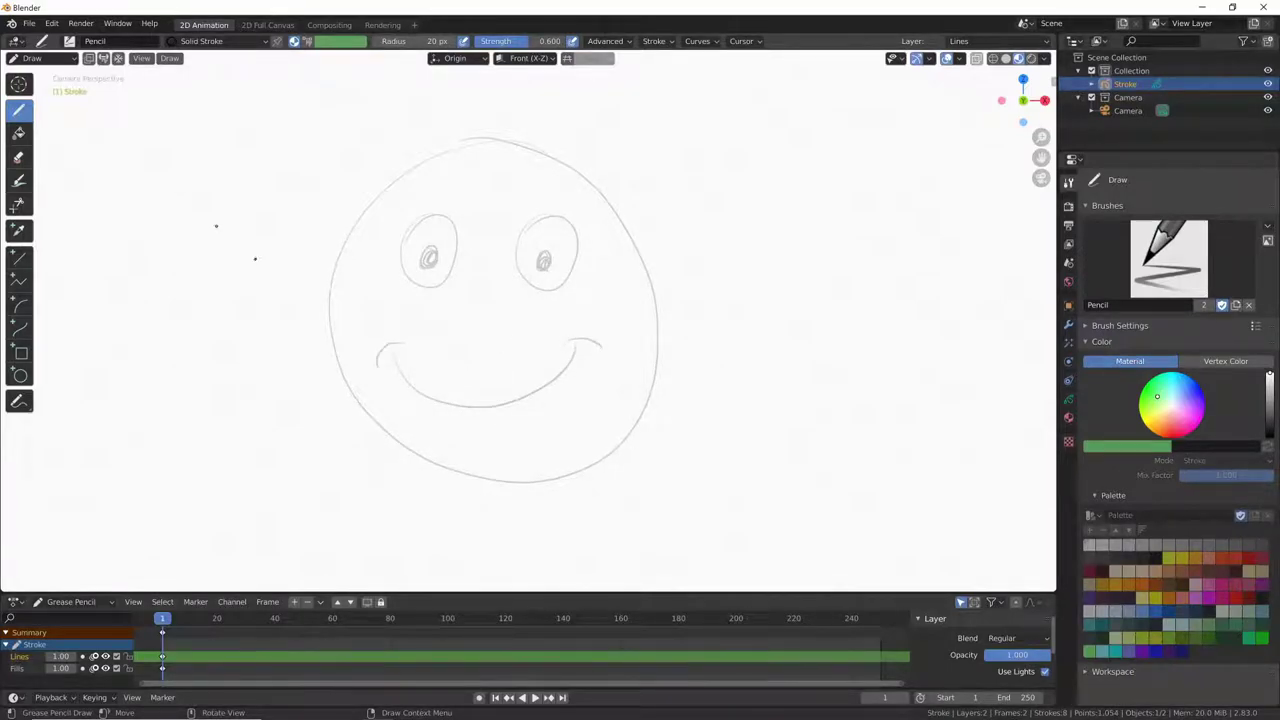
- Switch to Edit Mode with whole-stroke selection
{"action": "left_click", "coordinate": [74, 62]}
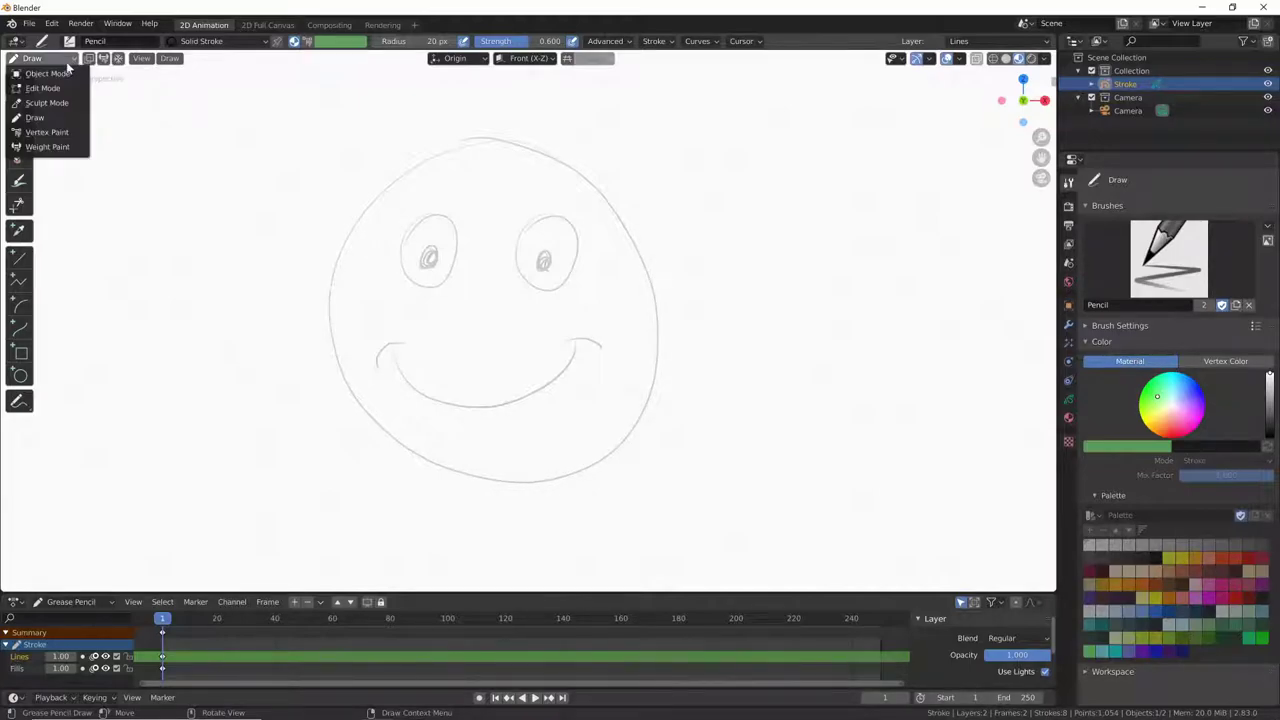
{"action": "left_click", "coordinate": [62, 90]}
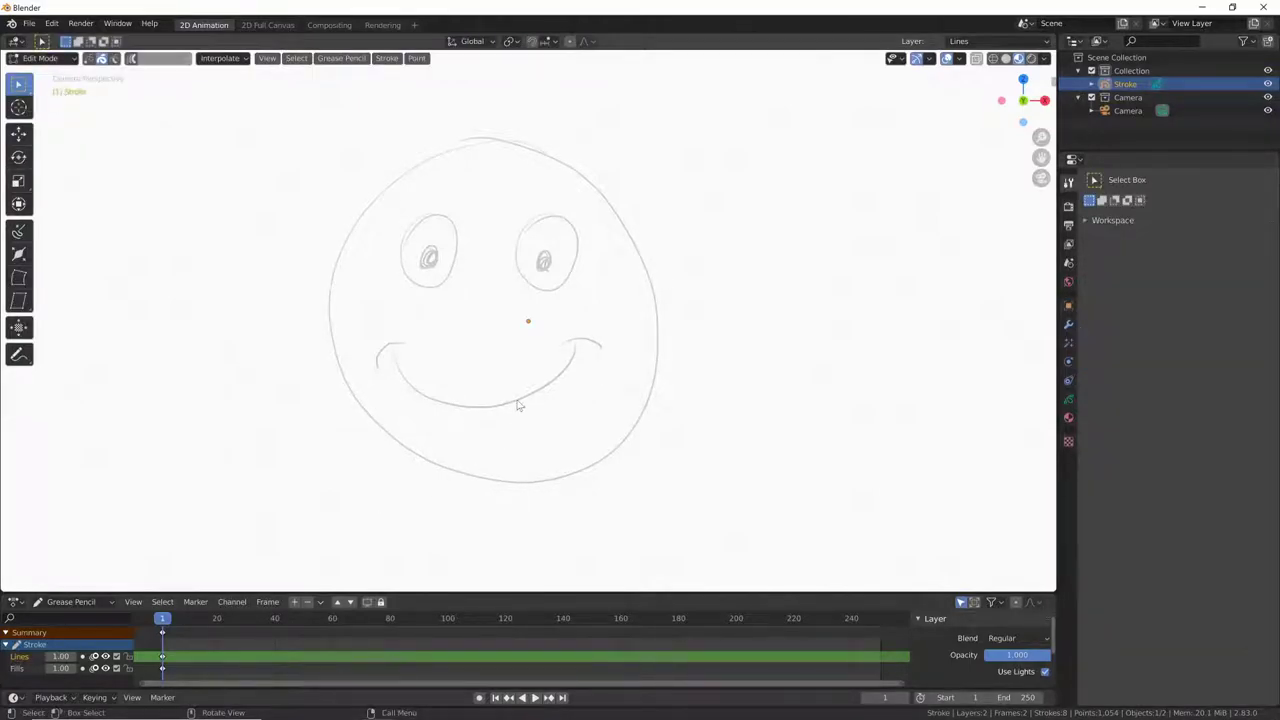
{"action": "left_click", "coordinate": [101, 60]}
- Move the smile lower and drag both curled ends onto it
{"action": "key", "text": "g"}
{"action": "left_click", "coordinate": [520, 432]}
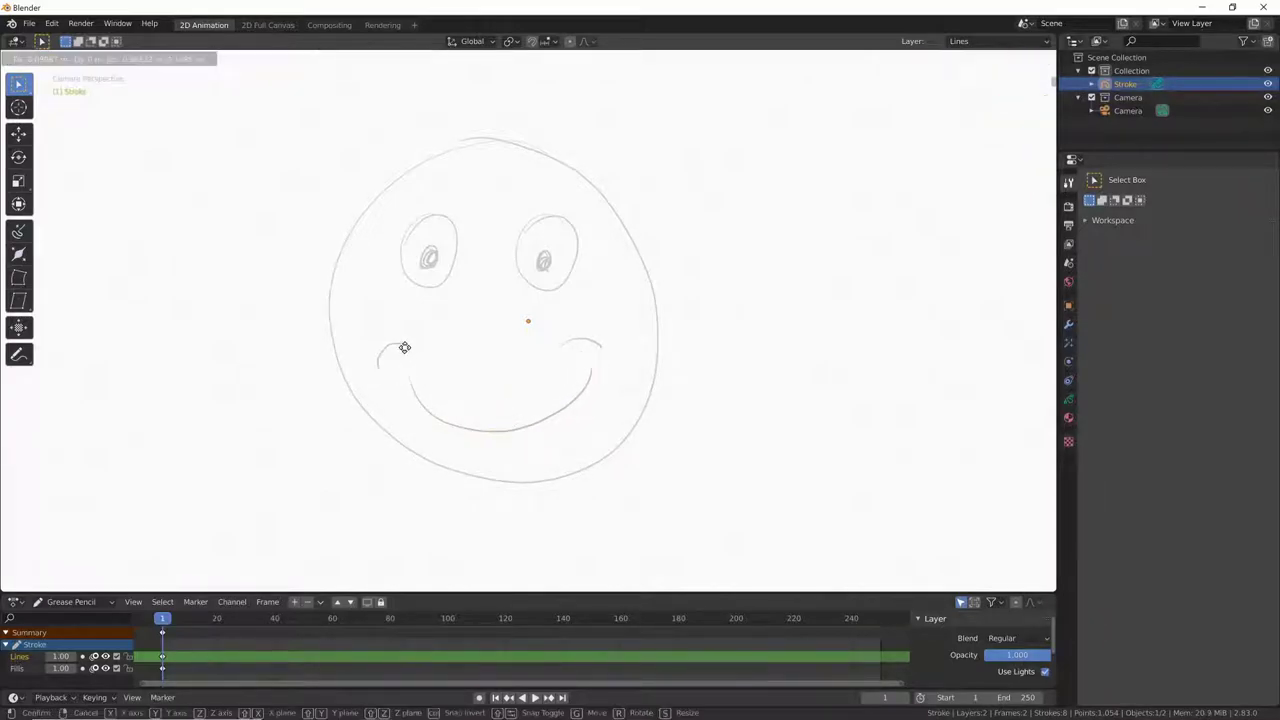
{"action": "left_click_drag", "start_coordinate": [398, 348], "coordinate": [416, 363]}
{"action": "left_click_drag", "start_coordinate": [588, 346], "coordinate": [600, 362]}
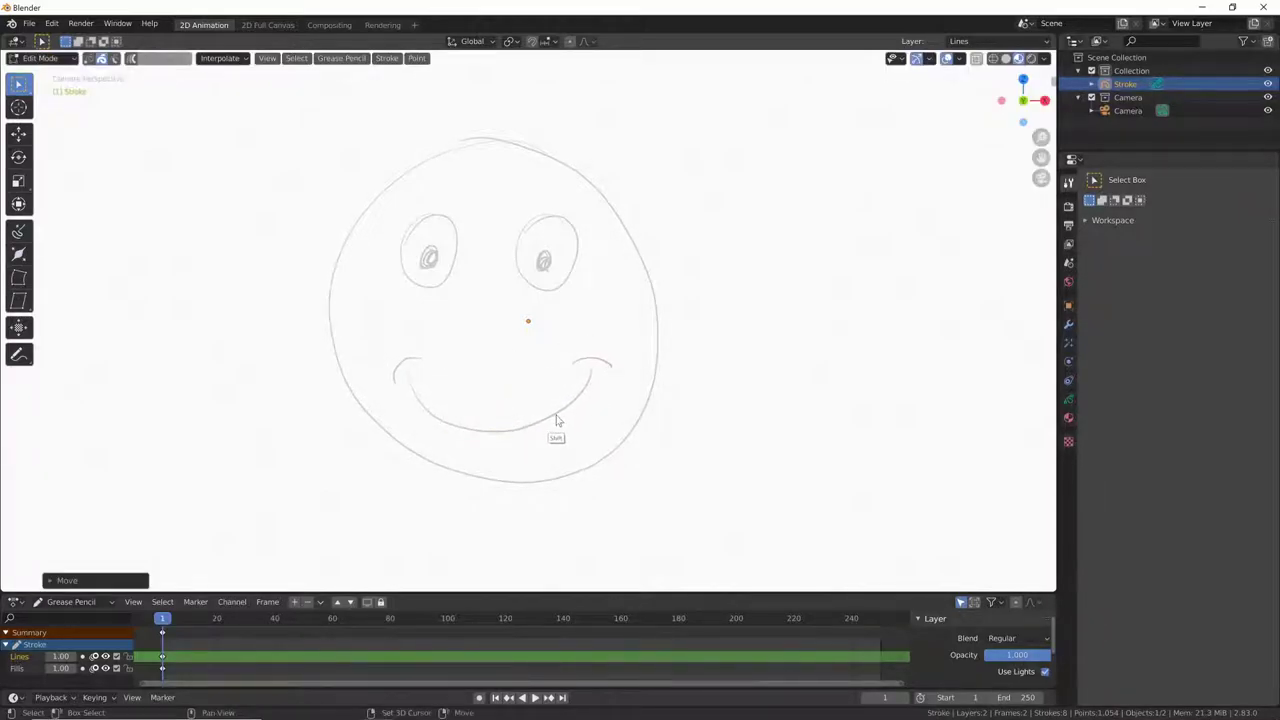
{"action": "left_click", "coordinate": [476, 472]}
- Nudge the smile up, rotate it level and scale it wider, cancelling a second resize
{"action": "key", "text": "g"}
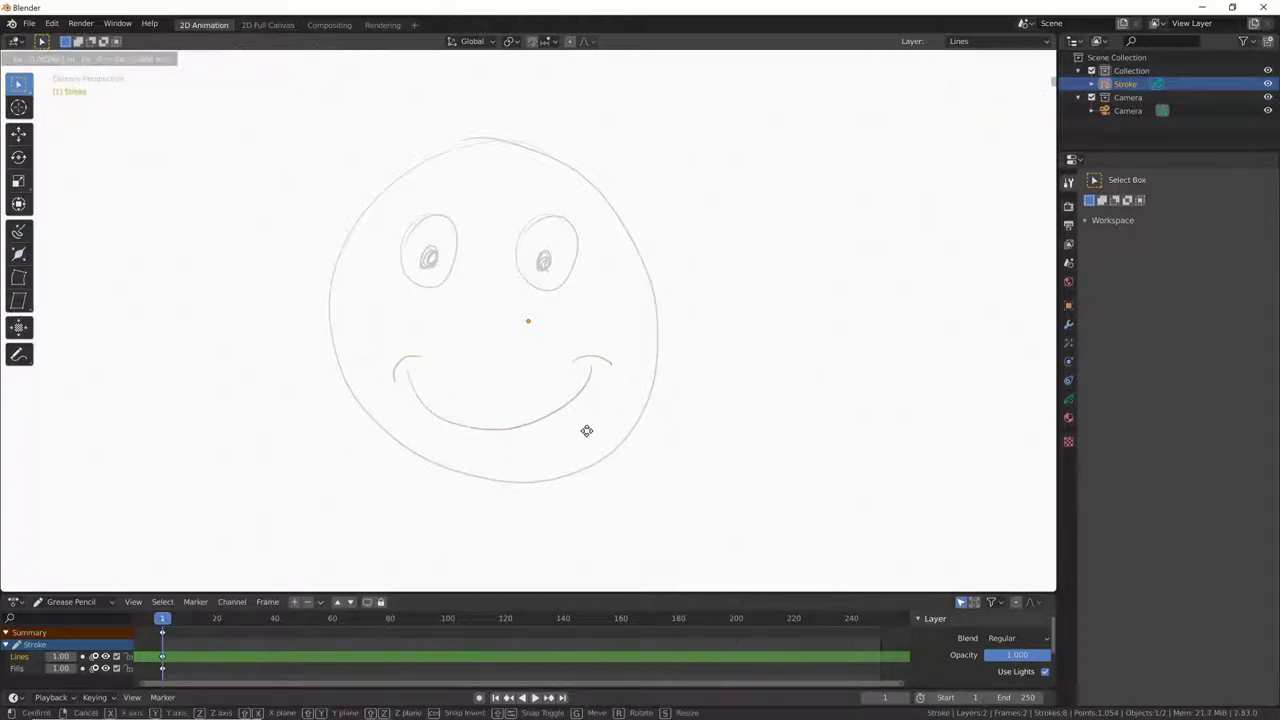
{"action": "left_click", "coordinate": [590, 428]}
{"action": "key", "text": "r"}
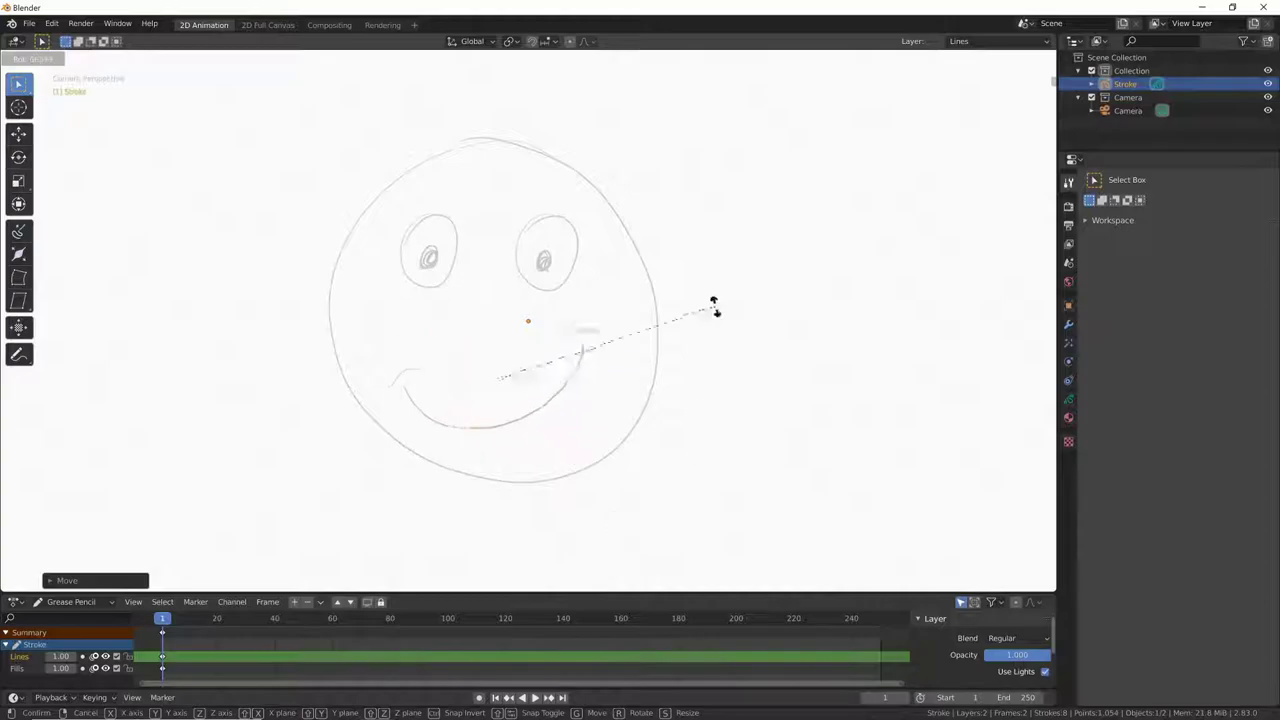
{"action": "left_click", "coordinate": [710, 379]}
{"action": "key", "text": "s"}
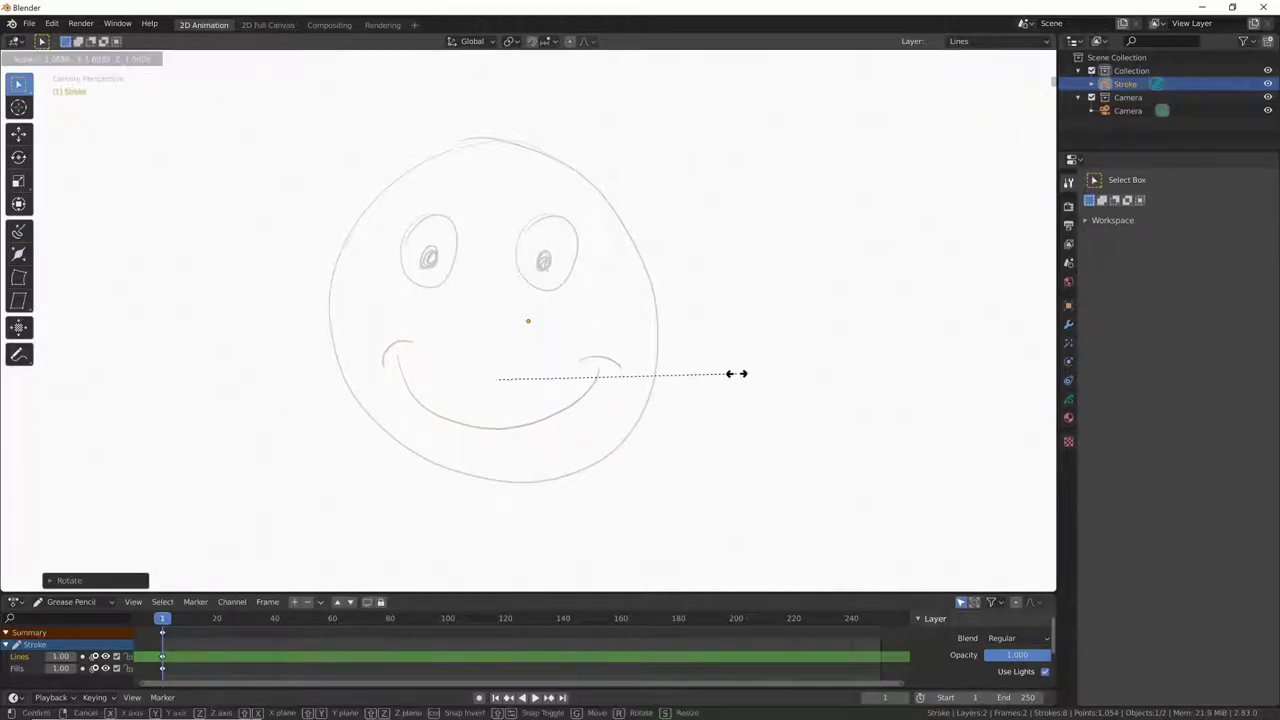
{"action": "left_click", "coordinate": [737, 376]}
{"action": "key", "text": "s"}
{"action": "right_click", "coordinate": [733, 383]}
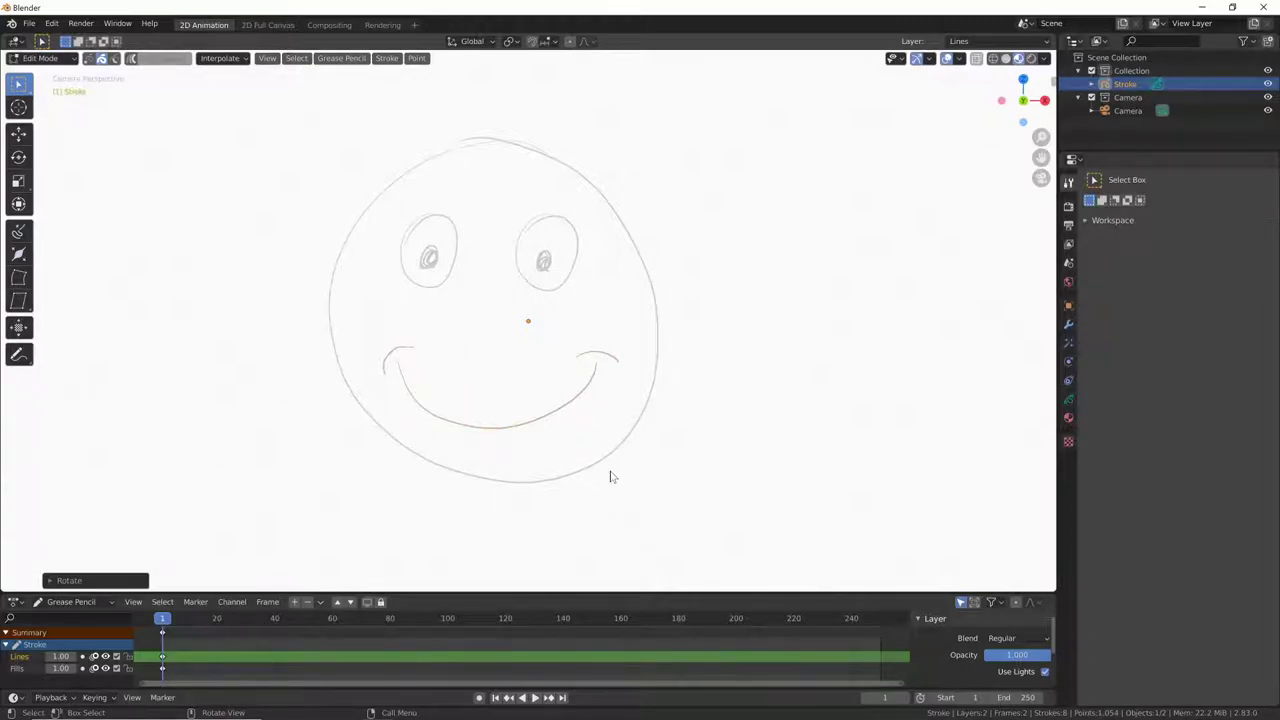
- Enter Sculpt Mode and set the brush radius to 174 px, then 90 px
{"action": "left_click", "coordinate": [73, 63]}
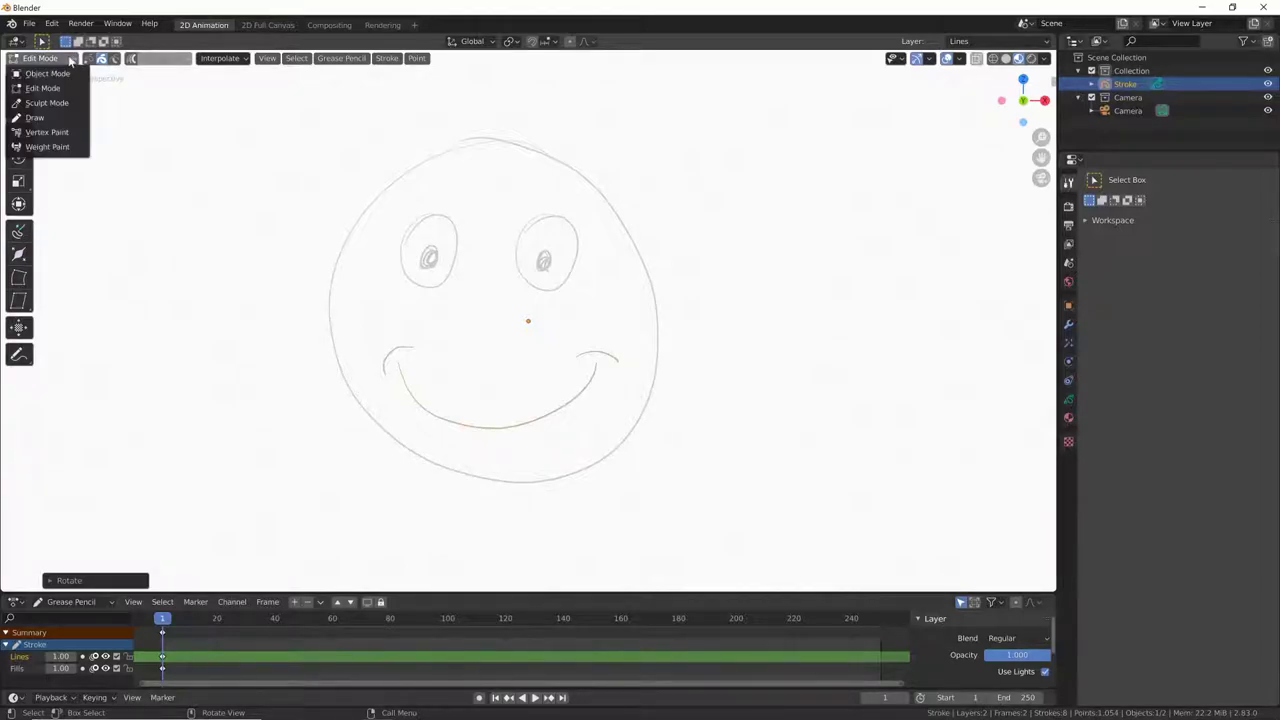
{"action": "key", "text": "Escape"}
{"action": "left_click", "coordinate": [70, 57]}
{"action": "left_click", "coordinate": [50, 104]}
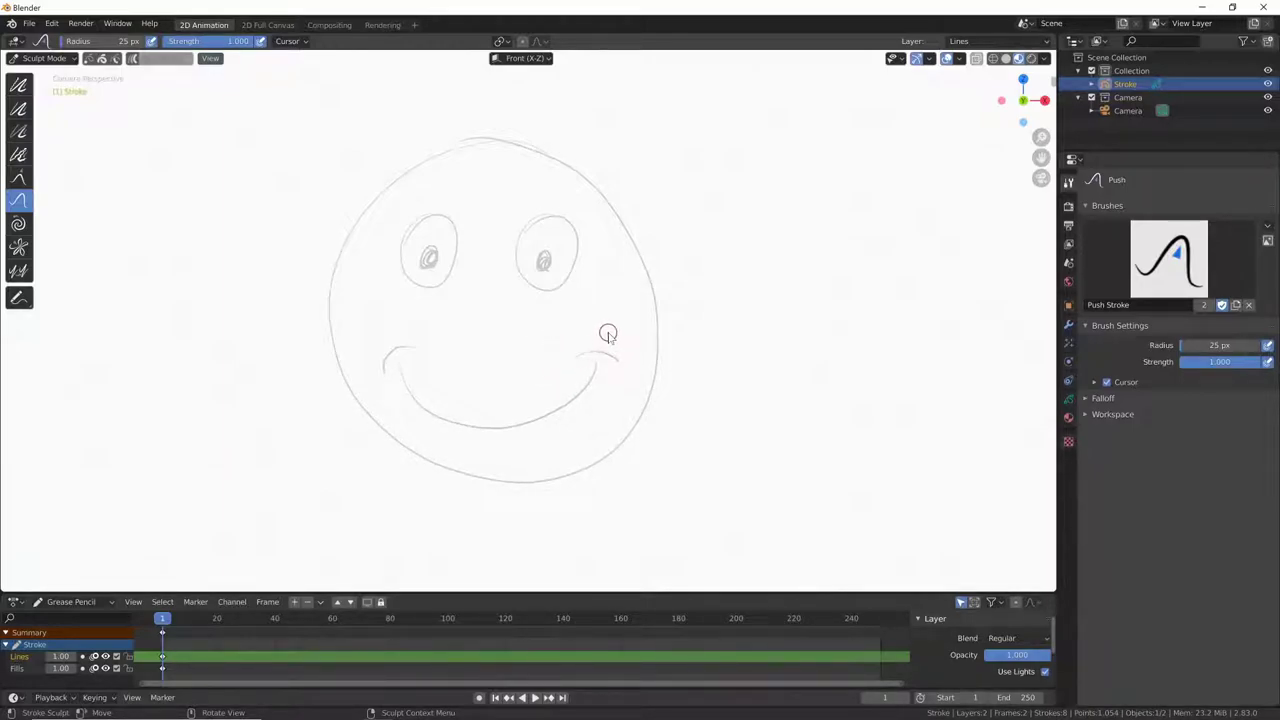
{"action": "key", "text": "f"}
{"action": "left_click", "coordinate": [660, 355]}
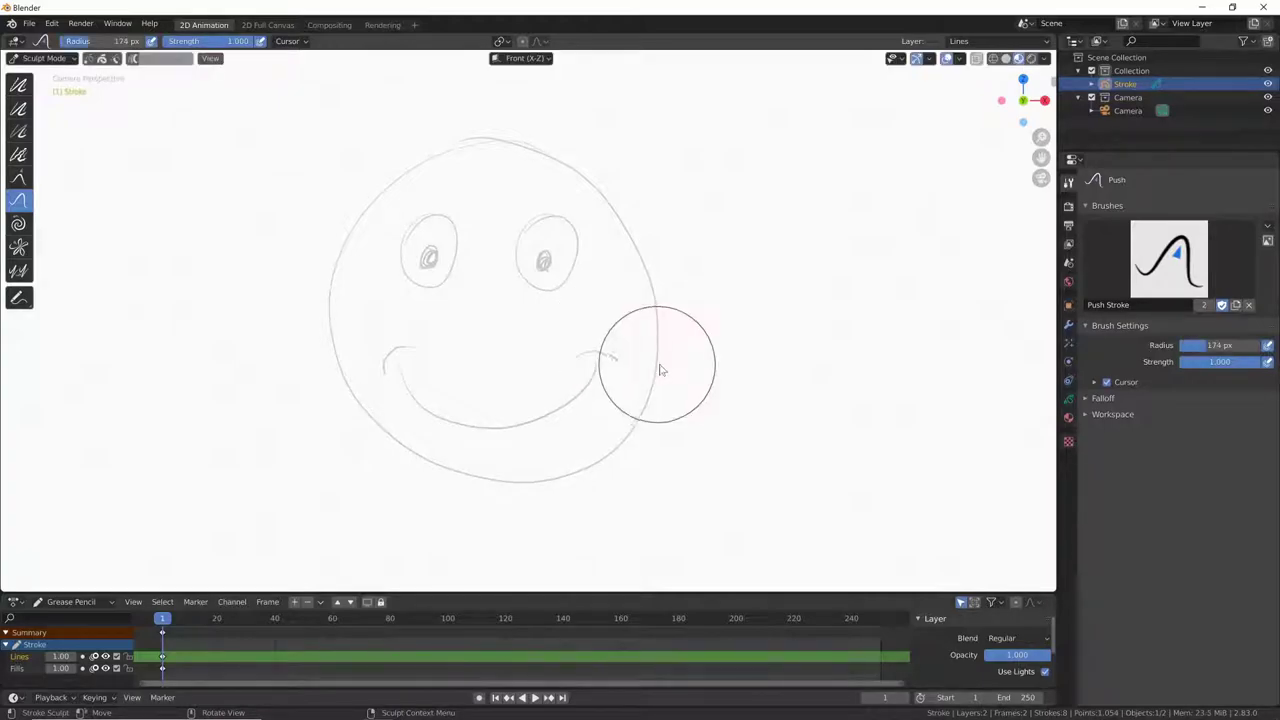
{"action": "key", "text": "f"}
{"action": "left_click", "coordinate": [730, 325]}
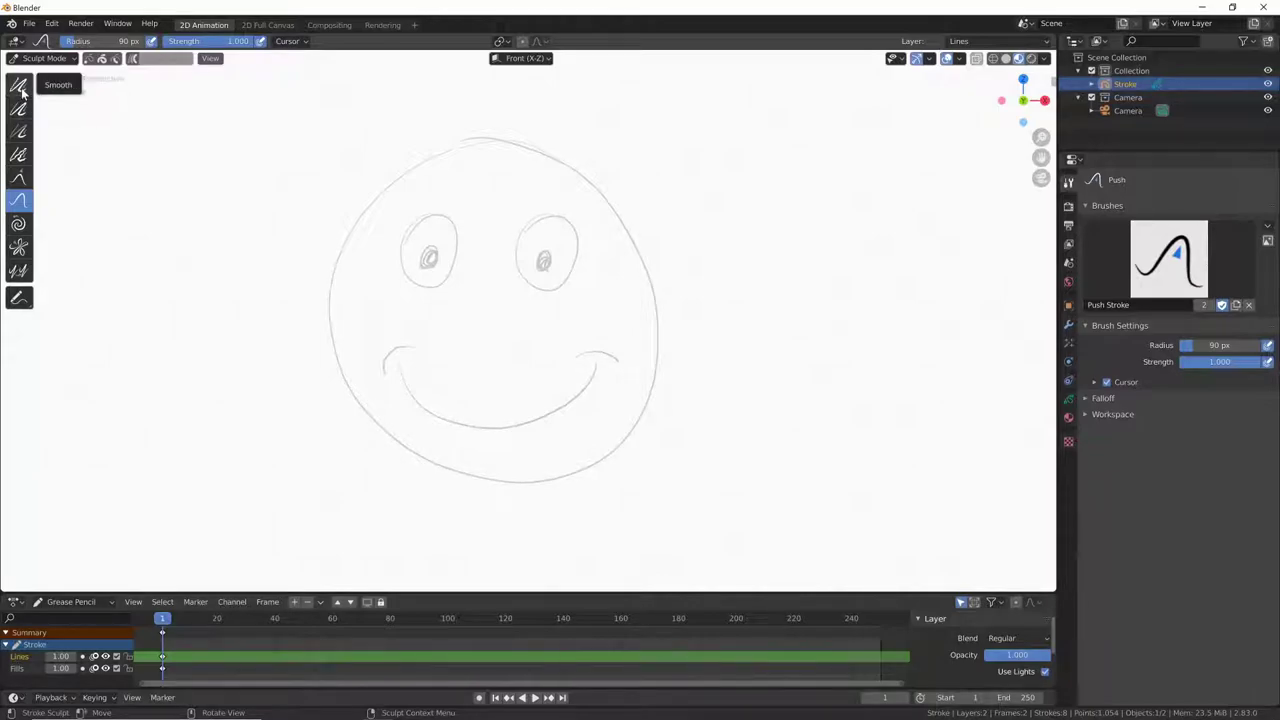
- With the Smooth brush, smooth the head outline's top-right, the smile and the right eye
{"action": "left_click", "coordinate": [20, 88]}
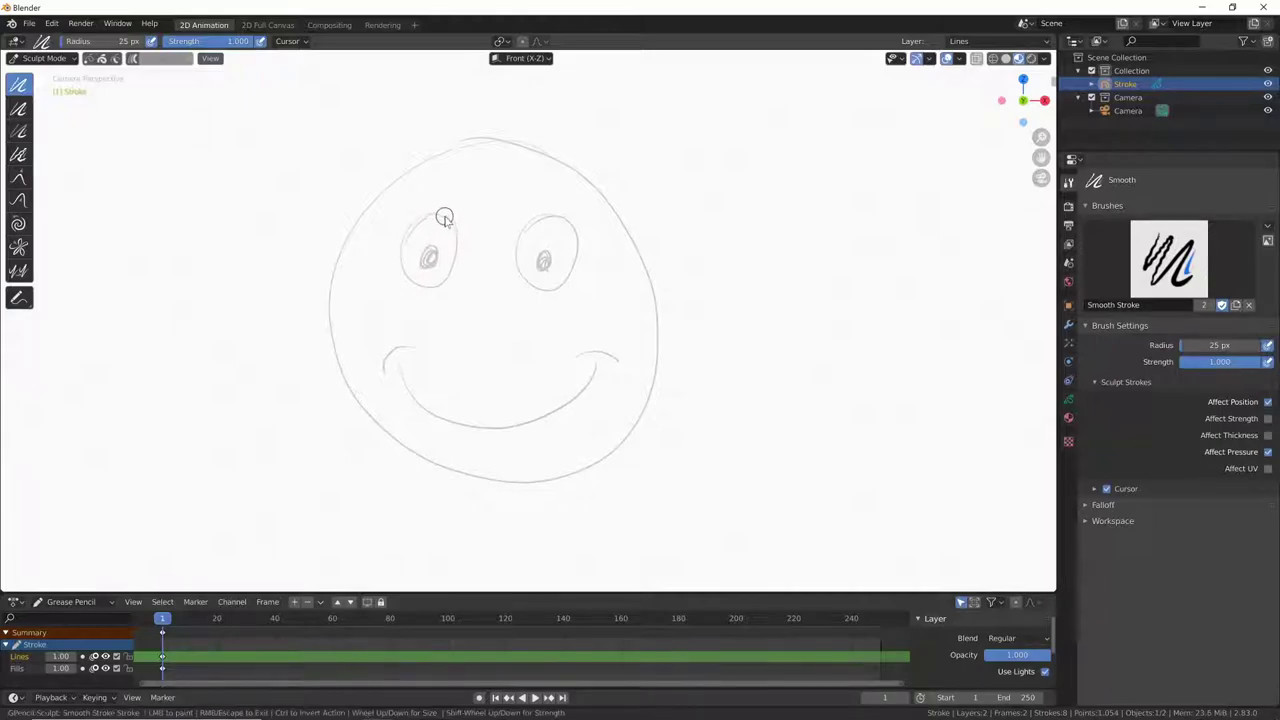
{"action": "left_click_drag", "start_coordinate": [485, 140], "coordinate": [612, 215]}
{"action": "left_click_drag", "start_coordinate": [581, 360], "coordinate": [608, 380]}
{"action": "left_click_drag", "start_coordinate": [486, 423], "coordinate": [534, 423]}
{"action": "left_click_drag", "start_coordinate": [547, 220], "coordinate": [574, 257]}
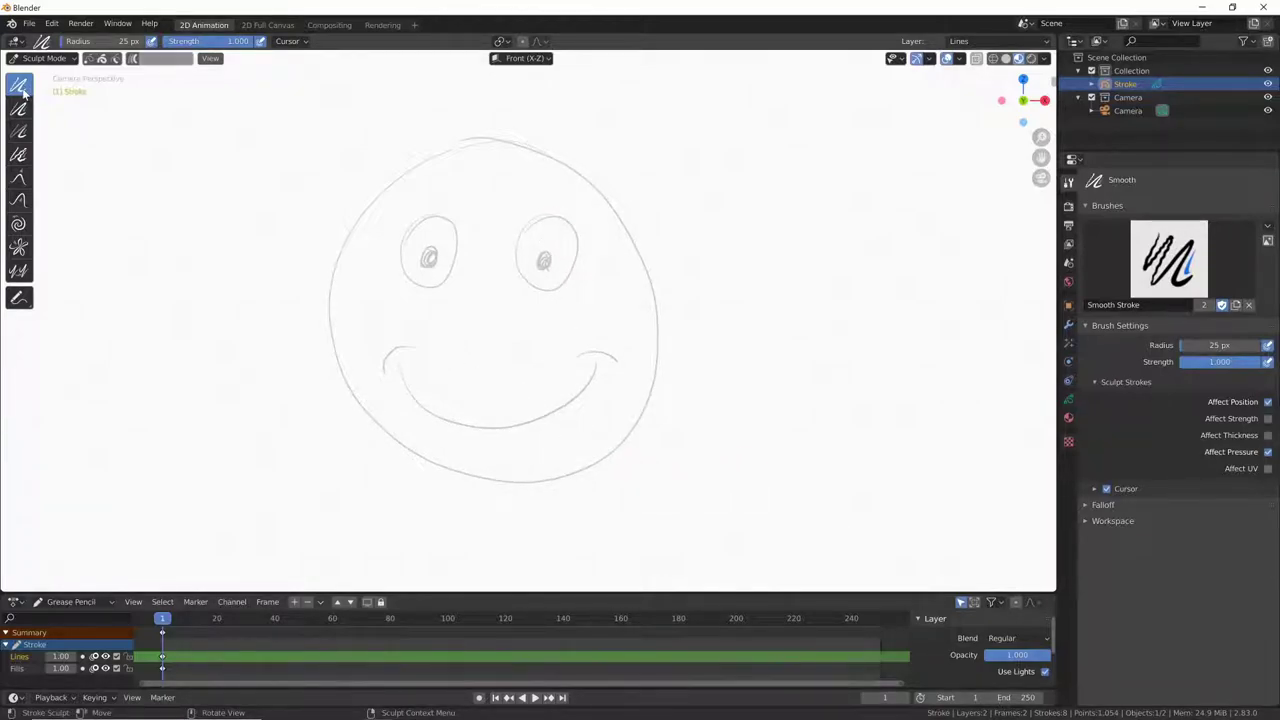
- In Draw mode with the Ink Pen brush, draw a wavy vertical line and a short diagonal line
{"action": "left_click", "coordinate": [60, 59]}
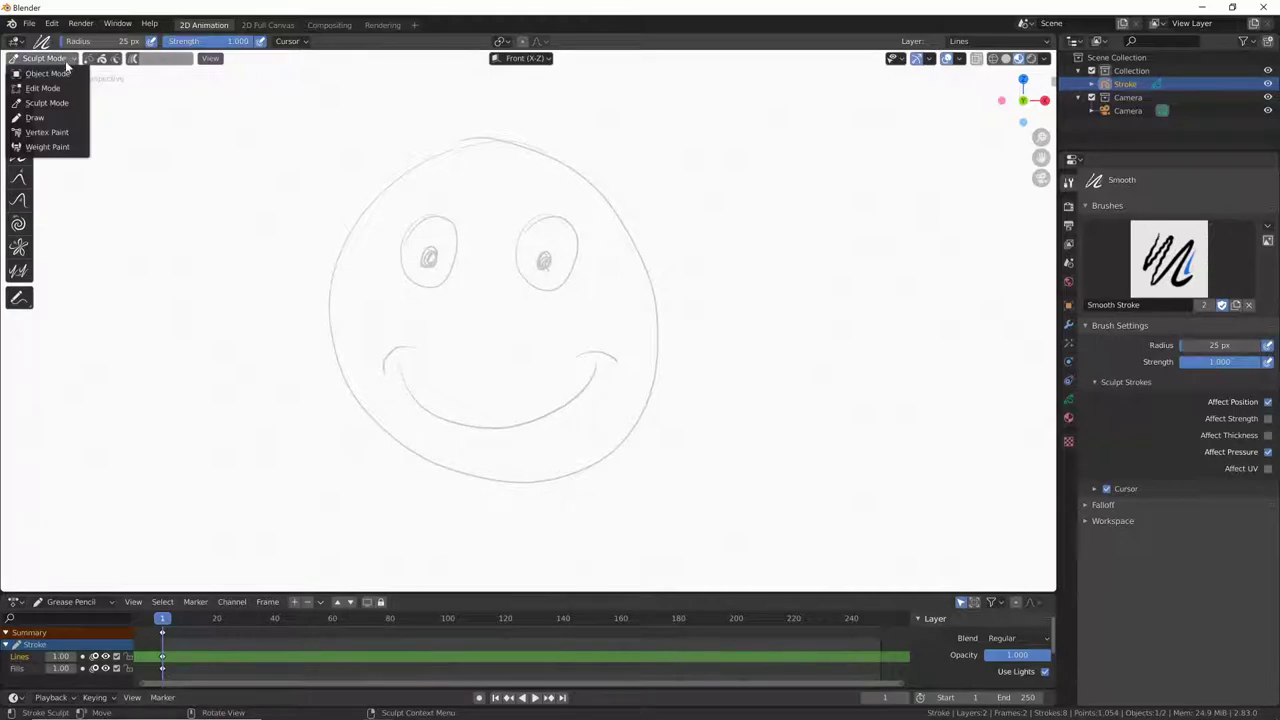
{"action": "left_click", "coordinate": [35, 117]}
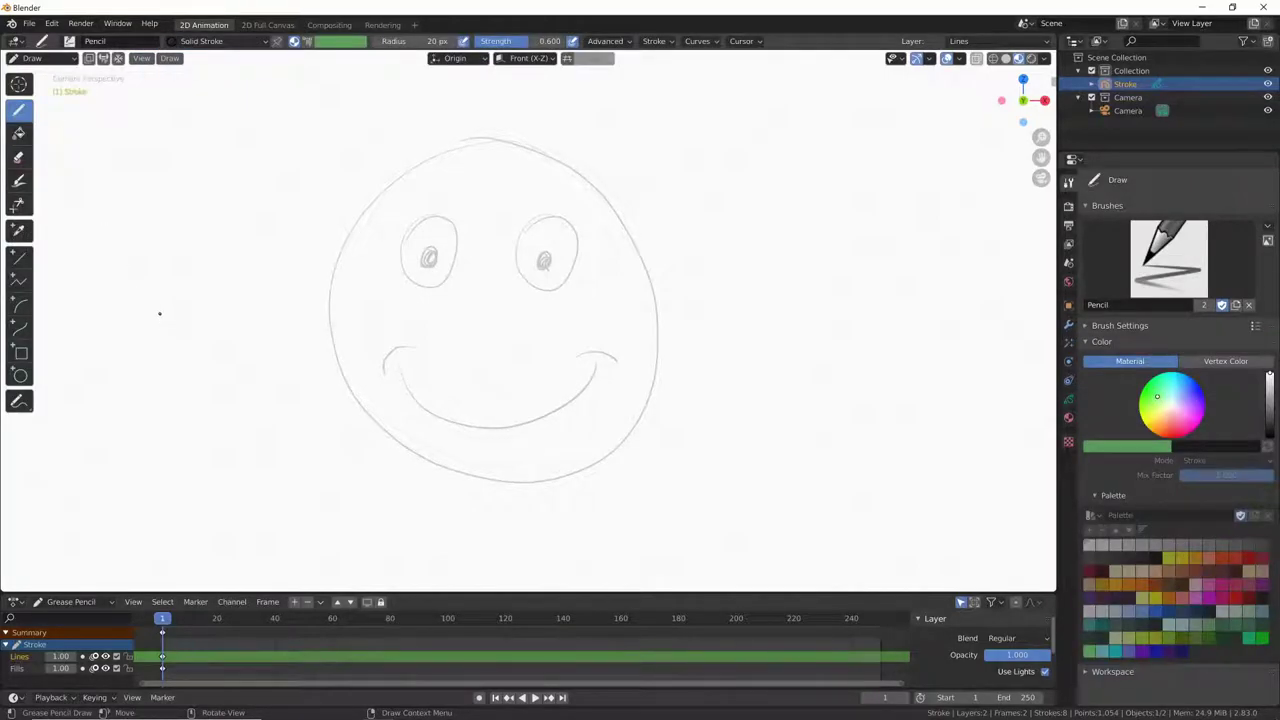
{"action": "left_click", "coordinate": [138, 42]}
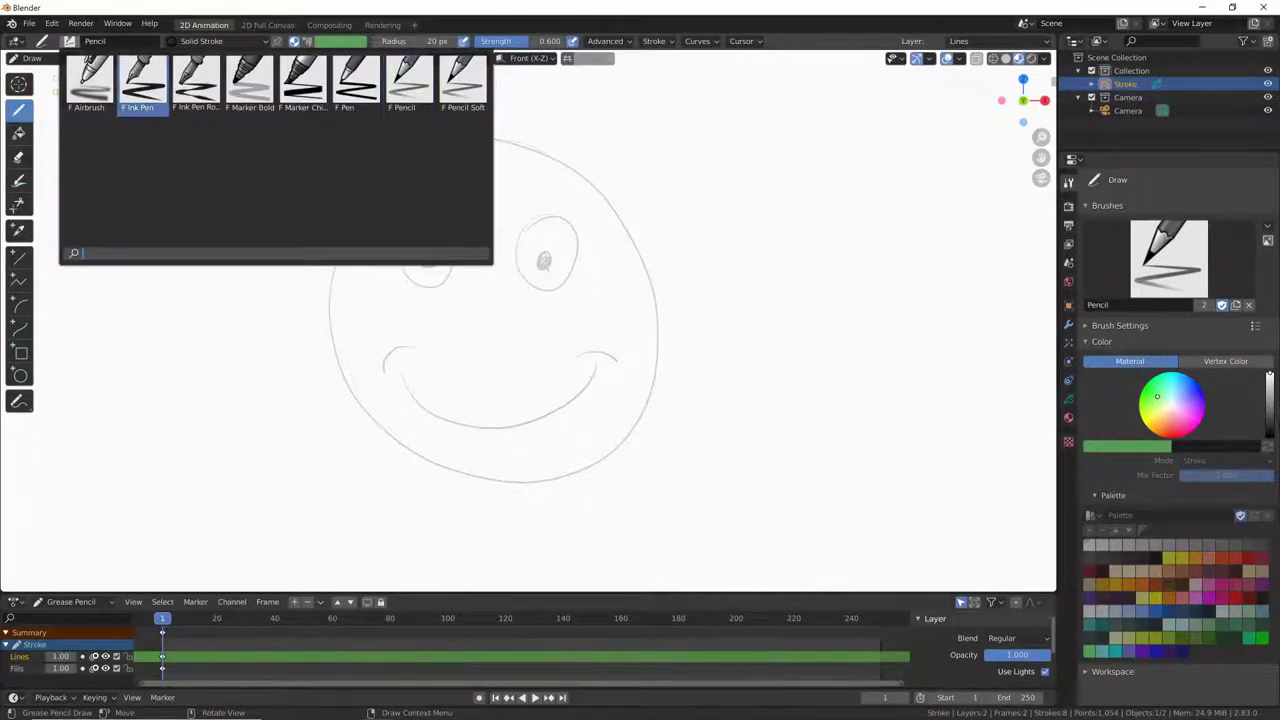
{"action": "left_click", "coordinate": [143, 82]}
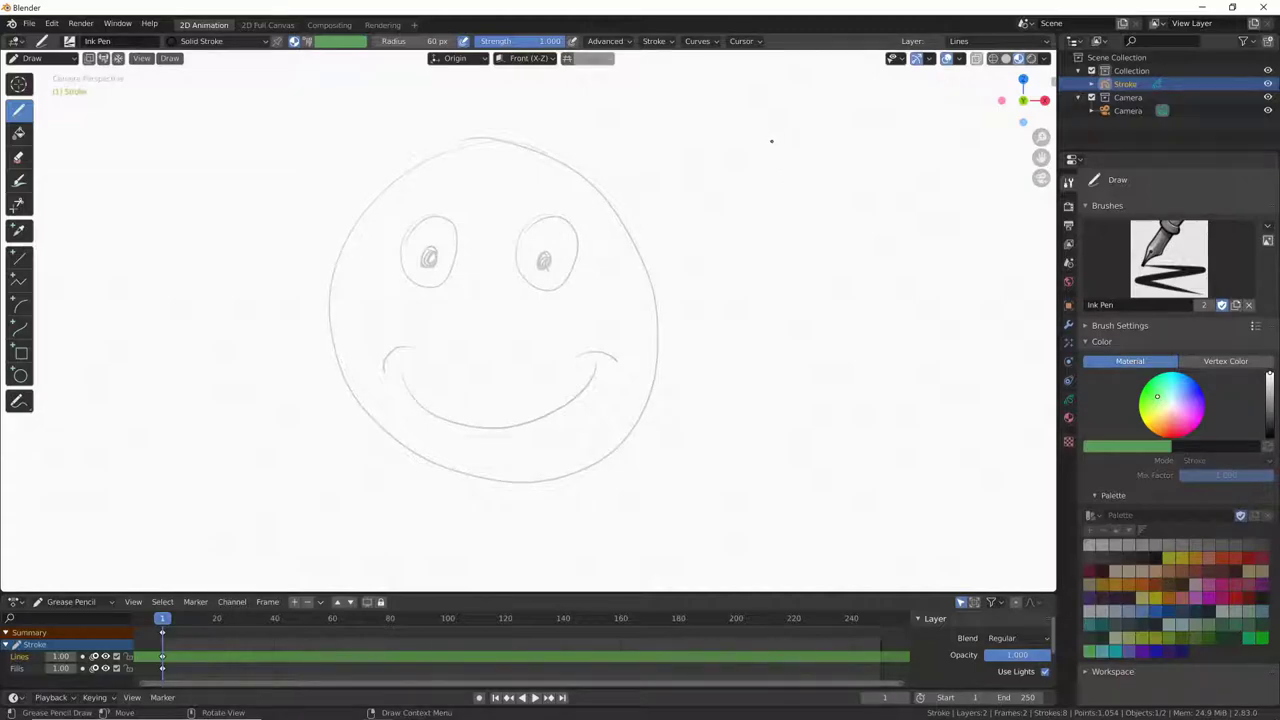
{"action": "left_click_drag", "start_coordinate": [776, 285], "coordinate": [777, 393]}
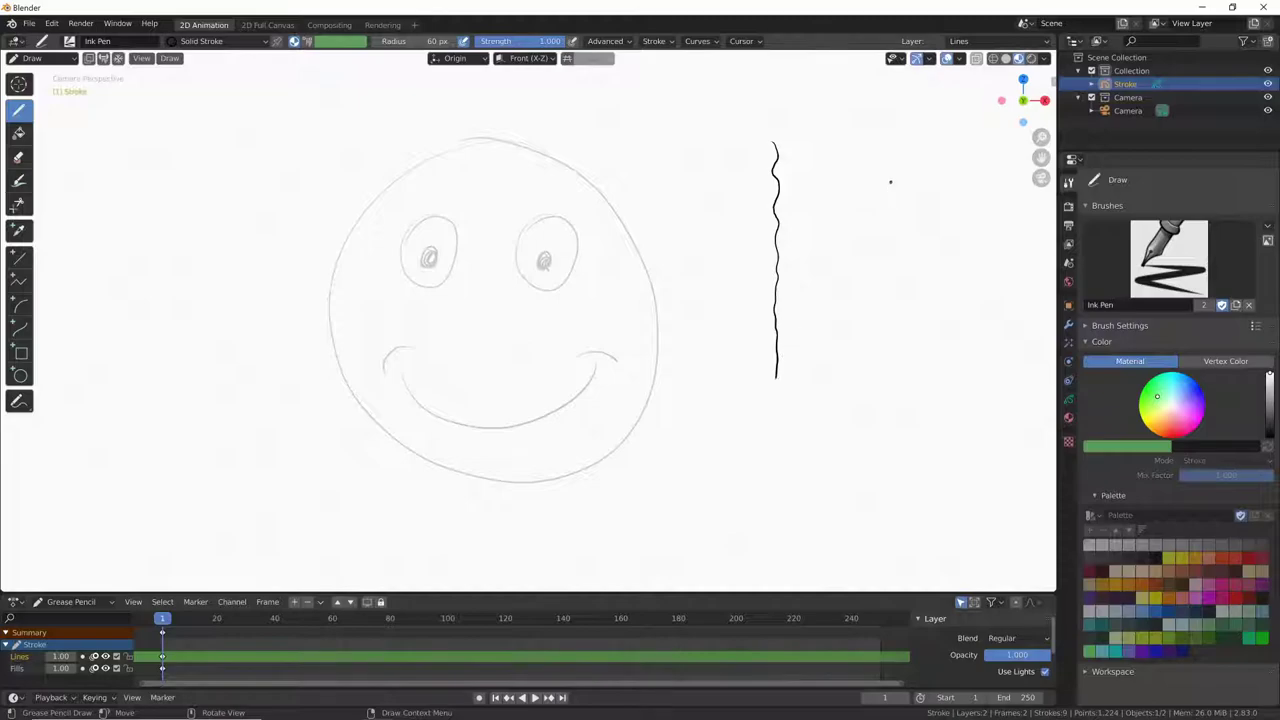
{"action": "left_click_drag", "start_coordinate": [853, 213], "coordinate": [927, 192]}
- Return to Sculpt Mode and smooth the diagonal line and the top of the vertical line
{"action": "left_click", "coordinate": [45, 58]}
{"action": "left_click", "coordinate": [66, 104]}
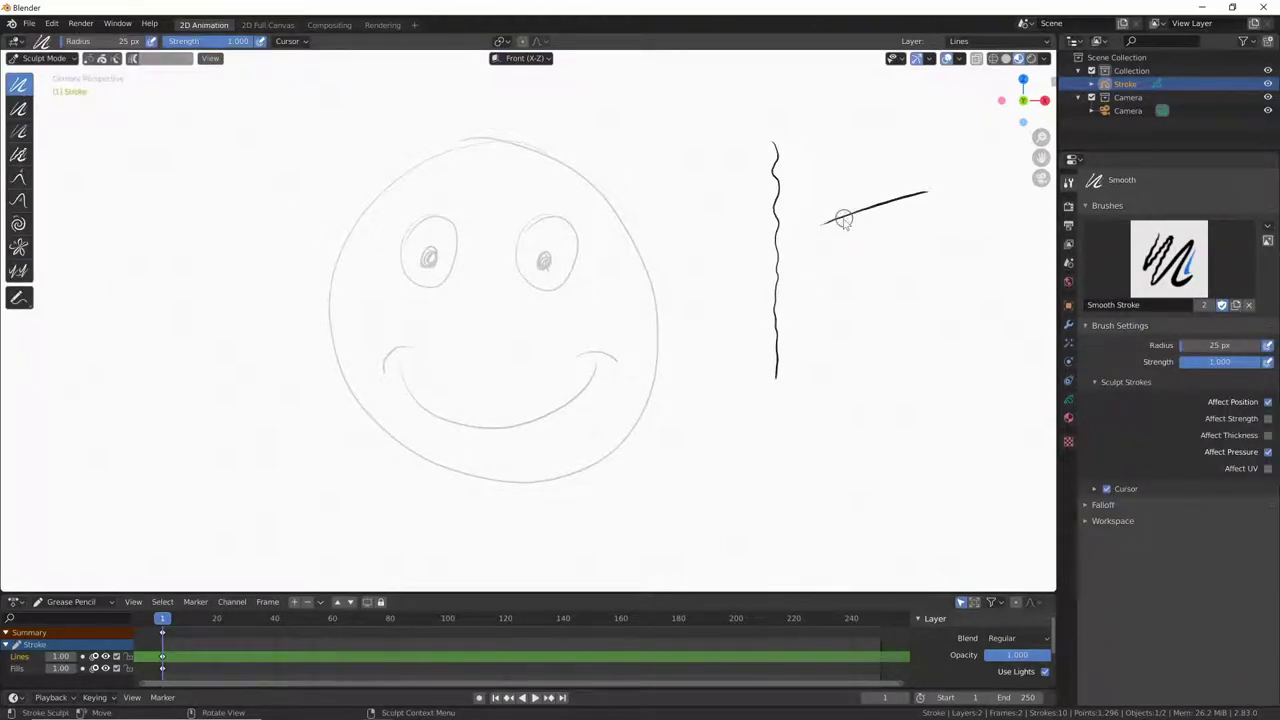
{"action": "left_click_drag", "start_coordinate": [843, 218], "coordinate": [826, 229]}
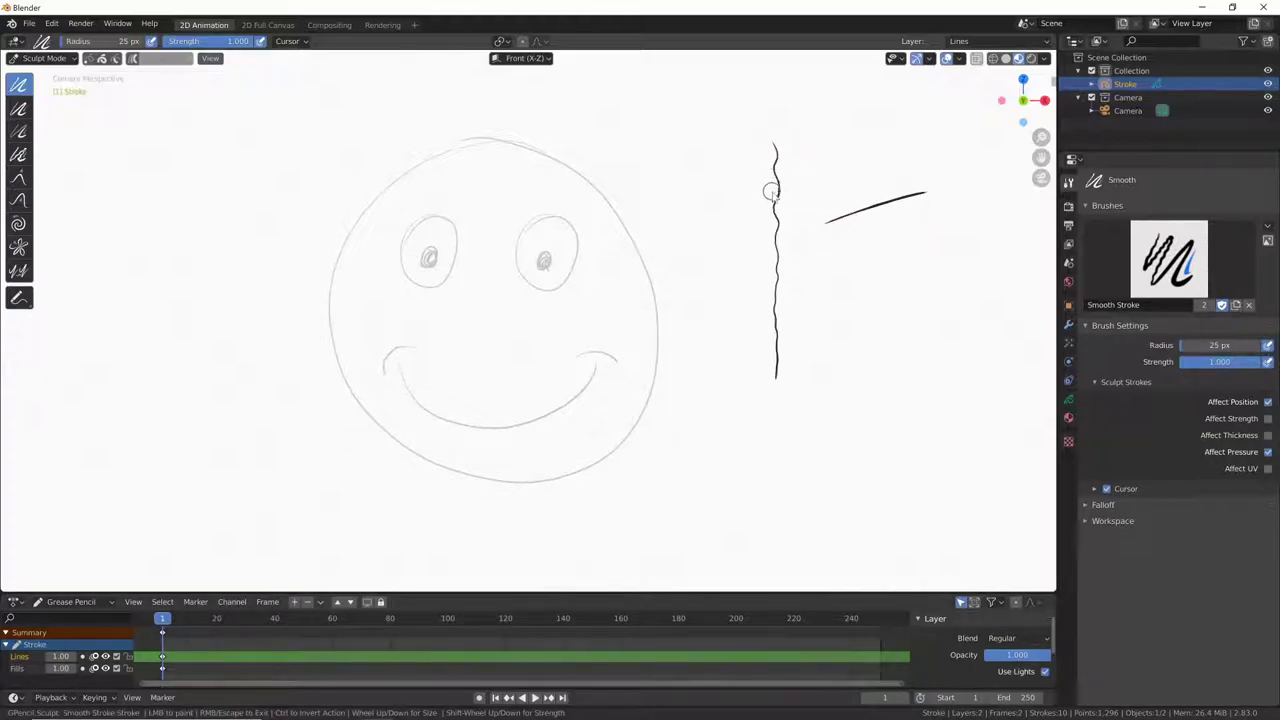
{"action": "mouse_move", "coordinate": [775, 143]}
{"action": "left_mouse_down"}
{"action": "mouse_move", "coordinate": [771, 363]}
{"action": "mouse_move", "coordinate": [792, 430]}
{"action": "mouse_move", "coordinate": [769, 180]}
{"action": "left_mouse_up"}
- Enlarge the Smooth brush to 109 px and smooth the diagonal, the vertical line and the right eye
{"action": "key", "text": "f"}
{"action": "left_click", "coordinate": [815, 200]}
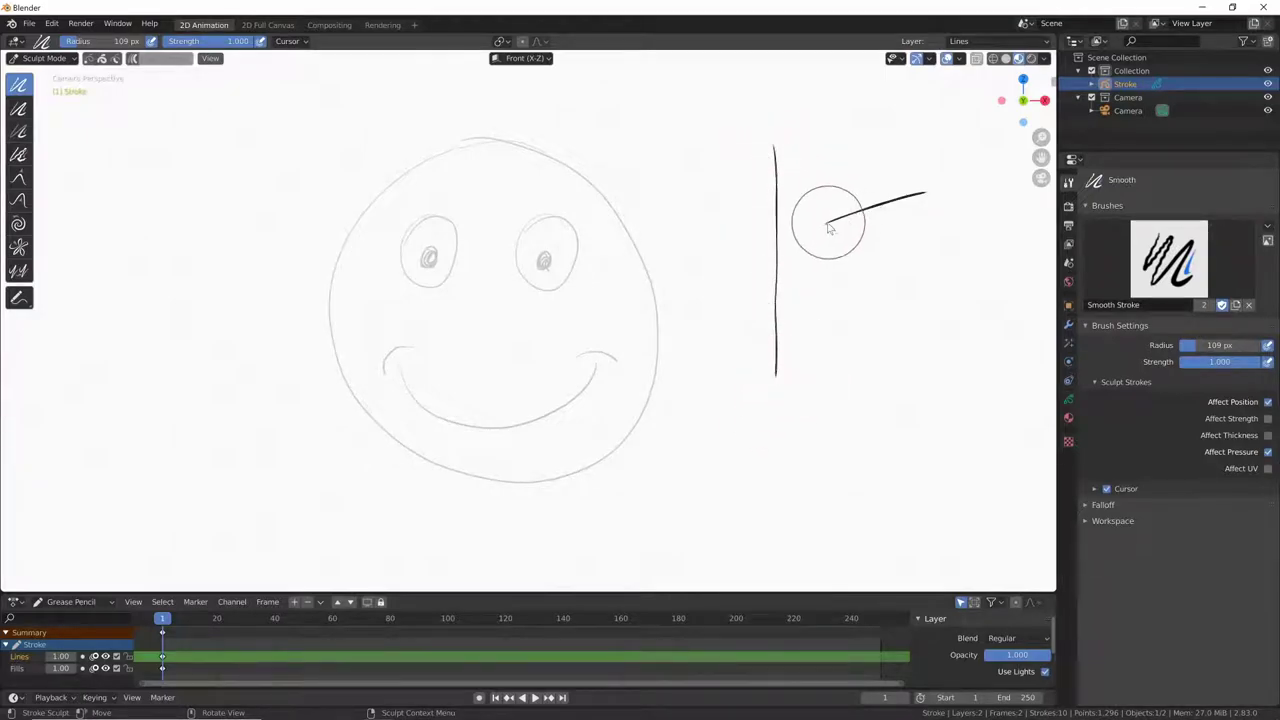
{"action": "left_click_drag", "start_coordinate": [829, 214], "coordinate": [886, 206]}
{"action": "mouse_move", "coordinate": [808, 295]}
{"action": "left_mouse_down"}
{"action": "mouse_move", "coordinate": [823, 222]}
{"action": "mouse_move", "coordinate": [782, 260]}
{"action": "left_mouse_up"}
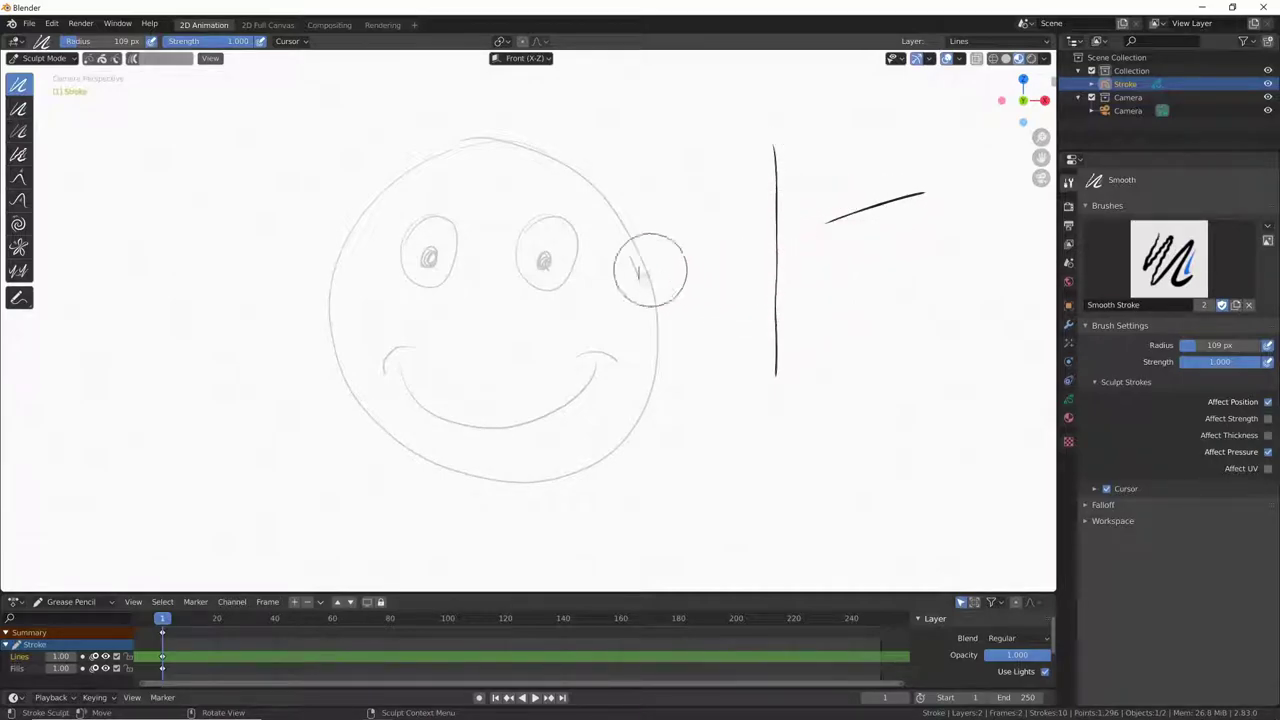
{"action": "left_click_drag", "start_coordinate": [600, 228], "coordinate": [543, 200]}
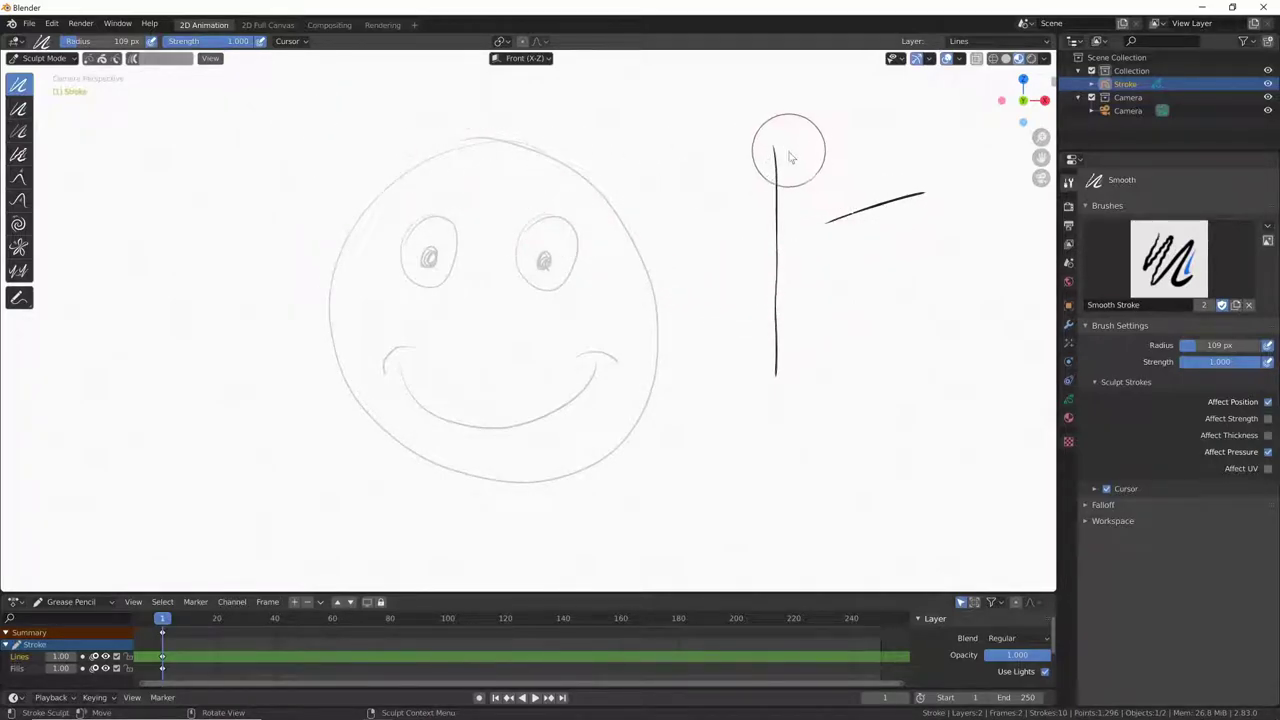
{"action": "left_click_drag", "start_coordinate": [792, 150], "coordinate": [773, 398]}
- Set the Smooth brush radius to 136 px and its strength back to 1.000
{"action": "right_click", "coordinate": [744, 270]}
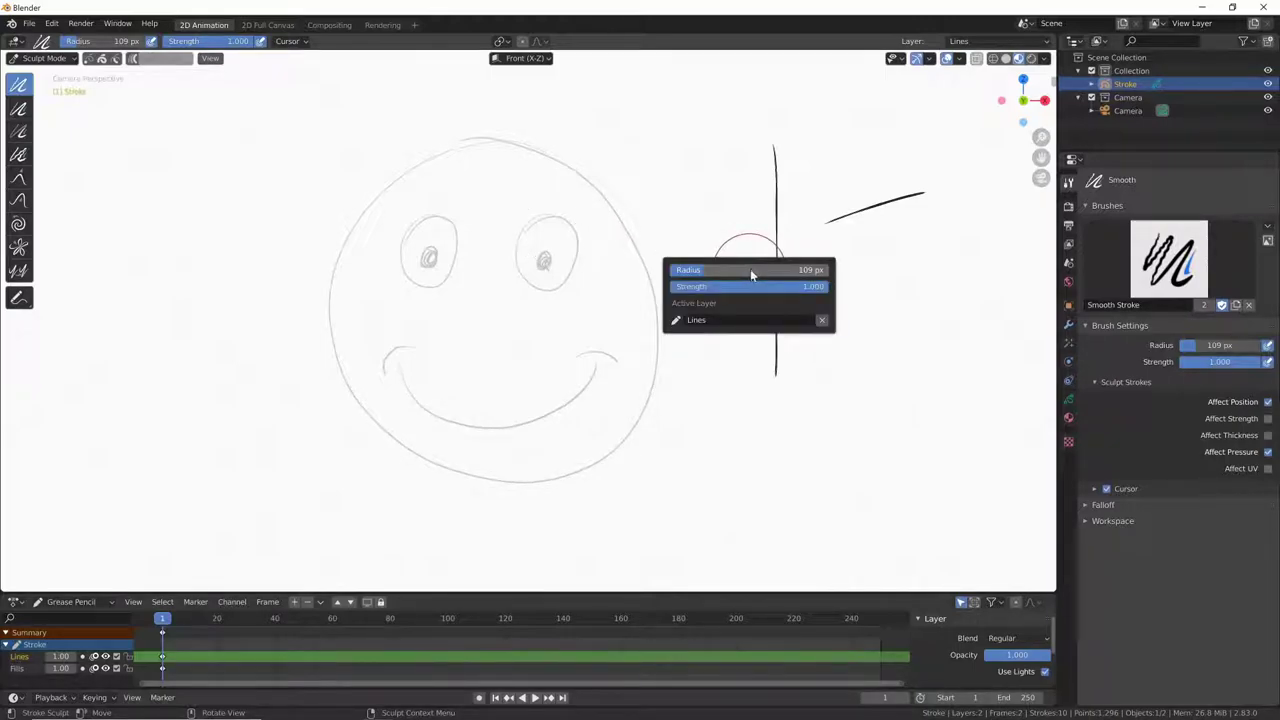
{"action": "mouse_move", "coordinate": [705, 268]}
{"action": "left_mouse_down"}
{"action": "mouse_move", "coordinate": [715, 275]}
{"action": "mouse_move", "coordinate": [697, 271]}
{"action": "left_mouse_up"}
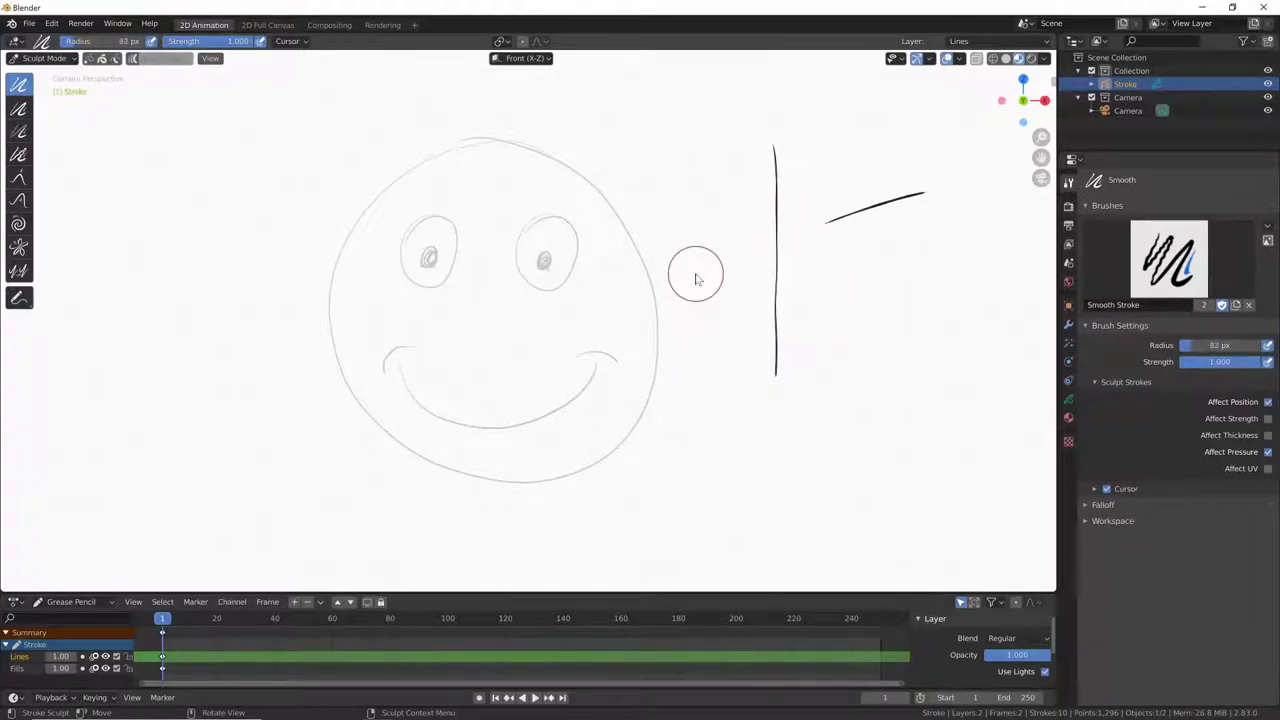
{"action": "key", "text": "f"}
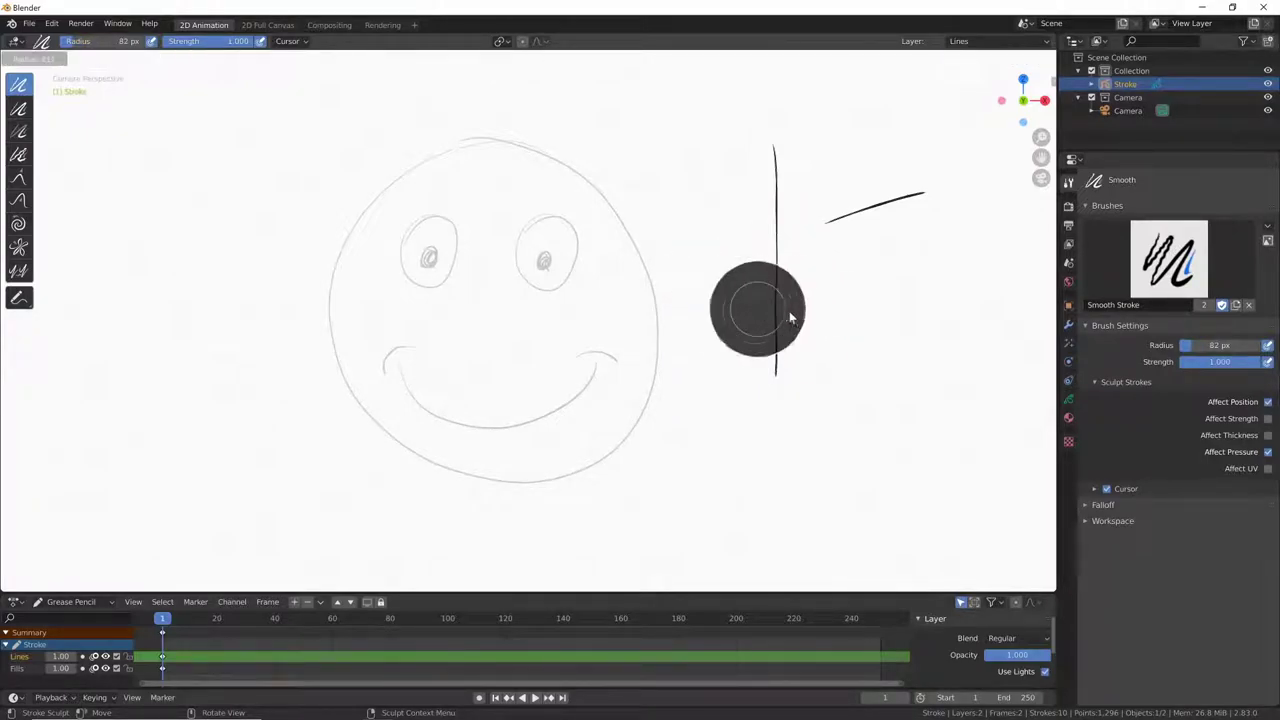
{"action": "left_click", "coordinate": [778, 321]}
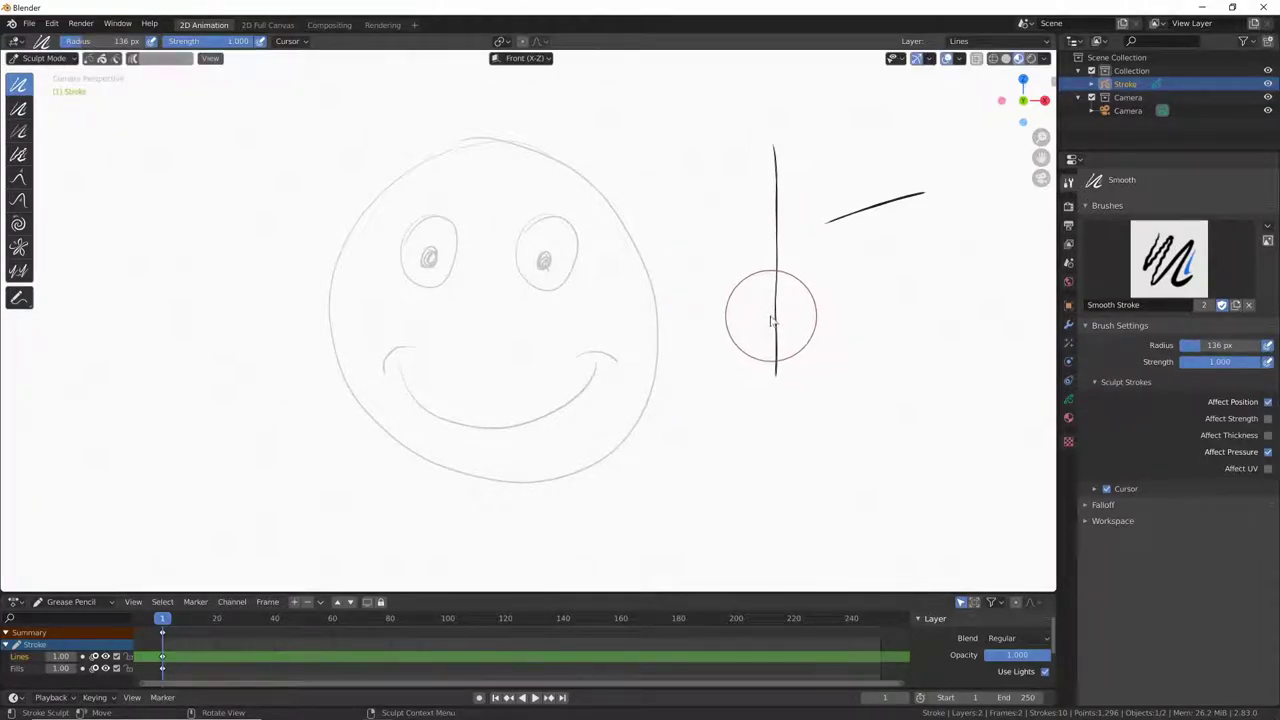
{"action": "key", "text": "shift+f"}
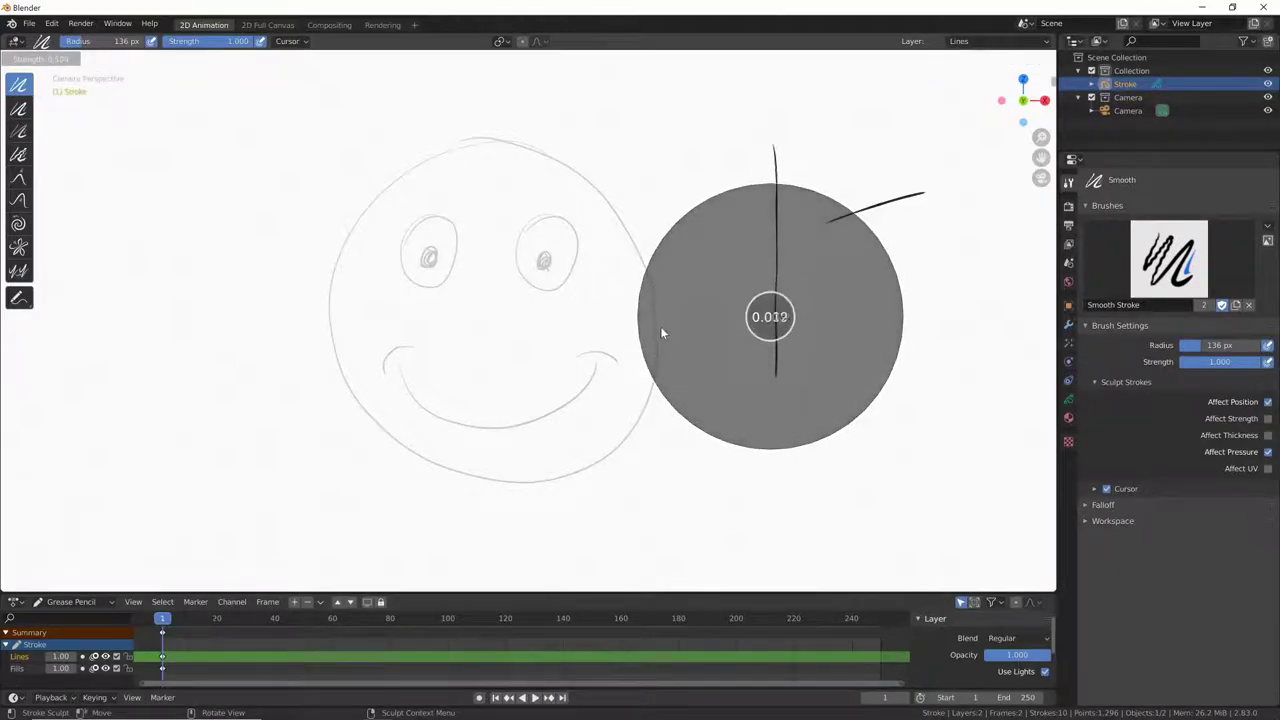
{"action": "left_click", "coordinate": [814, 335]}
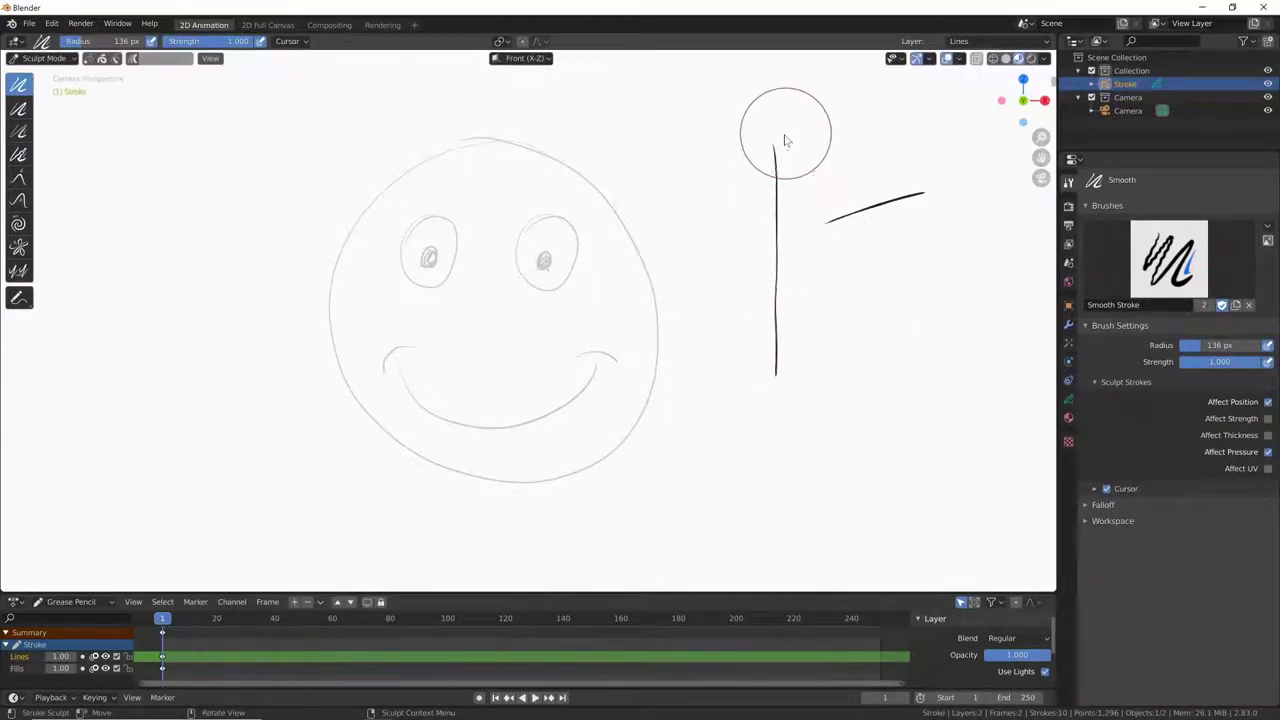
- Switch to the Thickness sculpt brush and thicken the vertical line
{"action": "left_click", "coordinate": [20, 112]}
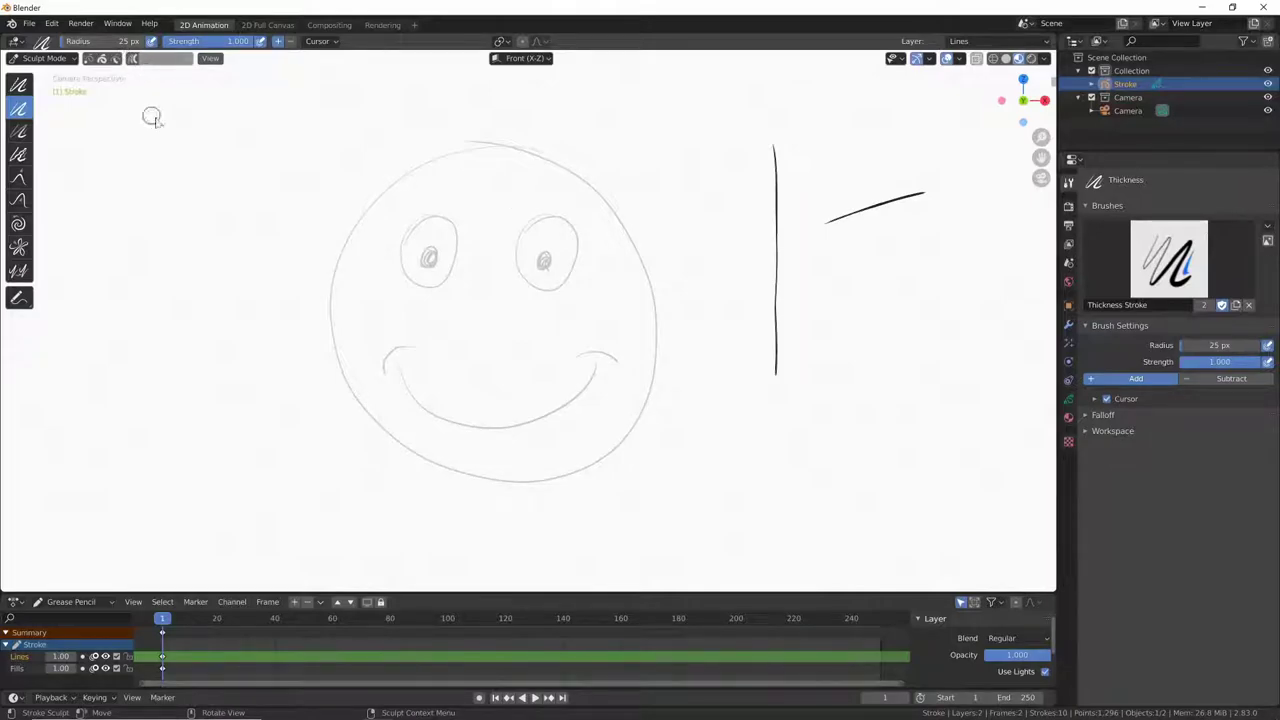
{"action": "left_click", "coordinate": [20, 86]}
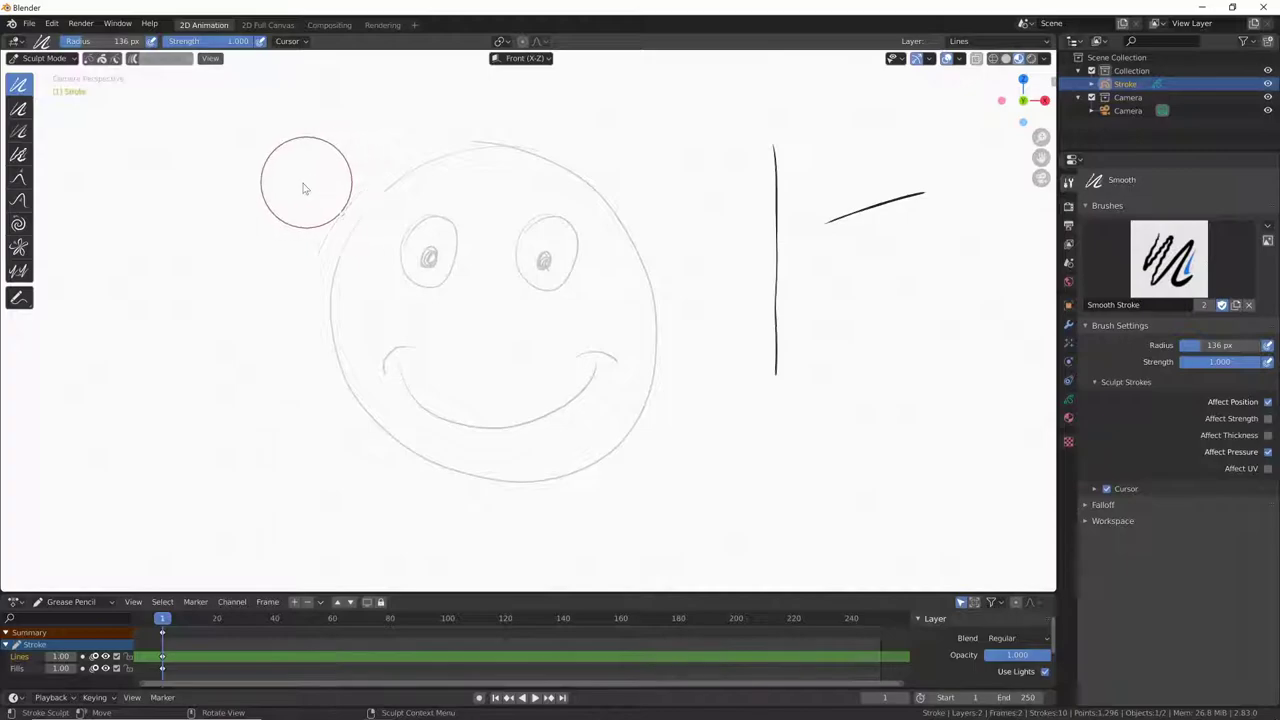
{"action": "left_click", "coordinate": [20, 109]}
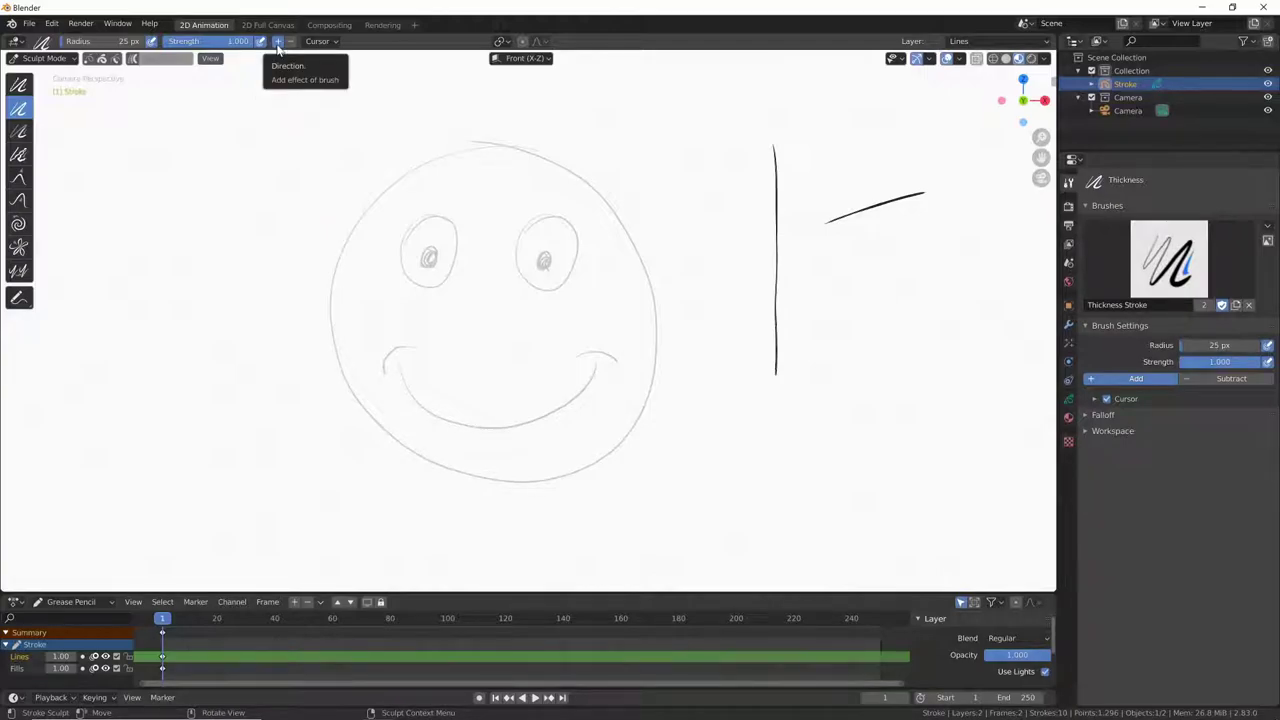
{"action": "left_click_drag", "start_coordinate": [774, 150], "coordinate": [774, 159]}
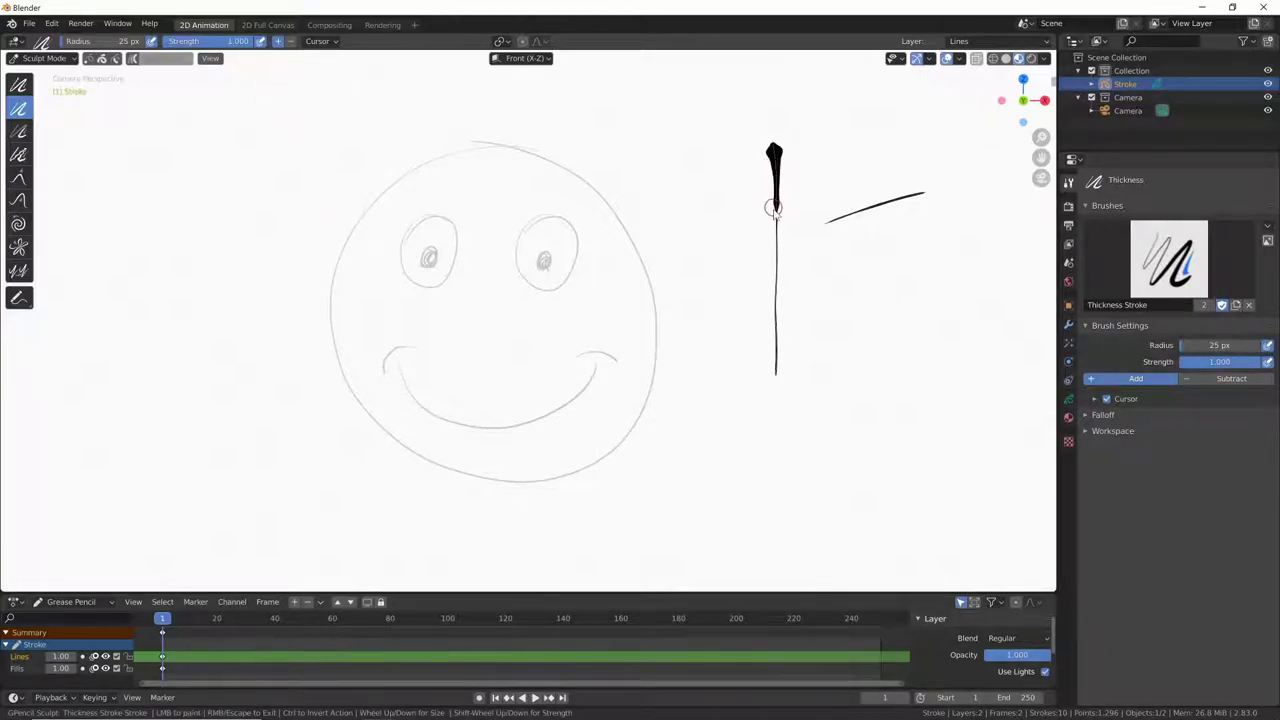
{"action": "left_click_drag", "start_coordinate": [775, 333], "coordinate": [769, 394]}
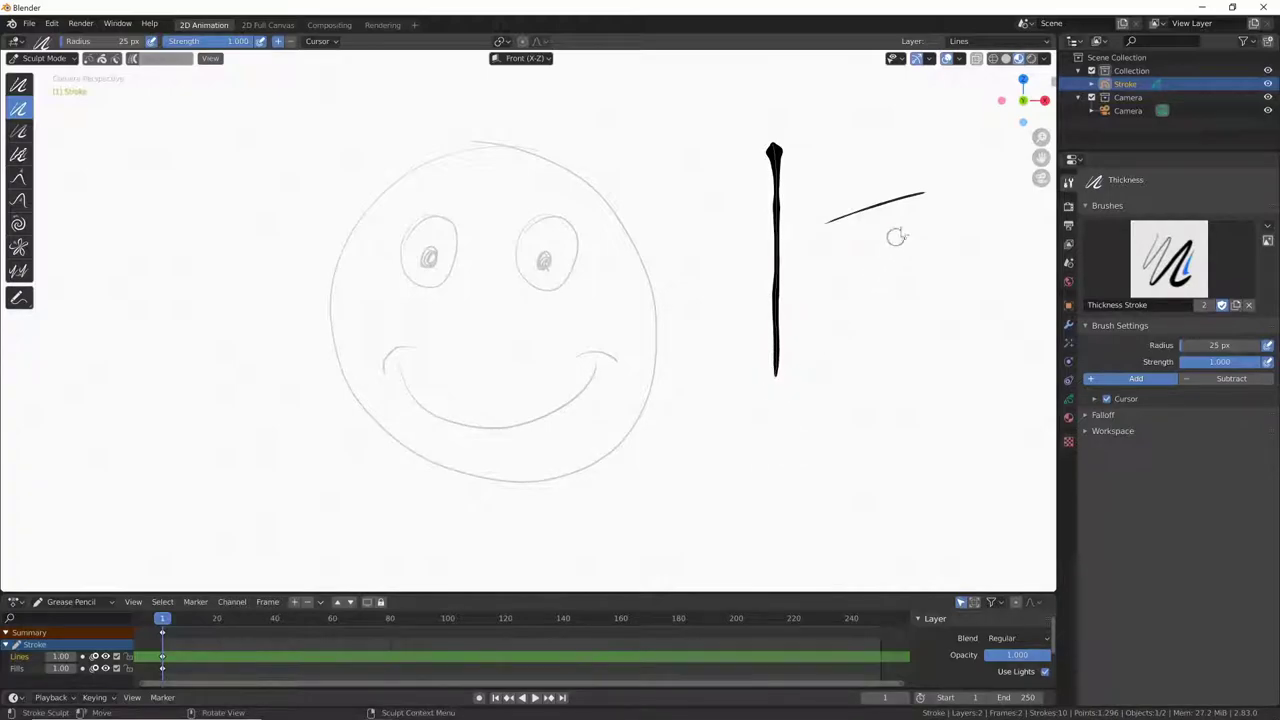
- Thicken both ends of the diagonal line, redoing it after an undo
{"action": "mouse_move", "coordinate": [824, 225]}
{"action": "left_mouse_down"}
{"action": "mouse_move", "coordinate": [864, 212]}
{"action": "mouse_move", "coordinate": [843, 220]}
{"action": "left_mouse_up"}
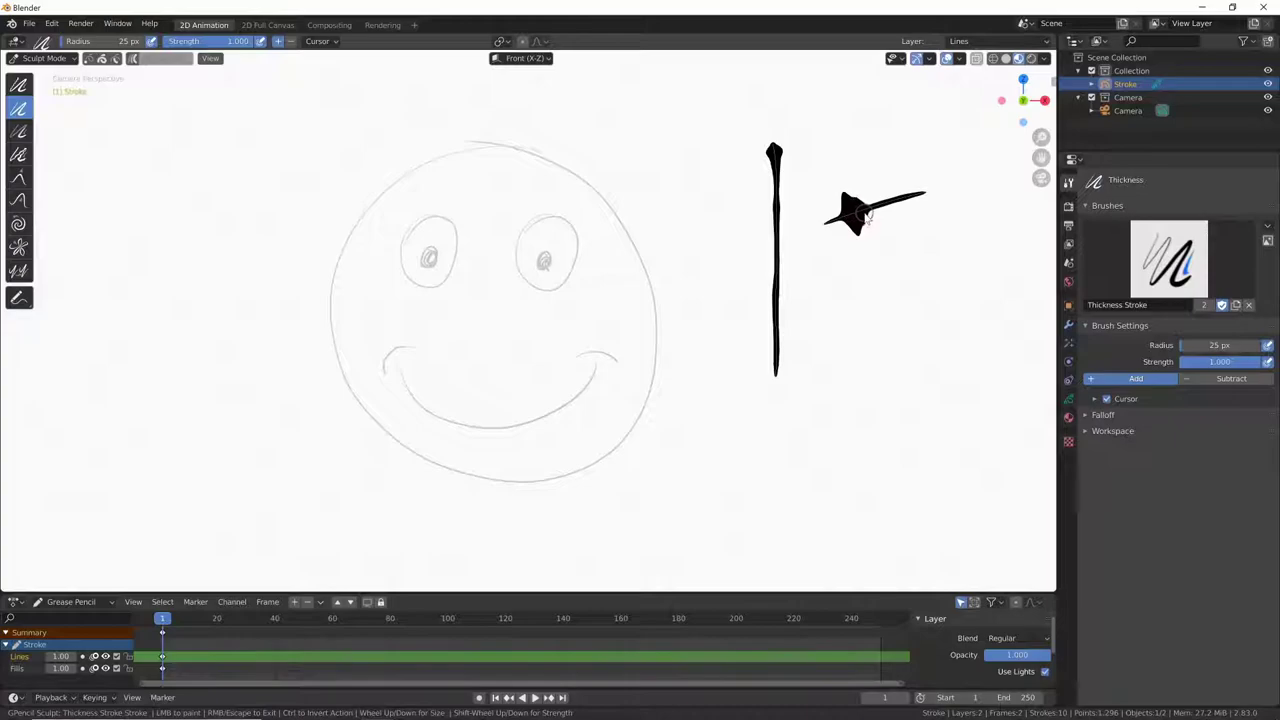
{"action": "left_click_drag", "start_coordinate": [903, 205], "coordinate": [922, 198]}
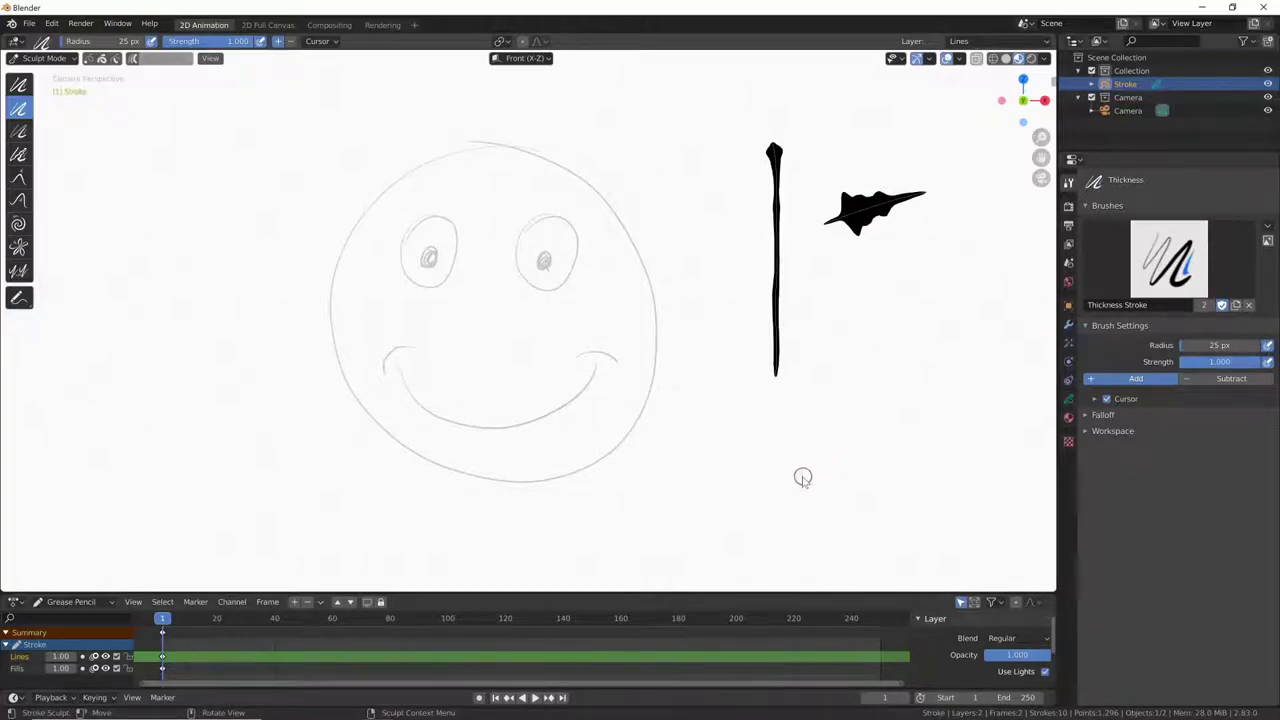
{"action": "key", "text": "ctrl+z"}
{"action": "key", "text": "ctrl+z"}
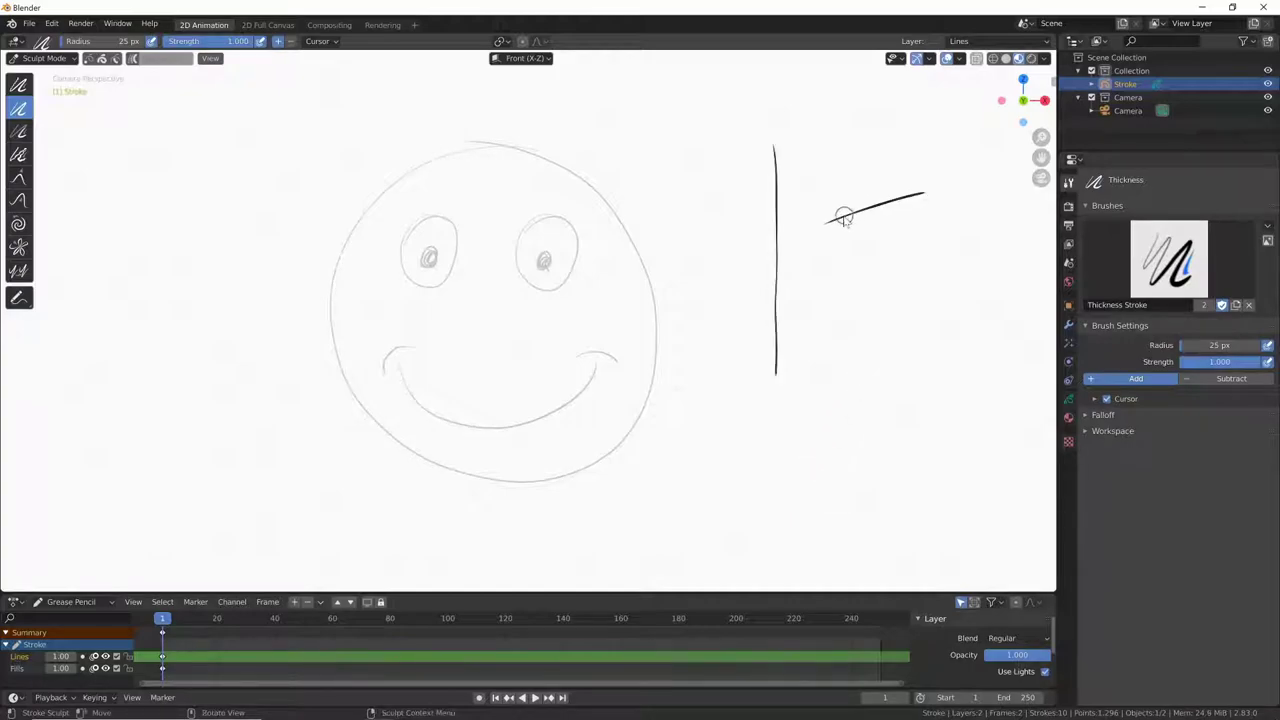
{"action": "left_click_drag", "start_coordinate": [844, 218], "coordinate": [834, 221]}
{"action": "left_click_drag", "start_coordinate": [905, 199], "coordinate": [928, 193]}
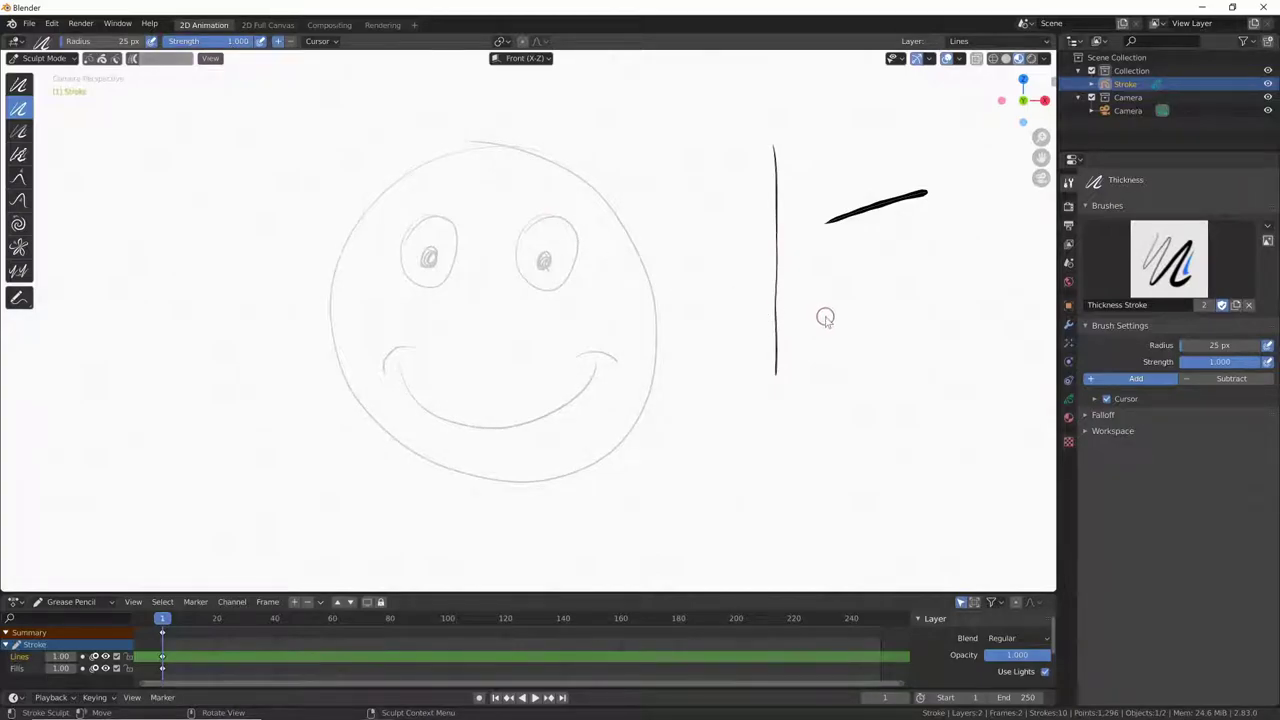
- Thicken the vertical line at brush strength 0.109, then at 0.448
{"action": "key", "text": "shift+f"}
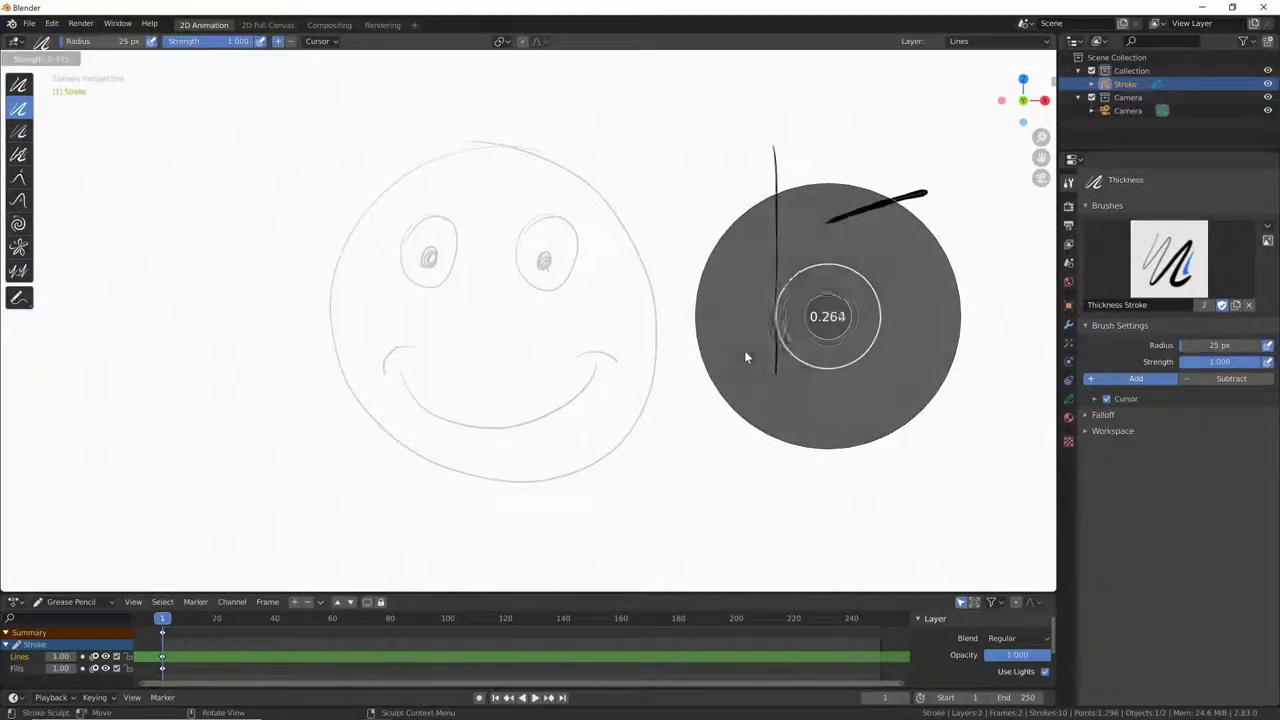
{"action": "left_click", "coordinate": [730, 361]}
{"action": "left_click_drag", "start_coordinate": [774, 149], "coordinate": [774, 149]}
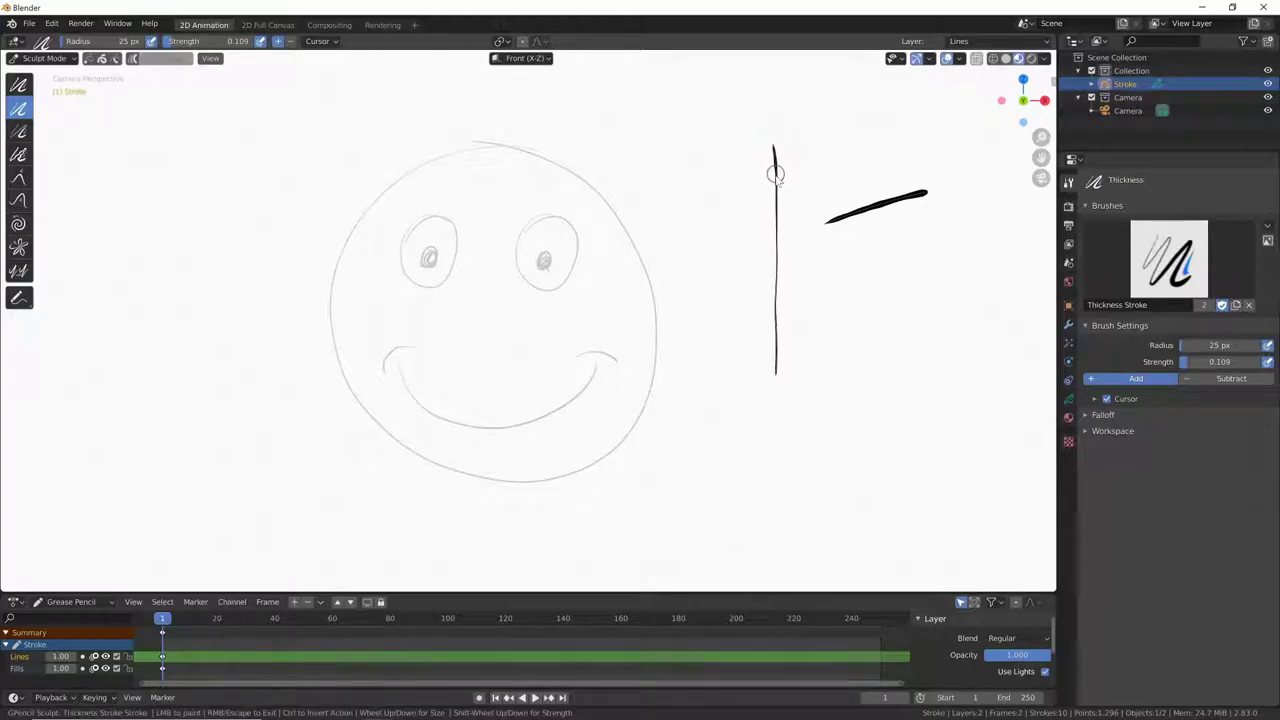
{"action": "key", "text": "shift+f"}
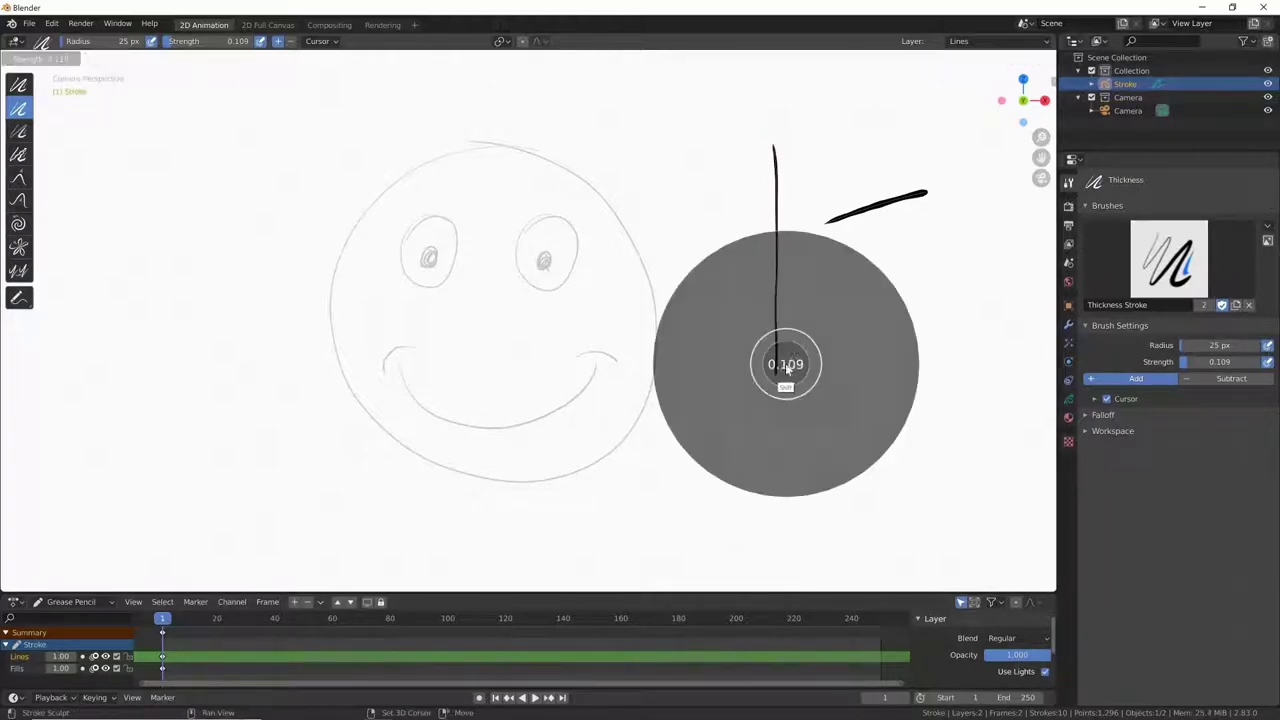
{"action": "left_click", "coordinate": [806, 306]}
{"action": "left_click_drag", "start_coordinate": [775, 150], "coordinate": [775, 150]}
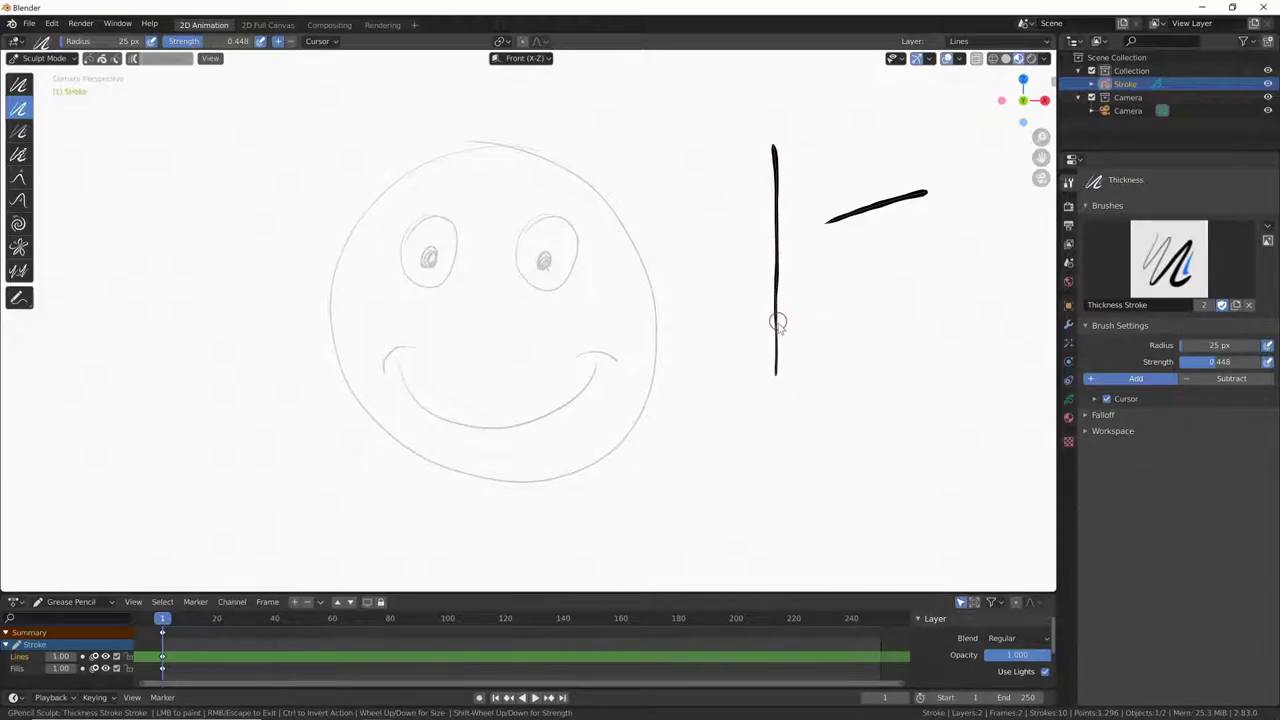
{"action": "left_click_drag", "start_coordinate": [776, 372], "coordinate": [776, 372]}
- At strength 0.870 and 81 px radius, thicken the diagonal, the vertical line and the head outline's top
{"action": "key", "text": "shift+f"}
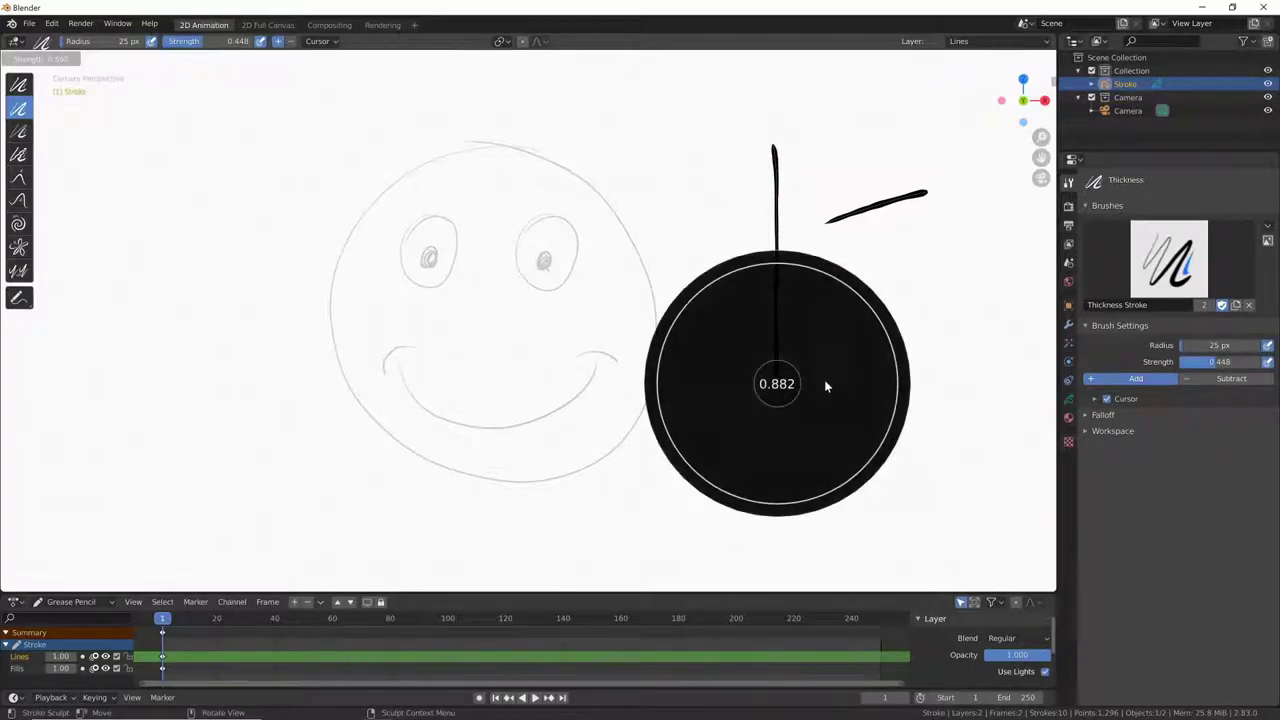
{"action": "left_click", "coordinate": [824, 379]}
{"action": "key", "text": "f"}
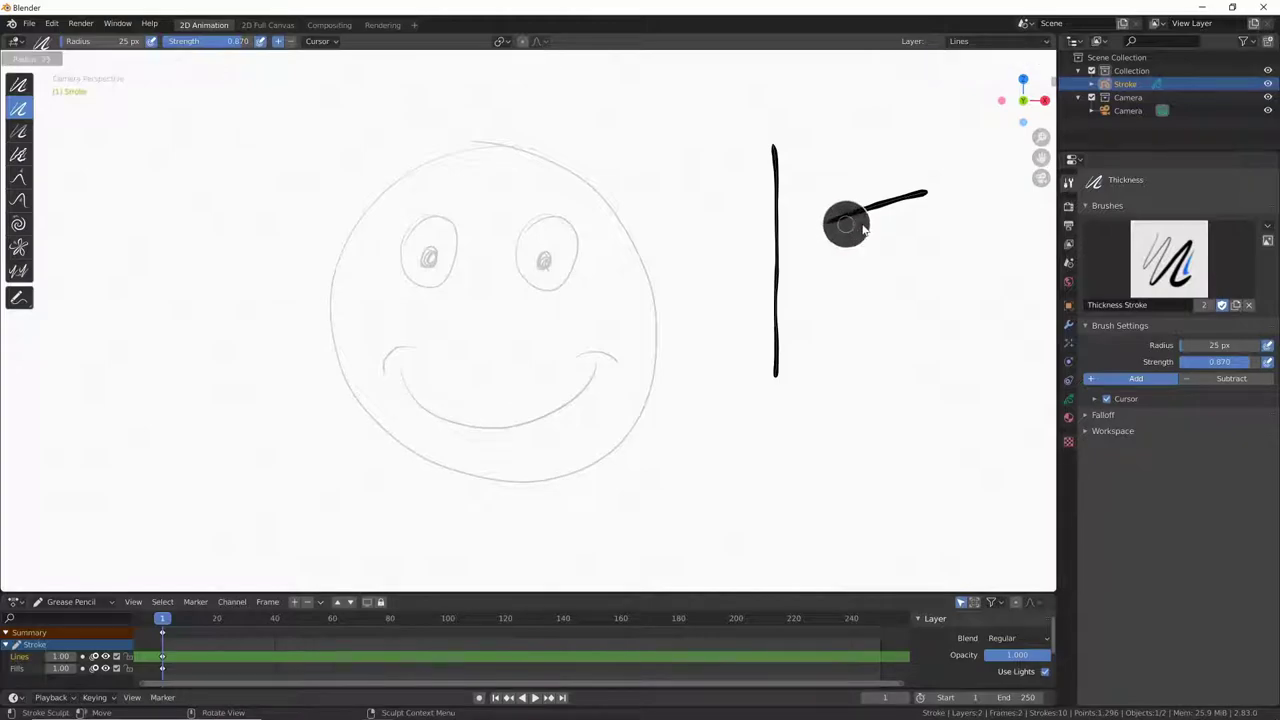
{"action": "left_click", "coordinate": [860, 230]}
{"action": "left_click_drag", "start_coordinate": [831, 218], "coordinate": [823, 210]}
{"action": "left_click_drag", "start_coordinate": [775, 152], "coordinate": [757, 372]}
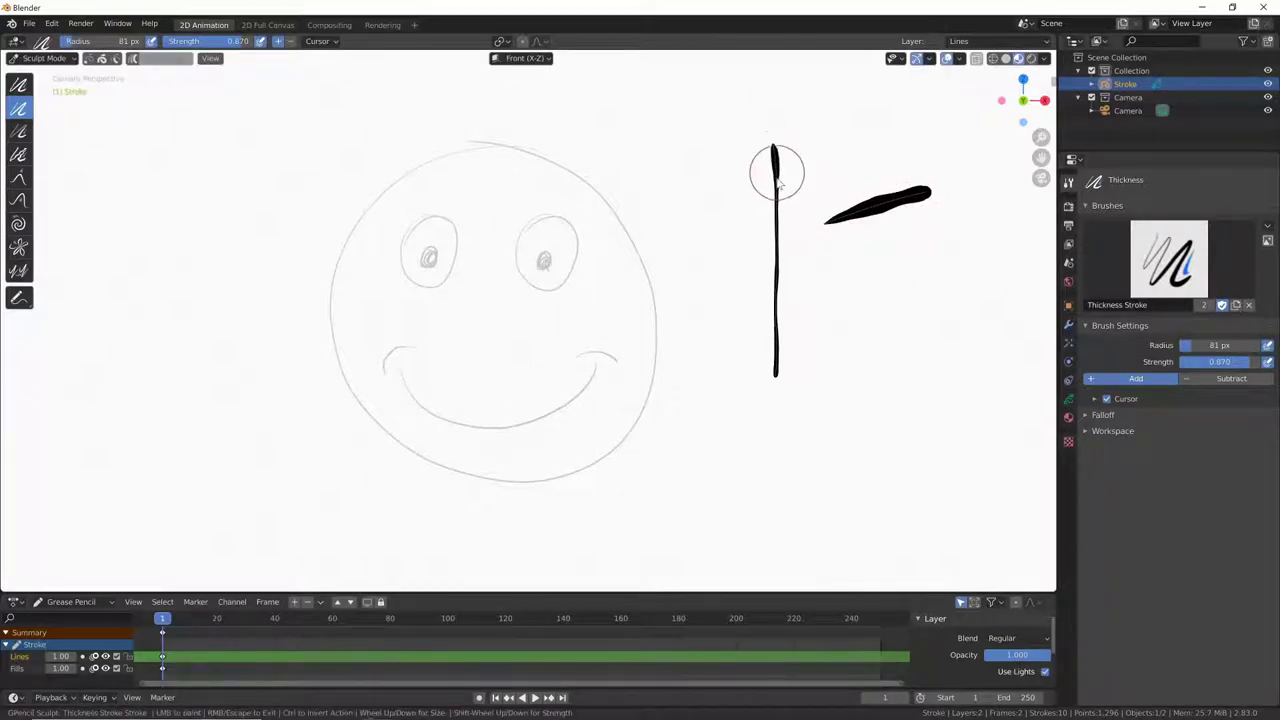
{"action": "mouse_move", "coordinate": [500, 140]}
{"action": "left_mouse_down"}
{"action": "mouse_move", "coordinate": [586, 186]}
{"action": "mouse_move", "coordinate": [634, 257]}
{"action": "mouse_move", "coordinate": [651, 354]}
{"action": "mouse_move", "coordinate": [625, 440]}
{"action": "mouse_move", "coordinate": [543, 480]}
{"action": "mouse_move", "coordinate": [429, 457]}
{"action": "mouse_move", "coordinate": [337, 371]}
{"action": "mouse_move", "coordinate": [352, 225]}
{"action": "mouse_move", "coordinate": [457, 157]}
{"action": "left_mouse_up"}
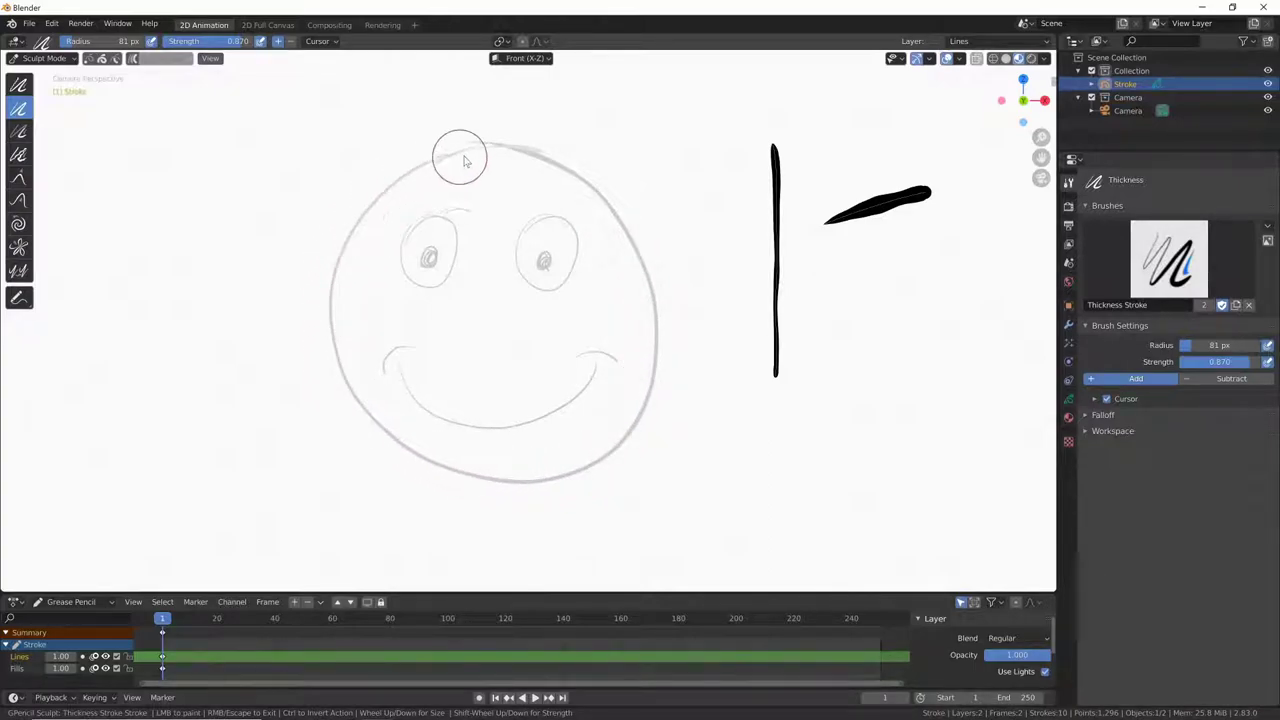
- Paint the Thickness brush along the smile curve, its right hook and the bottom of the face outline
{"action": "mouse_move", "coordinate": [380, 357]}
{"action": "left_mouse_down"}
{"action": "mouse_move", "coordinate": [416, 349]}
{"action": "mouse_move", "coordinate": [400, 366]}
{"action": "mouse_move", "coordinate": [414, 394]}
{"action": "mouse_move", "coordinate": [480, 429]}
{"action": "mouse_move", "coordinate": [554, 416]}
{"action": "mouse_move", "coordinate": [423, 409]}
{"action": "mouse_move", "coordinate": [563, 409]}
{"action": "left_mouse_up"}
{"action": "mouse_move", "coordinate": [420, 402]}
{"action": "left_mouse_down"}
{"action": "mouse_move", "coordinate": [500, 429]}
{"action": "mouse_move", "coordinate": [586, 357]}
{"action": "mouse_move", "coordinate": [606, 367]}
{"action": "left_mouse_up"}
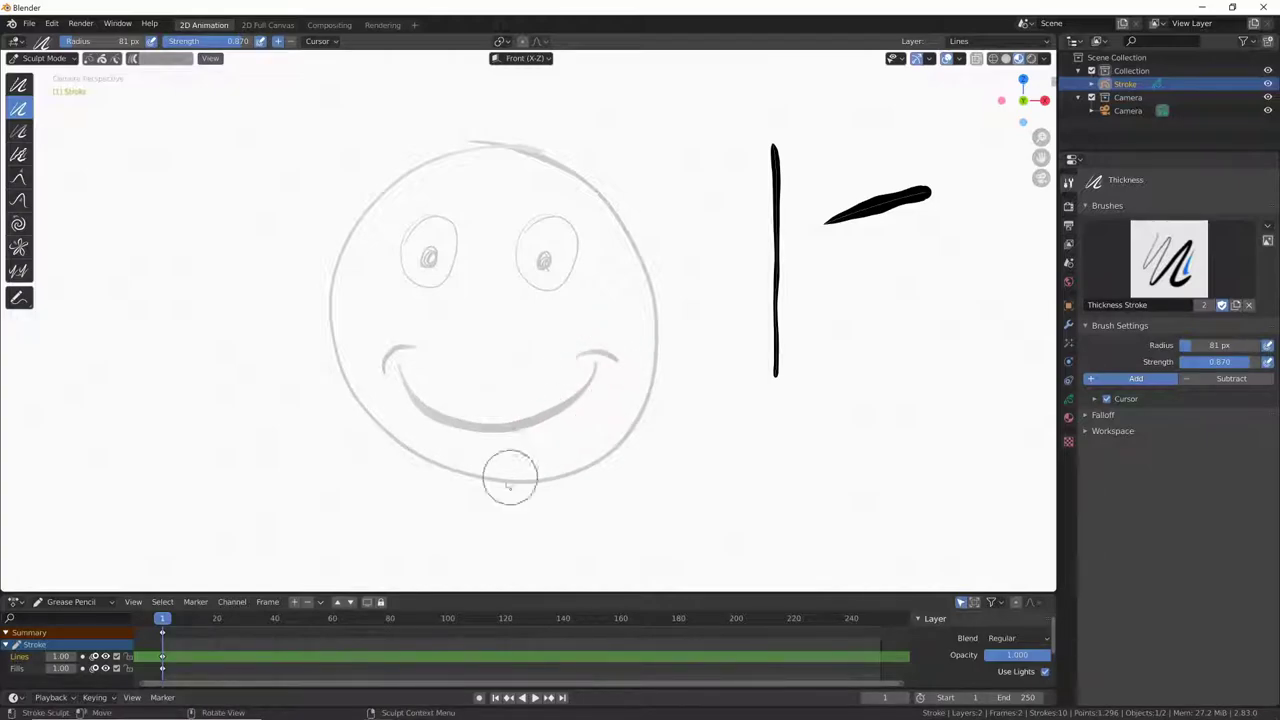
{"action": "left_click_drag", "start_coordinate": [429, 400], "coordinate": [580, 380]}
{"action": "left_click_drag", "start_coordinate": [368, 406], "coordinate": [619, 393]}
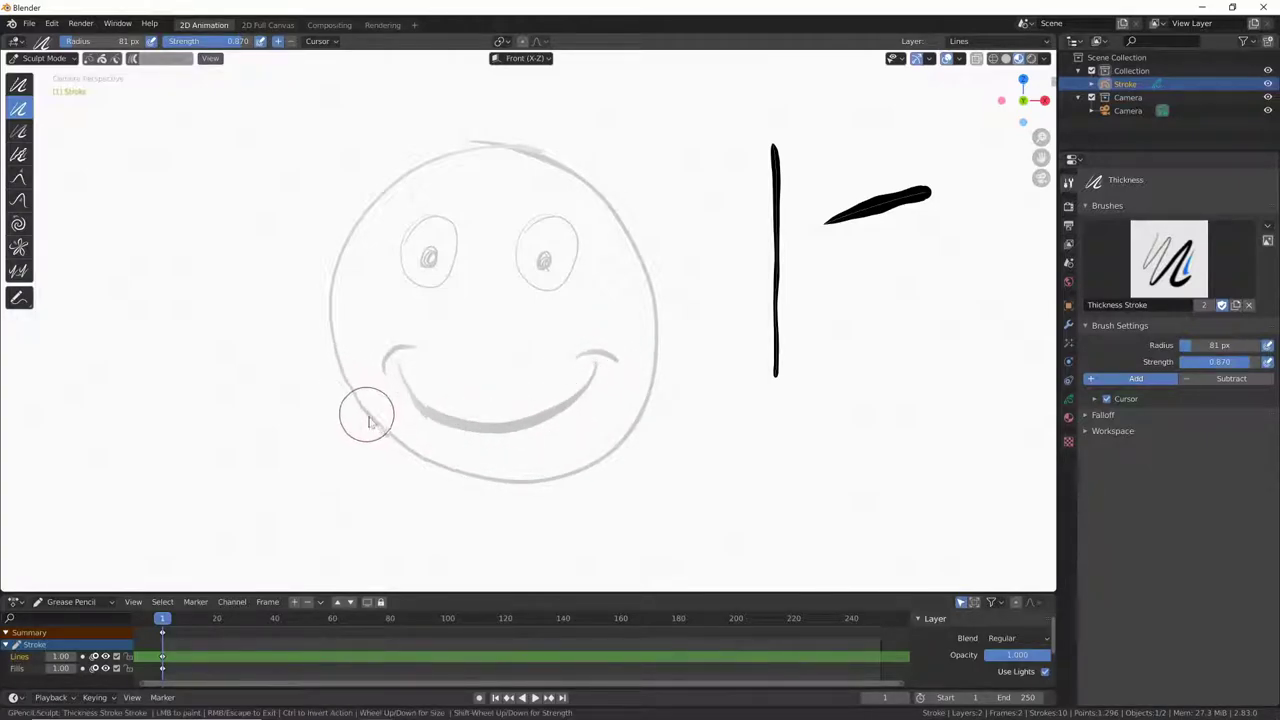
{"action": "mouse_move", "coordinate": [415, 437]}
{"action": "left_mouse_down"}
{"action": "mouse_move", "coordinate": [474, 471]}
{"action": "mouse_move", "coordinate": [626, 423]}
{"action": "left_mouse_up"}
{"action": "mouse_move", "coordinate": [437, 457]}
{"action": "left_mouse_down"}
{"action": "mouse_move", "coordinate": [605, 458]}
{"action": "mouse_move", "coordinate": [647, 347]}
{"action": "mouse_move", "coordinate": [648, 282]}
{"action": "left_mouse_up"}
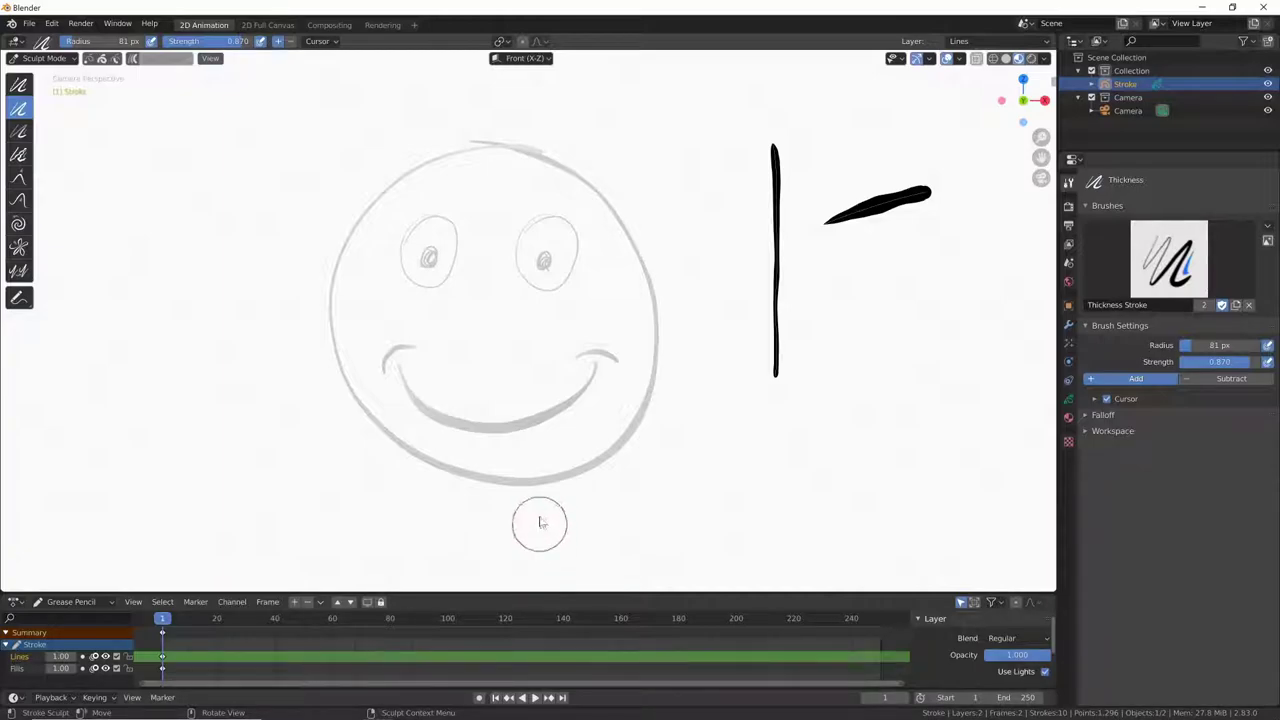
{"action": "left_click", "coordinate": [291, 42]}
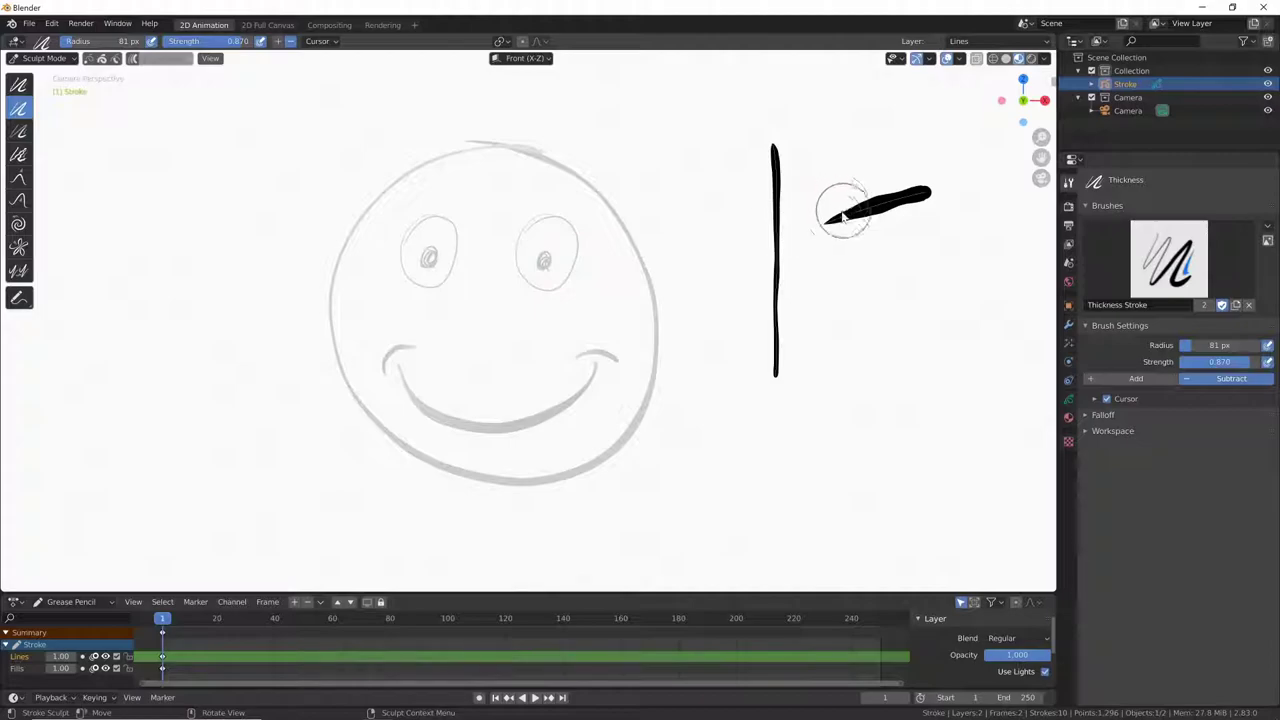
{"action": "left_click_drag", "start_coordinate": [843, 215], "coordinate": [945, 186]}
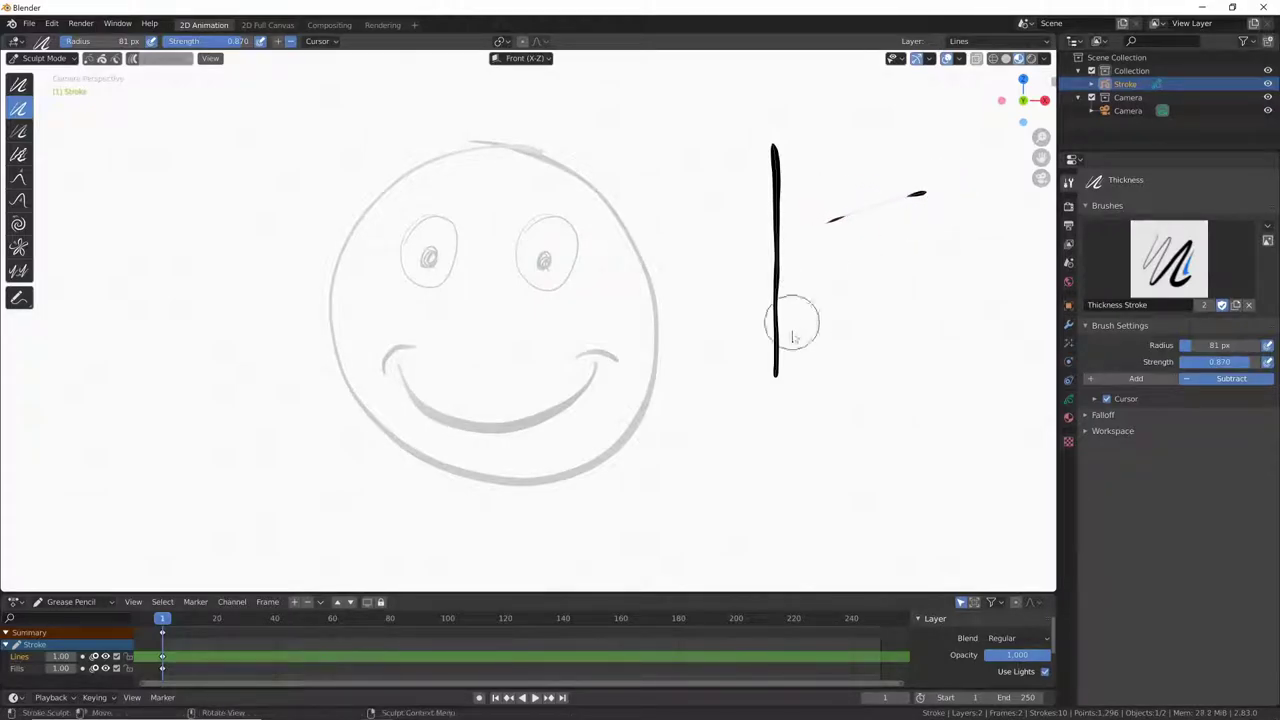
{"action": "left_click_drag", "start_coordinate": [830, 220], "coordinate": [925, 192], "text": "ctrl"}
{"action": "left_click_drag", "start_coordinate": [783, 163], "coordinate": [793, 425]}
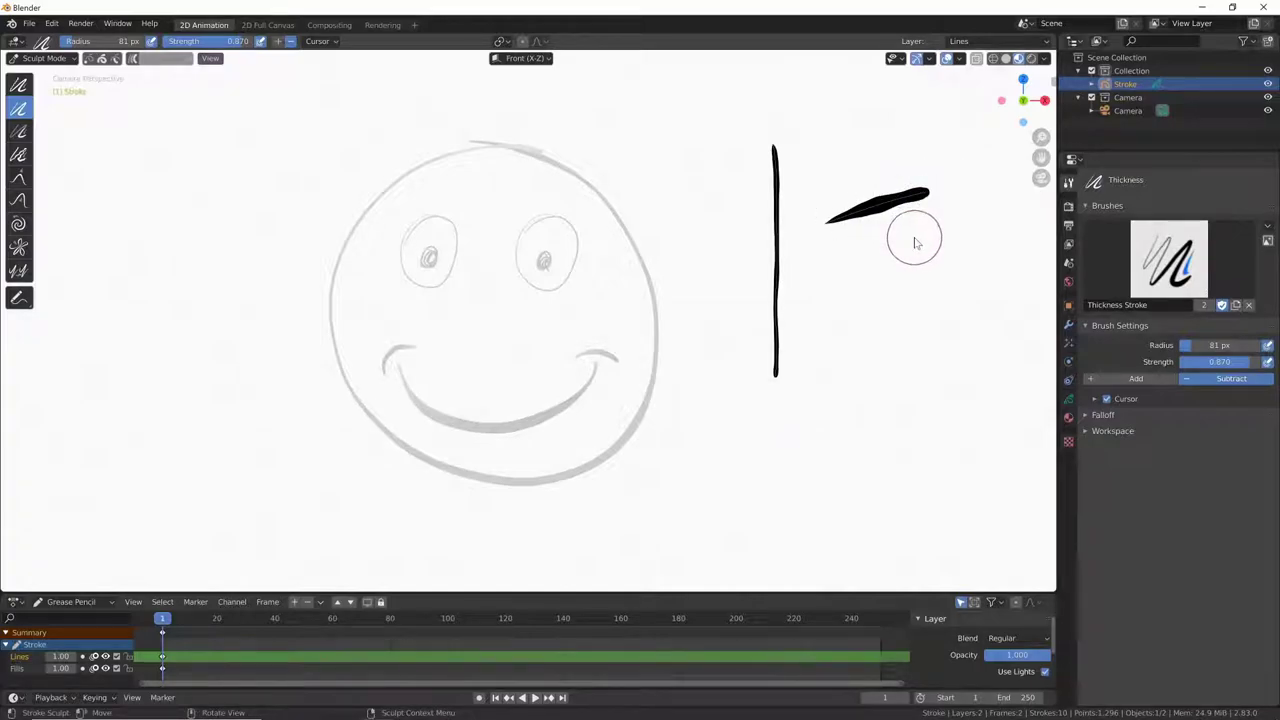
{"action": "key", "text": "shift+f"}
{"action": "left_click", "coordinate": [877, 252]}
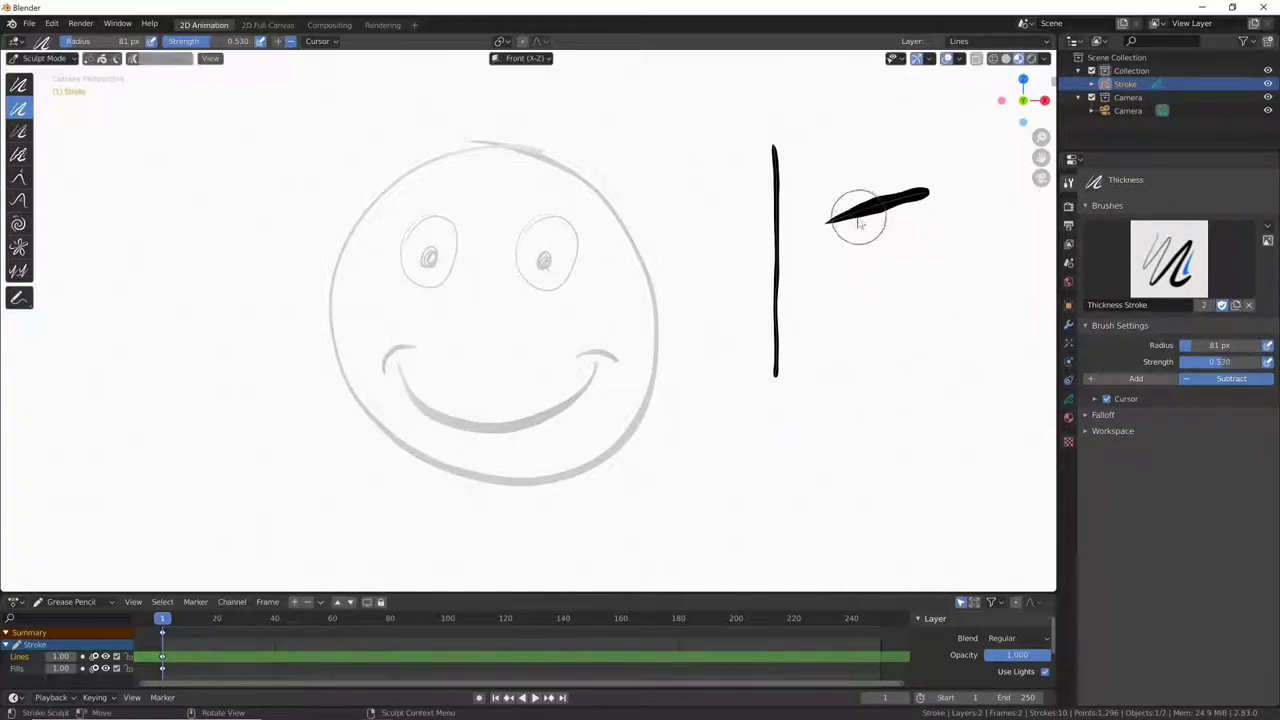
{"action": "left_click_drag", "start_coordinate": [849, 212], "coordinate": [943, 194]}
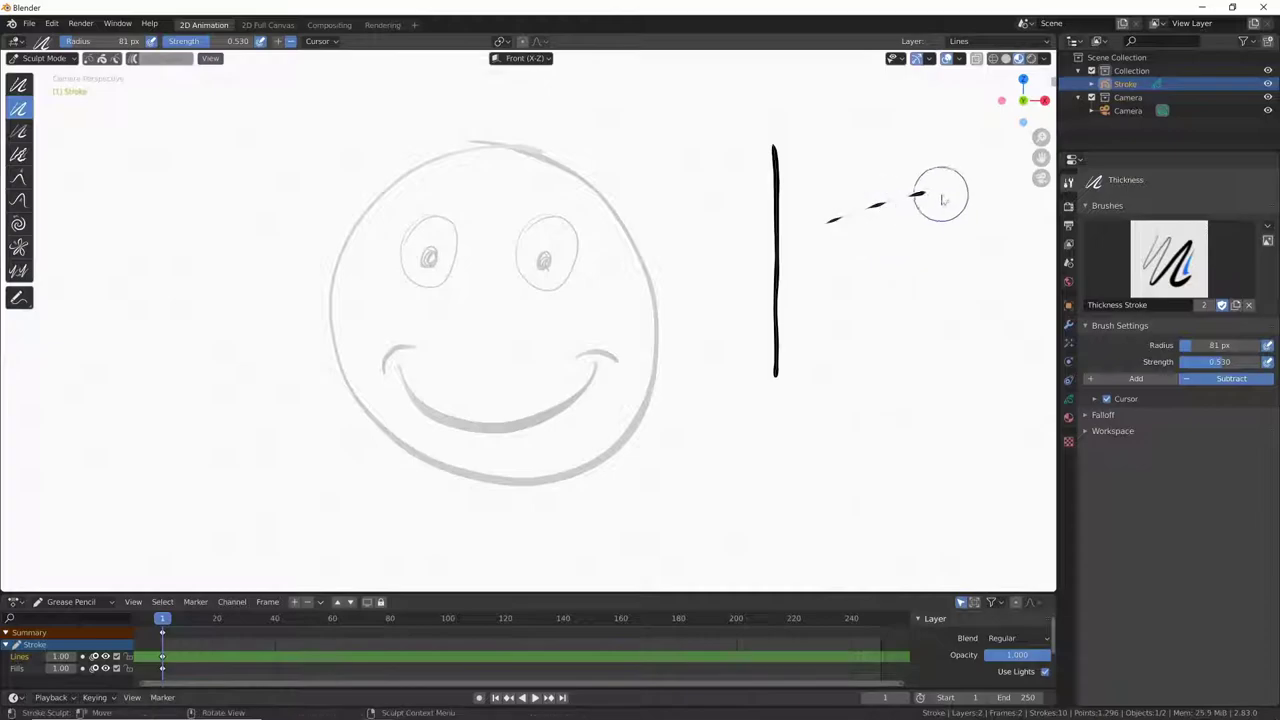
{"action": "key", "text": "ctrl+z"}
{"action": "key", "text": "ctrl+z"}
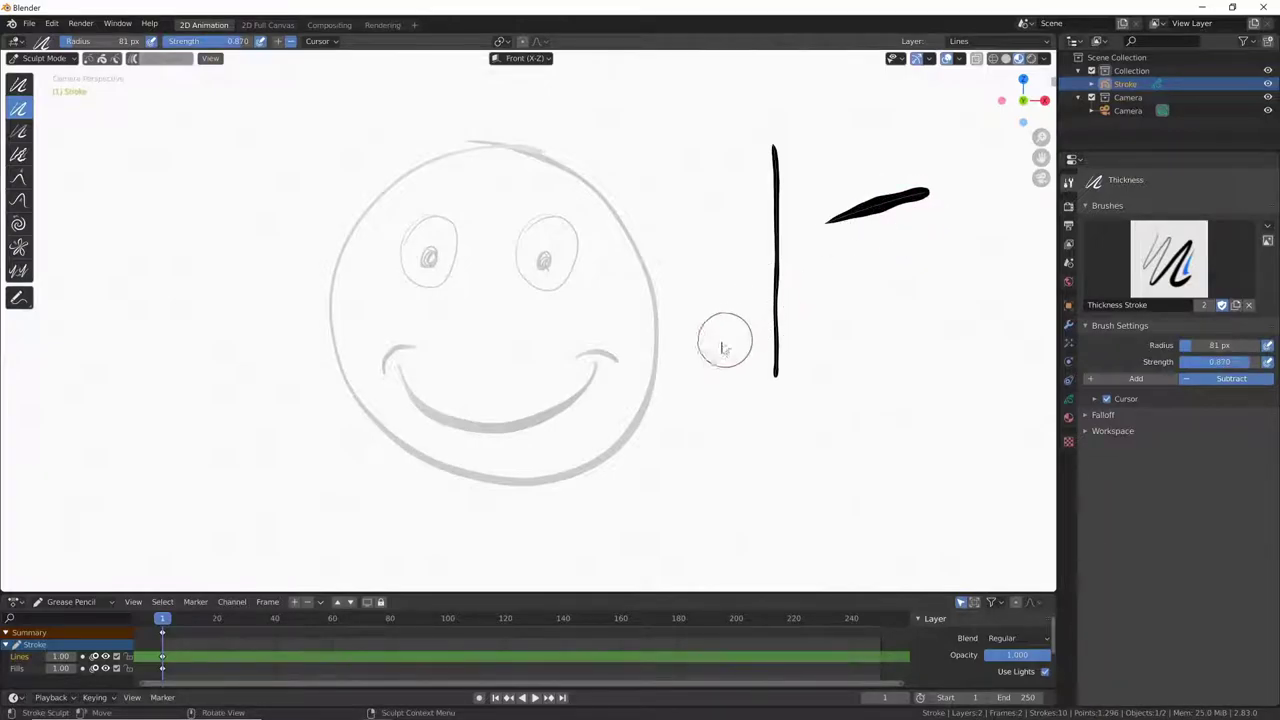
{"action": "left_click", "coordinate": [279, 42]}
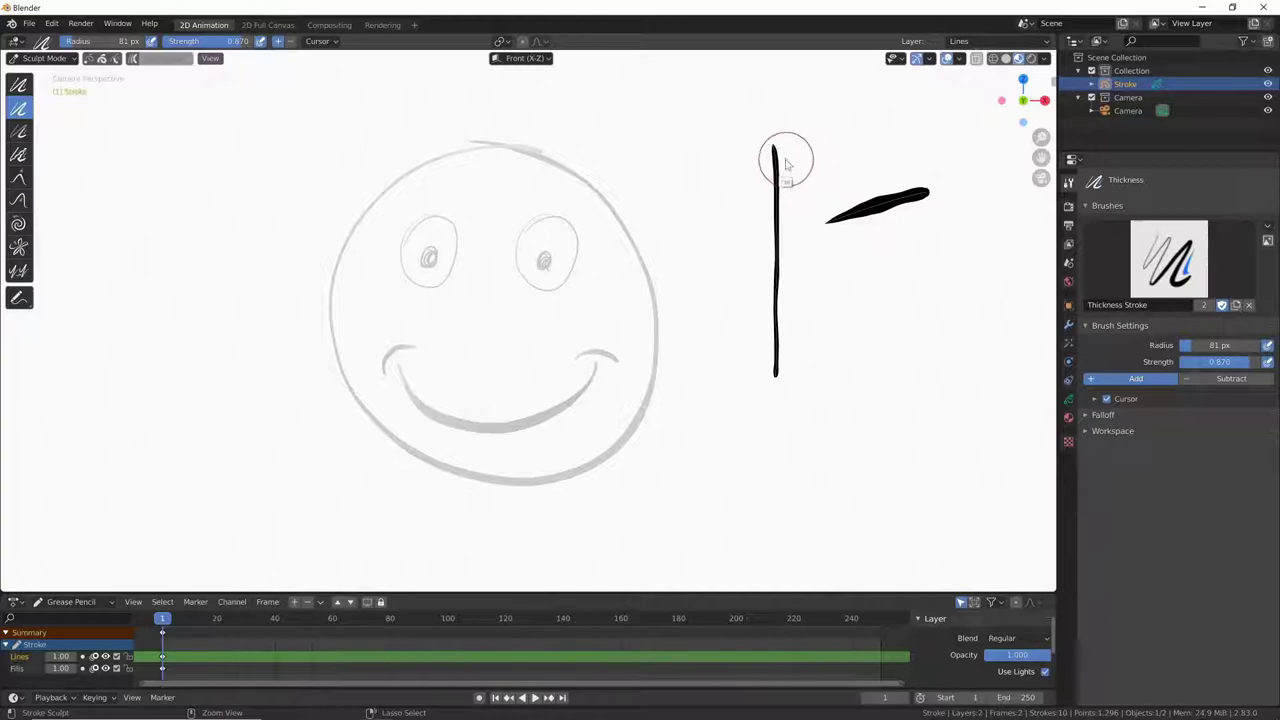
- Thicken then Ctrl-thin the vertical stroke unevenly, and thin the right eye while thickening the left eye outline
{"action": "left_click_drag", "start_coordinate": [774, 154], "coordinate": [755, 163]}
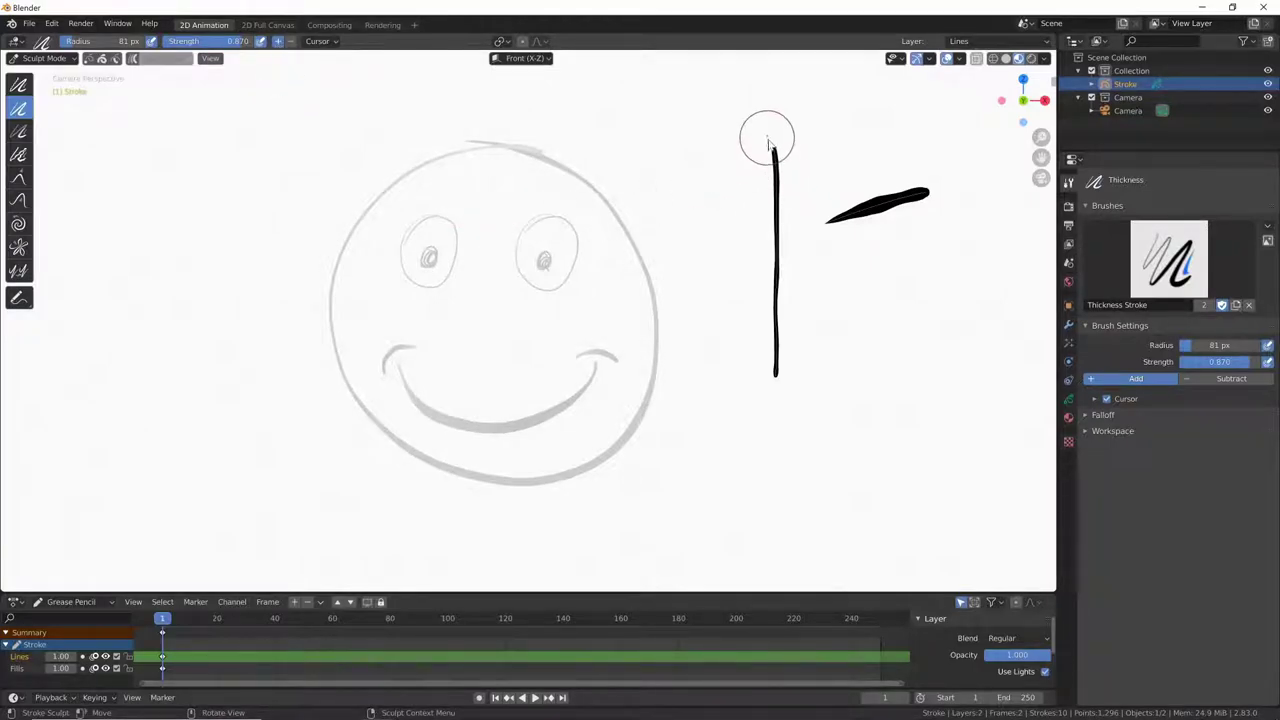
{"action": "left_click_drag", "start_coordinate": [771, 151], "coordinate": [779, 387]}
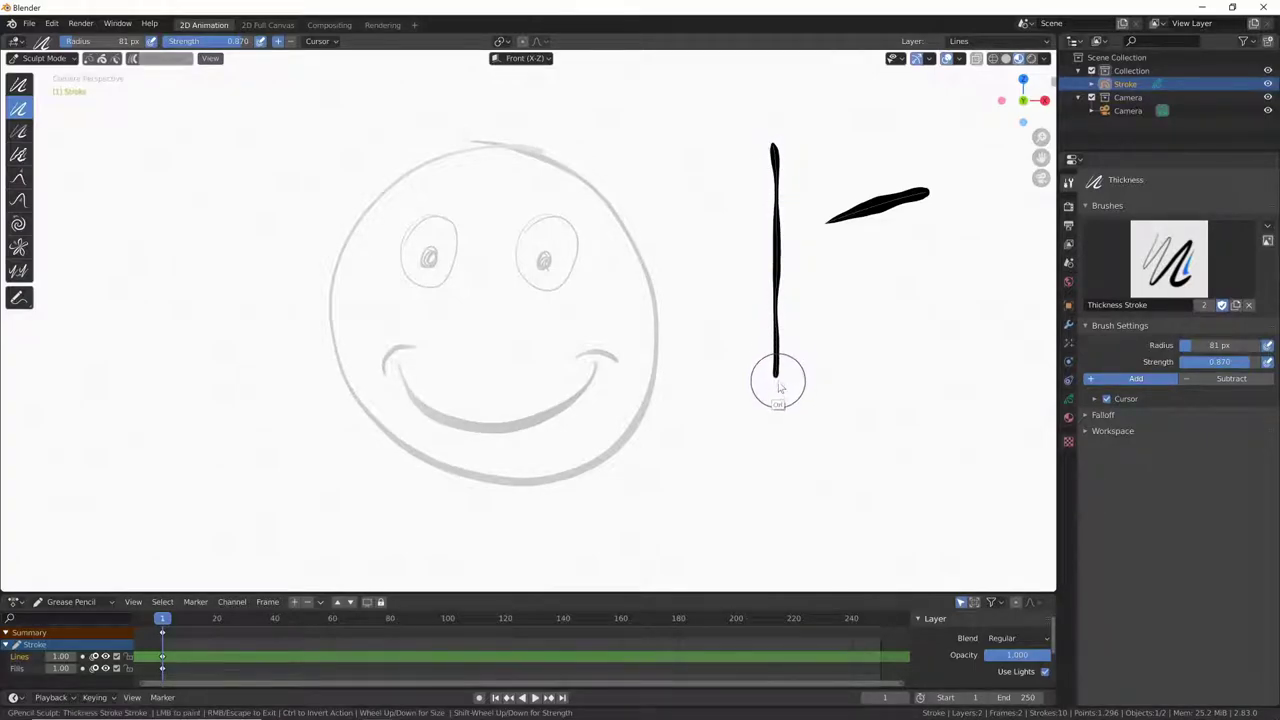
{"action": "mouse_move", "coordinate": [770, 152]}
{"action": "left_mouse_down"}
{"action": "mouse_move", "coordinate": [775, 298]}
{"action": "mouse_move", "coordinate": [771, 286]}
{"action": "left_mouse_up"}
{"action": "left_click_drag", "start_coordinate": [771, 163], "coordinate": [778, 385], "text": "ctrl"}
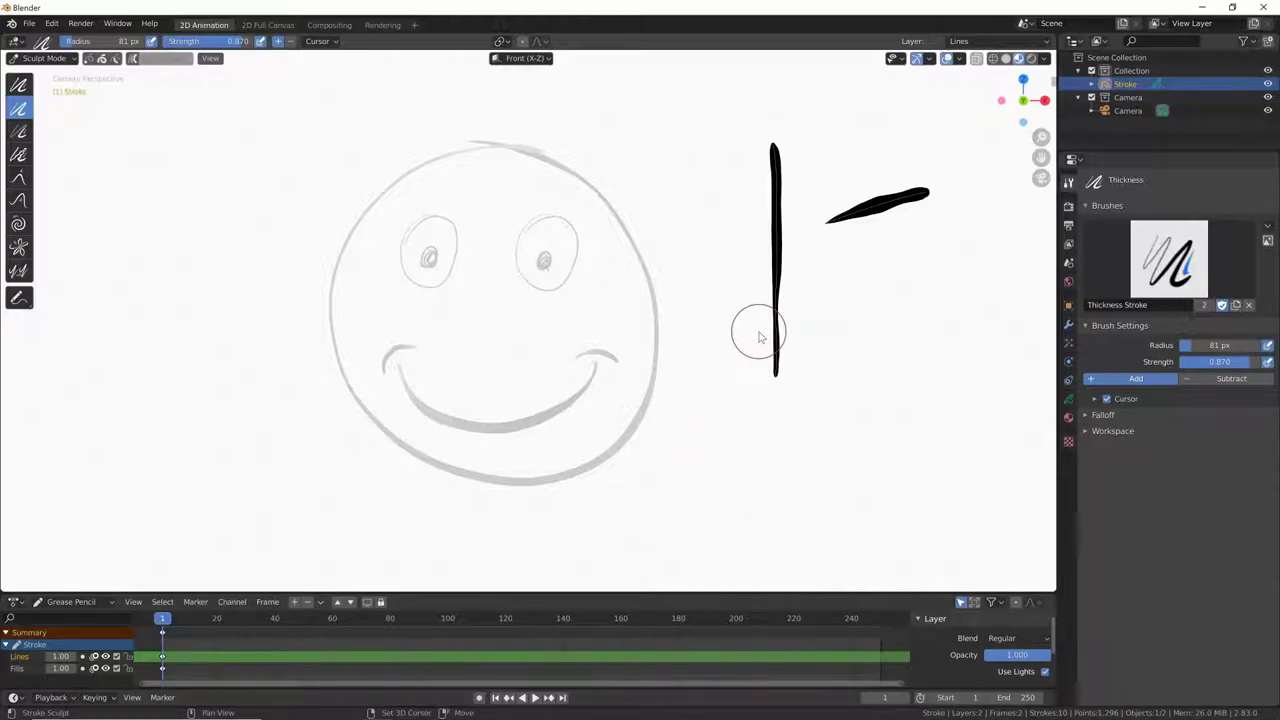
{"action": "left_click_drag", "start_coordinate": [774, 160], "coordinate": [780, 340]}
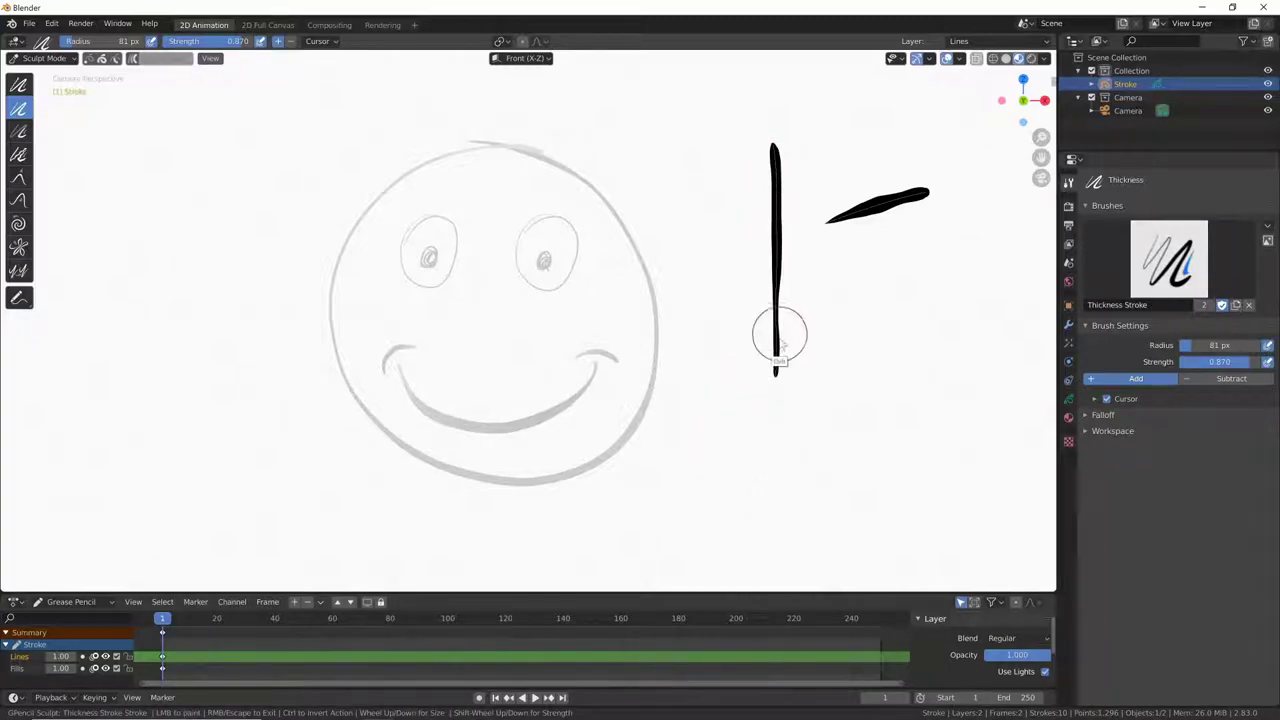
{"action": "mouse_move", "coordinate": [557, 214]}
{"action": "left_mouse_down"}
{"action": "mouse_move", "coordinate": [516, 296]}
{"action": "mouse_move", "coordinate": [547, 281]}
{"action": "left_mouse_up"}
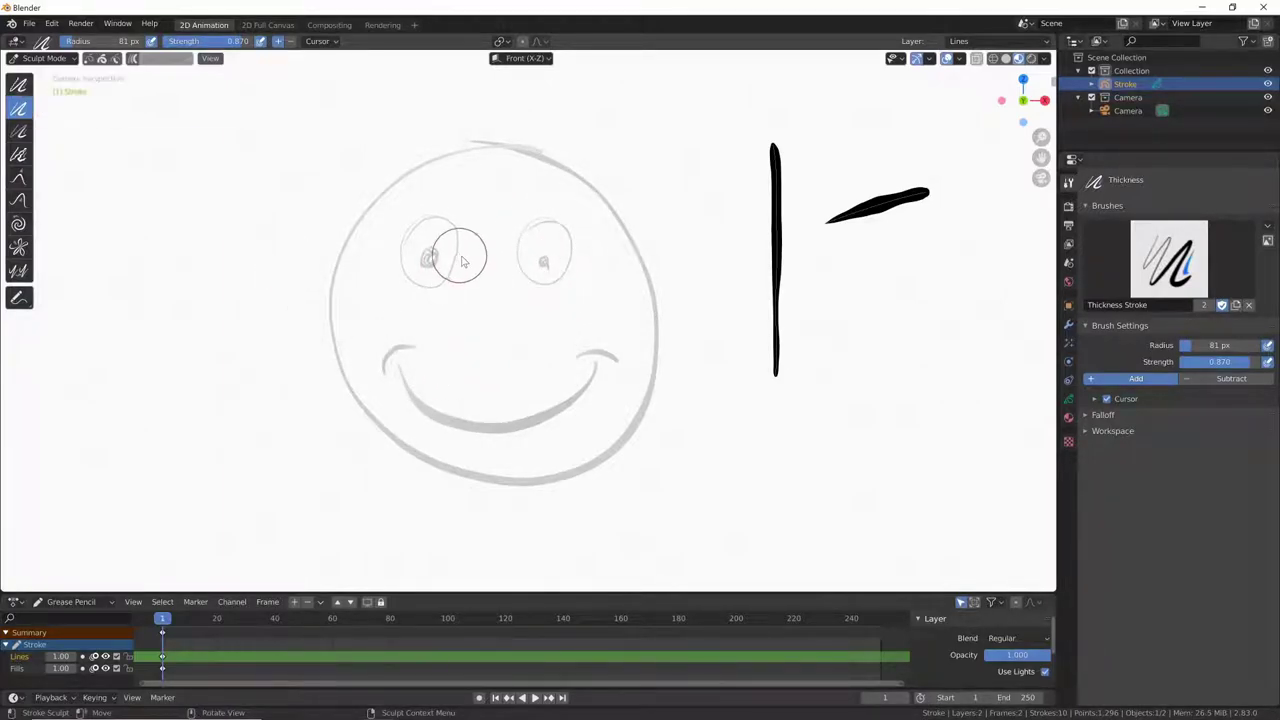
{"action": "left_click_drag", "start_coordinate": [460, 257], "coordinate": [431, 249]}
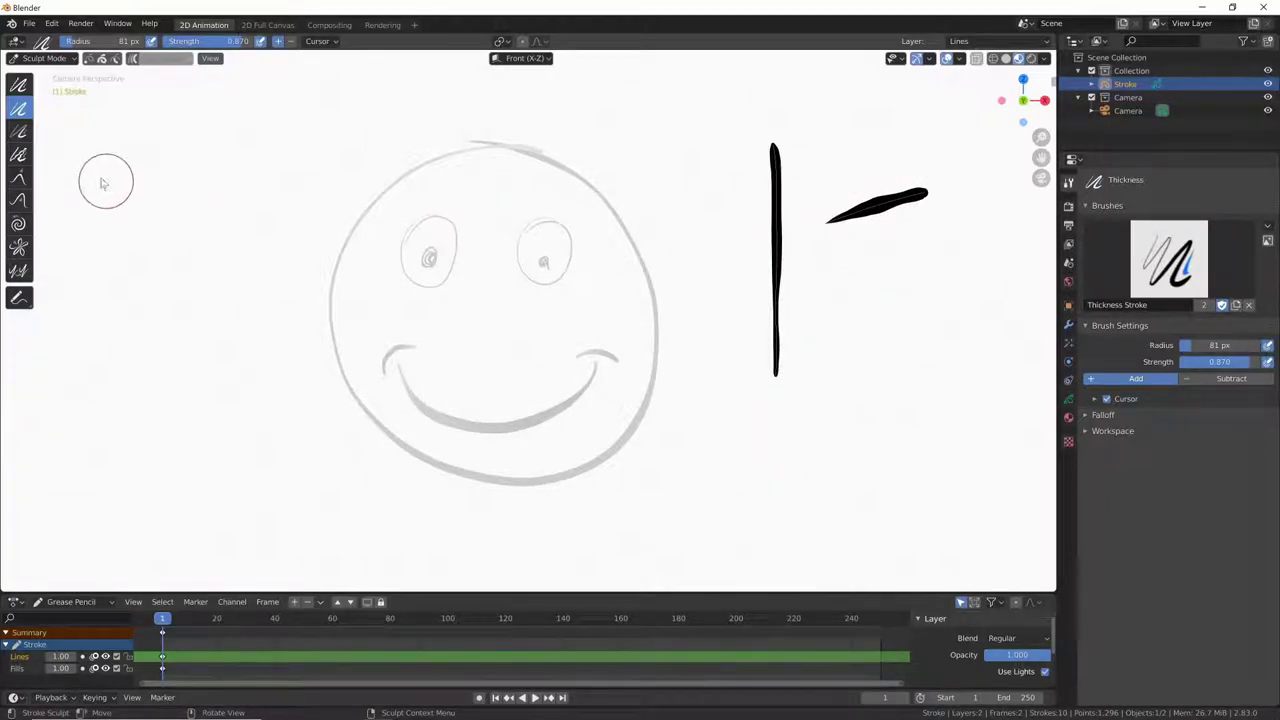
- Switch to the Strength sculpt brush at 63 px radius and darken the face outline
{"action": "left_click", "coordinate": [20, 135]}
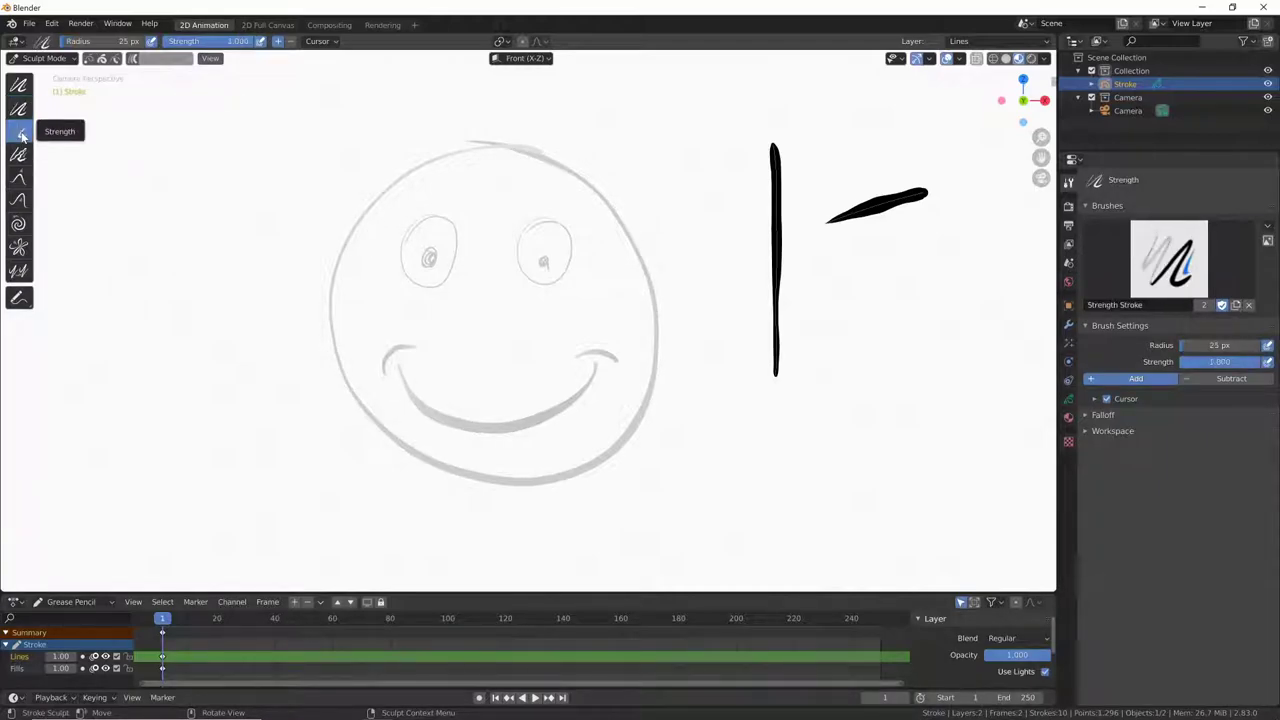
{"action": "key", "text": "f"}
{"action": "left_click", "coordinate": [345, 256]}
{"action": "mouse_move", "coordinate": [337, 268]}
{"action": "left_mouse_down"}
{"action": "mouse_move", "coordinate": [364, 227]}
{"action": "mouse_move", "coordinate": [582, 185]}
{"action": "mouse_move", "coordinate": [578, 478]}
{"action": "mouse_move", "coordinate": [491, 474]}
{"action": "mouse_move", "coordinate": [400, 437]}
{"action": "mouse_move", "coordinate": [346, 366]}
{"action": "mouse_move", "coordinate": [350, 240]}
{"action": "left_mouse_up"}
- Set strength to 0.597 and darken the mouth, the eye outlines and the pupils
{"action": "key", "text": "shift+f"}
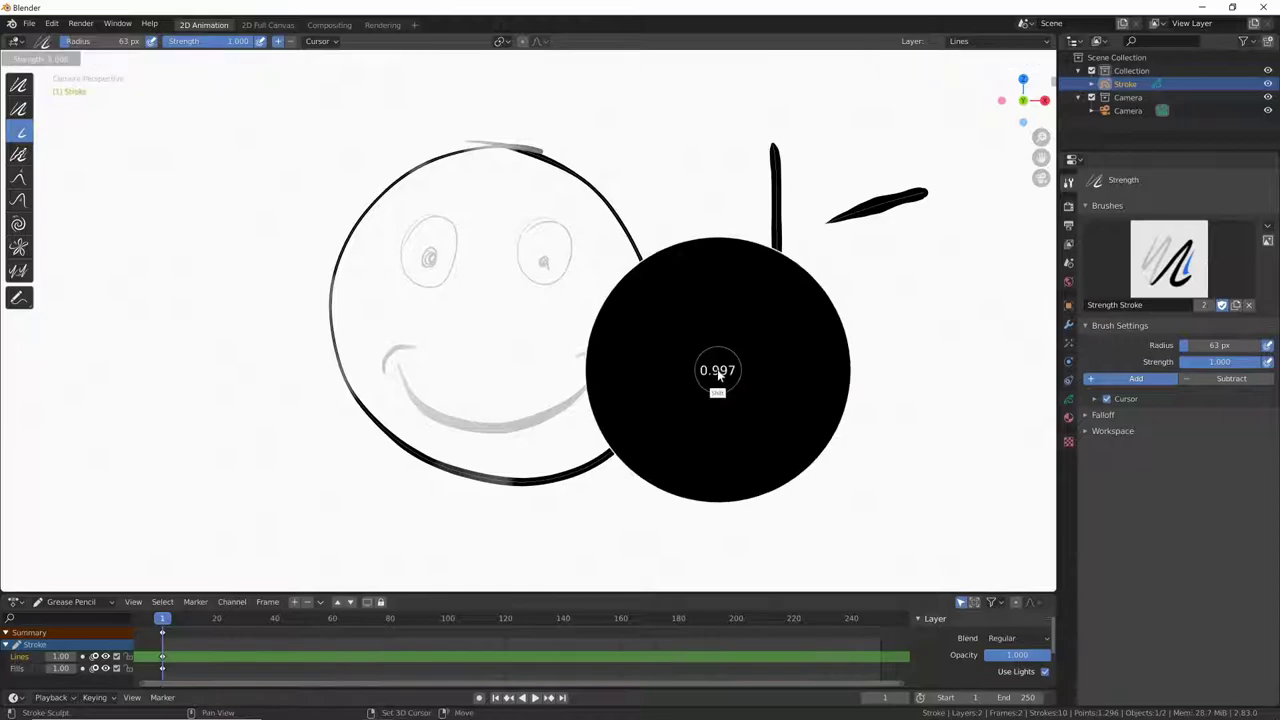
{"action": "left_click", "coordinate": [670, 395]}
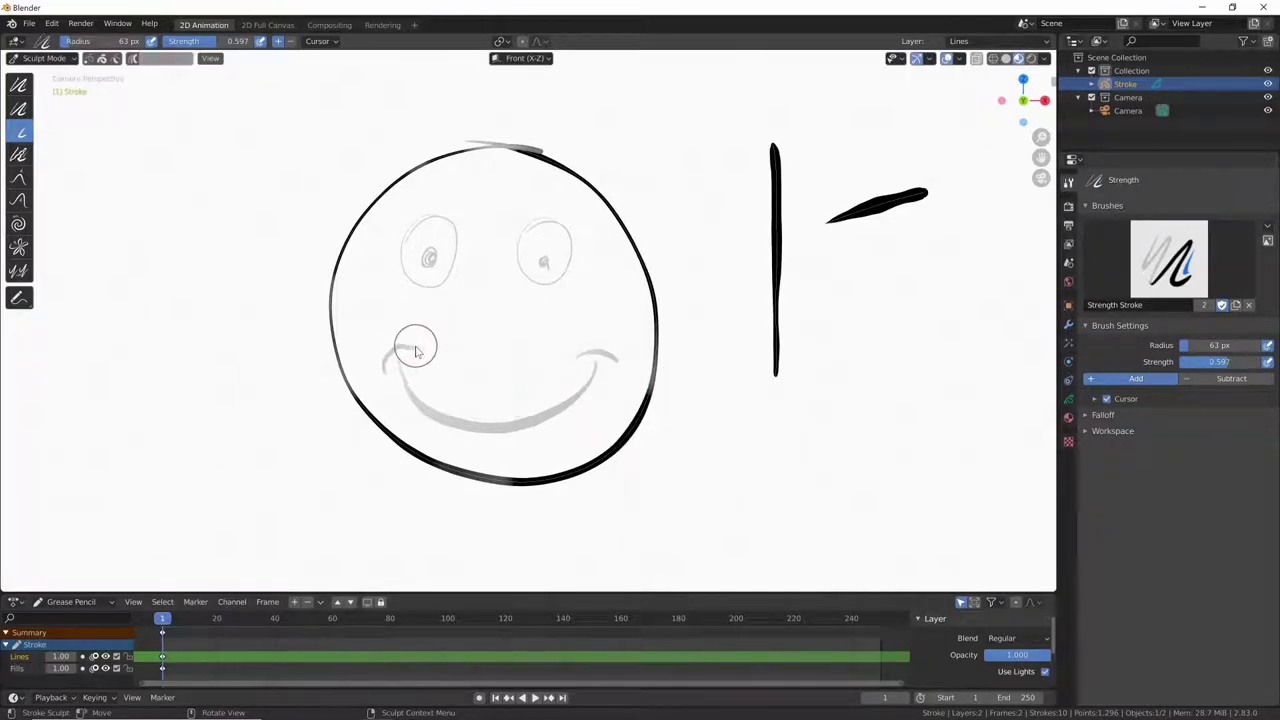
{"action": "mouse_move", "coordinate": [400, 343]}
{"action": "left_mouse_down"}
{"action": "mouse_move", "coordinate": [465, 428]}
{"action": "mouse_move", "coordinate": [612, 355]}
{"action": "left_mouse_up"}
{"action": "left_click_drag", "start_coordinate": [550, 226], "coordinate": [520, 215]}
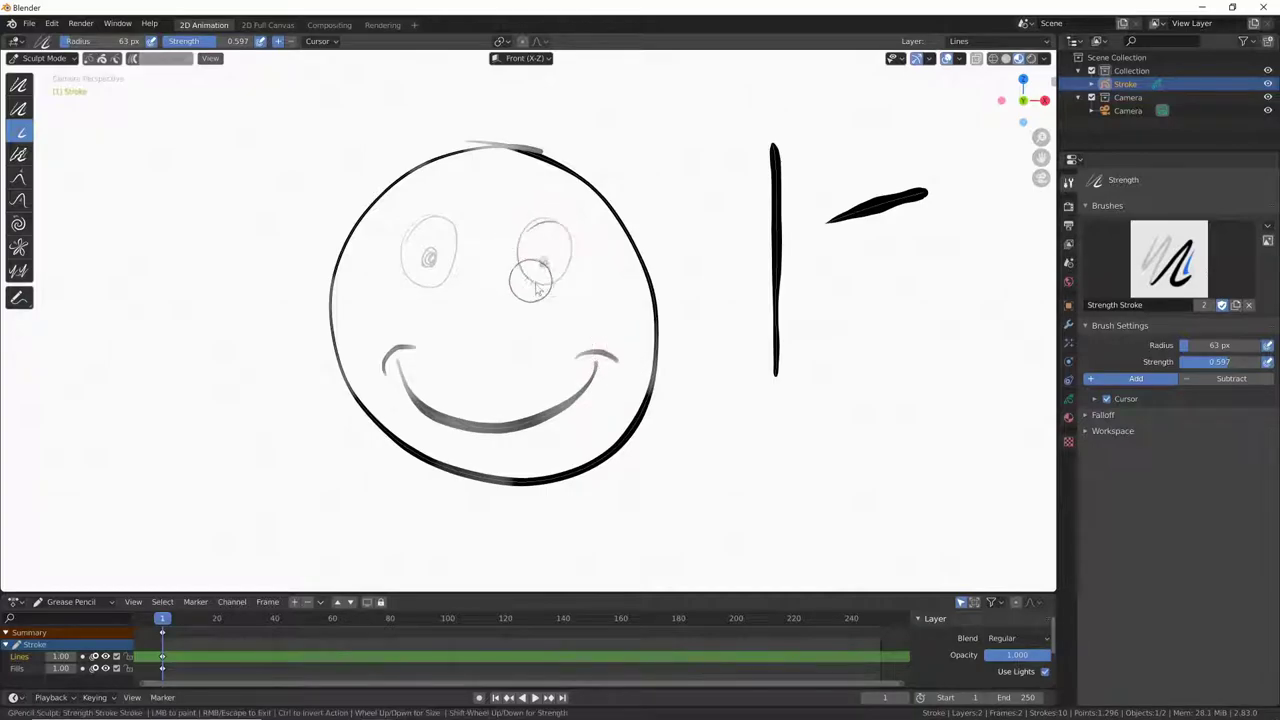
{"action": "left_click_drag", "start_coordinate": [425, 215], "coordinate": [429, 258]}
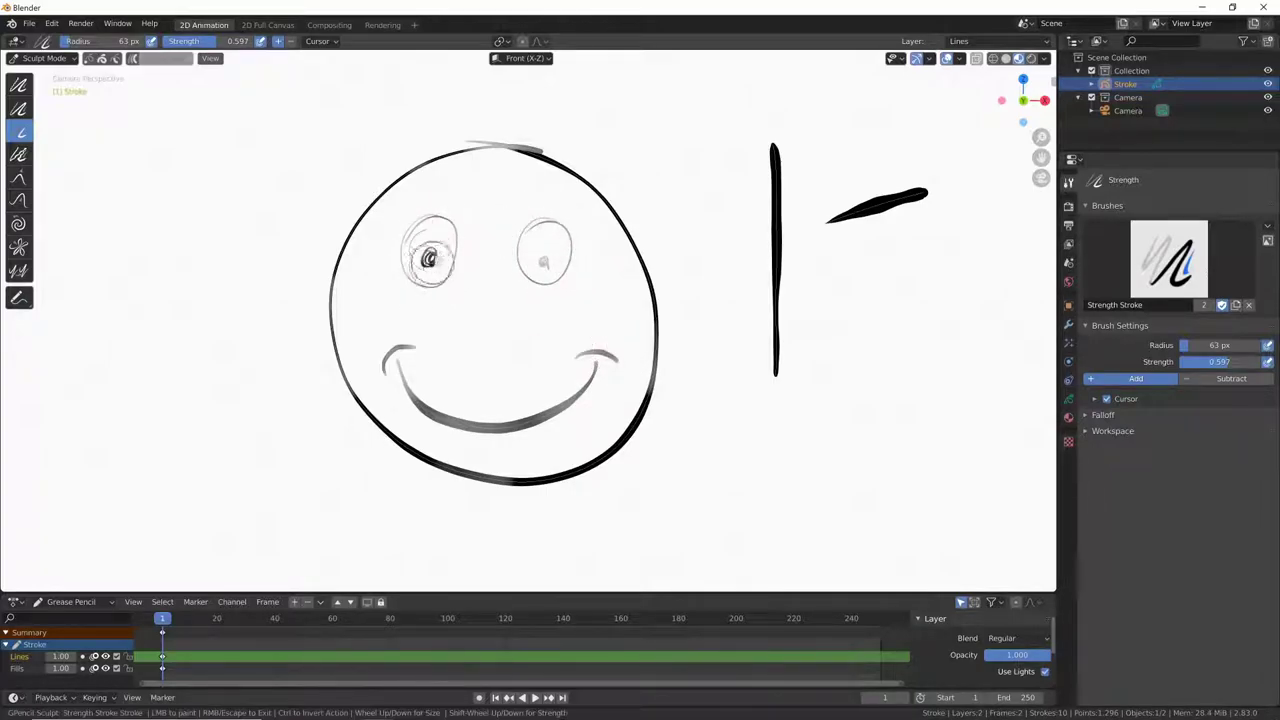
{"action": "left_click_drag", "start_coordinate": [543, 258], "coordinate": [544, 264]}
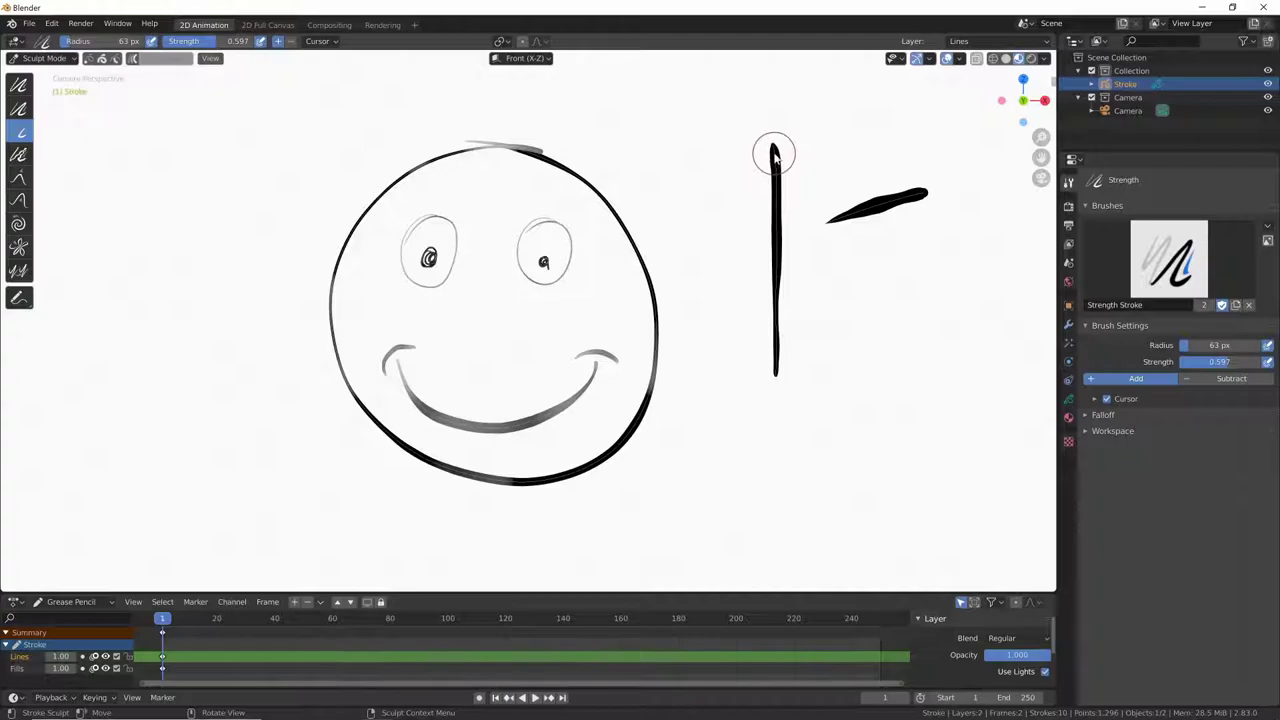
- Fade parts of the vertical and diagonal strokes to light grey
{"action": "left_click_drag", "start_coordinate": [774, 145], "coordinate": [775, 375], "text": "ctrl"}
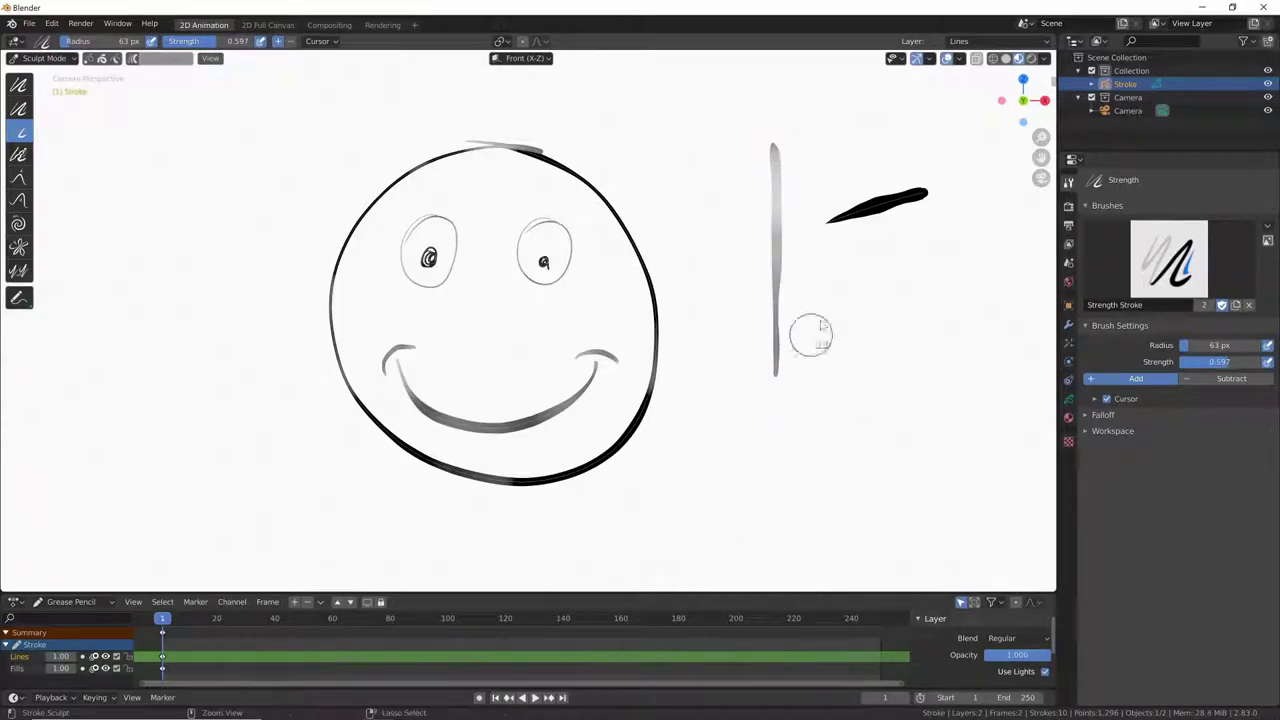
{"action": "mouse_move", "coordinate": [837, 223]}
{"action": "left_mouse_down", "text": "ctrl"}
{"action": "mouse_move", "coordinate": [920, 191]}
{"action": "mouse_move", "coordinate": [830, 215]}
{"action": "mouse_move", "coordinate": [939, 199]}
{"action": "mouse_move", "coordinate": [886, 200]}
{"action": "left_mouse_up", "text": "ctrl"}
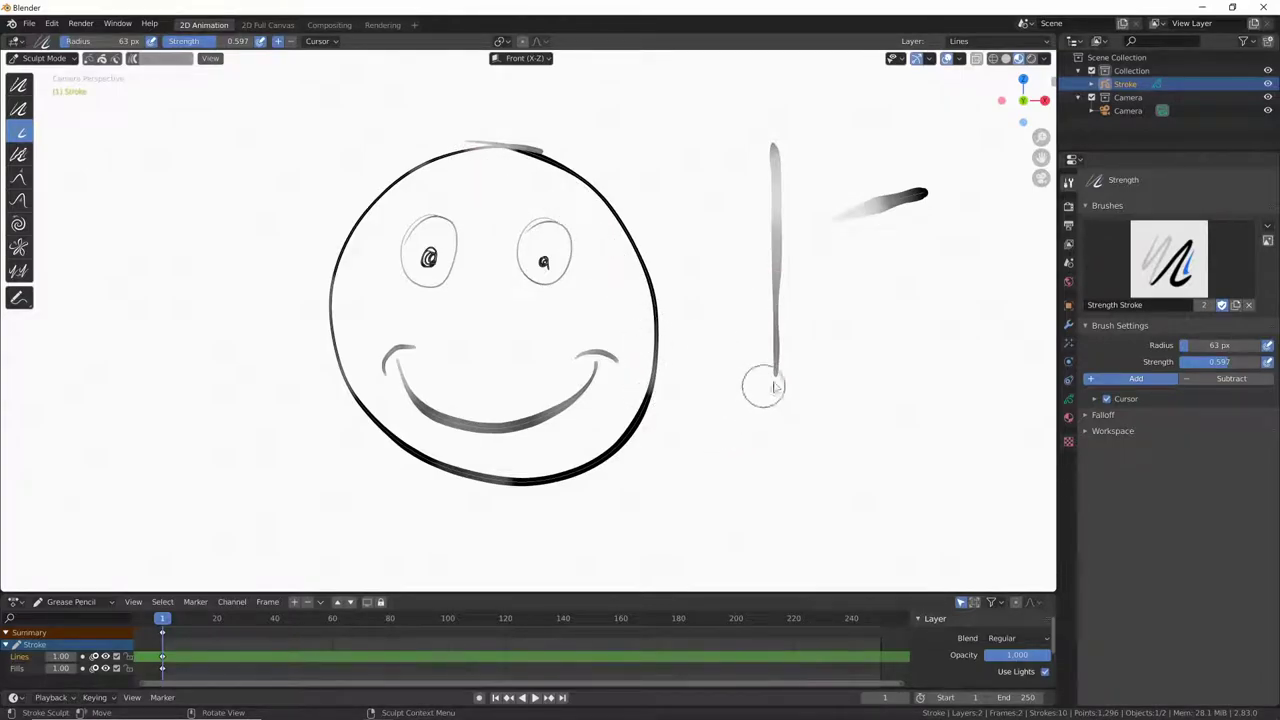
{"action": "mouse_move", "coordinate": [776, 387]}
{"action": "left_mouse_down"}
{"action": "mouse_move", "coordinate": [775, 134]}
{"action": "mouse_move", "coordinate": [766, 320]}
{"action": "left_mouse_up"}
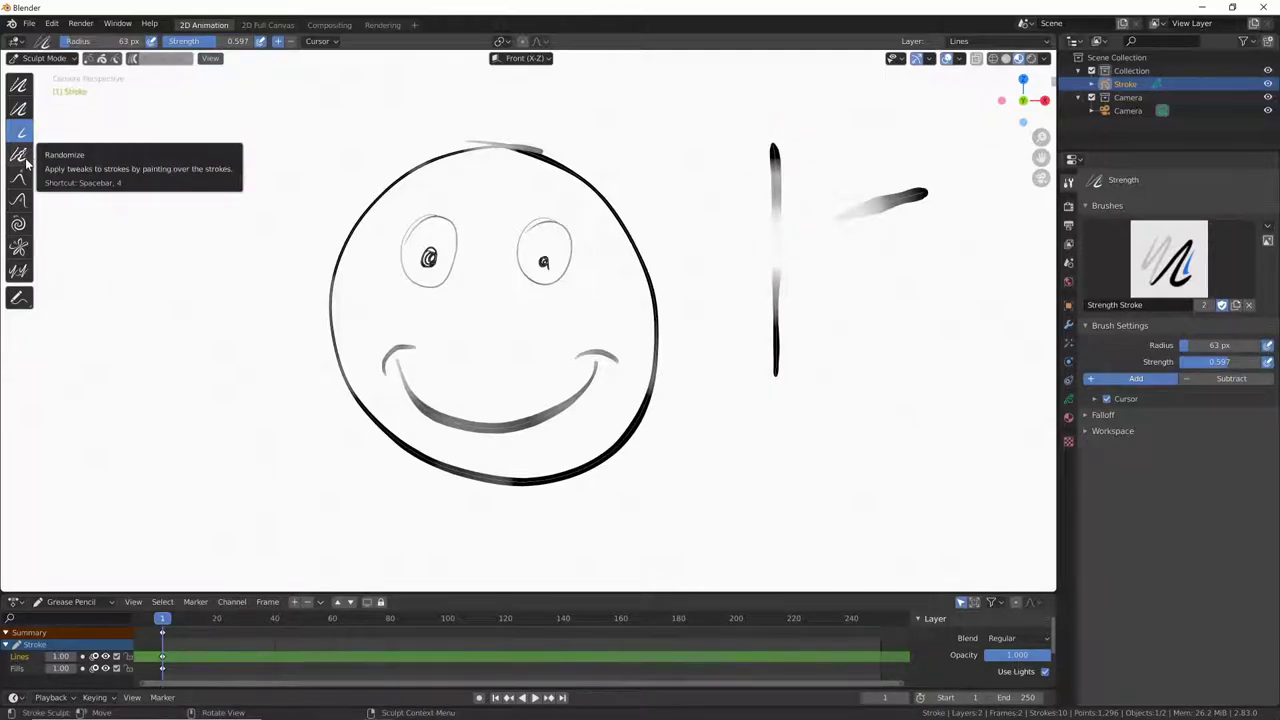
- Pick the Randomize brush and trial-jitter the strokes, then undo the last two attempts
{"action": "left_click", "coordinate": [24, 158]}
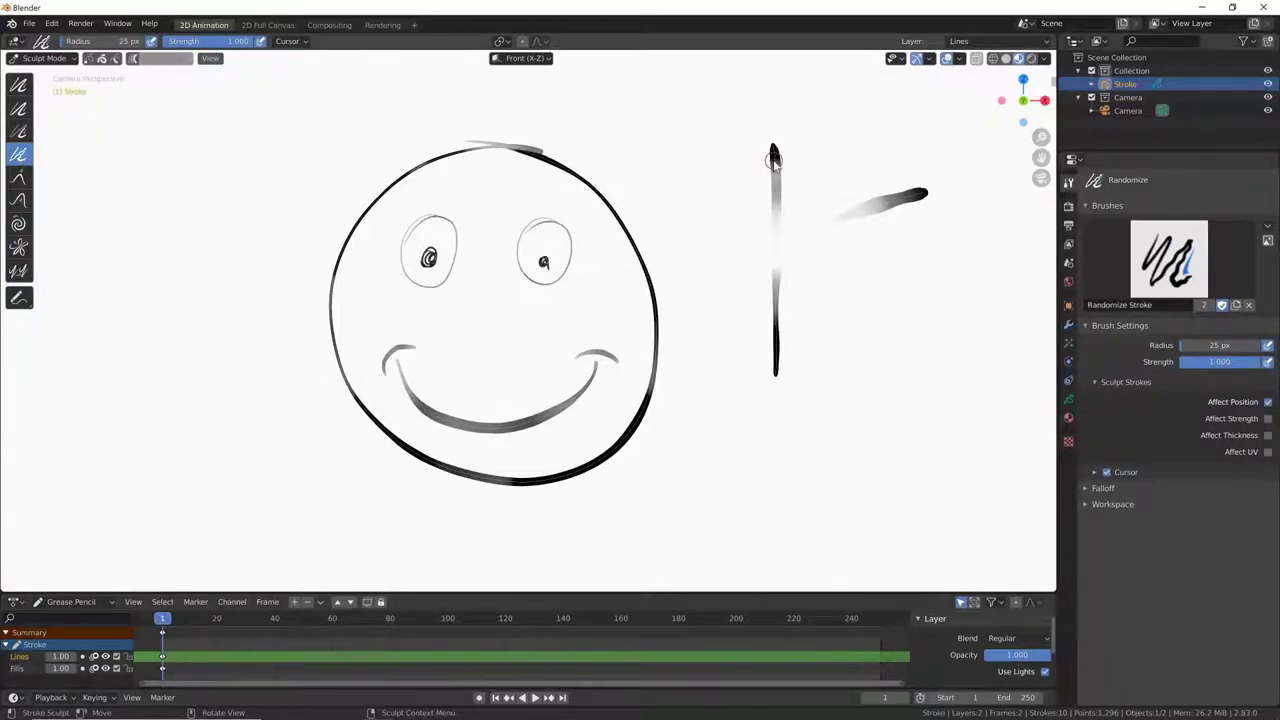
{"action": "scroll", "coordinate": [773, 160], "scroll_direction": "up", "scroll_amount": 4}
{"action": "mouse_move", "coordinate": [773, 160]}
{"action": "left_mouse_down"}
{"action": "mouse_move", "coordinate": [777, 372]}
{"action": "mouse_move", "coordinate": [771, 151]}
{"action": "mouse_move", "coordinate": [776, 248]}
{"action": "left_mouse_up"}
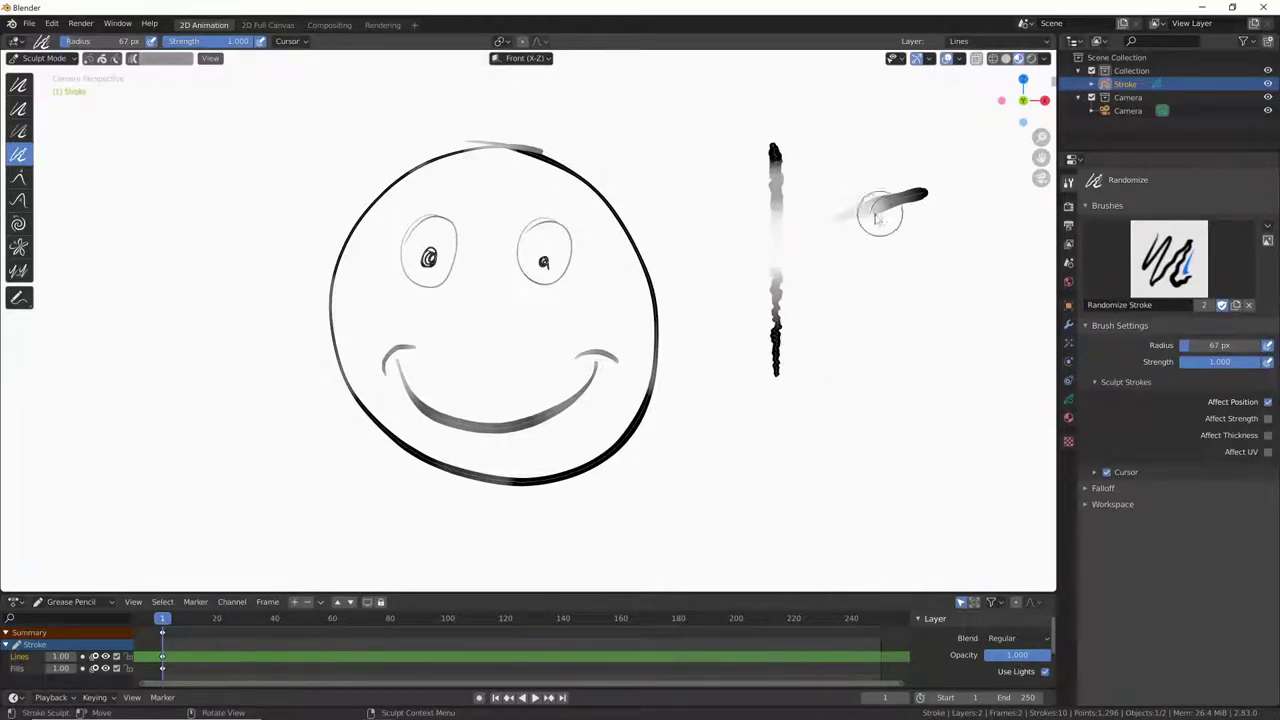
{"action": "left_click_drag", "start_coordinate": [866, 206], "coordinate": [945, 193]}
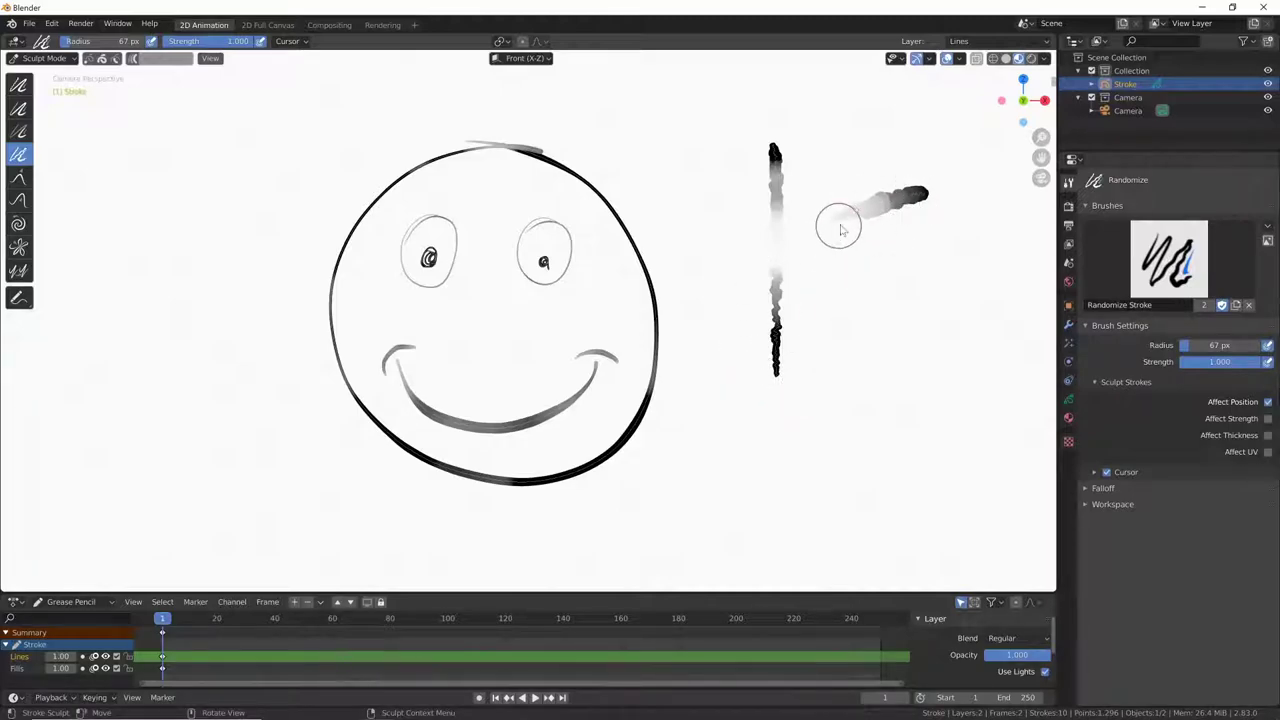
{"action": "mouse_move", "coordinate": [840, 230]}
{"action": "left_mouse_down"}
{"action": "mouse_move", "coordinate": [886, 206]}
{"action": "mouse_move", "coordinate": [871, 214]}
{"action": "left_mouse_up"}
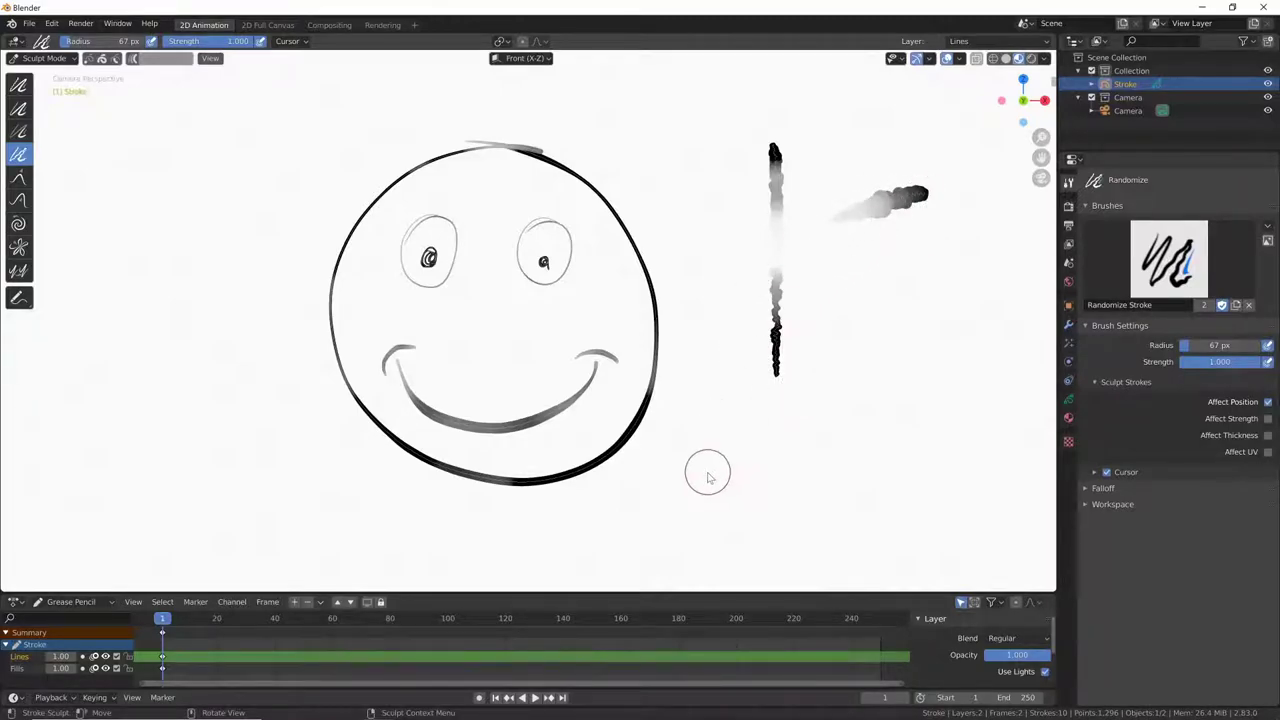
{"action": "key", "text": "ctrl+z"}
{"action": "key", "text": "ctrl+z"}
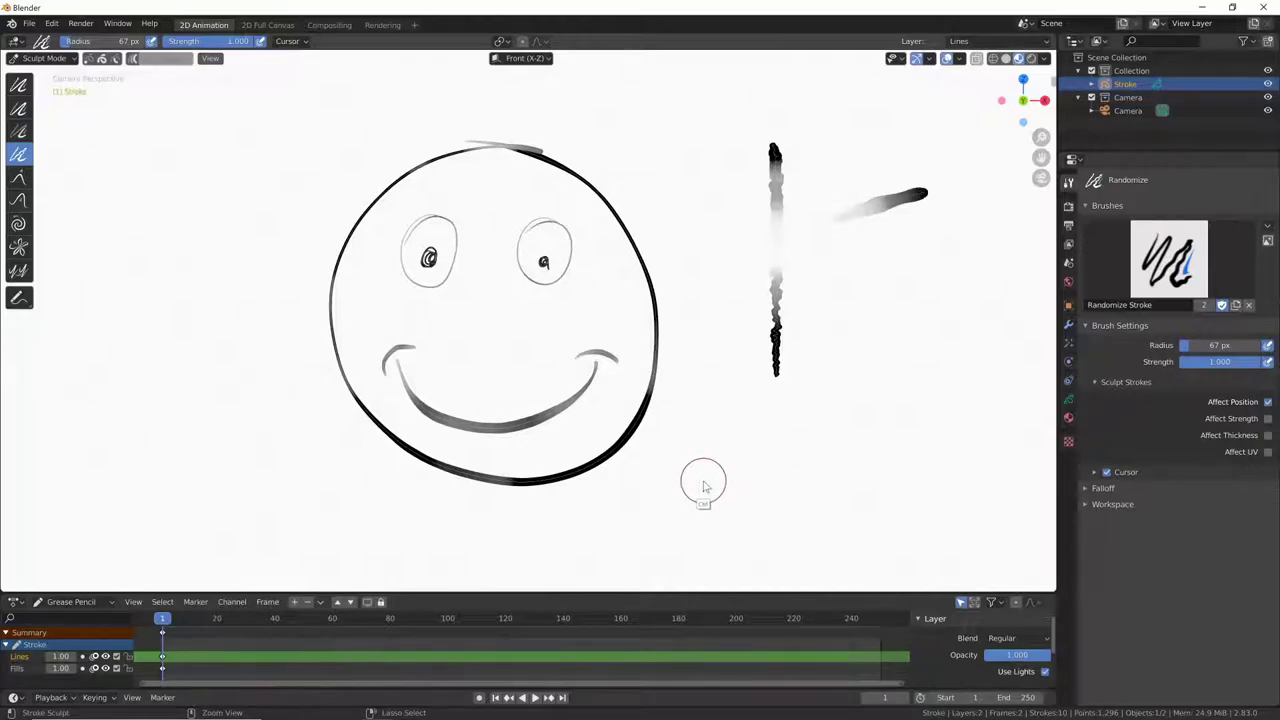
{"action": "key", "text": "ctrl+z"}
{"action": "key", "text": "ctrl+z"}
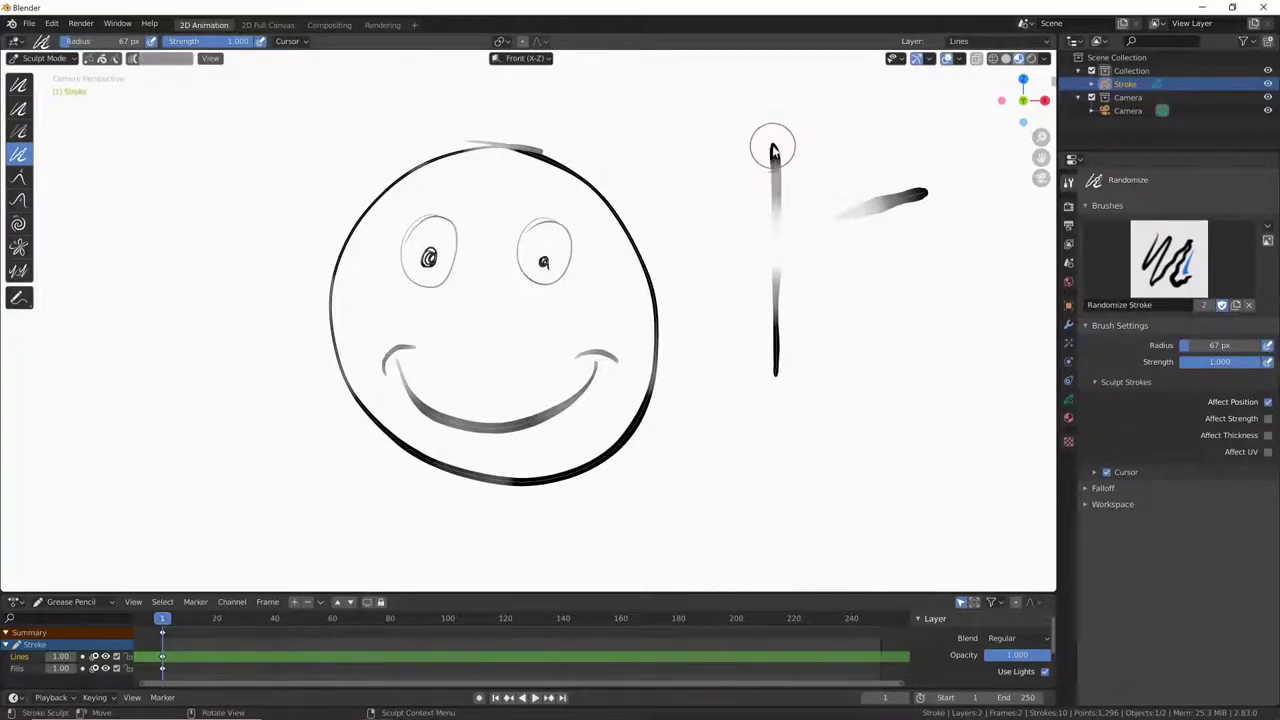
- Randomize the vertical stroke, the diagonal stroke's shading and thickness, and the face's right edge
{"action": "left_click_drag", "start_coordinate": [770, 145], "coordinate": [779, 235]}
{"action": "mouse_move", "coordinate": [779, 305]}
{"action": "left_mouse_down"}
{"action": "mouse_move", "coordinate": [774, 386]}
{"action": "mouse_move", "coordinate": [769, 191]}
{"action": "mouse_move", "coordinate": [774, 487]}
{"action": "left_mouse_up"}
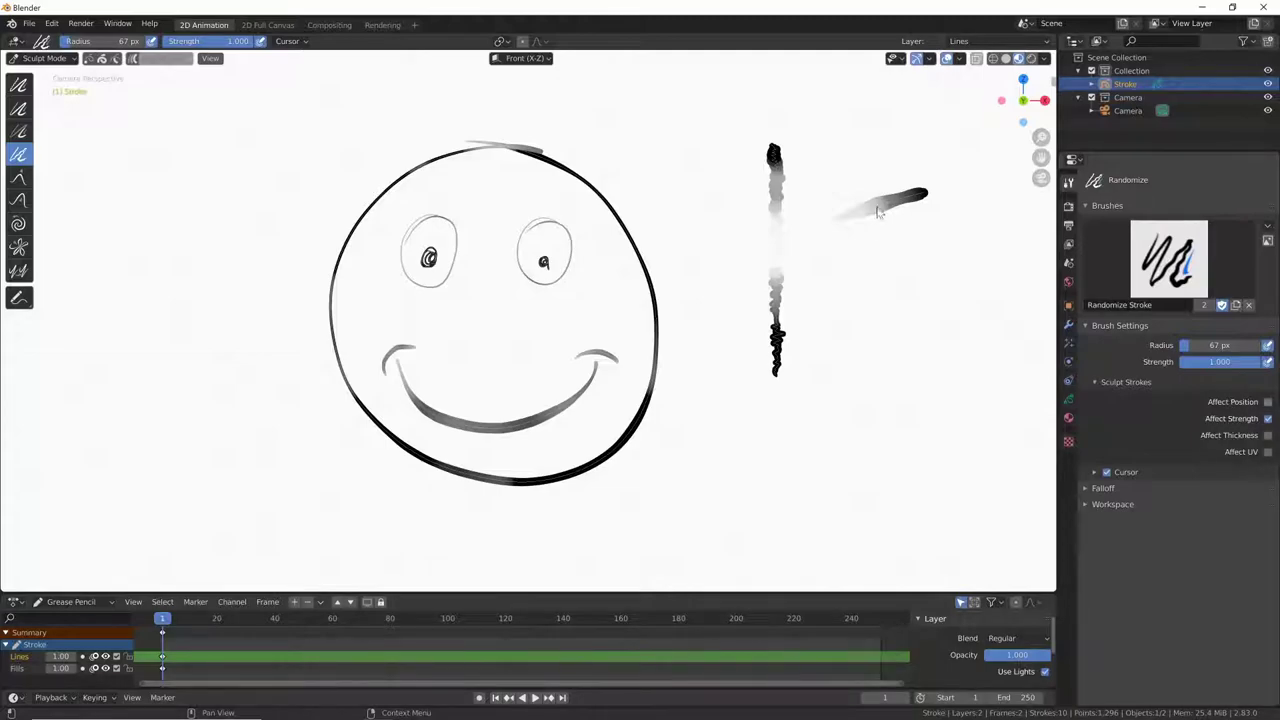
{"action": "mouse_move", "coordinate": [843, 214]}
{"action": "left_mouse_down"}
{"action": "mouse_move", "coordinate": [886, 209]}
{"action": "mouse_move", "coordinate": [830, 230]}
{"action": "mouse_move", "coordinate": [866, 213]}
{"action": "left_mouse_up"}
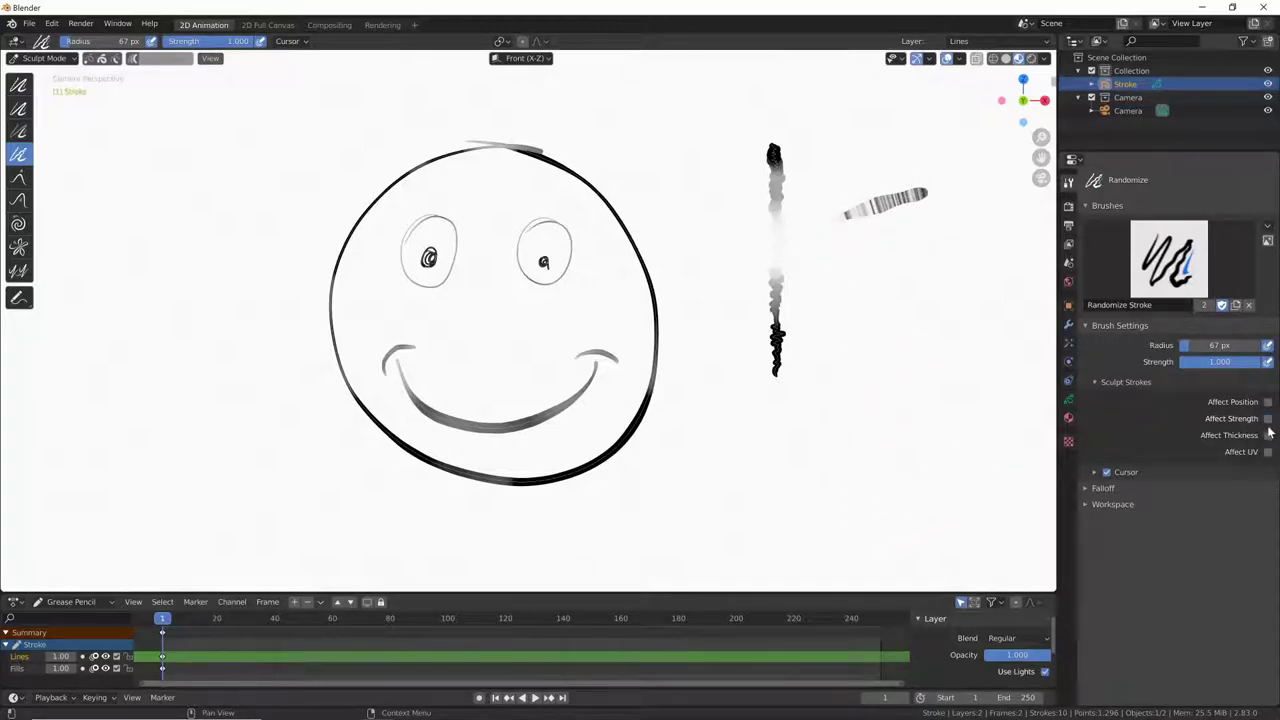
{"action": "left_click_drag", "start_coordinate": [872, 206], "coordinate": [897, 198]}
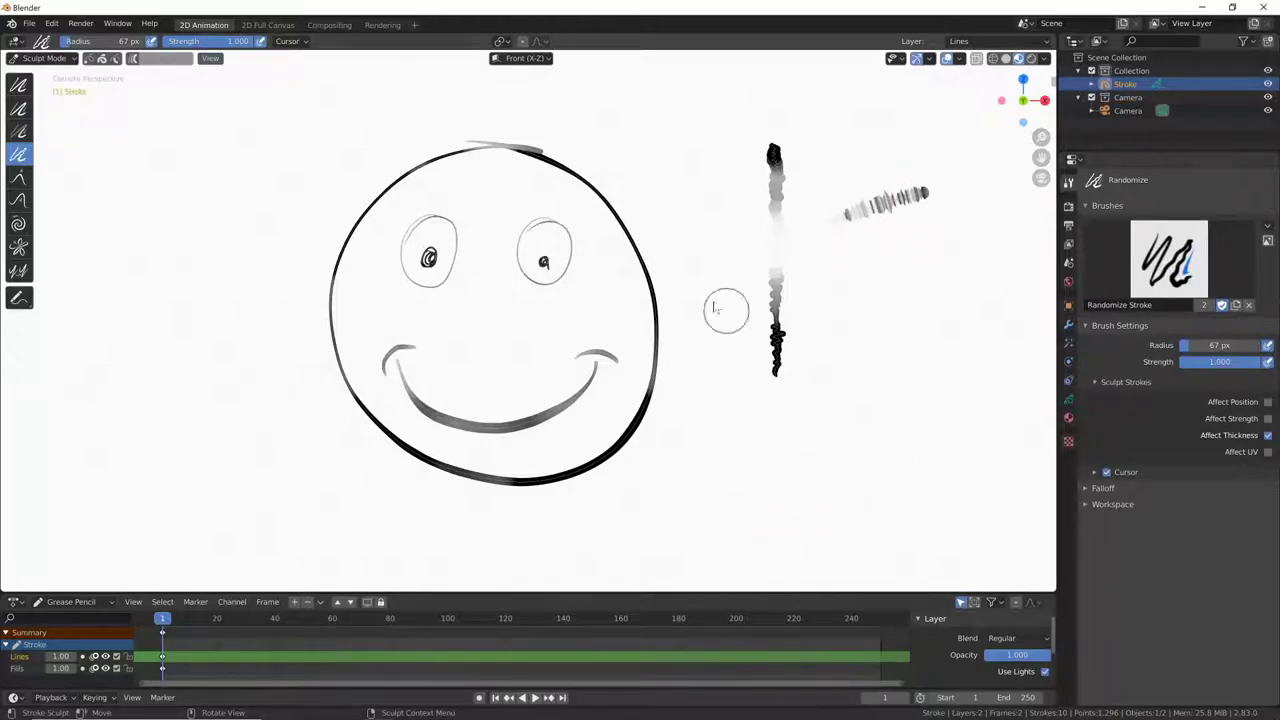
{"action": "left_click_drag", "start_coordinate": [612, 212], "coordinate": [655, 400]}
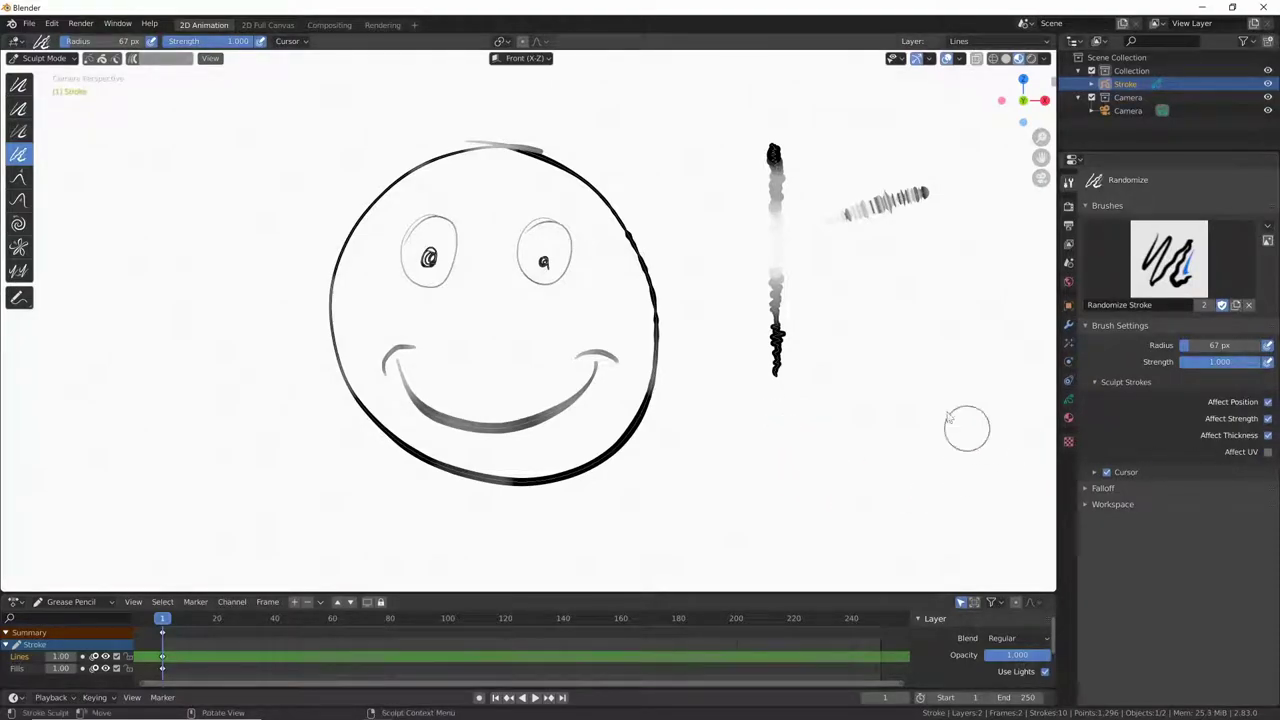
- Further randomize the diagonal and vertical strokes, then even their texture out slightly
{"action": "mouse_move", "coordinate": [840, 222]}
{"action": "left_mouse_down"}
{"action": "mouse_move", "coordinate": [929, 194]}
{"action": "mouse_move", "coordinate": [820, 249]}
{"action": "left_mouse_up"}
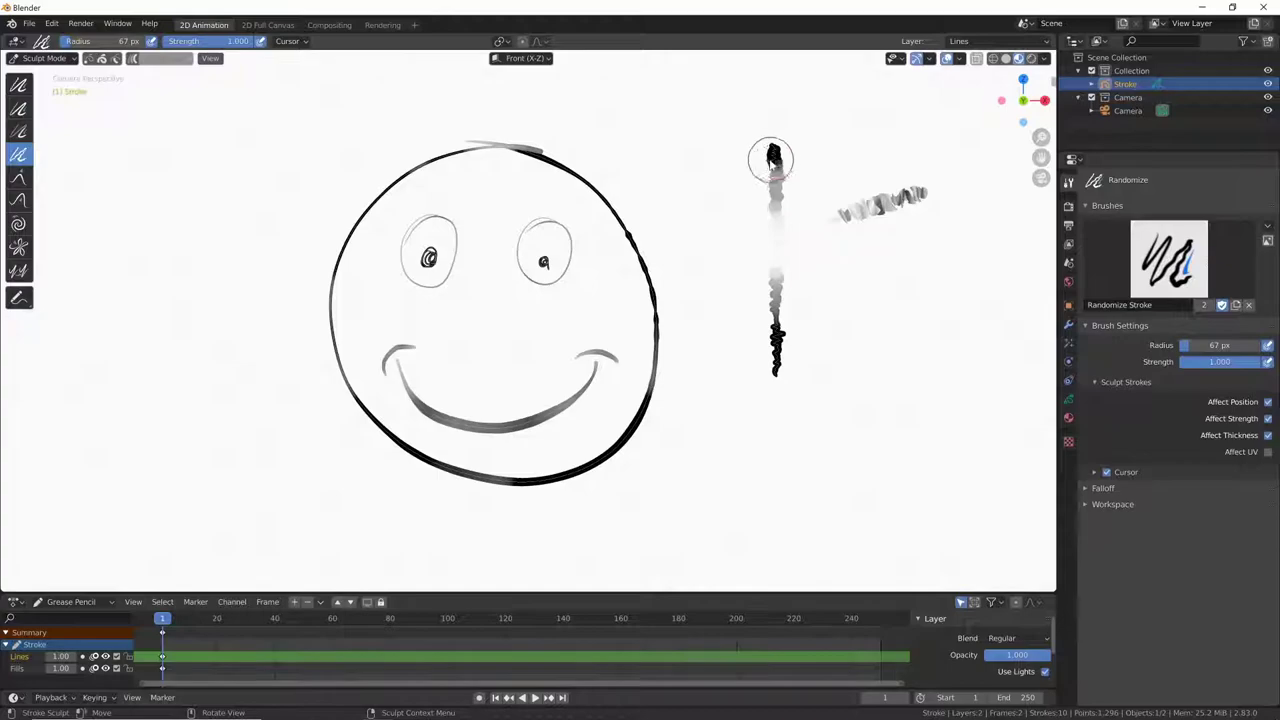
{"action": "left_click_drag", "start_coordinate": [771, 157], "coordinate": [776, 318]}
{"action": "mouse_move", "coordinate": [782, 168]}
{"action": "left_mouse_down", "text": "shift"}
{"action": "mouse_move", "coordinate": [794, 359]}
{"action": "mouse_move", "coordinate": [775, 160]}
{"action": "left_mouse_up", "text": "shift"}
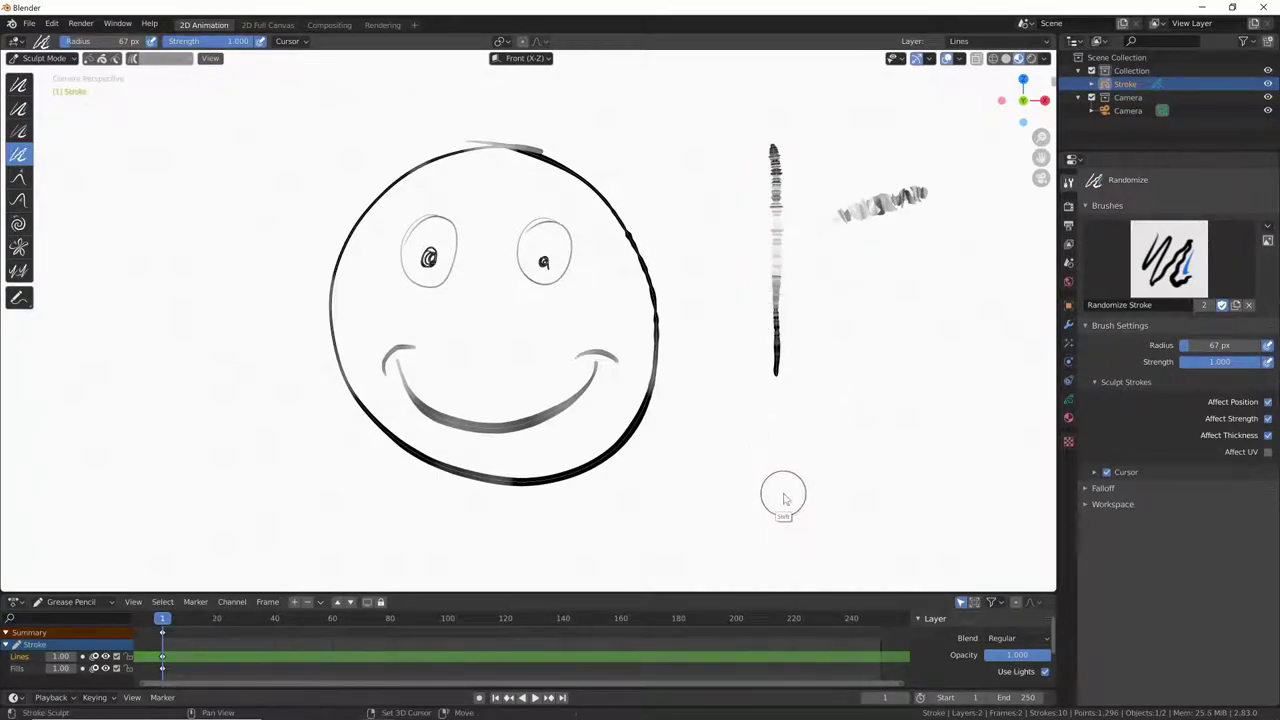
{"action": "left_click_drag", "start_coordinate": [840, 228], "coordinate": [920, 206], "text": "shift"}
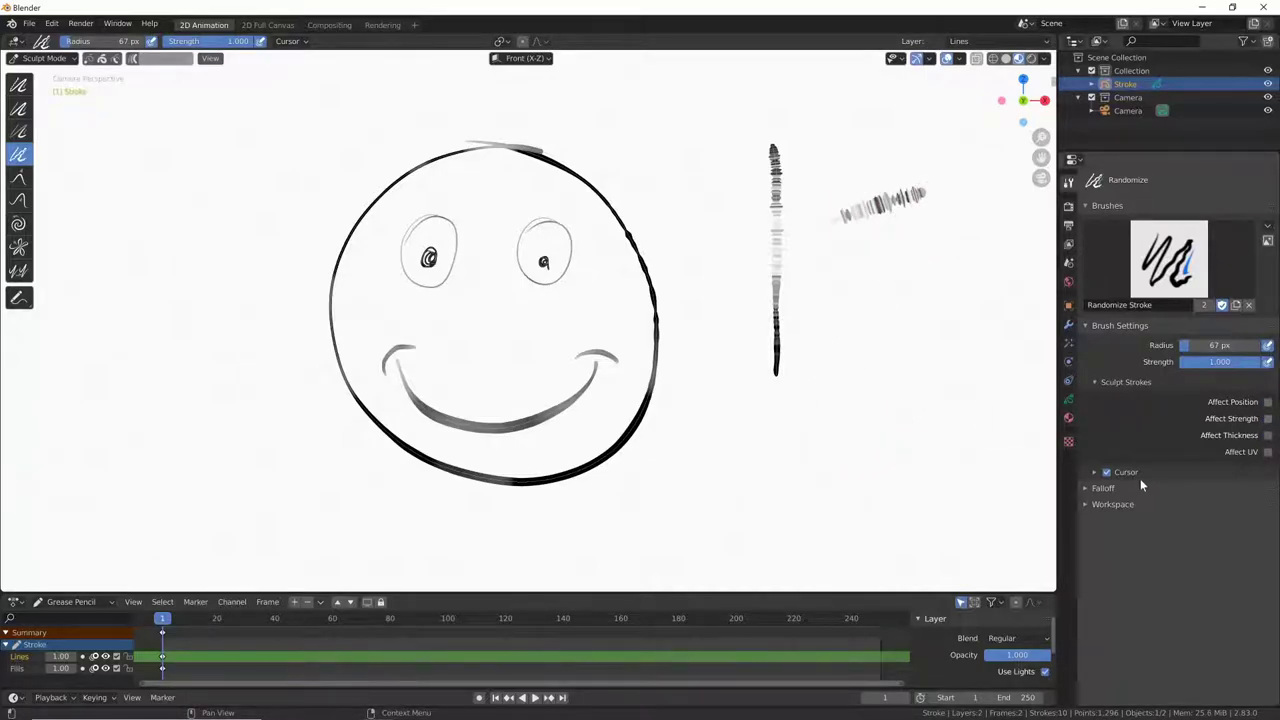
- Smooth the diagonal stroke and the vertical stroke's top and broken middle
{"action": "left_click", "coordinate": [18, 85]}
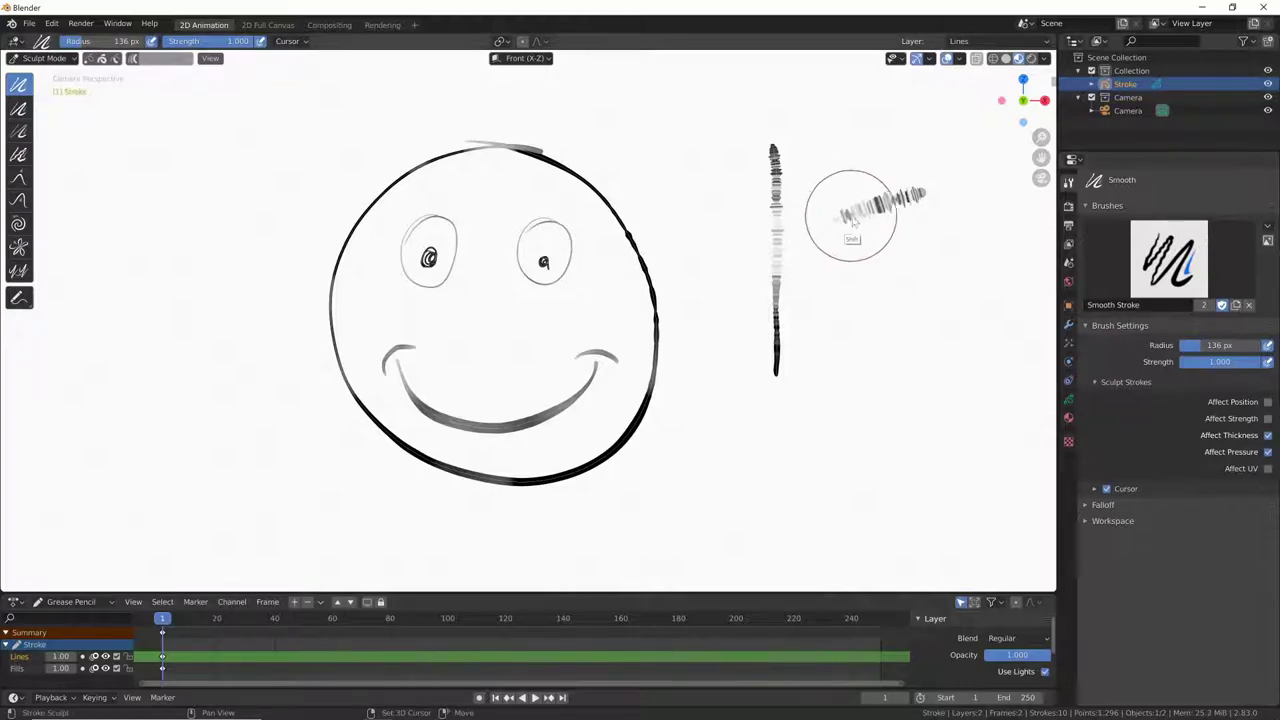
{"action": "mouse_move", "coordinate": [846, 214]}
{"action": "left_mouse_down", "text": "shift"}
{"action": "mouse_move", "coordinate": [893, 208]}
{"action": "mouse_move", "coordinate": [772, 372]}
{"action": "left_mouse_up", "text": "shift"}
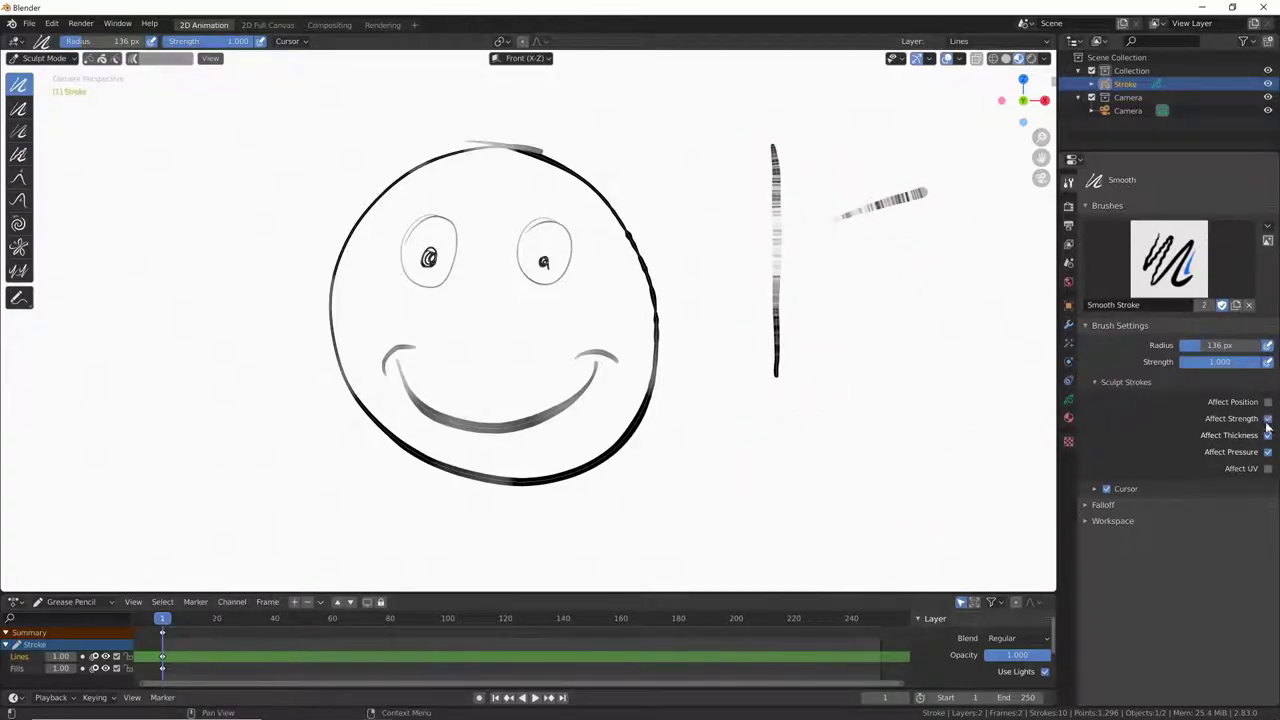
{"action": "left_click_drag", "start_coordinate": [871, 212], "coordinate": [776, 203], "text": "shift"}
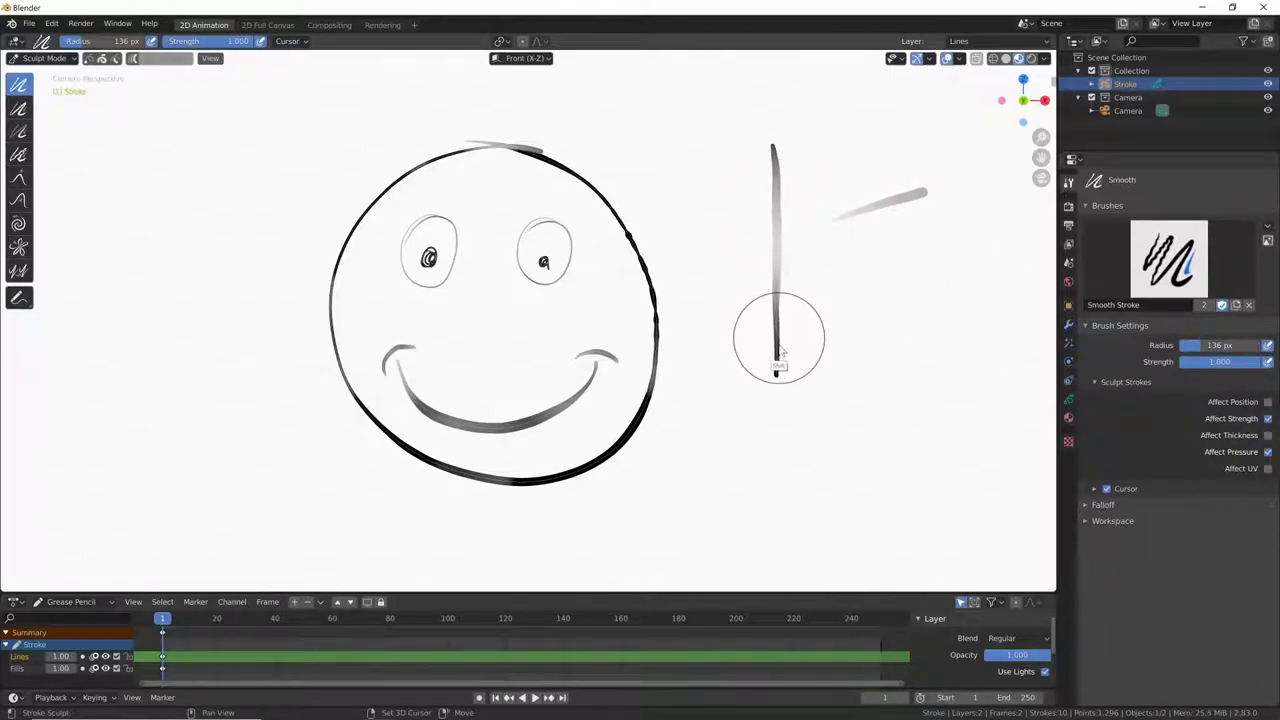
{"action": "left_click_drag", "start_coordinate": [776, 203], "coordinate": [774, 370], "text": "shift"}
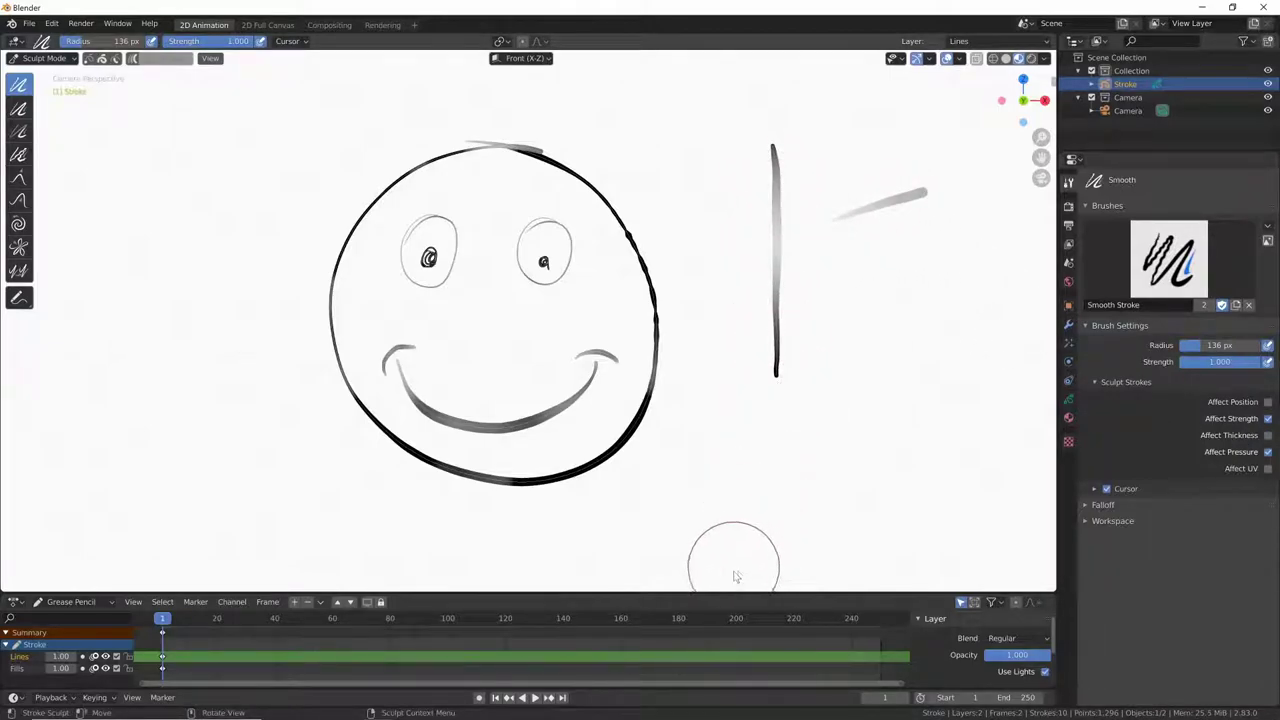
- Make smoothing affect thickness at 0.518 strength, smooth the face's right edge, and pick the Thickness brush
{"action": "left_click", "coordinate": [1268, 436]}
{"action": "key", "text": "shift+f"}
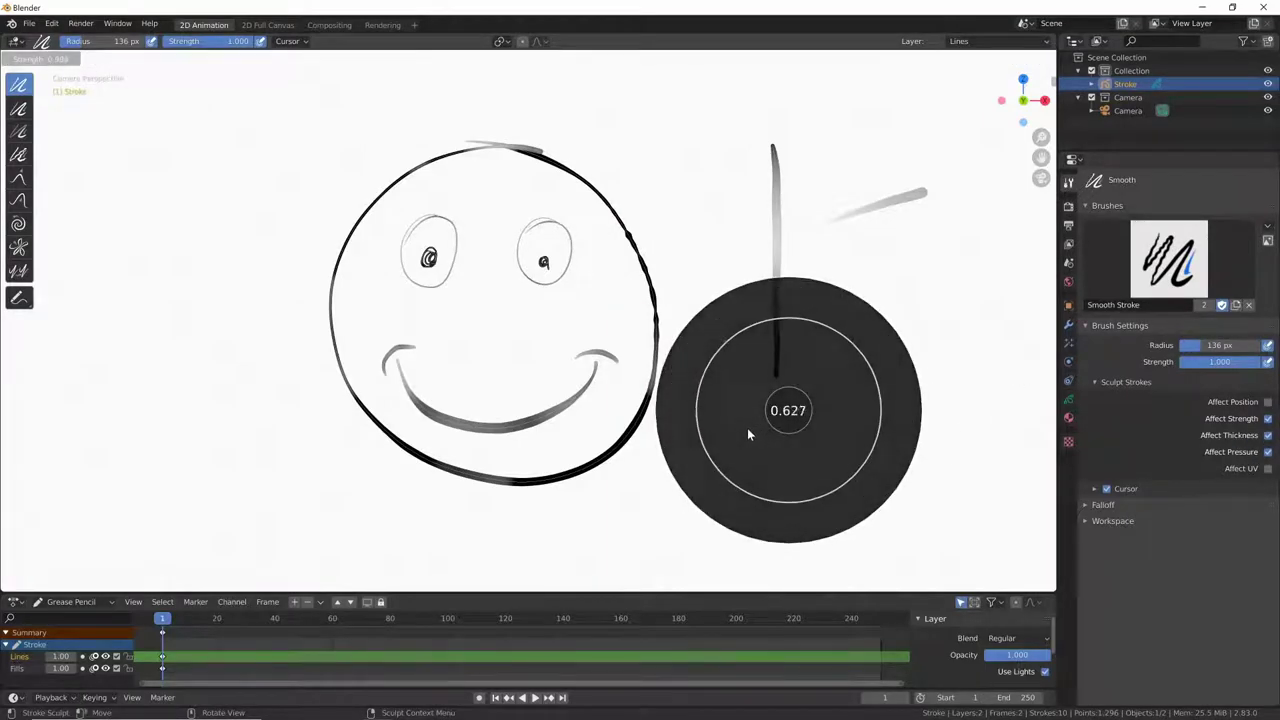
{"action": "left_click", "coordinate": [752, 432]}
{"action": "left_click_drag", "start_coordinate": [630, 230], "coordinate": [652, 443]}
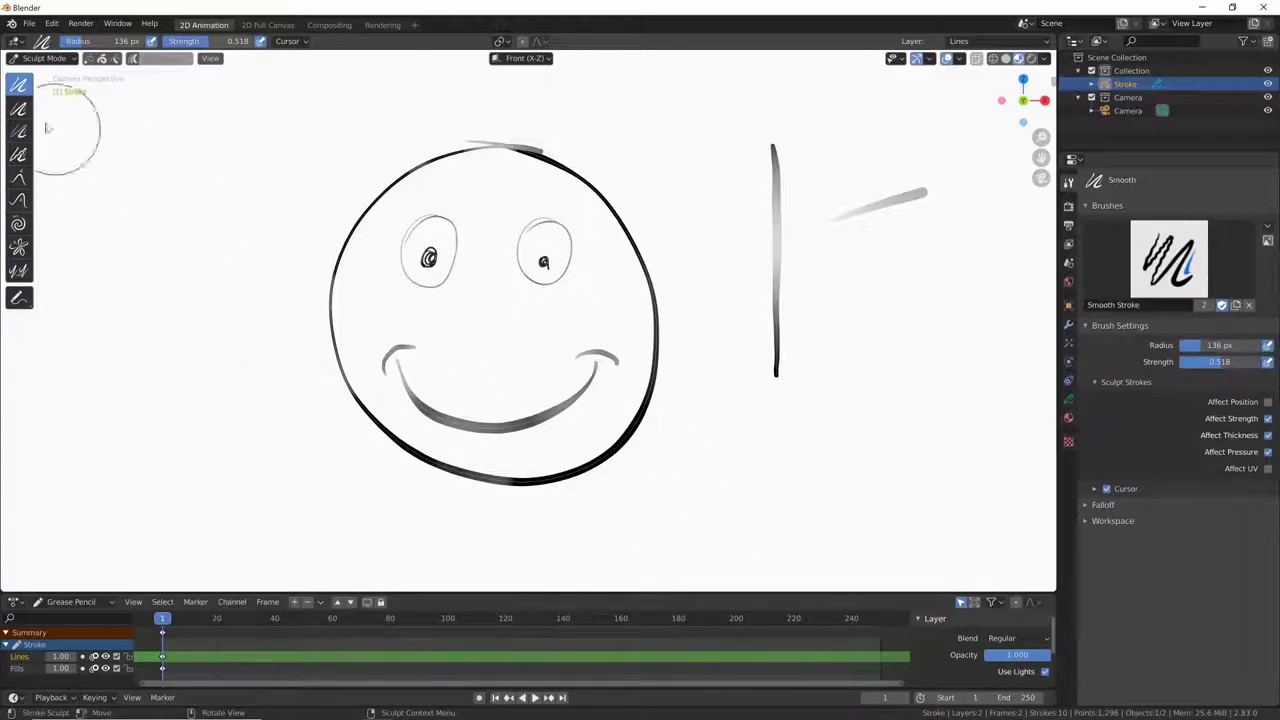
{"action": "left_click", "coordinate": [18, 108]}
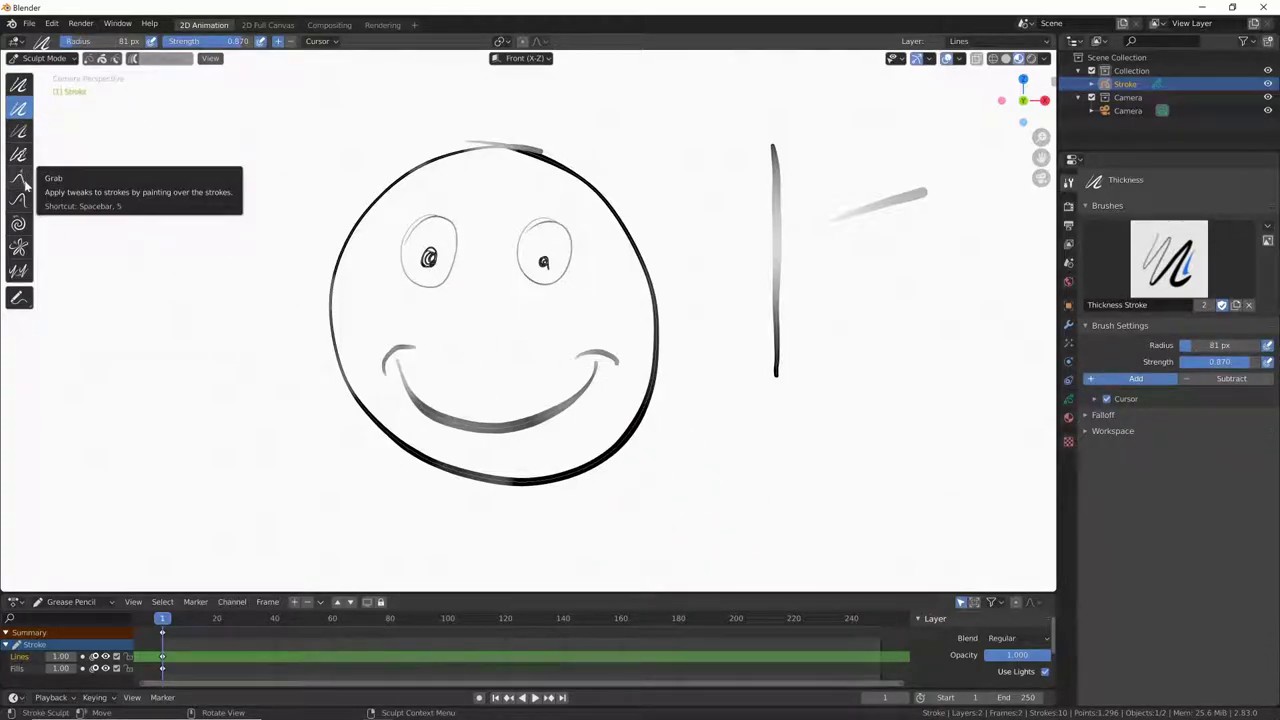
- With the Grab brush at 104 px, kink the vertical line rightward and dip the upper stroke
{"action": "left_click", "coordinate": [20, 182]}
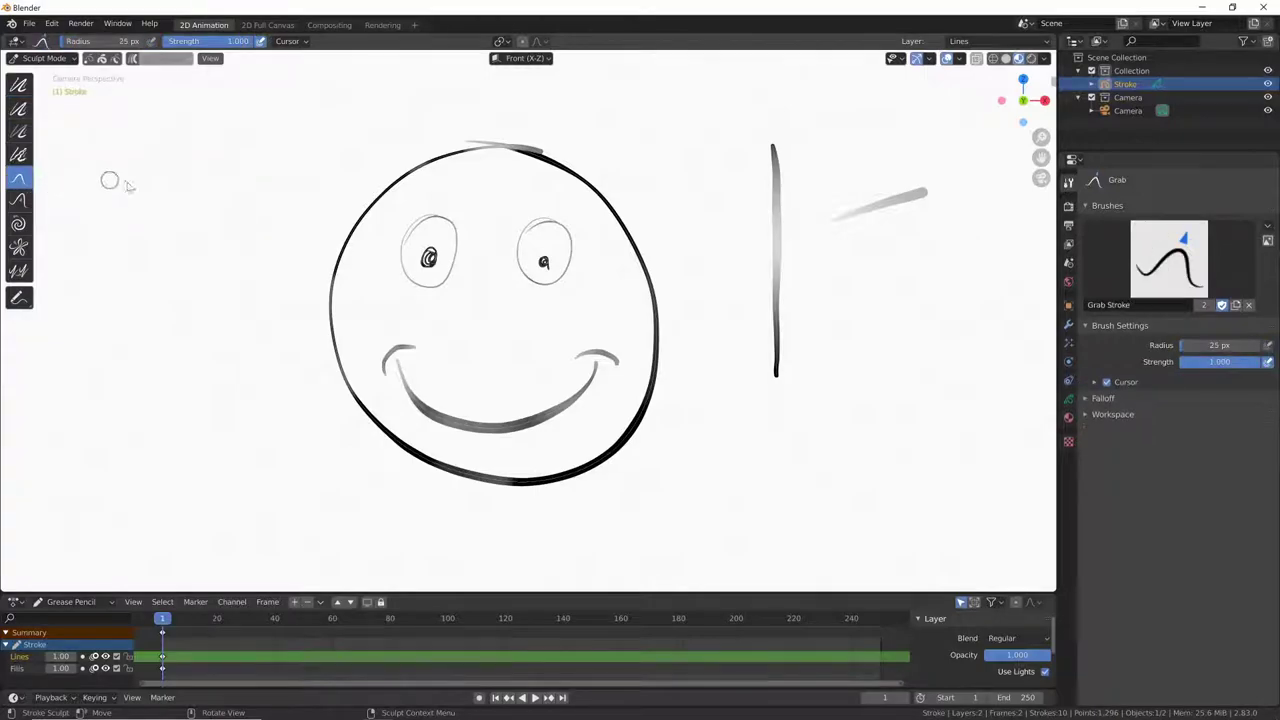
{"action": "key", "text": "f"}
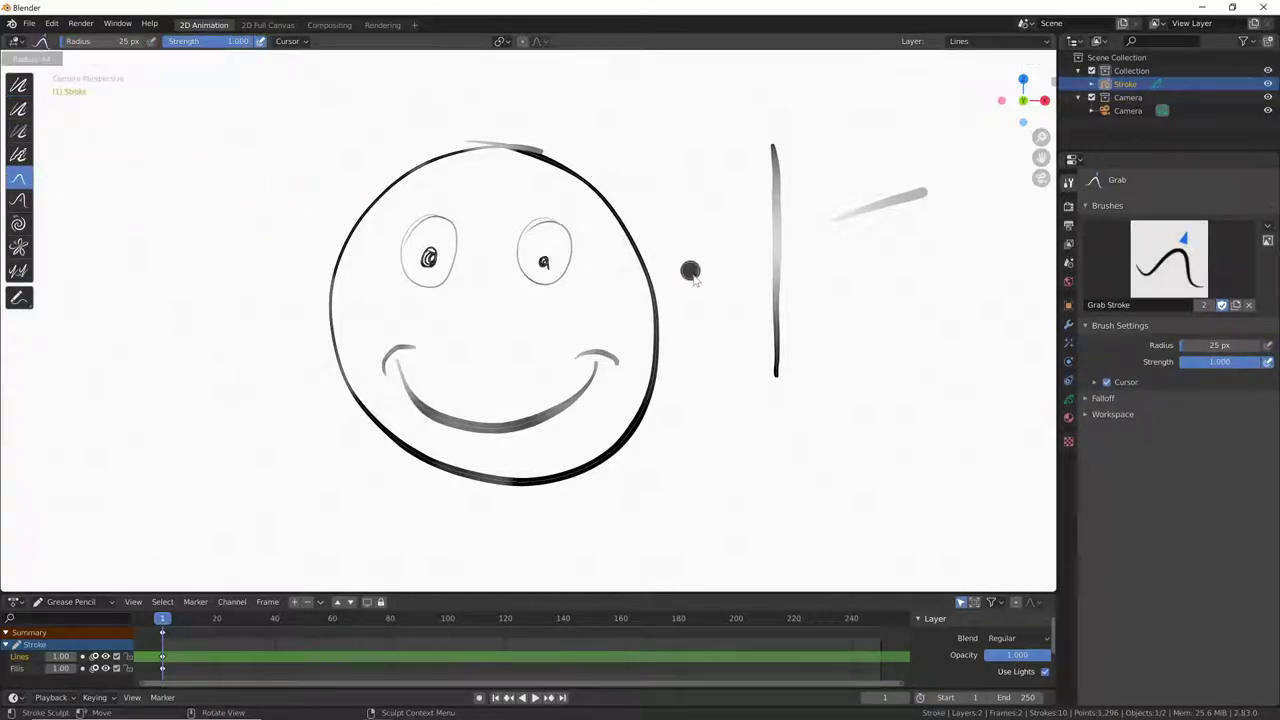
{"action": "left_click", "coordinate": [740, 322]}
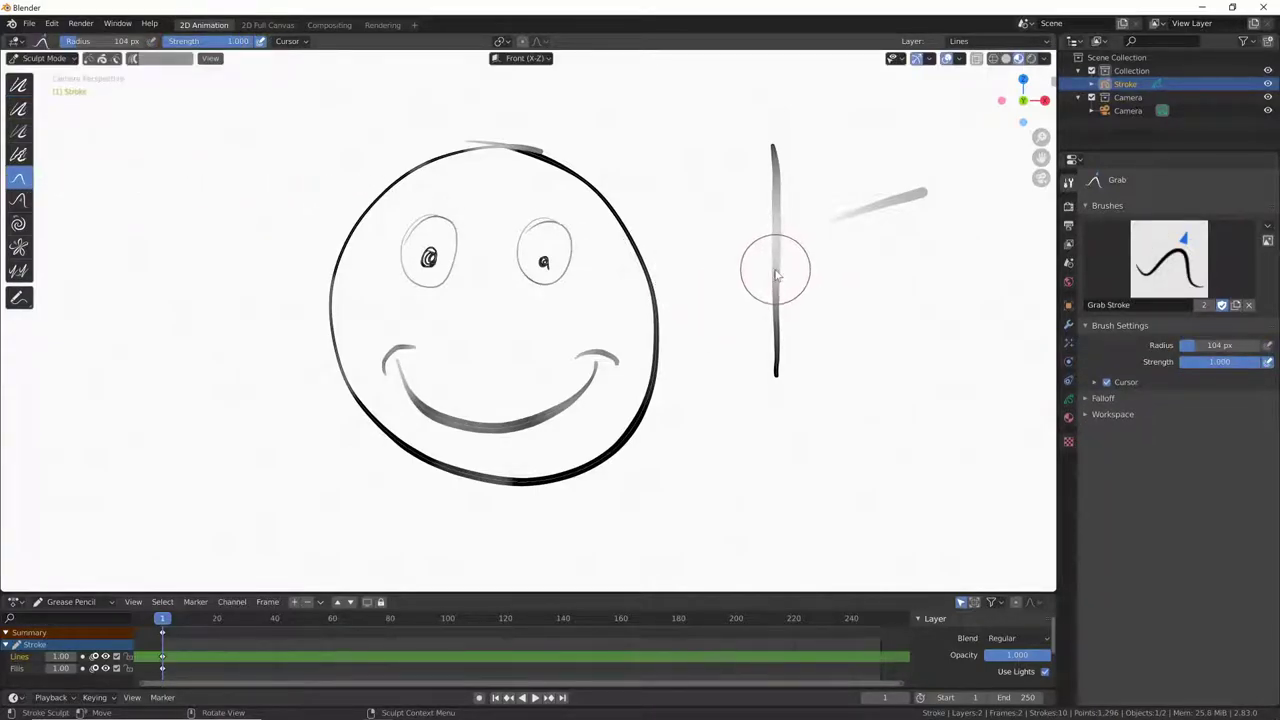
{"action": "mouse_move", "coordinate": [775, 272]}
{"action": "left_mouse_down"}
{"action": "mouse_move", "coordinate": [843, 284]}
{"action": "mouse_move", "coordinate": [995, 400]}
{"action": "mouse_move", "coordinate": [971, 209]}
{"action": "mouse_move", "coordinate": [826, 143]}
{"action": "mouse_move", "coordinate": [963, 294]}
{"action": "mouse_move", "coordinate": [922, 320]}
{"action": "left_mouse_up"}
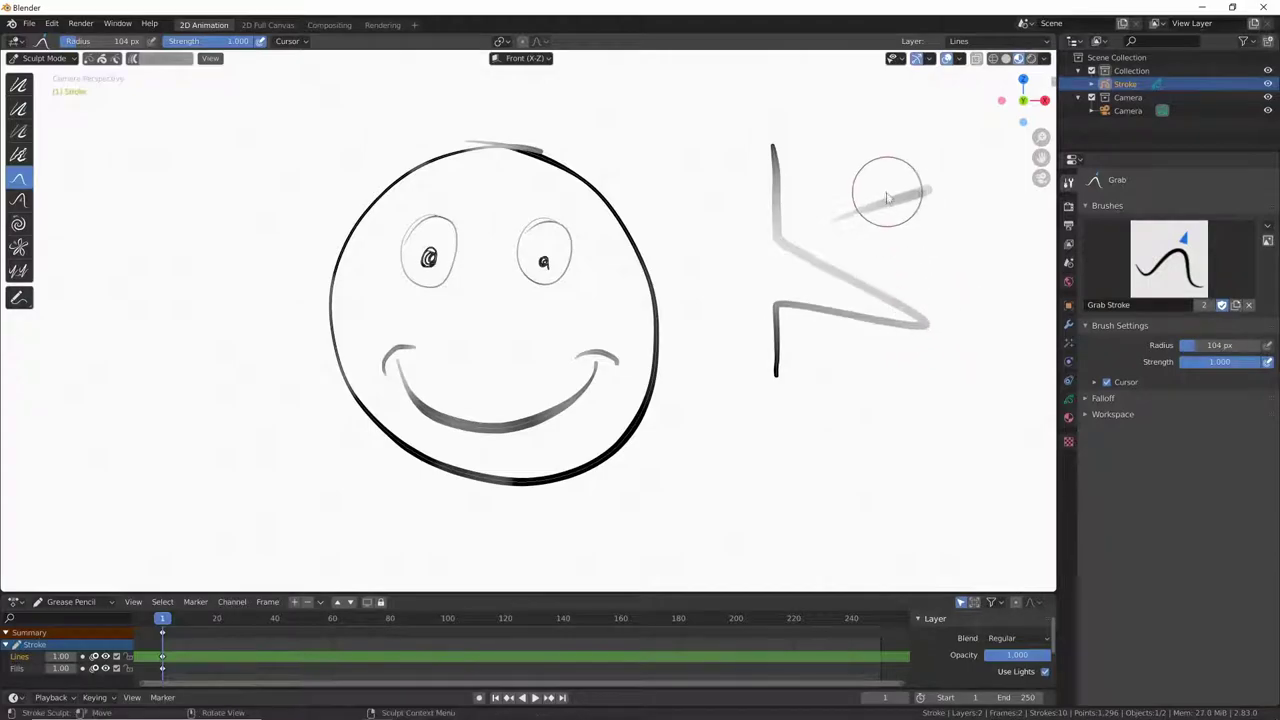
{"action": "mouse_move", "coordinate": [886, 194]}
{"action": "left_mouse_down"}
{"action": "mouse_move", "coordinate": [946, 251]}
{"action": "mouse_move", "coordinate": [898, 255]}
{"action": "mouse_move", "coordinate": [883, 209]}
{"action": "mouse_move", "coordinate": [925, 250]}
{"action": "mouse_move", "coordinate": [829, 94]}
{"action": "mouse_move", "coordinate": [845, 90]}
{"action": "mouse_move", "coordinate": [866, 200]}
{"action": "mouse_move", "coordinate": [883, 200]}
{"action": "mouse_move", "coordinate": [899, 261]}
{"action": "mouse_move", "coordinate": [880, 209]}
{"action": "mouse_move", "coordinate": [894, 251]}
{"action": "mouse_move", "coordinate": [895, 225]}
{"action": "left_mouse_up"}
- At 38 px radius, hook the light stroke, pull the lower segment into a V, and point the diagonal
{"action": "key", "text": "f"}
{"action": "left_click", "coordinate": [866, 228]}
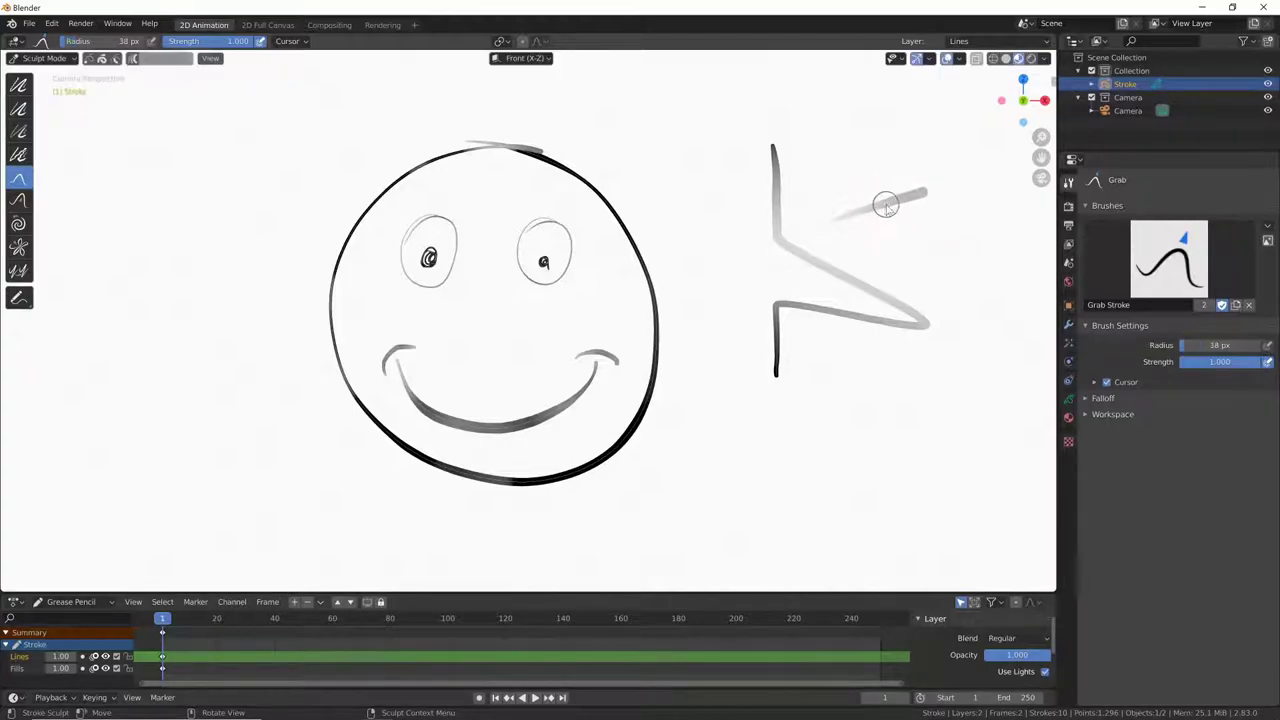
{"action": "left_click_drag", "start_coordinate": [886, 200], "coordinate": [895, 243]}
{"action": "left_click_drag", "start_coordinate": [845, 316], "coordinate": [837, 363]}
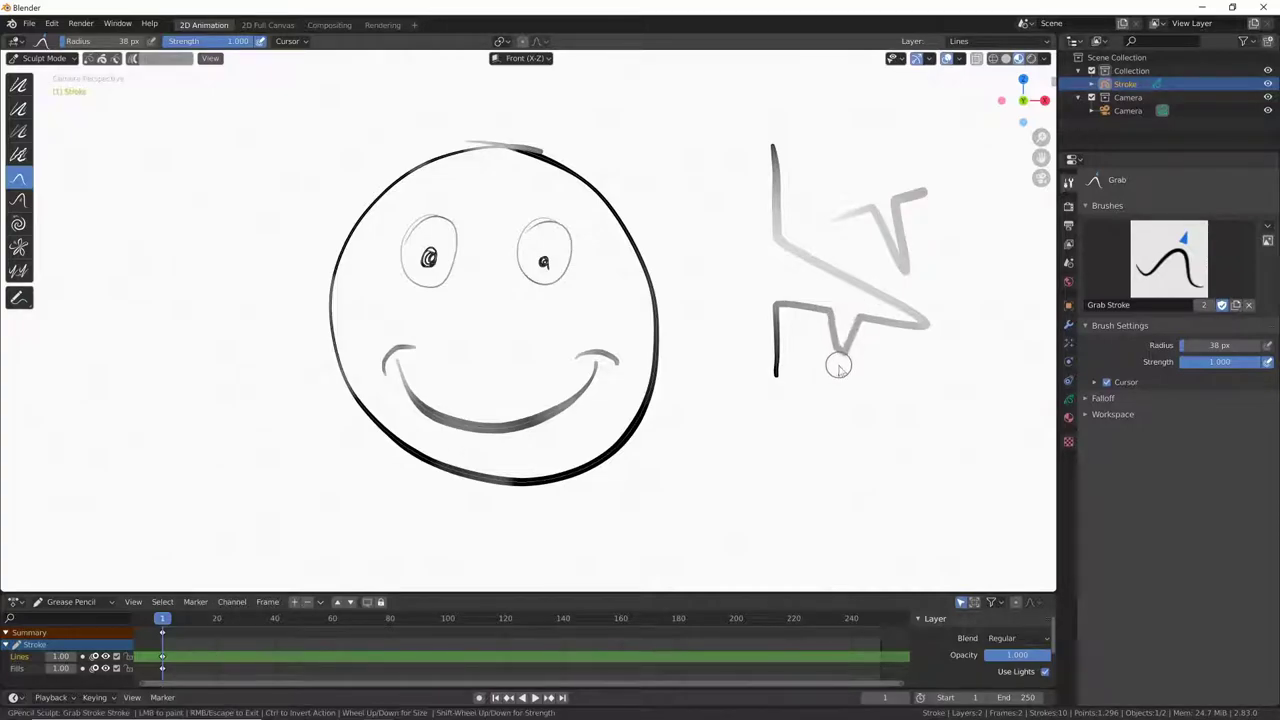
{"action": "key", "text": "ctrl+z"}
{"action": "key", "text": "ctrl+z"}
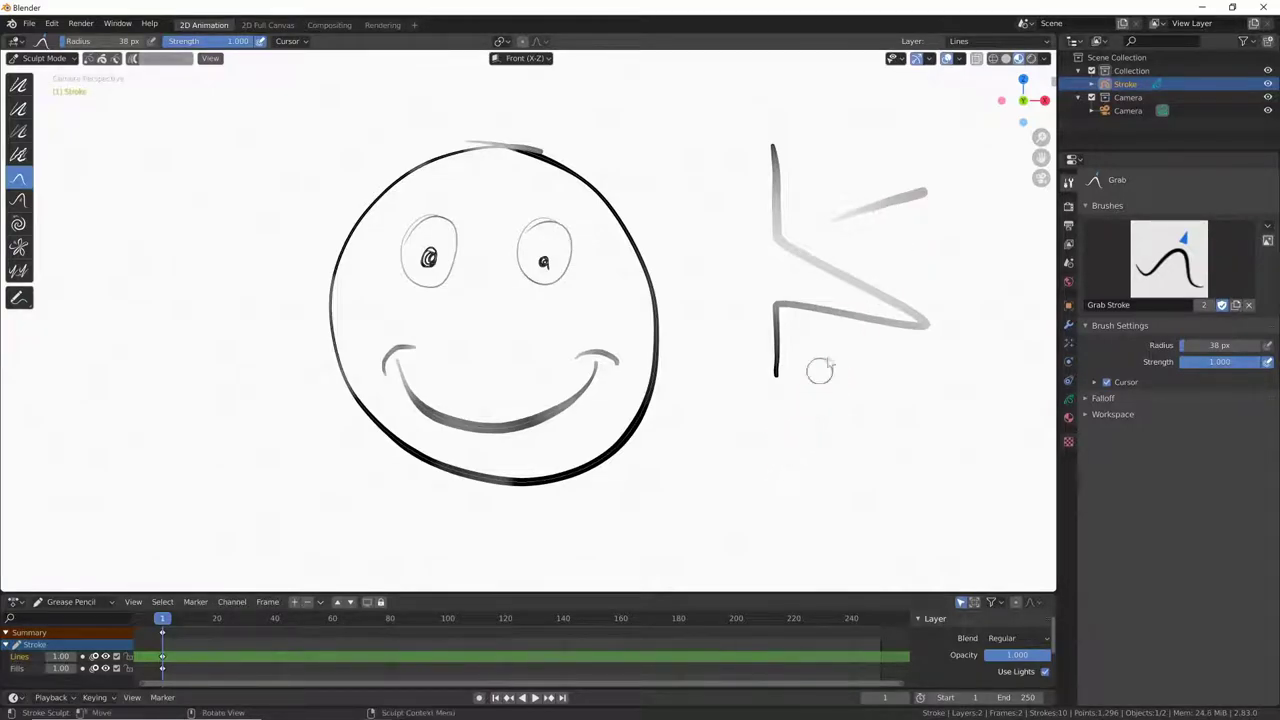
{"action": "mouse_move", "coordinate": [845, 316]}
{"action": "left_mouse_down"}
{"action": "mouse_move", "coordinate": [834, 368]}
{"action": "mouse_move", "coordinate": [850, 373]}
{"action": "left_mouse_up"}
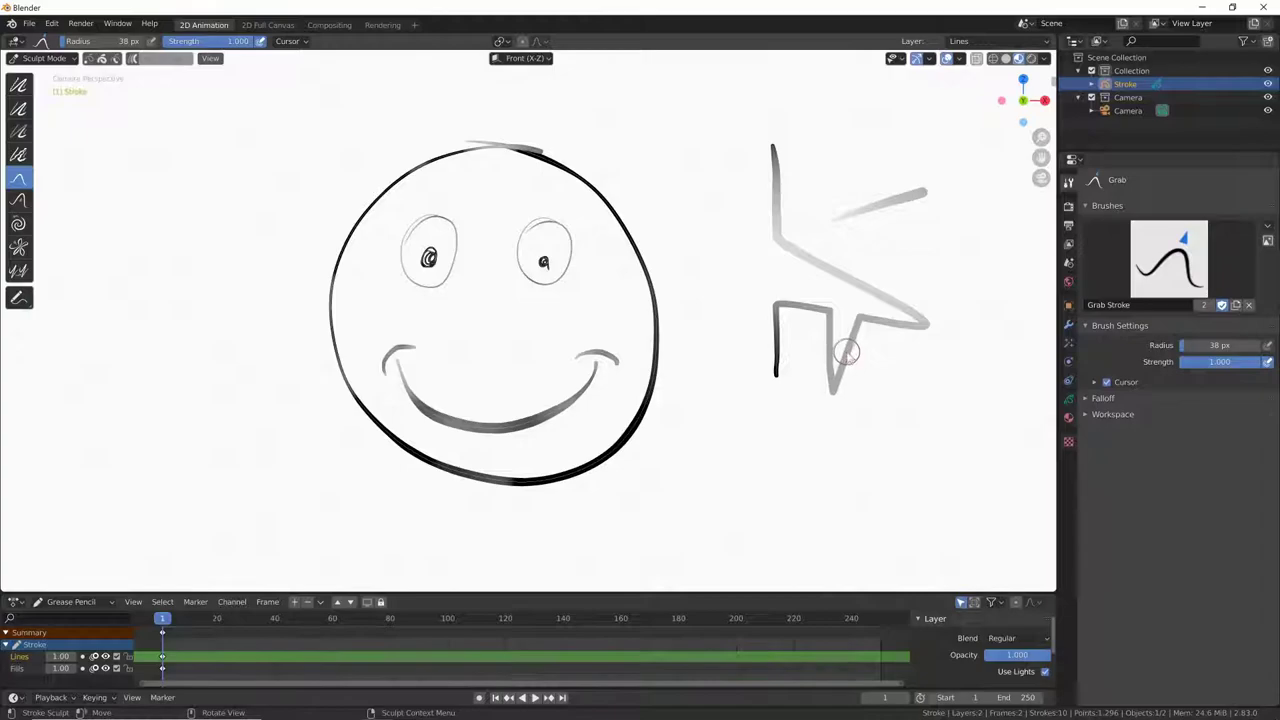
{"action": "left_click_drag", "start_coordinate": [847, 262], "coordinate": [889, 240]}
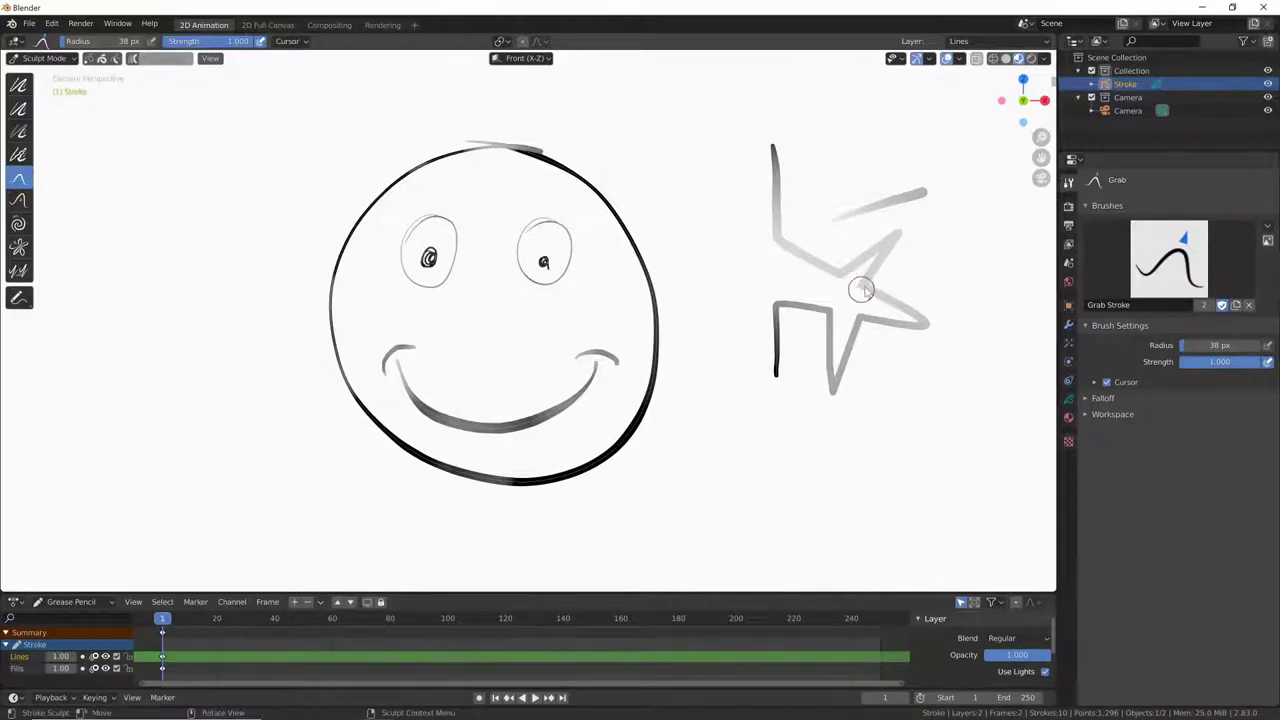
- In Edit Mode, select the star stroke and its end point to inspect its points
{"action": "left_click", "coordinate": [45, 58]}
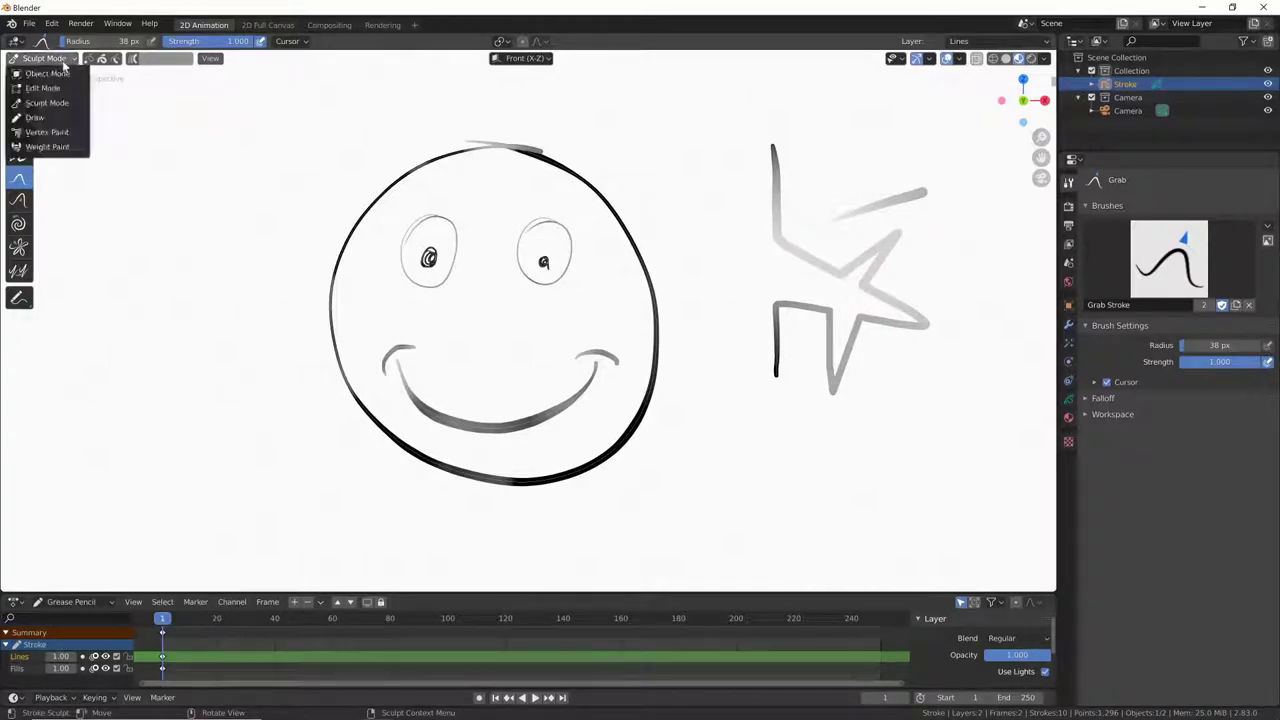
{"action": "left_click", "coordinate": [58, 89]}
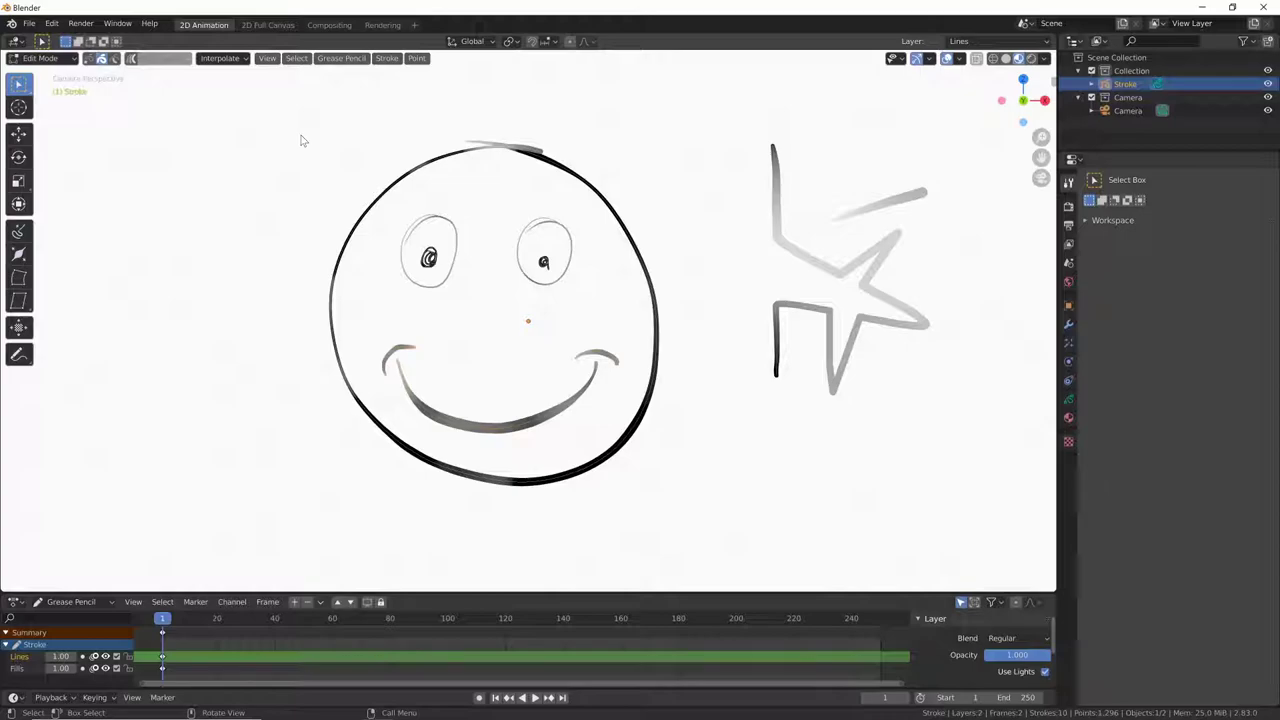
{"action": "left_click", "coordinate": [887, 307]}
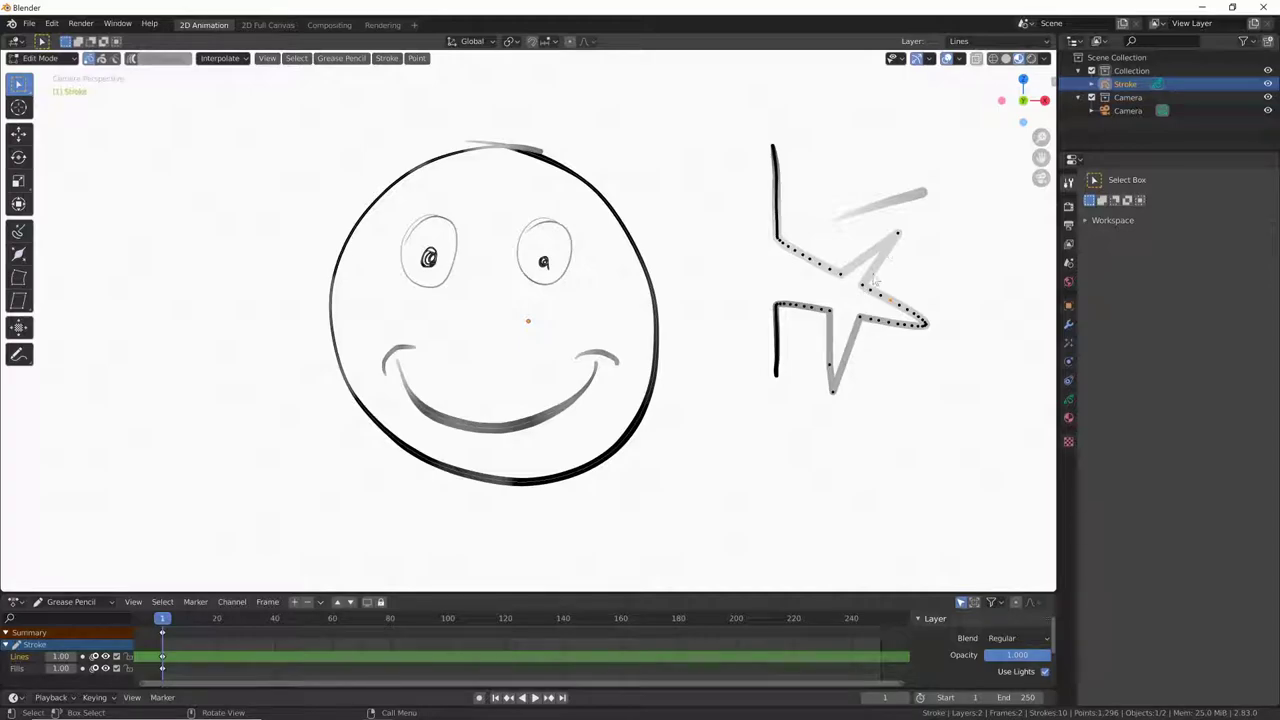
{"action": "left_click", "coordinate": [898, 235]}
- Back in Sculpt Mode, pull the star's inner corner up and right, then return to Edit Mode
{"action": "left_click", "coordinate": [42, 58]}
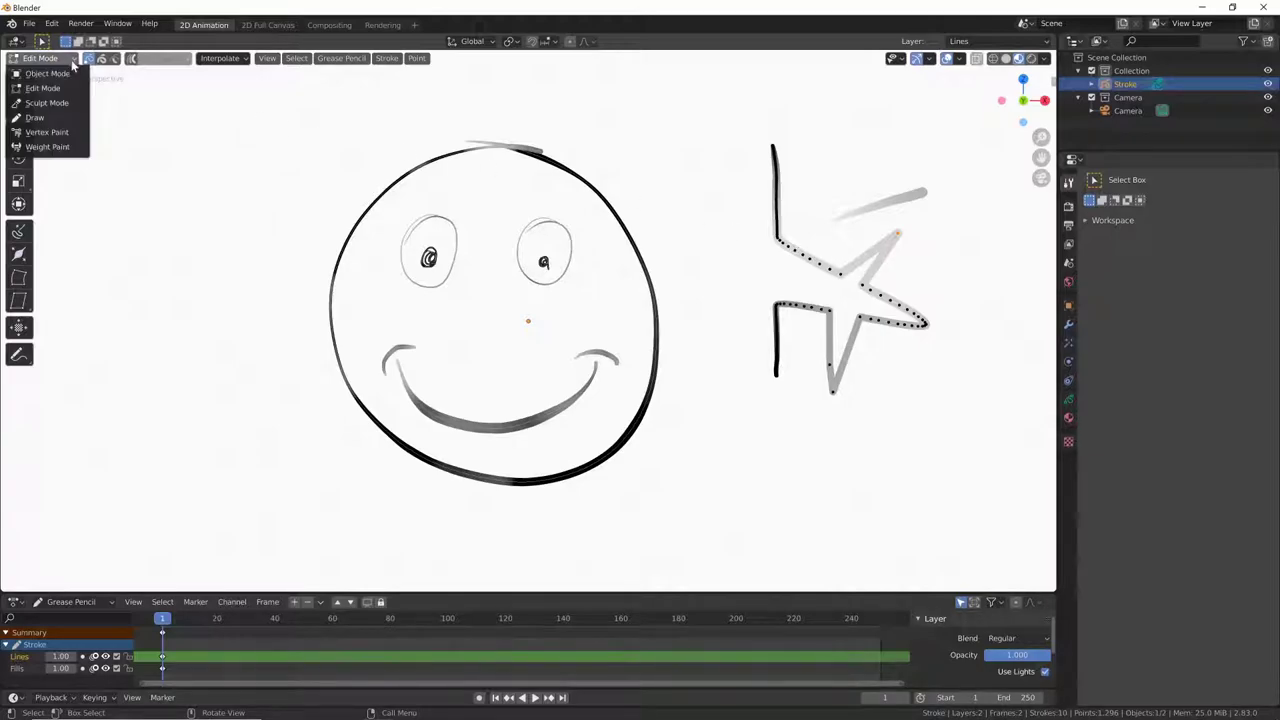
{"action": "left_click", "coordinate": [47, 103]}
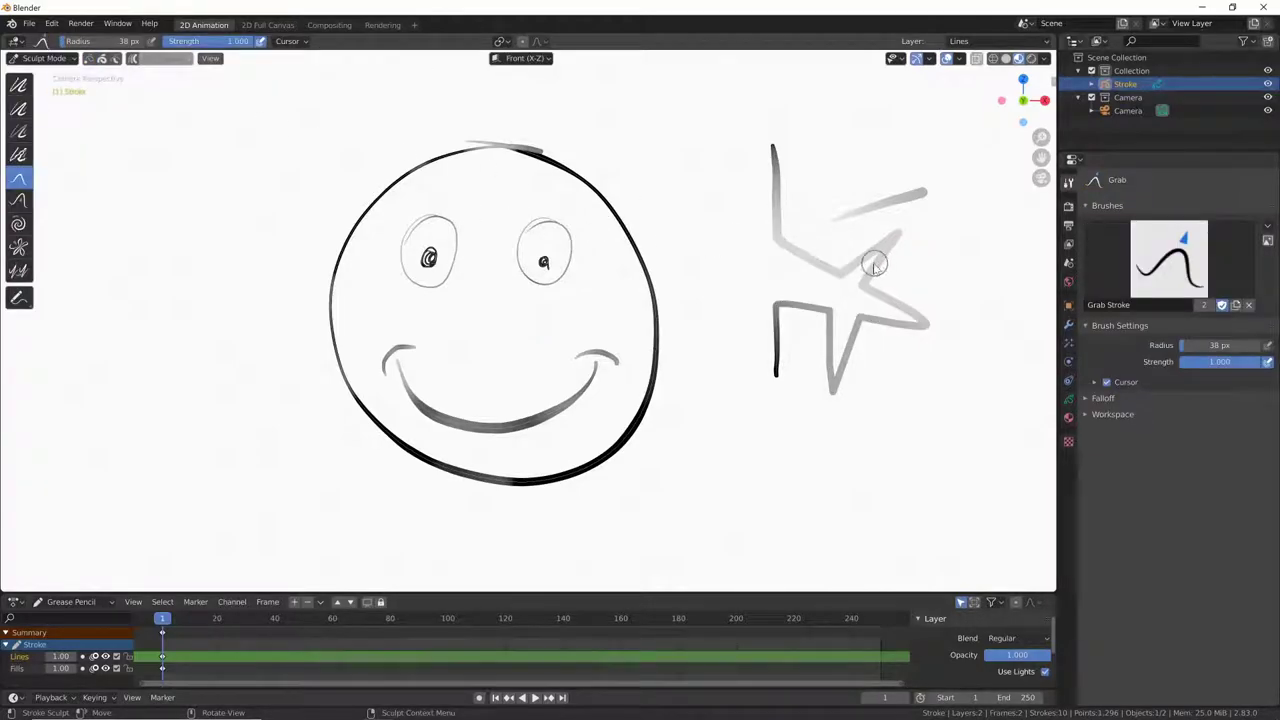
{"action": "left_click_drag", "start_coordinate": [874, 265], "coordinate": [877, 276]}
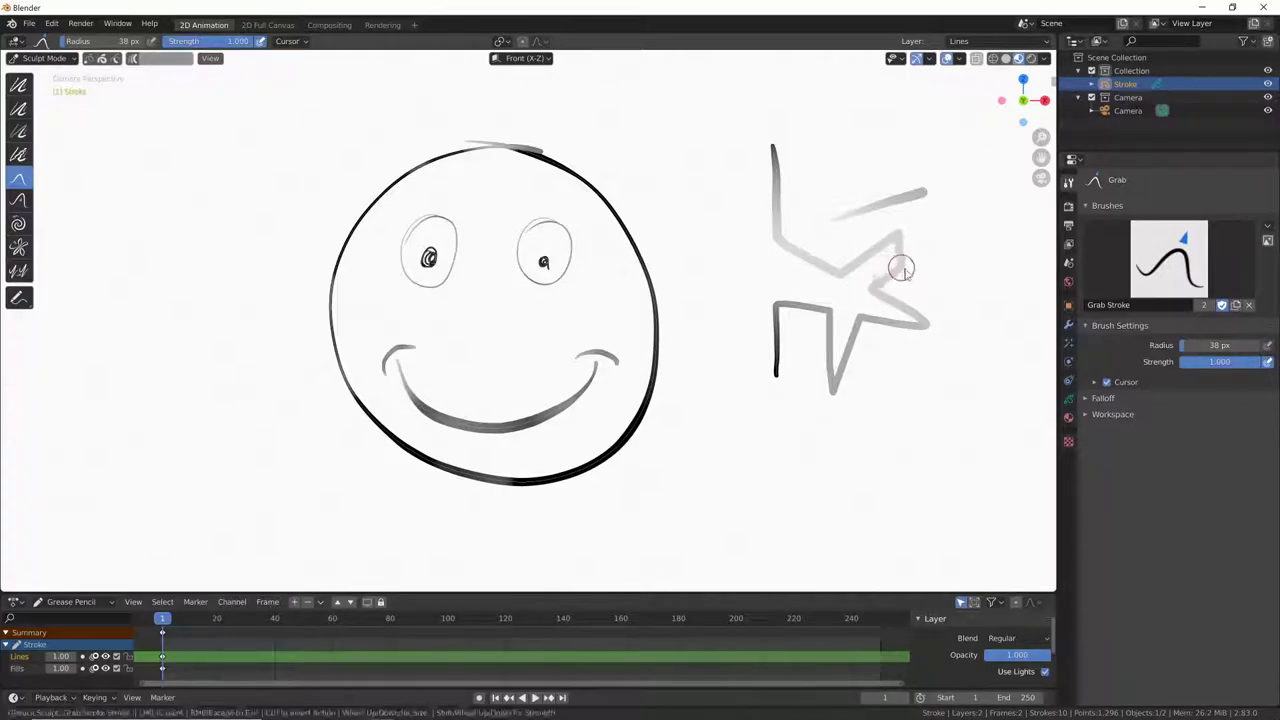
{"action": "left_click_drag", "start_coordinate": [883, 264], "coordinate": [906, 271]}
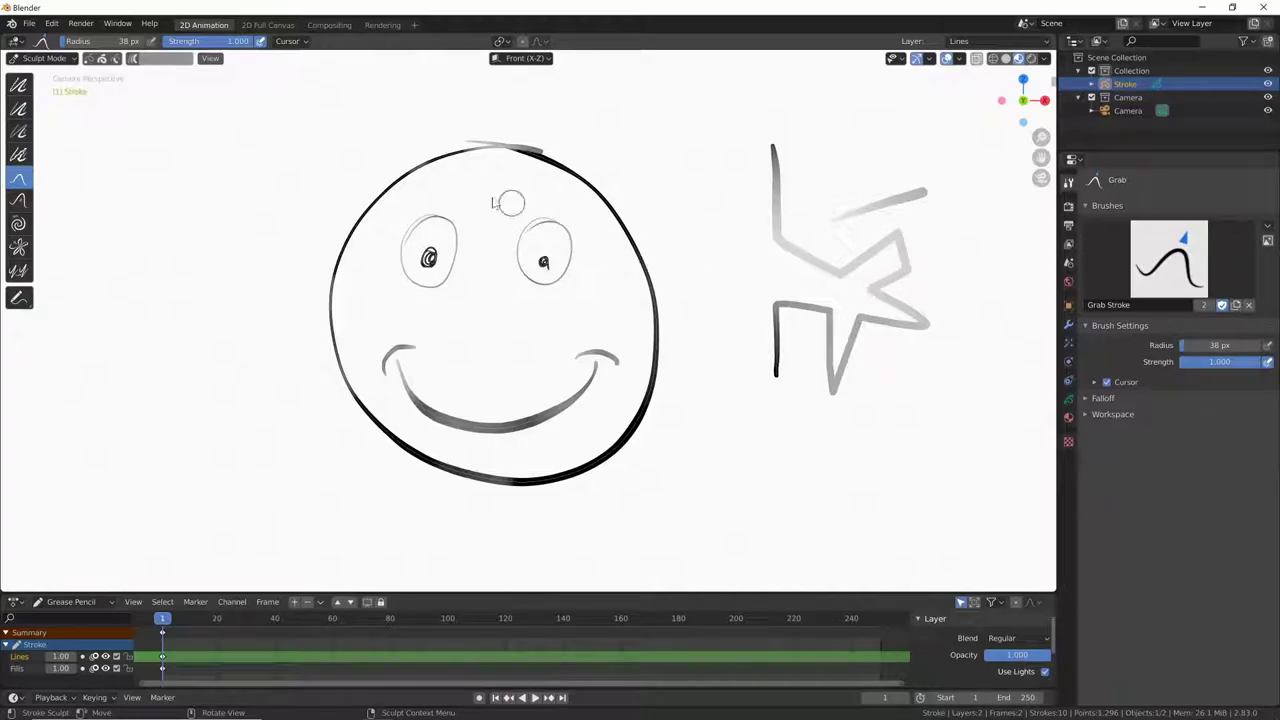
{"action": "left_click", "coordinate": [45, 58]}
{"action": "left_click", "coordinate": [44, 88]}
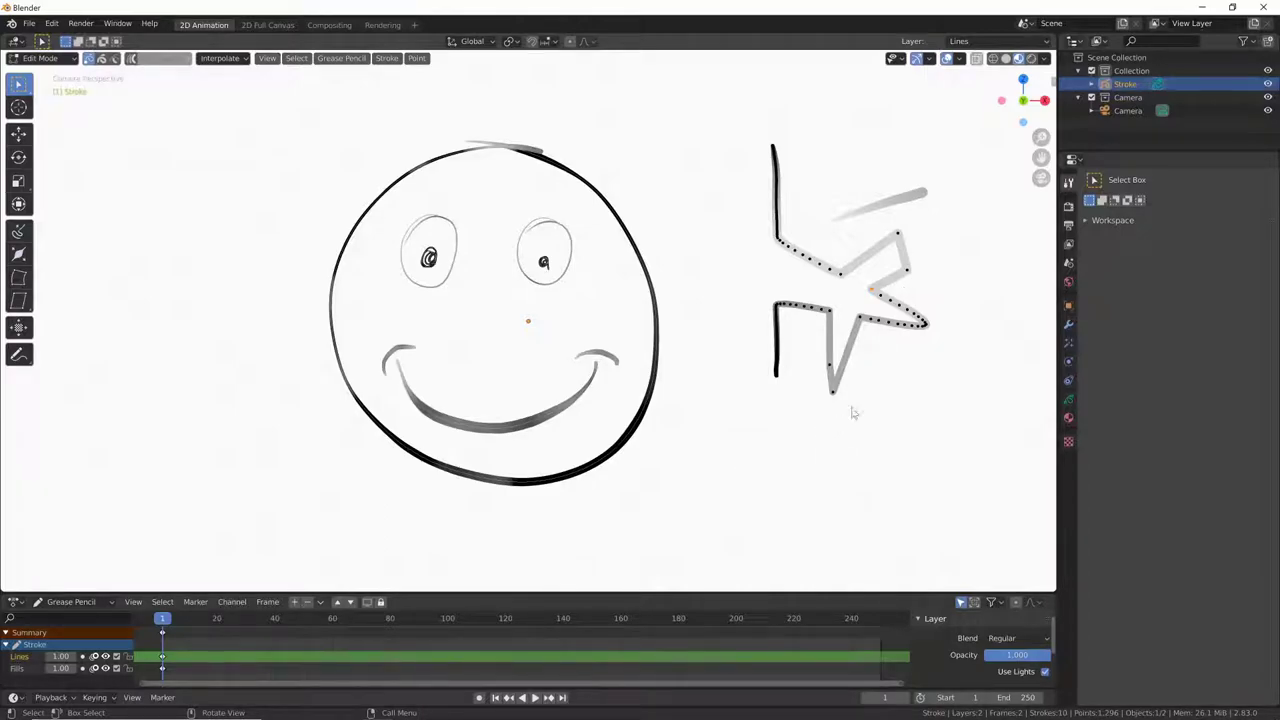
- Add a Subdivide modifier with 2 subdivisions to the star stroke and return to Sculpt Mode
{"action": "left_click", "coordinate": [1067, 345]}
{"action": "left_click", "coordinate": [1164, 177]}
{"action": "left_click", "coordinate": [1164, 177]}
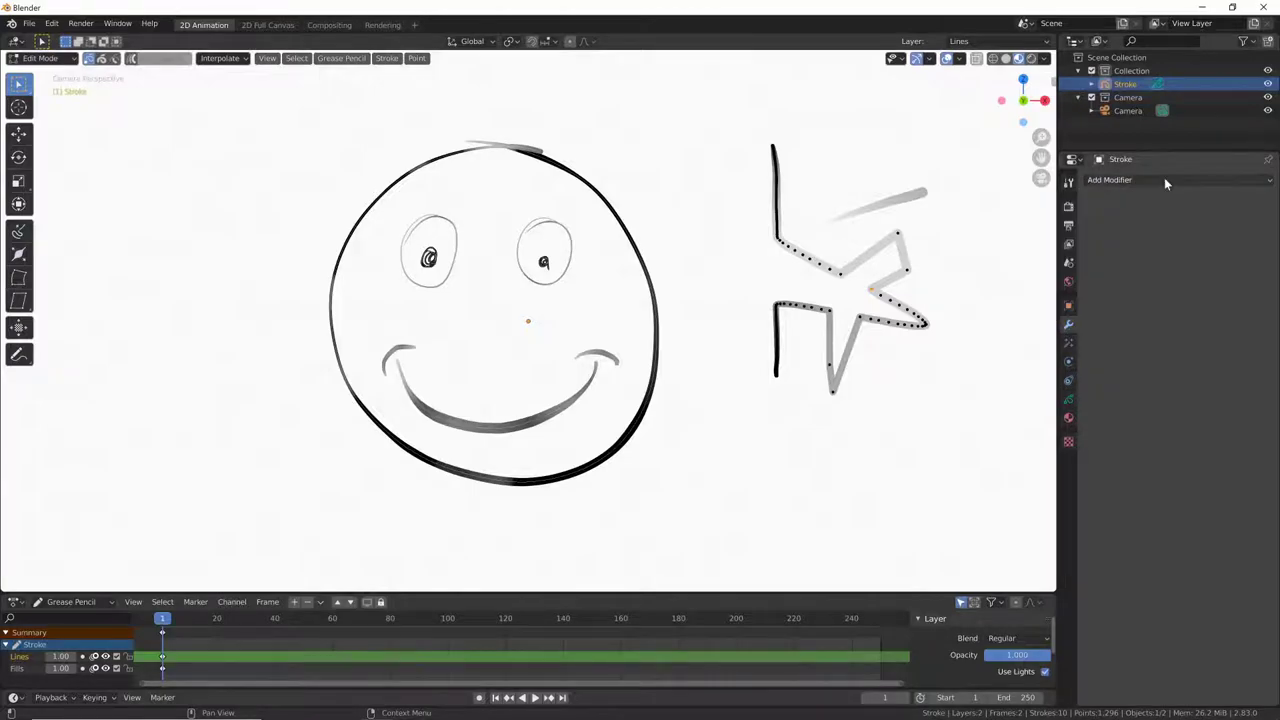
{"action": "left_click", "coordinate": [1198, 179]}
{"action": "left_click", "coordinate": [1198, 179]}
{"action": "left_click", "coordinate": [1199, 181]}
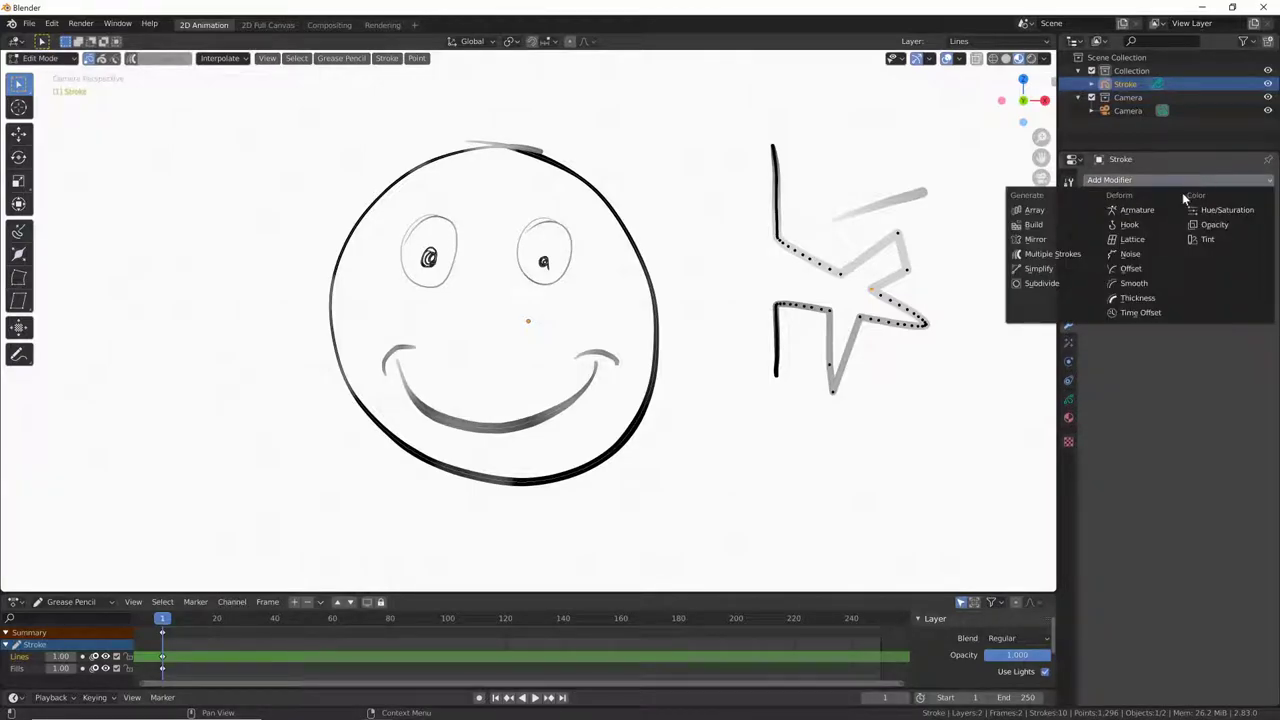
{"action": "left_click", "coordinate": [1138, 178]}
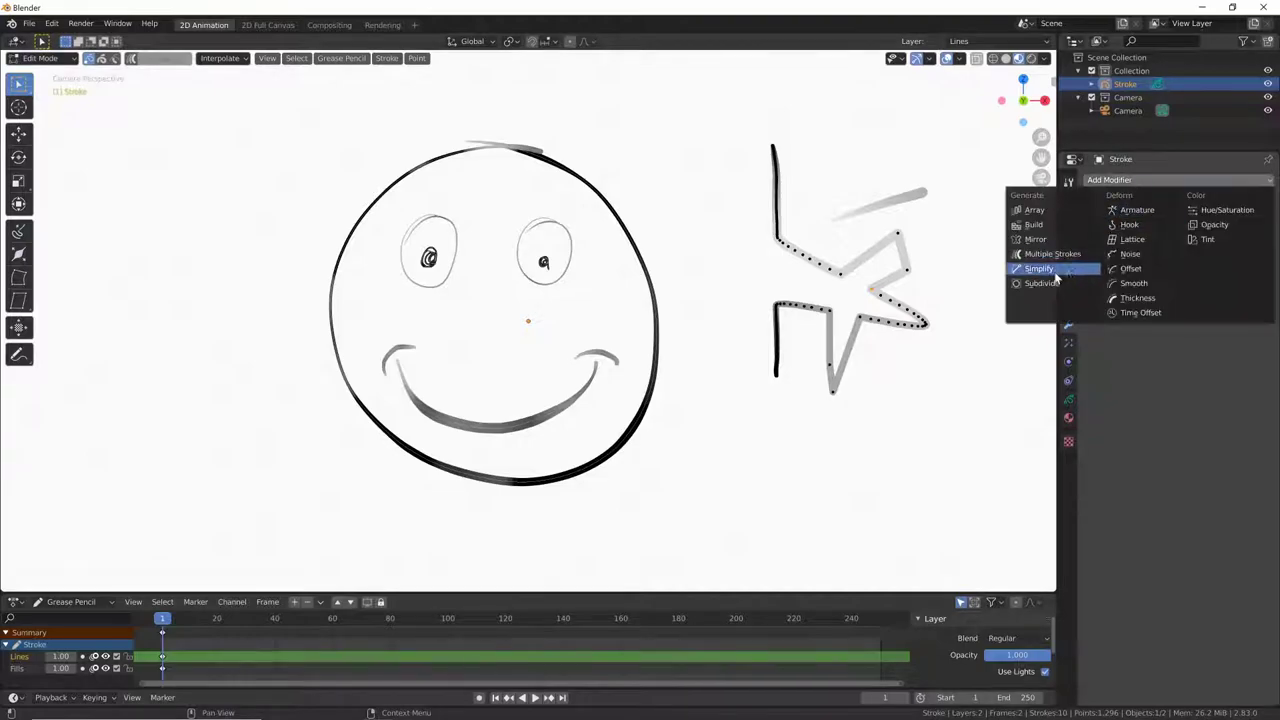
{"action": "left_click", "coordinate": [1046, 287]}
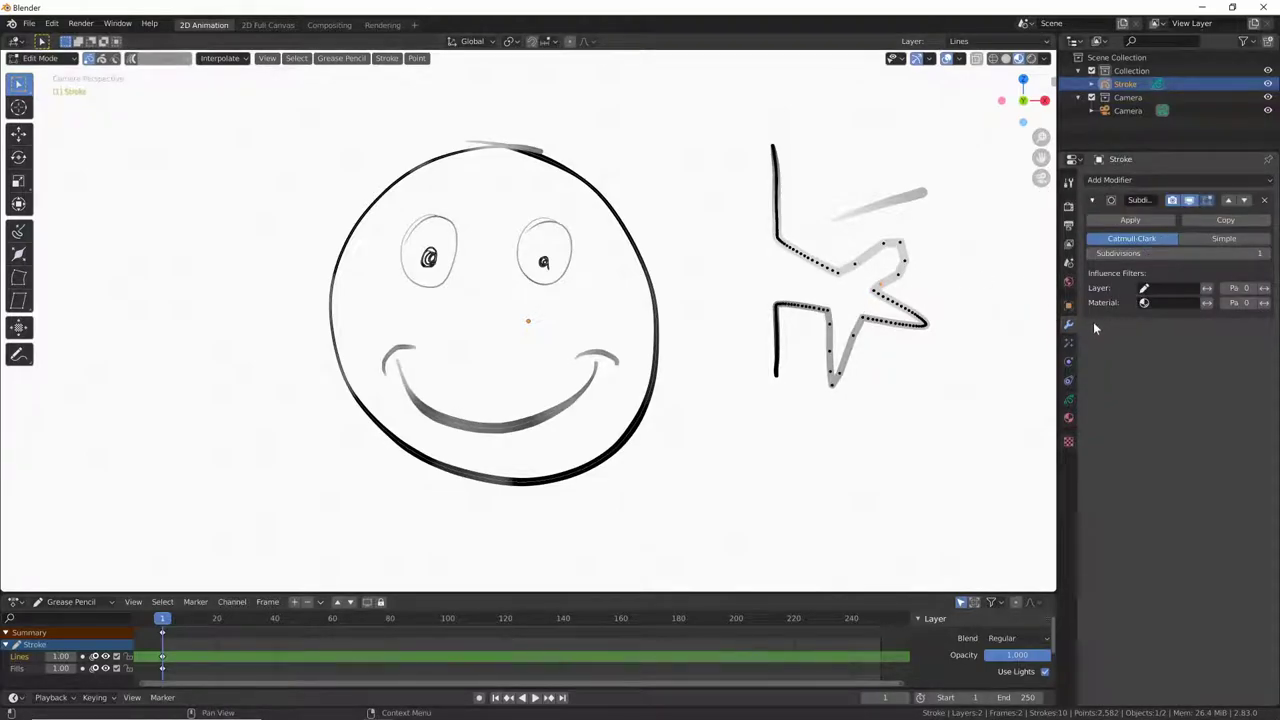
{"action": "left_click", "coordinate": [1266, 253]}
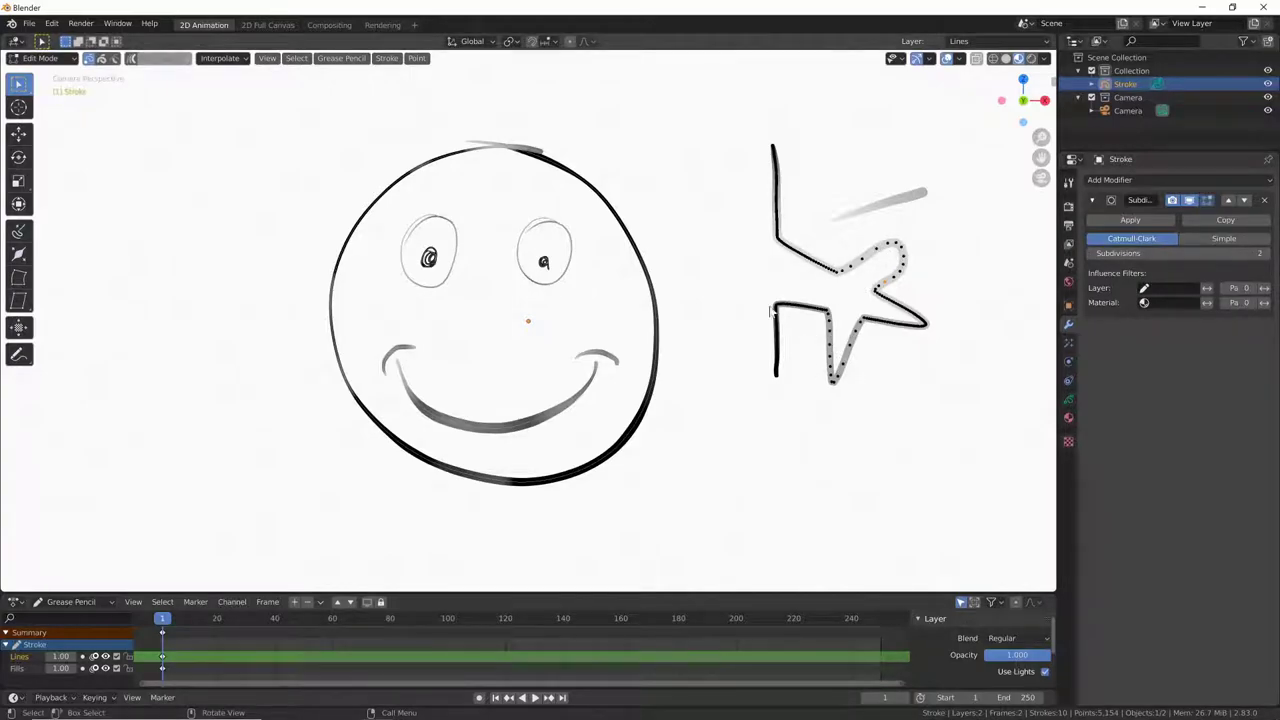
{"action": "left_click", "coordinate": [40, 58]}
{"action": "left_click", "coordinate": [59, 107]}
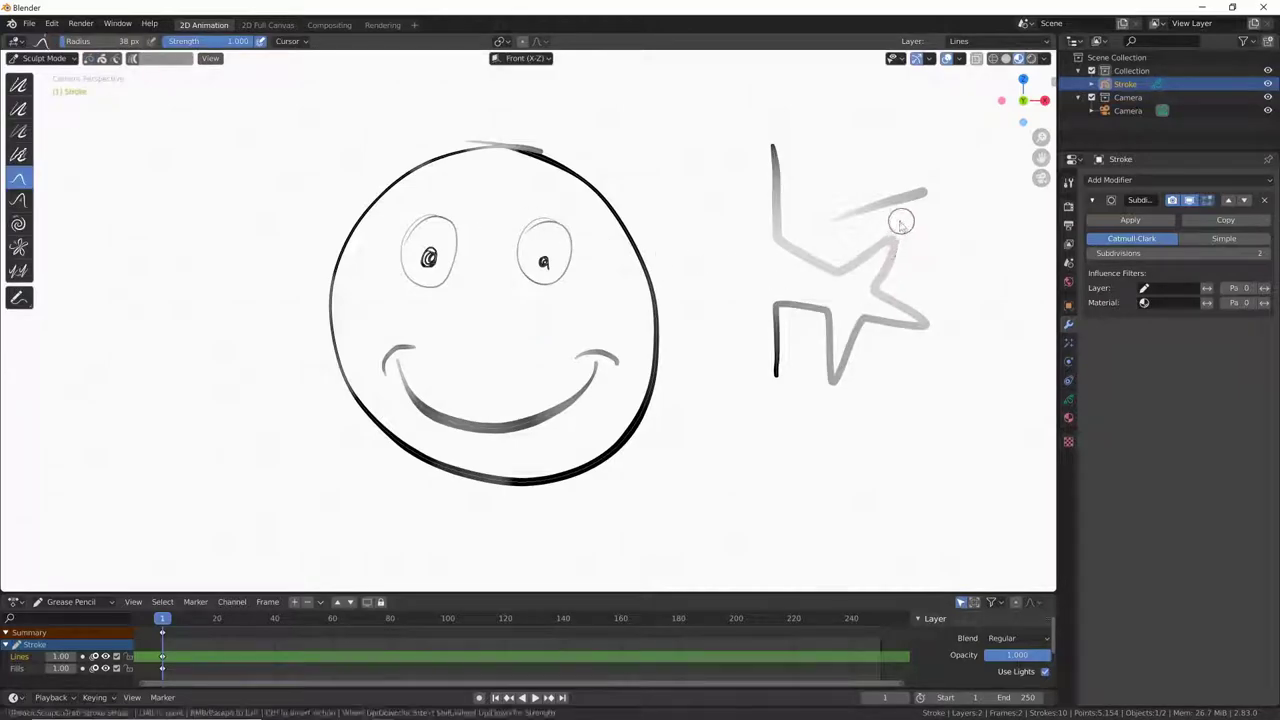
- Reshape the star's upper arm and try applying the Subdivide modifier from Edit Mode
{"action": "mouse_move", "coordinate": [903, 214]}
{"action": "left_mouse_down"}
{"action": "mouse_move", "coordinate": [851, 245]}
{"action": "mouse_move", "coordinate": [908, 275]}
{"action": "mouse_move", "coordinate": [863, 254]}
{"action": "left_mouse_up"}
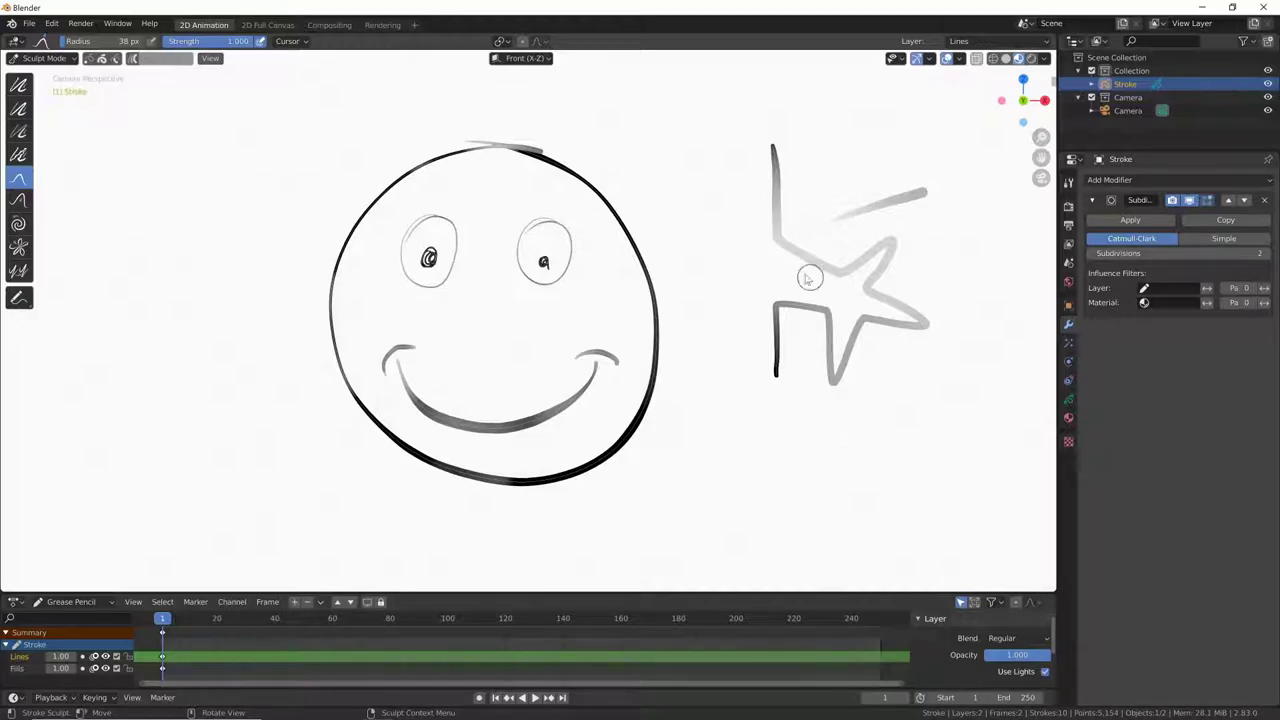
{"action": "left_click", "coordinate": [70, 59]}
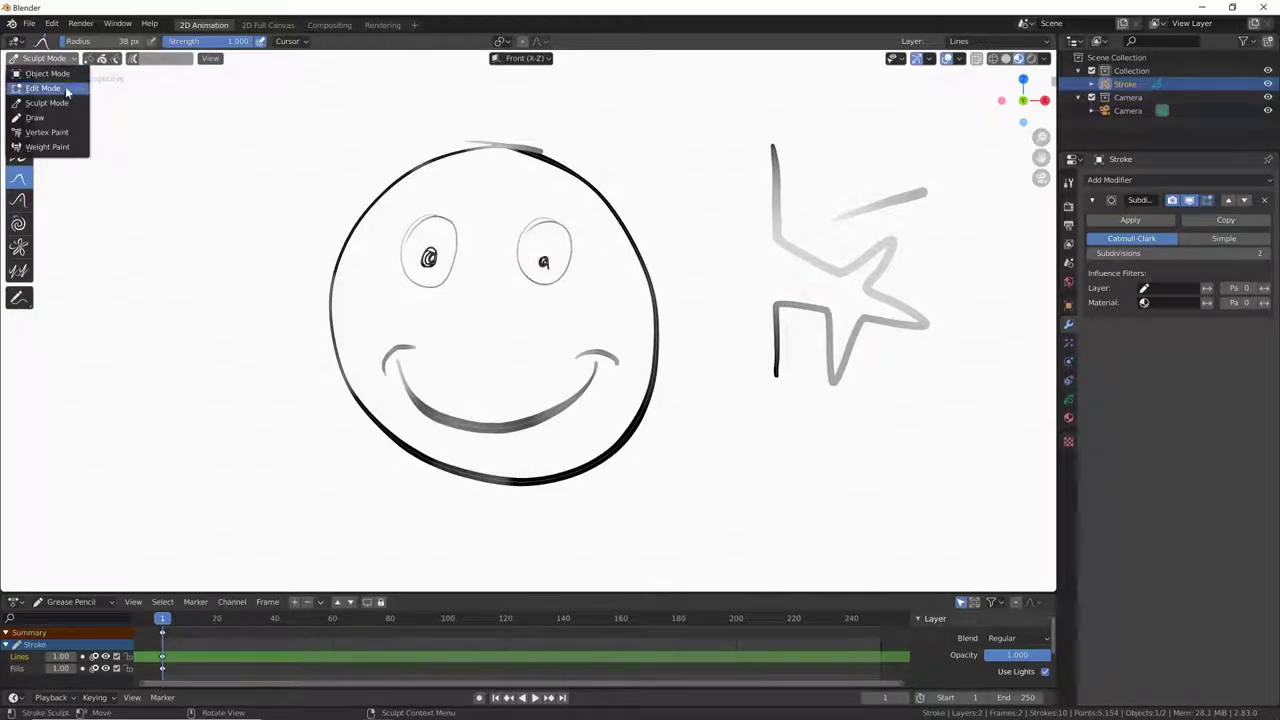
{"action": "left_click", "coordinate": [44, 88]}
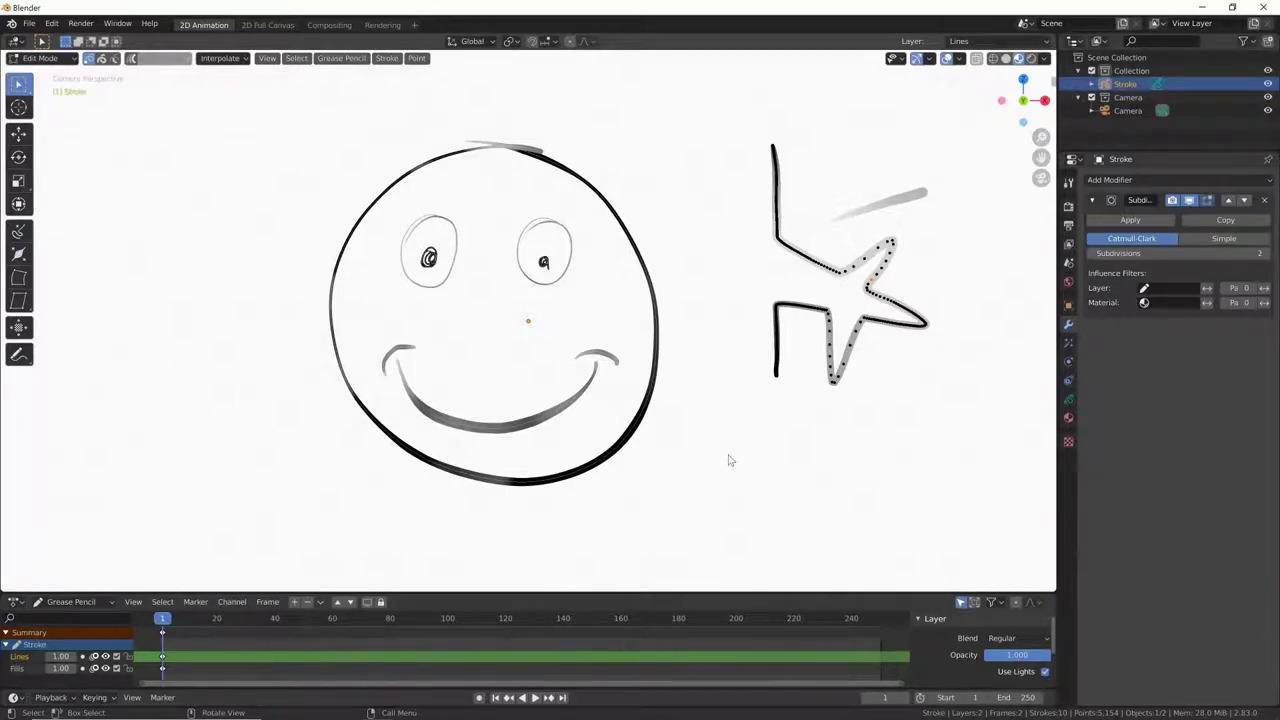
{"action": "left_click", "coordinate": [1165, 221]}
{"action": "key", "text": "ctrl+Tab"}
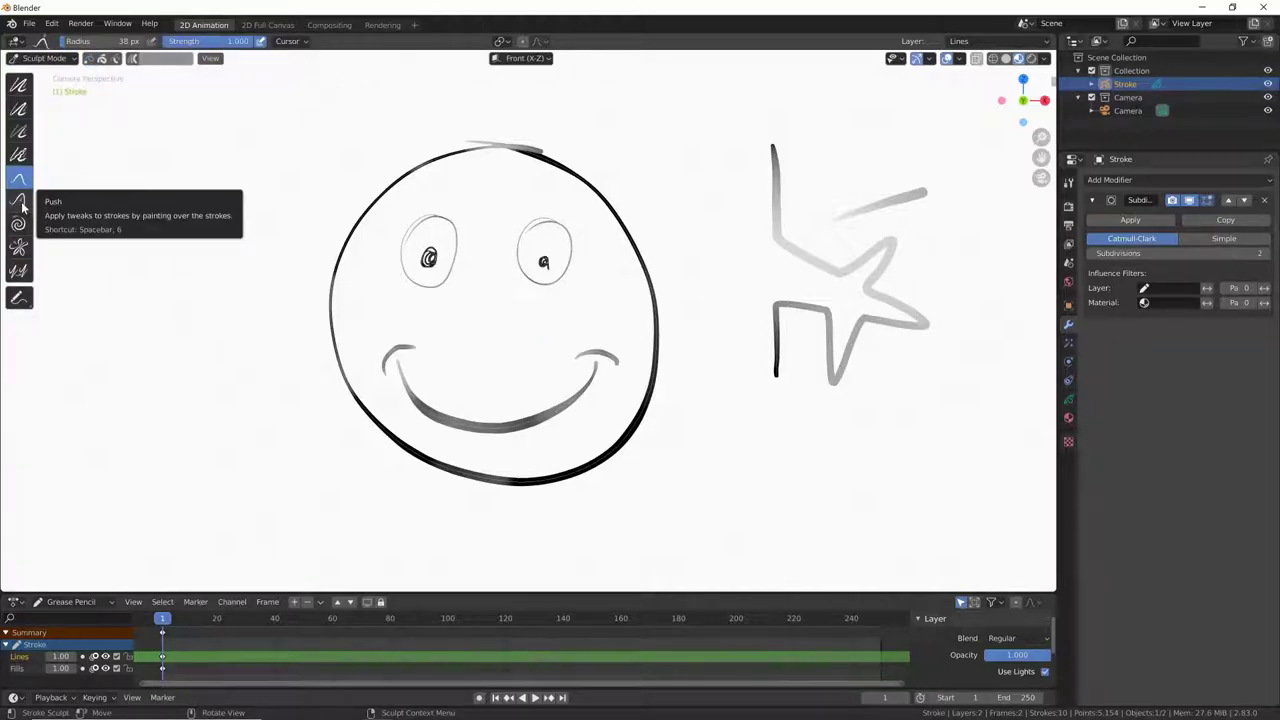
- With the Push brush, bend the vertical line and the star's left arms
{"action": "left_click", "coordinate": [18, 204]}
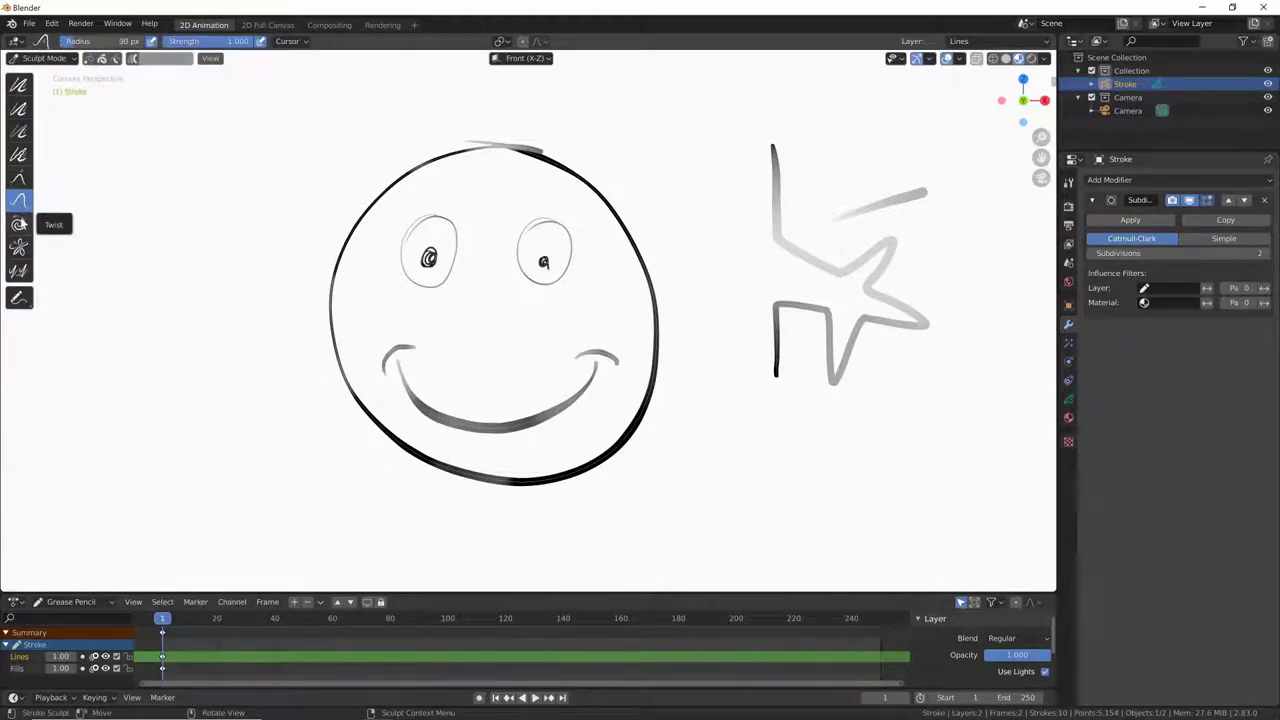
{"action": "mouse_move", "coordinate": [813, 255]}
{"action": "left_mouse_down"}
{"action": "mouse_move", "coordinate": [698, 208]}
{"action": "mouse_move", "coordinate": [824, 203]}
{"action": "left_mouse_up"}
{"action": "left_click_drag", "start_coordinate": [913, 201], "coordinate": [725, 353]}
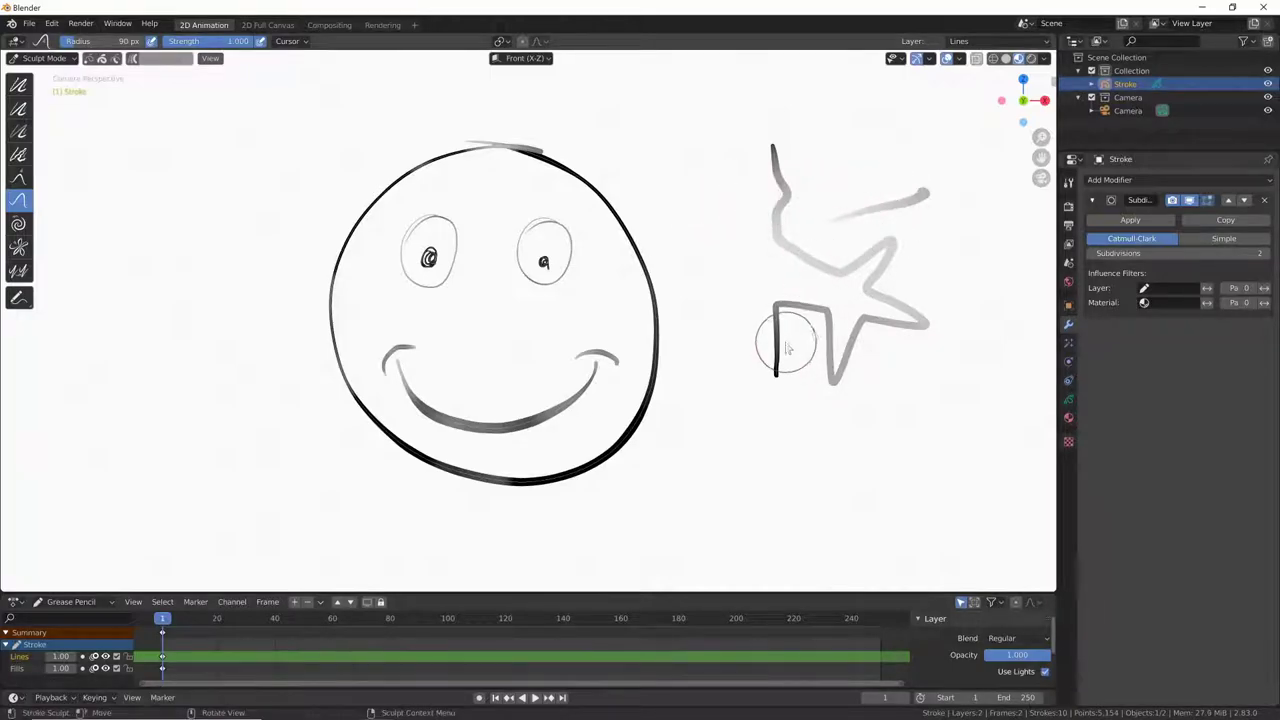
{"action": "mouse_move", "coordinate": [809, 355]}
{"action": "left_mouse_down"}
{"action": "mouse_move", "coordinate": [891, 366]}
{"action": "mouse_move", "coordinate": [843, 377]}
{"action": "mouse_move", "coordinate": [843, 422]}
{"action": "mouse_move", "coordinate": [834, 380]}
{"action": "mouse_move", "coordinate": [886, 337]}
{"action": "mouse_move", "coordinate": [981, 347]}
{"action": "left_mouse_up"}
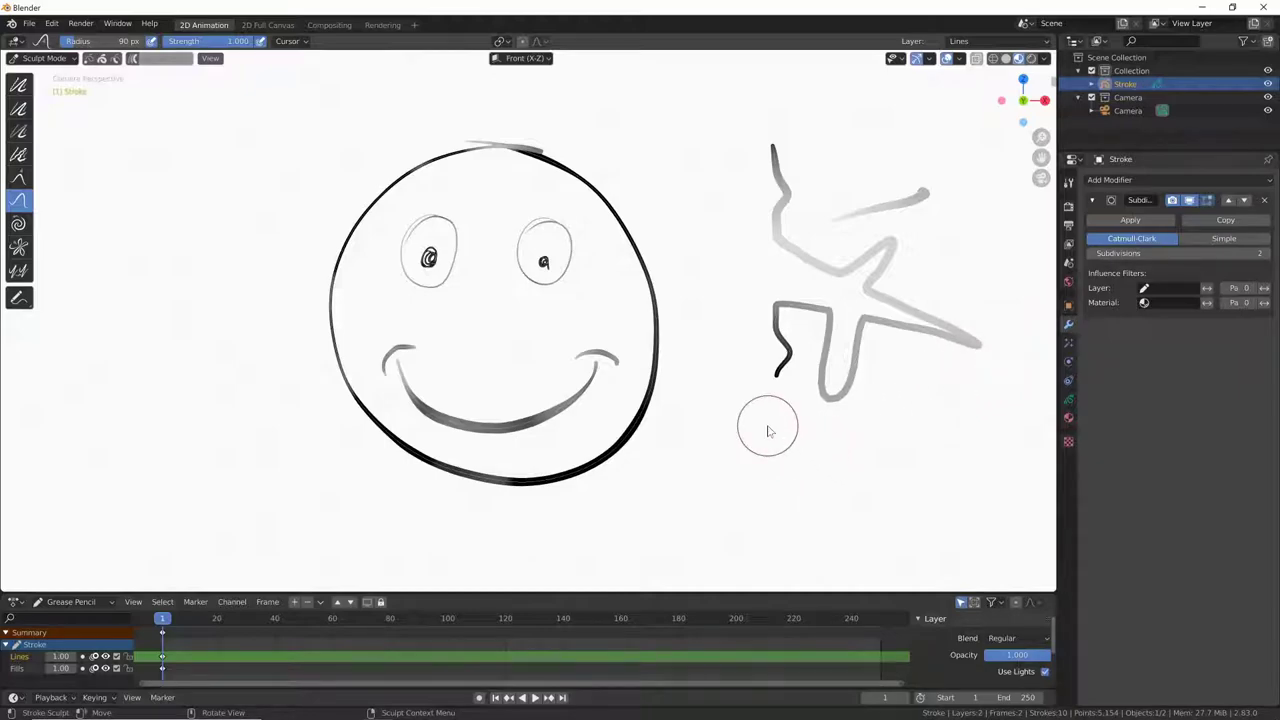
- Set the brush radius to 137 px, trial-warp the face's left edge, then undo it
{"action": "key", "text": "f"}
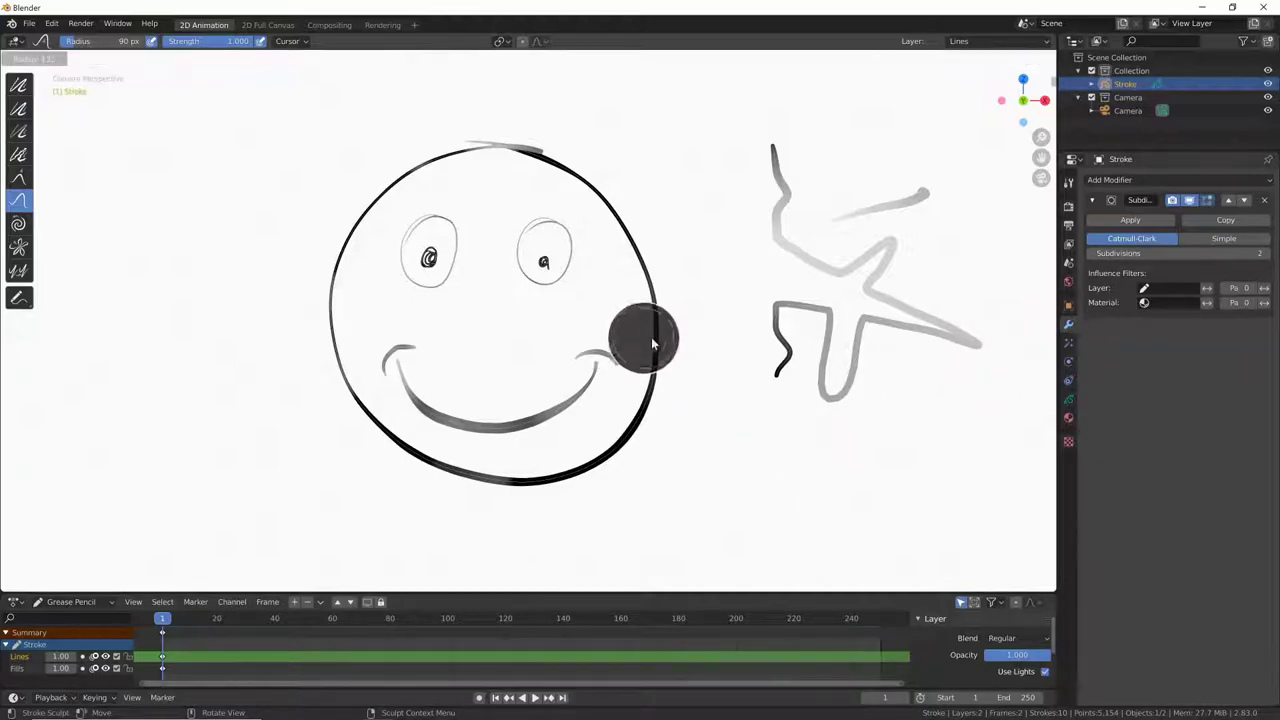
{"action": "left_click", "coordinate": [660, 350]}
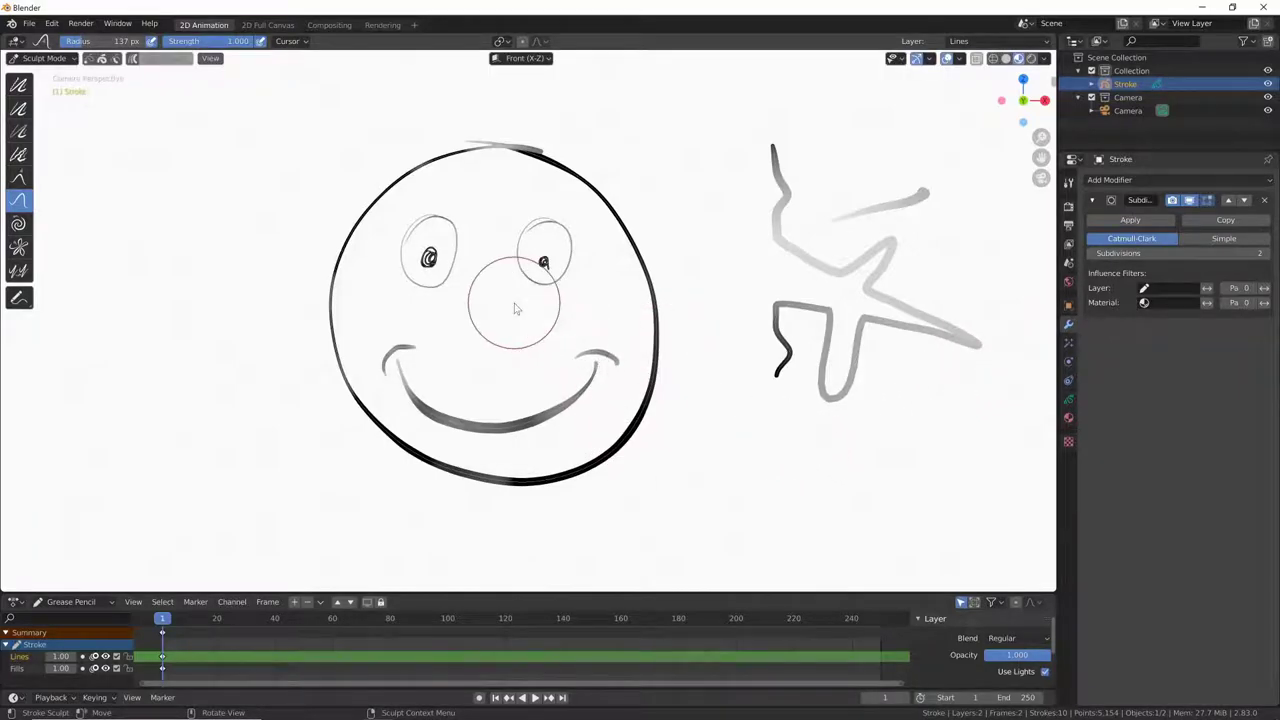
{"action": "mouse_move", "coordinate": [341, 257]}
{"action": "left_mouse_down"}
{"action": "mouse_move", "coordinate": [677, 271]}
{"action": "mouse_move", "coordinate": [830, 310]}
{"action": "left_mouse_up"}
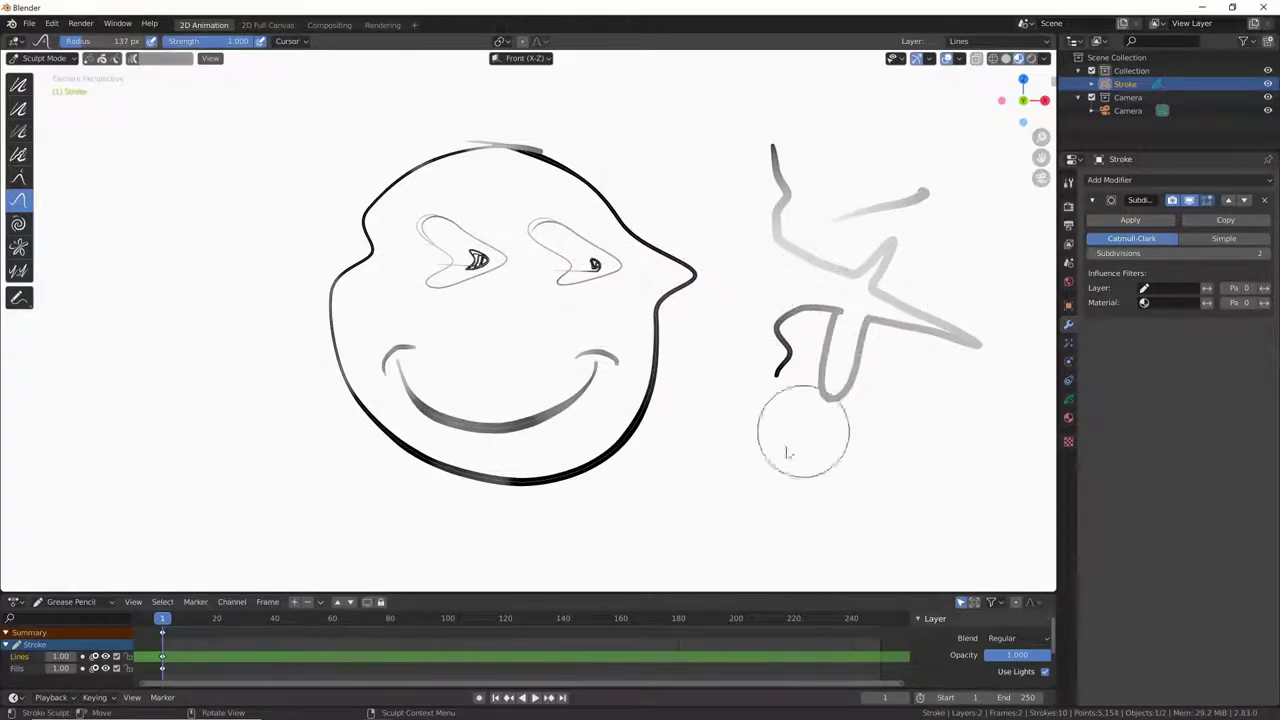
{"action": "key", "text": "ctrl+z"}
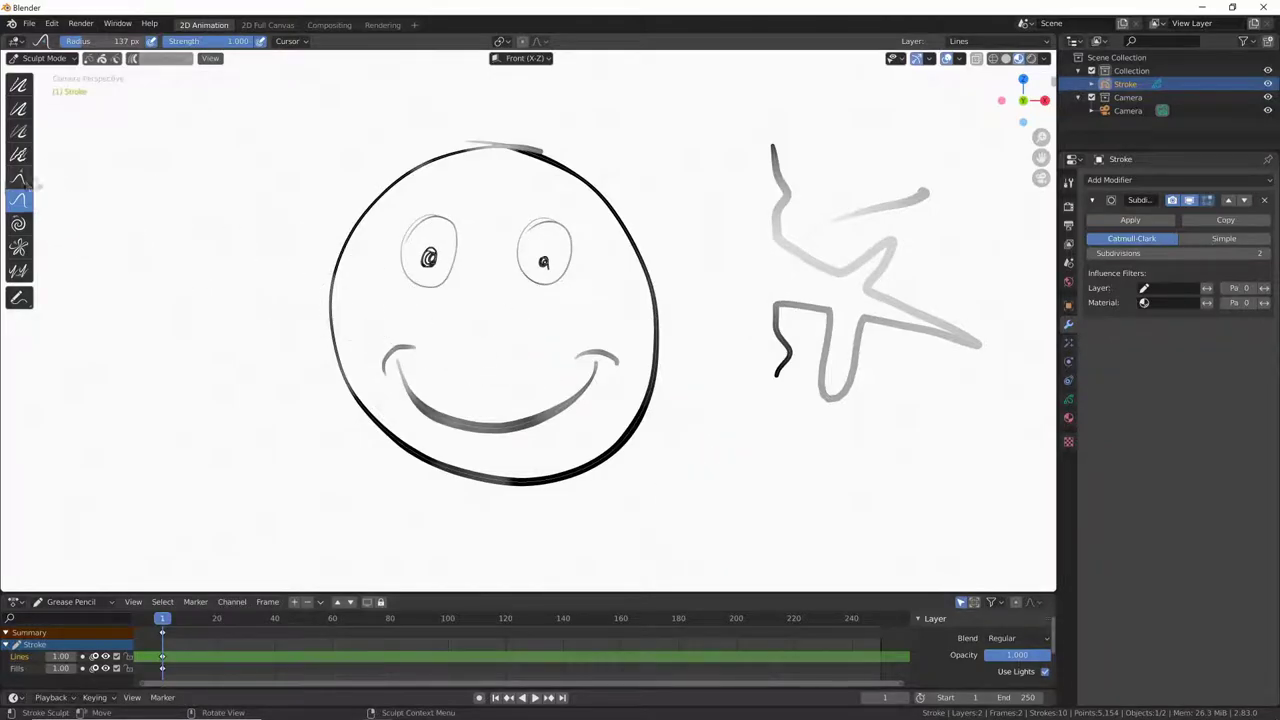
{"action": "left_click", "coordinate": [22, 180]}
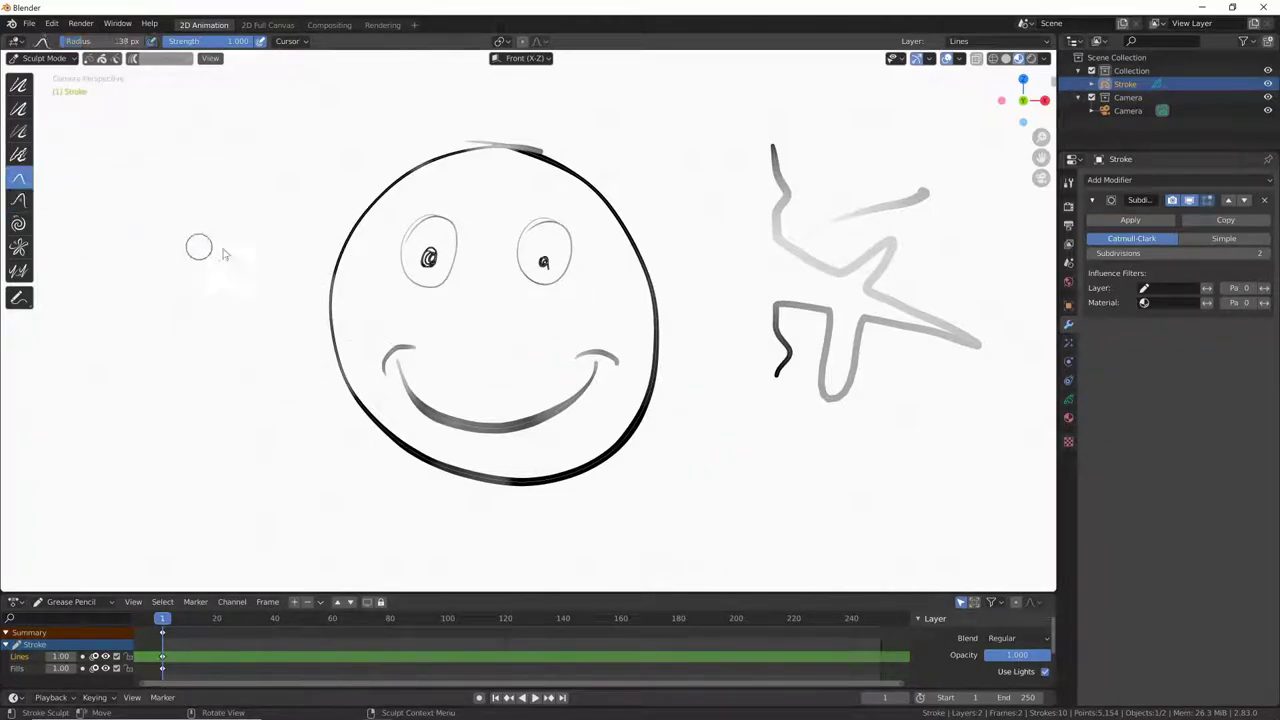
{"action": "key", "text": "f"}
{"action": "left_click", "coordinate": [337, 250]}
{"action": "left_click_drag", "start_coordinate": [337, 250], "coordinate": [996, 291]}
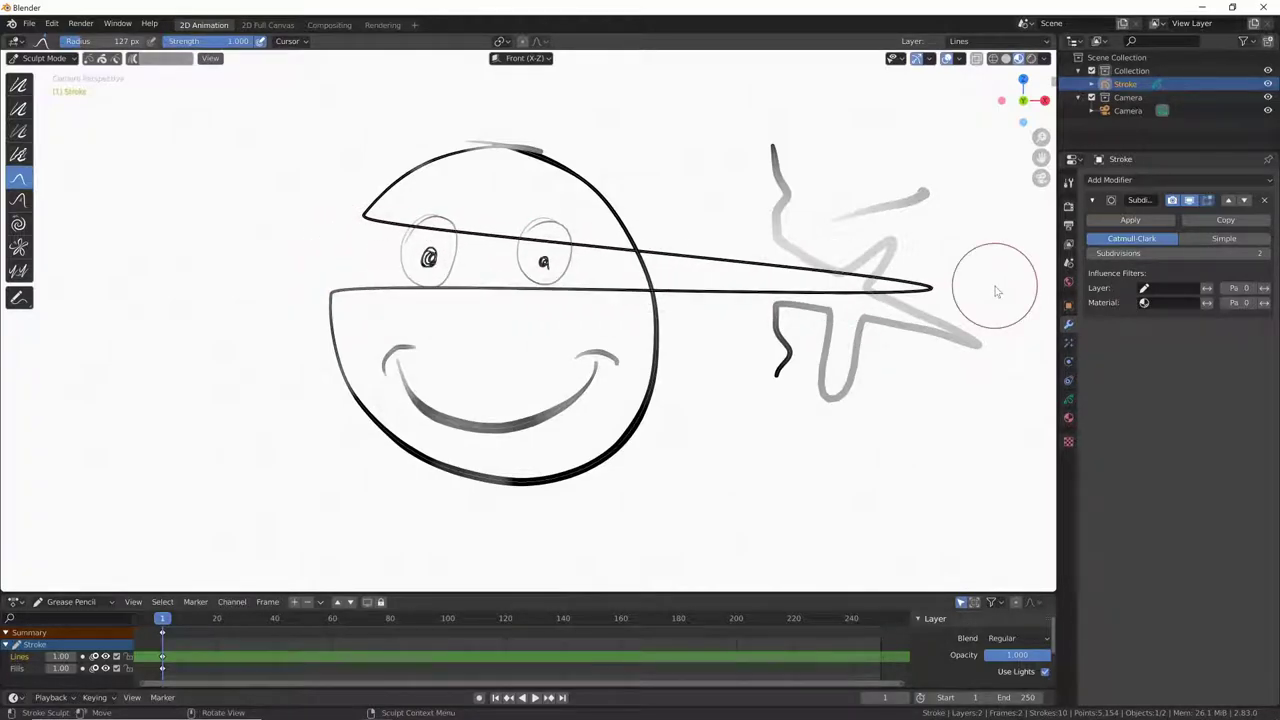
{"action": "key", "text": "ctrl+z"}
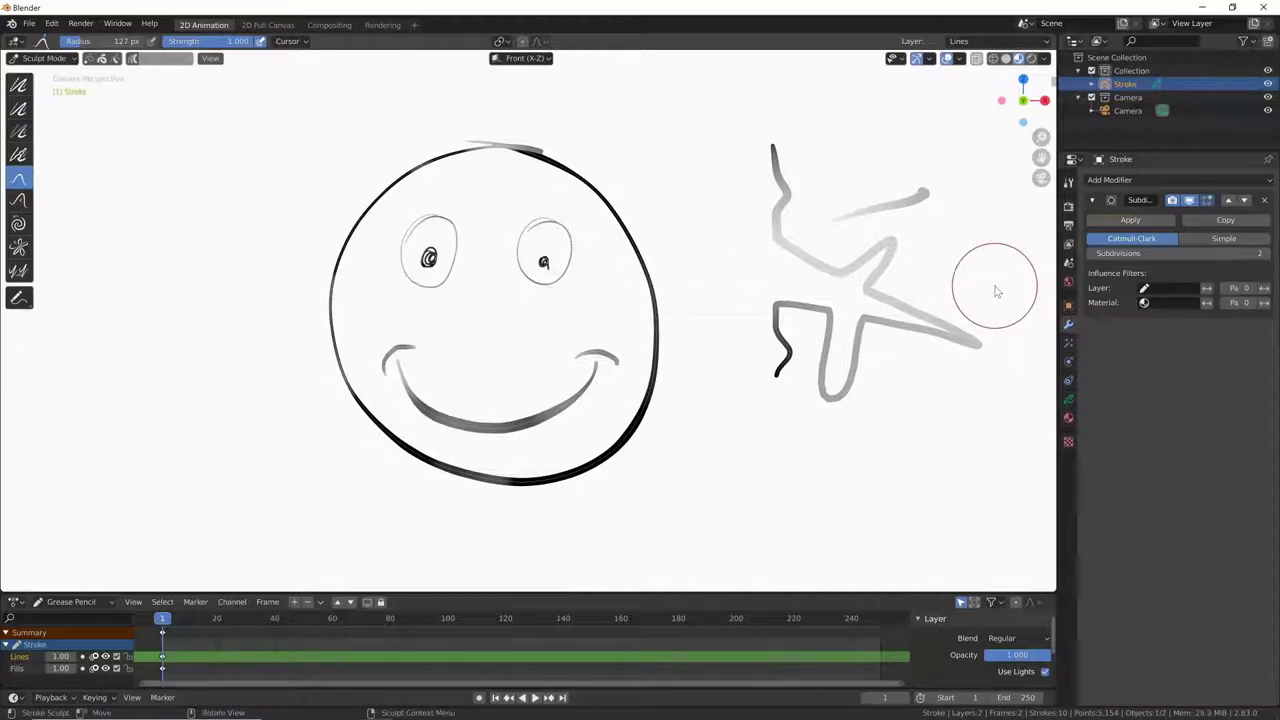
{"action": "mouse_move", "coordinate": [334, 263]}
{"action": "left_mouse_down"}
{"action": "mouse_move", "coordinate": [206, 357]}
{"action": "mouse_move", "coordinate": [430, 118]}
{"action": "mouse_move", "coordinate": [829, 214]}
{"action": "mouse_move", "coordinate": [380, 340]}
{"action": "mouse_move", "coordinate": [371, 271]}
{"action": "mouse_move", "coordinate": [200, 329]}
{"action": "left_mouse_up"}
{"action": "key", "text": "ctrl+z"}
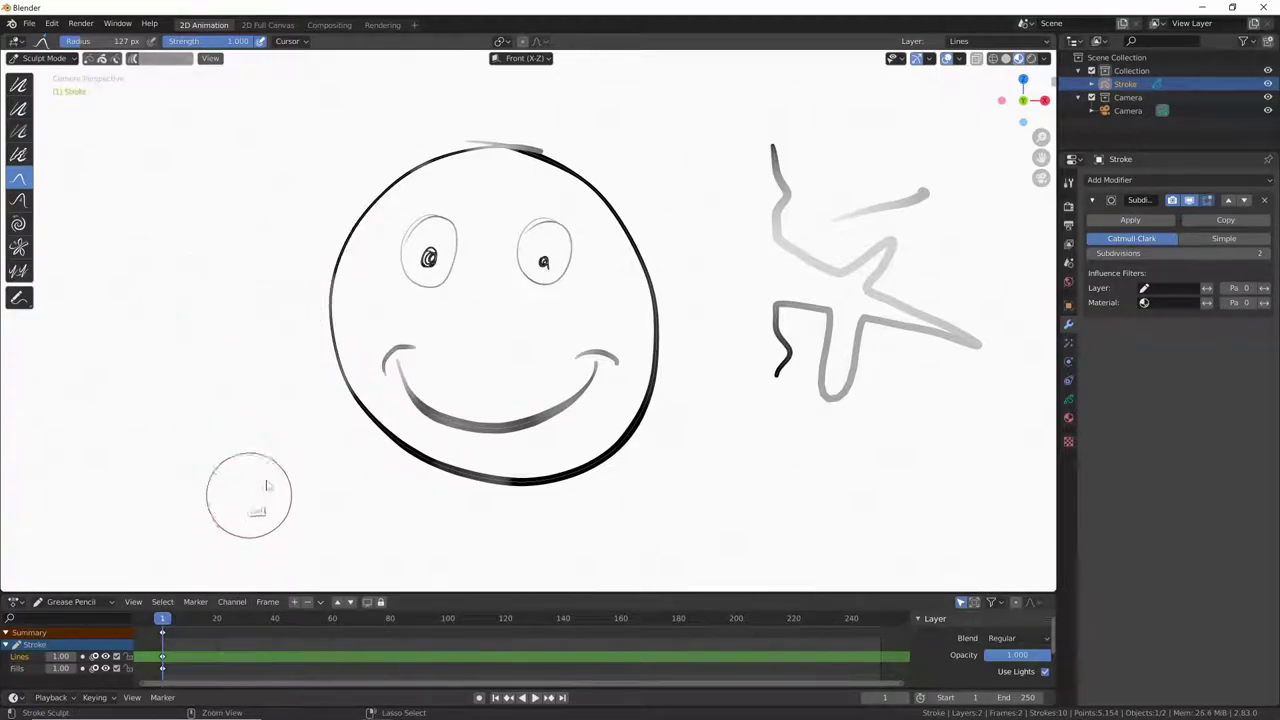
{"action": "left_click", "coordinate": [18, 201]}
{"action": "left_click_drag", "start_coordinate": [334, 371], "coordinate": [700, 285]}
{"action": "mouse_move", "coordinate": [933, 222]}
{"action": "left_mouse_down"}
{"action": "mouse_move", "coordinate": [240, 380]}
{"action": "mouse_move", "coordinate": [714, 177]}
{"action": "mouse_move", "coordinate": [528, 171]}
{"action": "mouse_move", "coordinate": [497, 422]}
{"action": "left_mouse_up"}
{"action": "key", "text": "ctrl+z"}
{"action": "key", "text": "ctrl+z"}
{"action": "key", "text": "ctrl+z"}
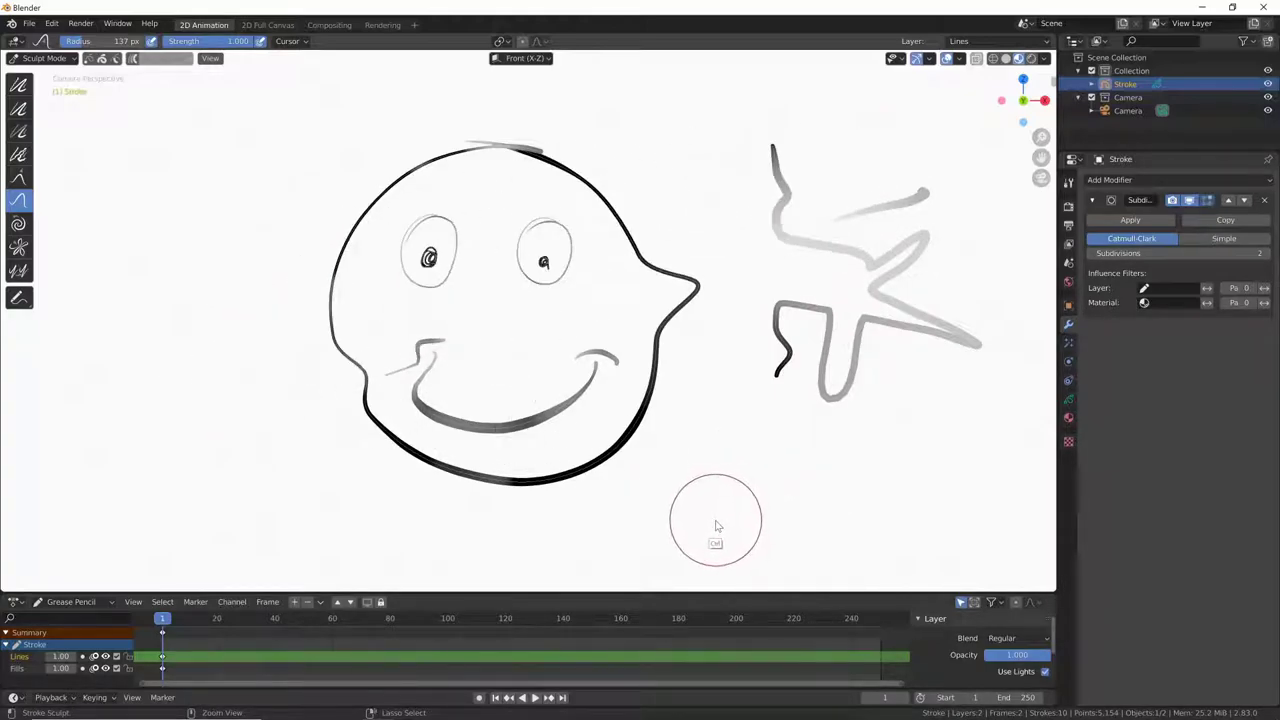
{"action": "key", "text": "ctrl+z"}
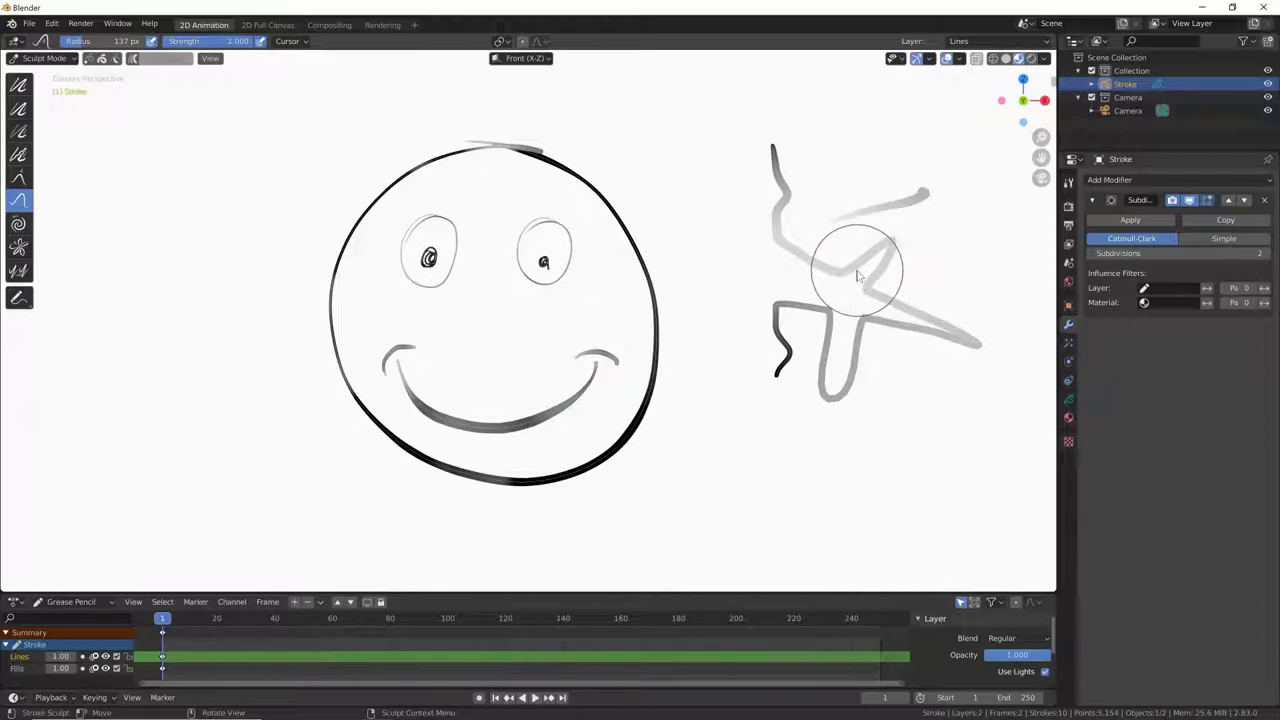
- With the Twist brush at 150 px, ripple the face outline's top and left and curl the right figure into loops
{"action": "left_click", "coordinate": [19, 224]}
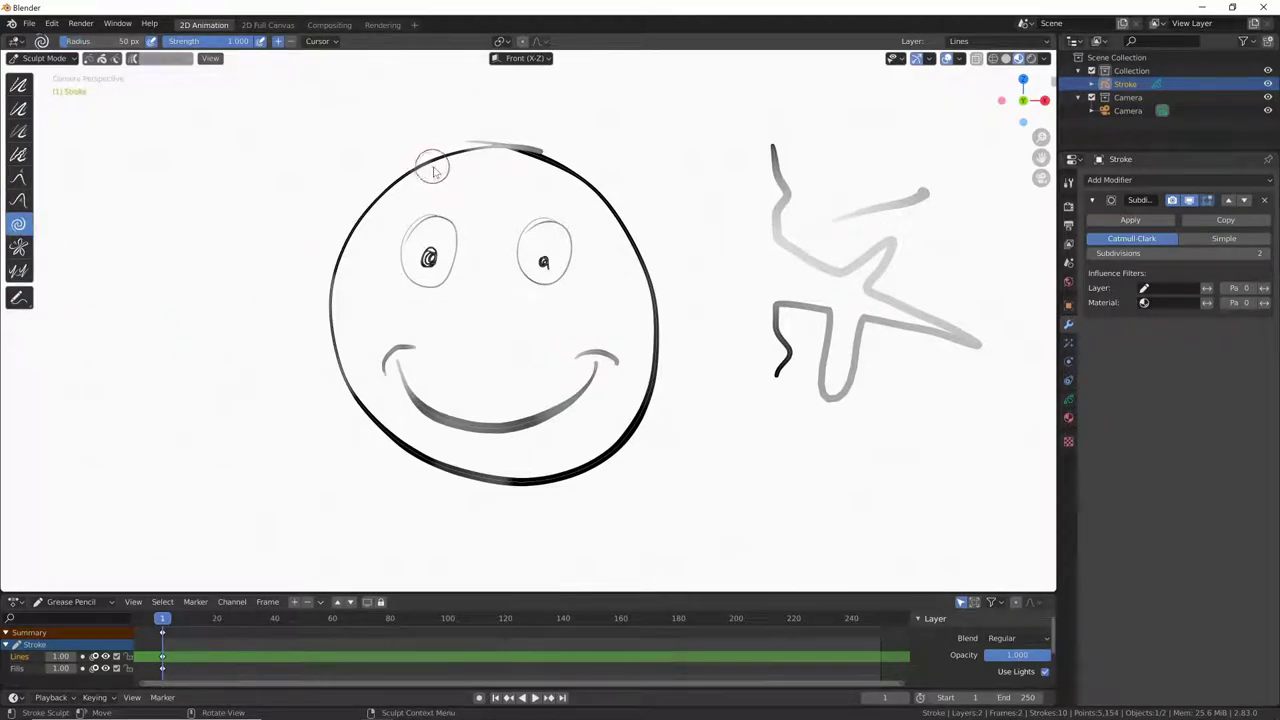
{"action": "key", "text": "f"}
{"action": "left_click", "coordinate": [466, 178]}
{"action": "mouse_move", "coordinate": [514, 155]}
{"action": "left_mouse_down"}
{"action": "mouse_move", "coordinate": [423, 165]}
{"action": "mouse_move", "coordinate": [390, 212]}
{"action": "mouse_move", "coordinate": [337, 243]}
{"action": "mouse_move", "coordinate": [394, 443]}
{"action": "mouse_move", "coordinate": [457, 486]}
{"action": "mouse_move", "coordinate": [515, 478]}
{"action": "left_mouse_up"}
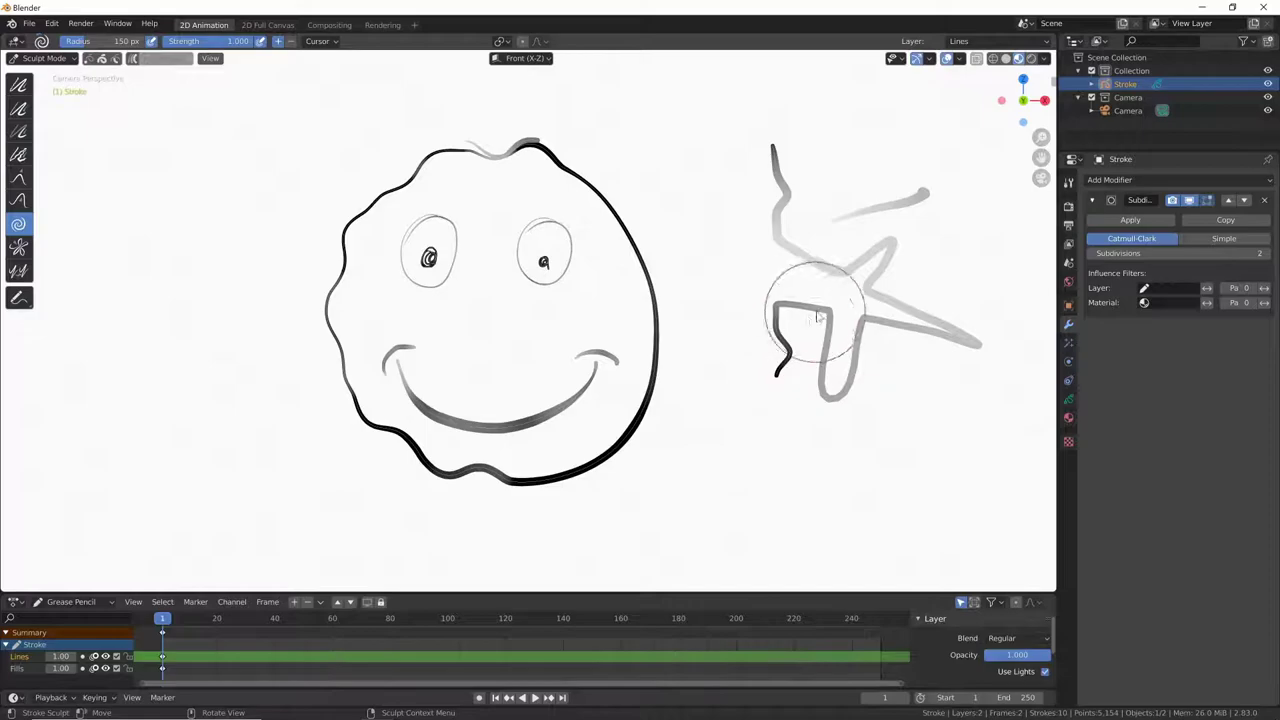
{"action": "mouse_move", "coordinate": [800, 312]}
{"action": "left_mouse_down"}
{"action": "mouse_move", "coordinate": [827, 320]}
{"action": "mouse_move", "coordinate": [820, 300]}
{"action": "mouse_move", "coordinate": [817, 328]}
{"action": "mouse_move", "coordinate": [790, 315]}
{"action": "mouse_move", "coordinate": [812, 330]}
{"action": "mouse_move", "coordinate": [797, 344]}
{"action": "mouse_move", "coordinate": [800, 314]}
{"action": "mouse_move", "coordinate": [786, 335]}
{"action": "left_mouse_up"}
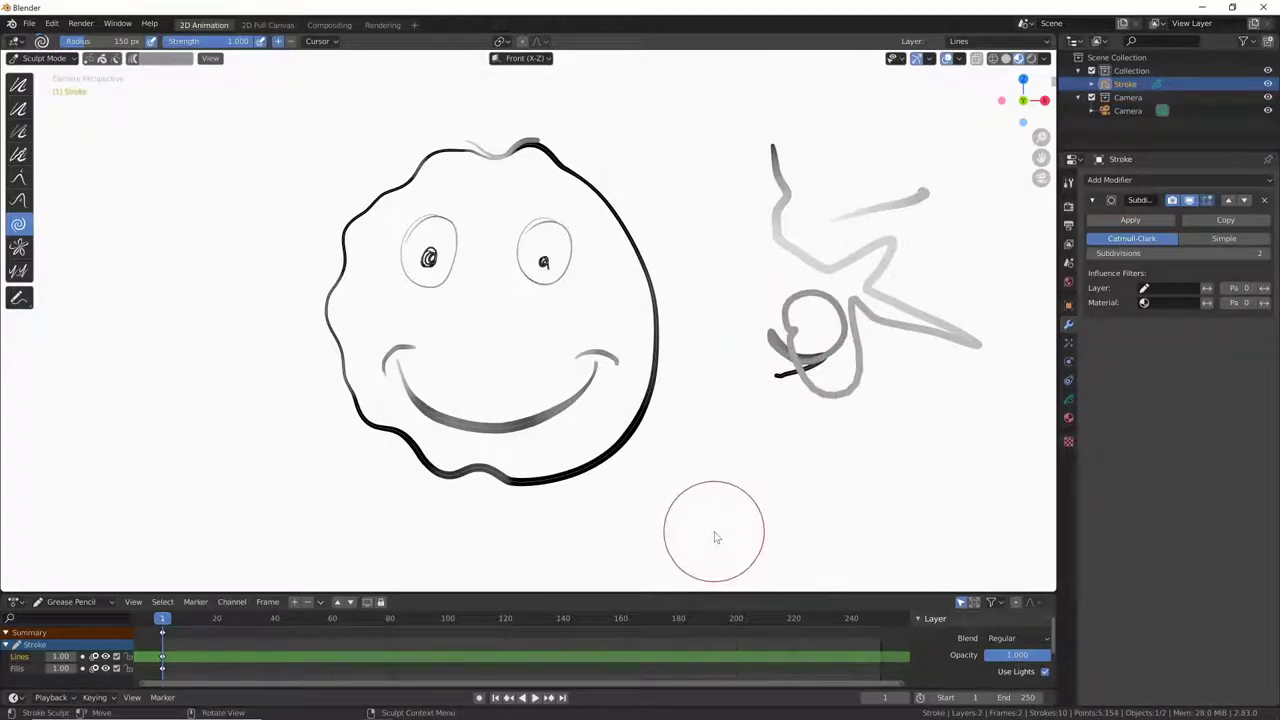
{"action": "mouse_move", "coordinate": [914, 337]}
{"action": "left_mouse_down"}
{"action": "mouse_move", "coordinate": [928, 343]}
{"action": "mouse_move", "coordinate": [891, 214]}
{"action": "mouse_move", "coordinate": [914, 195]}
{"action": "left_mouse_up"}
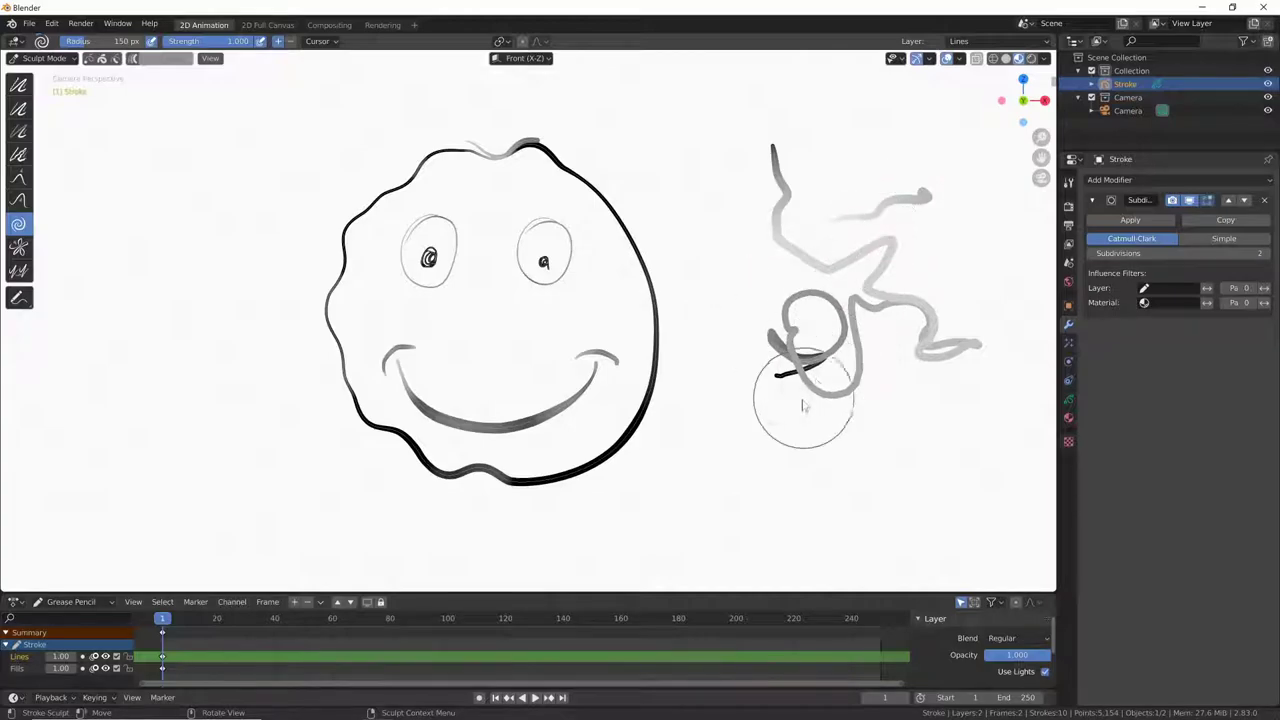
{"action": "mouse_move", "coordinate": [542, 157]}
{"action": "left_mouse_down", "text": "shift"}
{"action": "mouse_move", "coordinate": [449, 160]}
{"action": "mouse_move", "coordinate": [351, 206]}
{"action": "mouse_move", "coordinate": [337, 377]}
{"action": "mouse_move", "coordinate": [412, 489]}
{"action": "mouse_move", "coordinate": [500, 486]}
{"action": "mouse_move", "coordinate": [594, 457]}
{"action": "left_mouse_up", "text": "shift"}
{"action": "mouse_move", "coordinate": [537, 160]}
{"action": "left_mouse_down", "text": "shift"}
{"action": "mouse_move", "coordinate": [514, 143]}
{"action": "mouse_move", "coordinate": [629, 186]}
{"action": "left_mouse_up", "text": "shift"}
{"action": "left_click", "coordinate": [20, 88]}
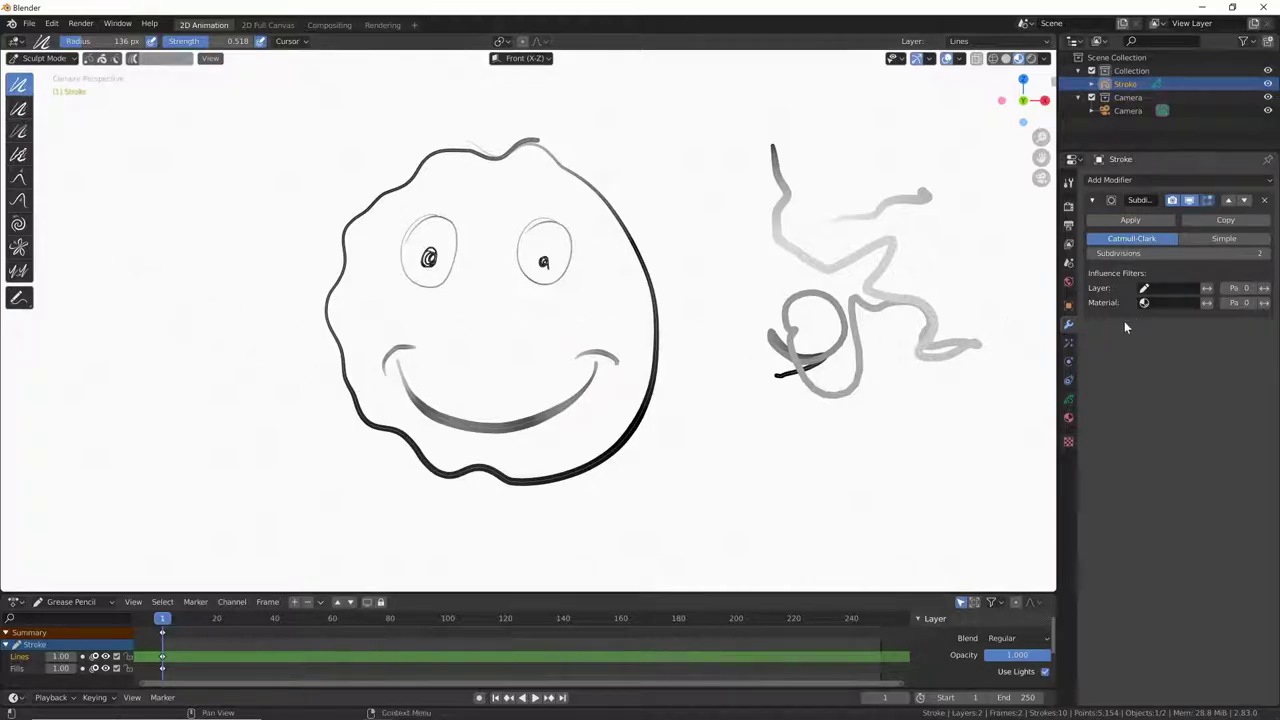
- Enable Affect Position for the Smooth brush and smooth the outline's wavy top and left
{"action": "left_click", "coordinate": [1068, 183]}
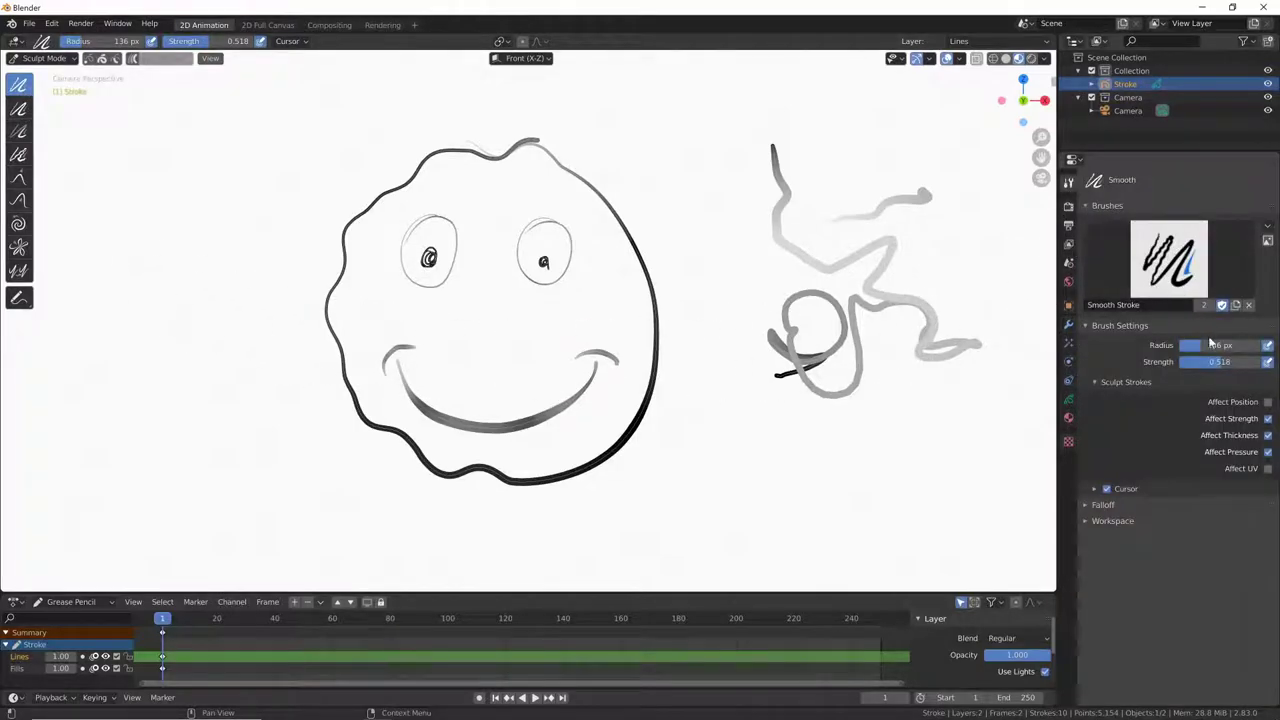
{"action": "left_click", "coordinate": [1268, 403]}
{"action": "mouse_move", "coordinate": [516, 160]}
{"action": "left_mouse_down"}
{"action": "mouse_move", "coordinate": [338, 333]}
{"action": "mouse_move", "coordinate": [449, 482]}
{"action": "left_mouse_up"}
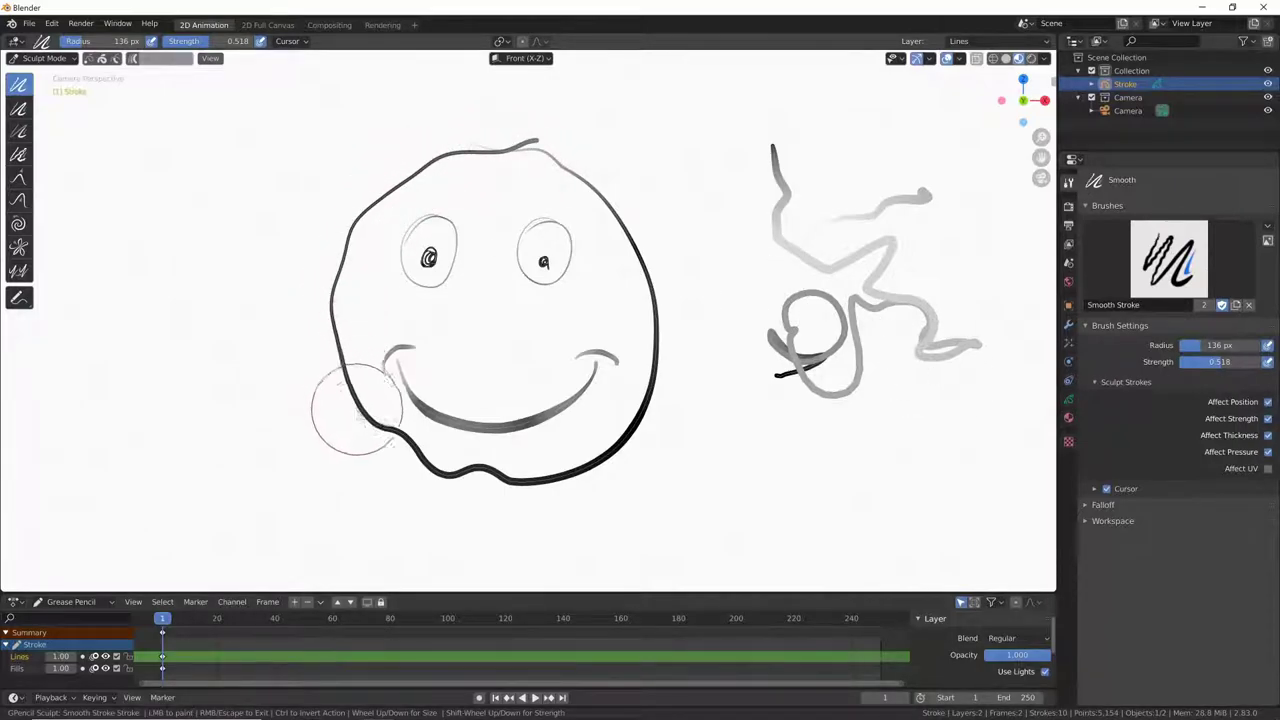
- Use Grab to pull the lower-left face outline back into a round curve
{"action": "key", "text": "g"}
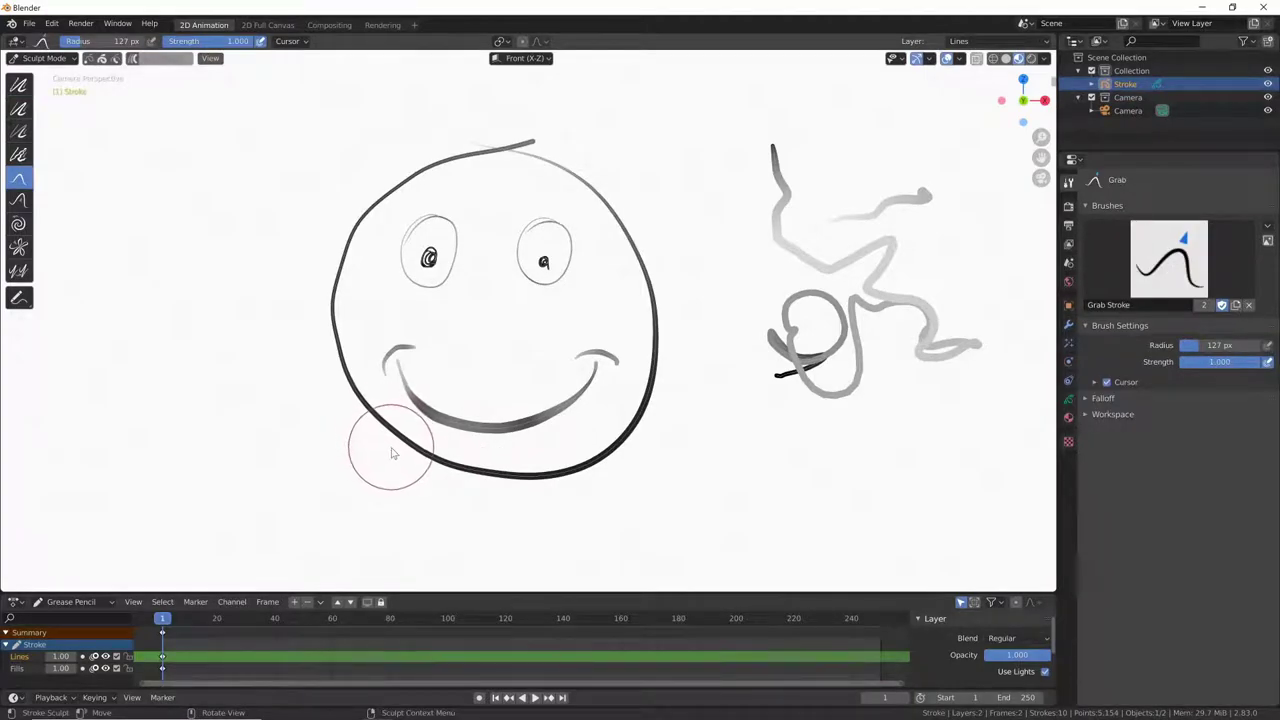
{"action": "left_click_drag", "start_coordinate": [381, 453], "coordinate": [411, 466]}
{"action": "scroll", "coordinate": [378, 455], "scroll_direction": "up", "scroll_amount": 2}
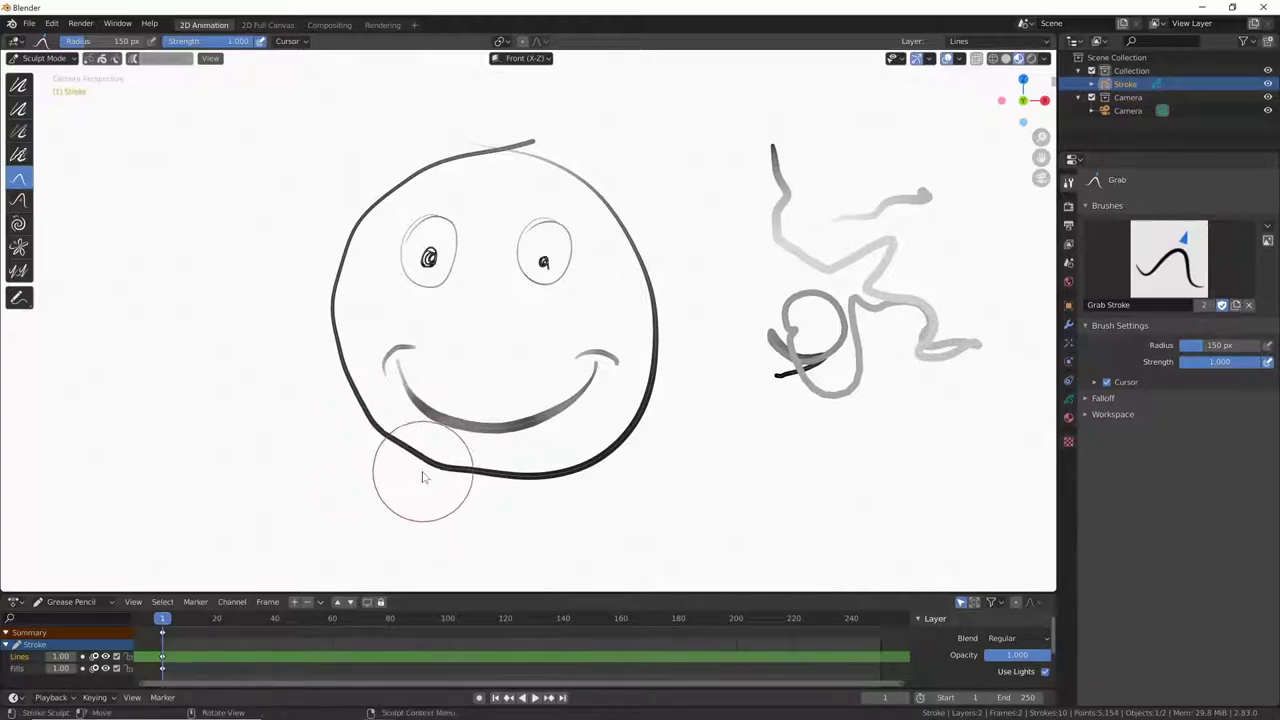
{"action": "left_click_drag", "start_coordinate": [523, 486], "coordinate": [340, 380]}
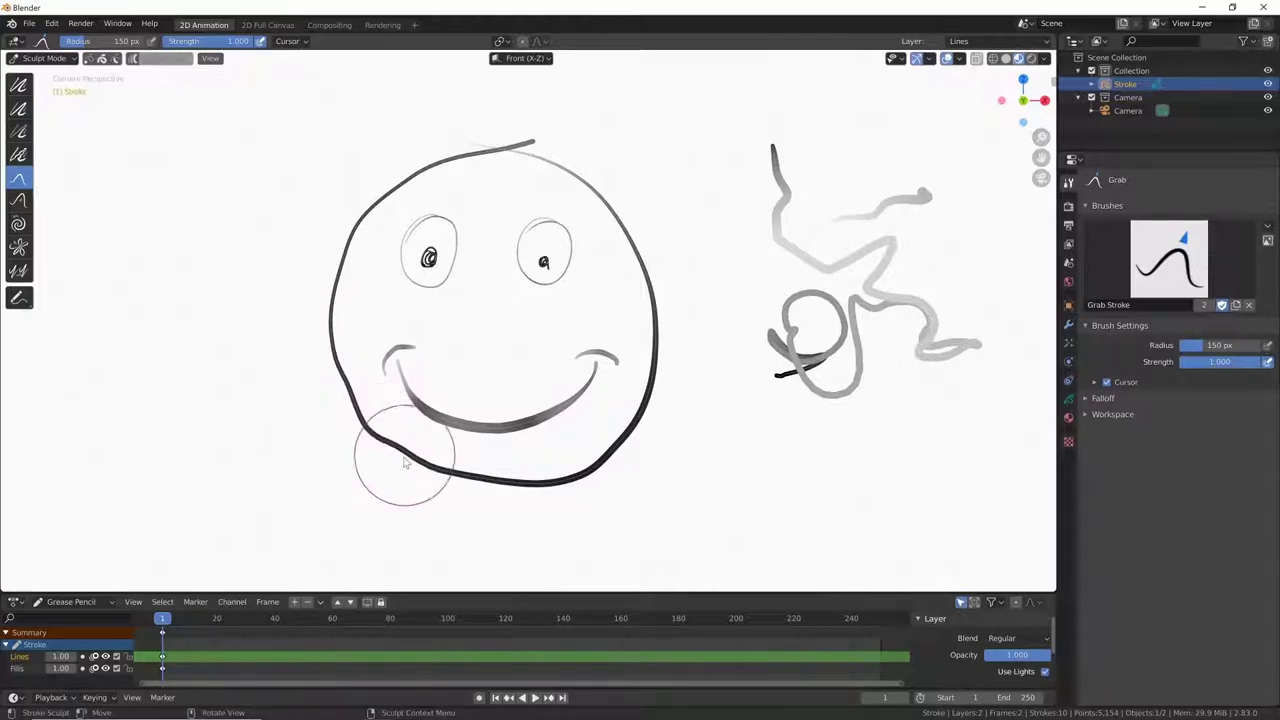
{"action": "mouse_move", "coordinate": [480, 486]}
{"action": "left_mouse_down"}
{"action": "mouse_move", "coordinate": [383, 466]}
{"action": "mouse_move", "coordinate": [508, 509]}
{"action": "mouse_move", "coordinate": [474, 491]}
{"action": "mouse_move", "coordinate": [514, 497]}
{"action": "mouse_move", "coordinate": [323, 325]}
{"action": "mouse_move", "coordinate": [340, 300]}
{"action": "left_mouse_up"}
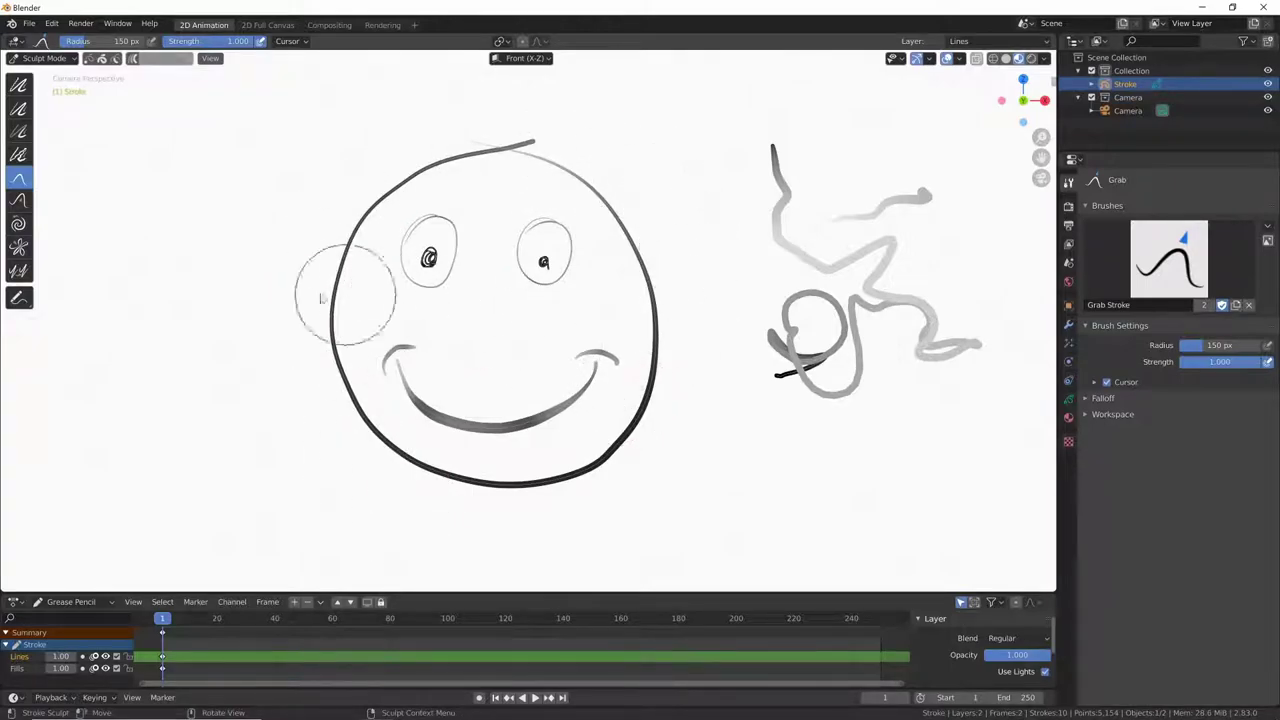
- Pinch the right figure's loop tighter with the Pinch brush at 157 px
{"action": "left_click", "coordinate": [24, 256]}
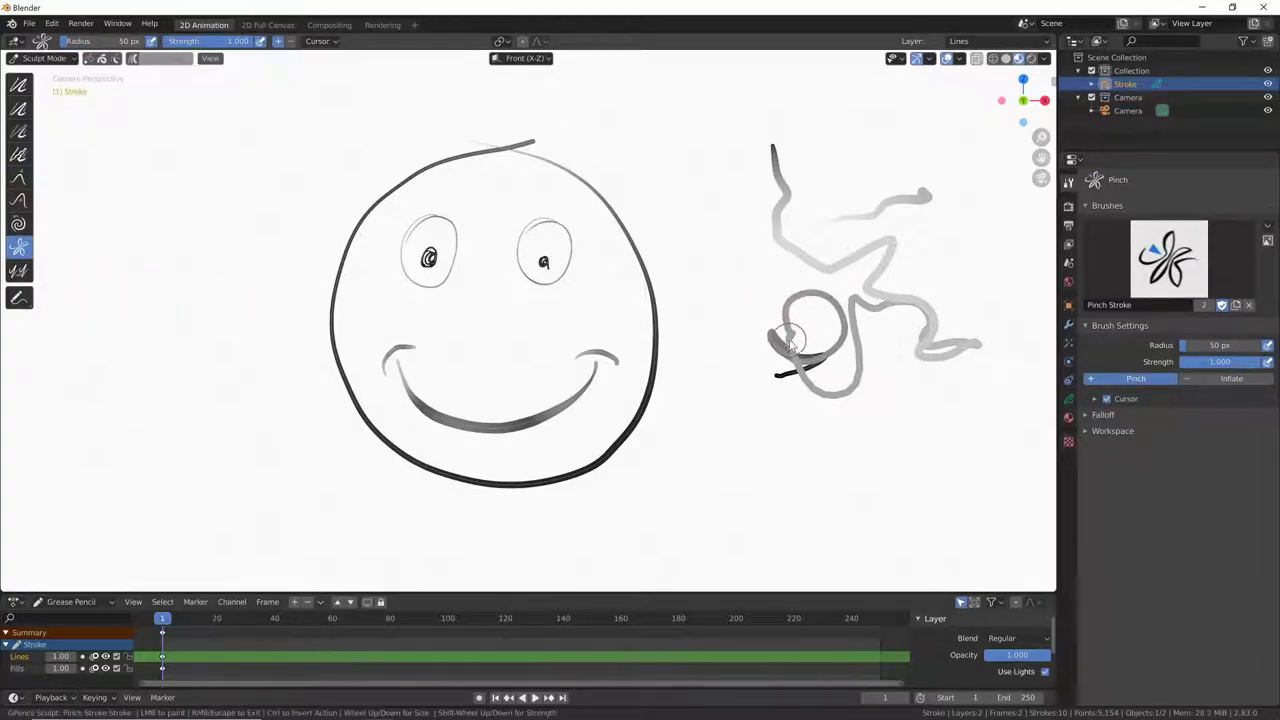
{"action": "key", "text": "f"}
{"action": "left_click", "coordinate": [822, 362]}
{"action": "mouse_move", "coordinate": [822, 362]}
{"action": "left_mouse_down"}
{"action": "mouse_move", "coordinate": [857, 323]}
{"action": "mouse_move", "coordinate": [925, 322]}
{"action": "mouse_move", "coordinate": [810, 285]}
{"action": "mouse_move", "coordinate": [777, 229]}
{"action": "left_mouse_up"}
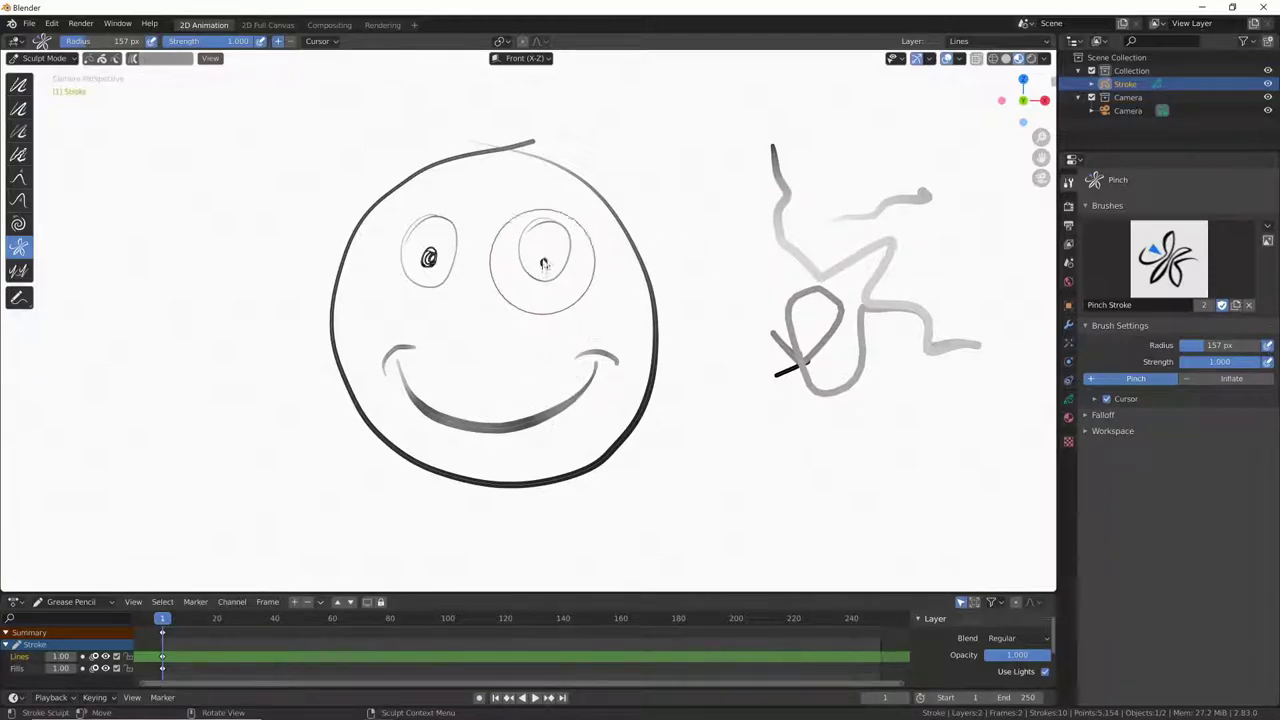
- Inflate the right figure's upper strokes and slightly enlarge the right eye with the inverted brush
{"action": "key", "text": "ctrl"}
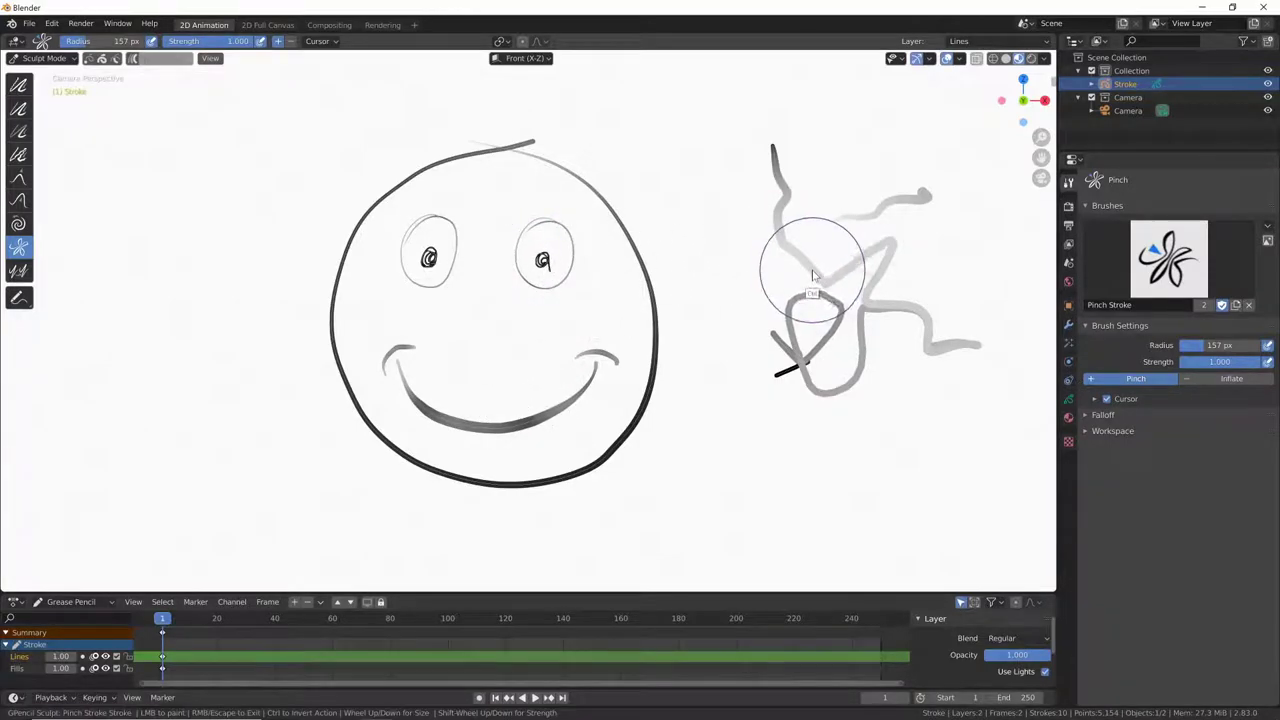
{"action": "mouse_move", "coordinate": [814, 271]}
{"action": "left_mouse_down", "text": "ctrl"}
{"action": "mouse_move", "coordinate": [871, 214]}
{"action": "mouse_move", "coordinate": [835, 230]}
{"action": "left_mouse_up", "text": "ctrl"}
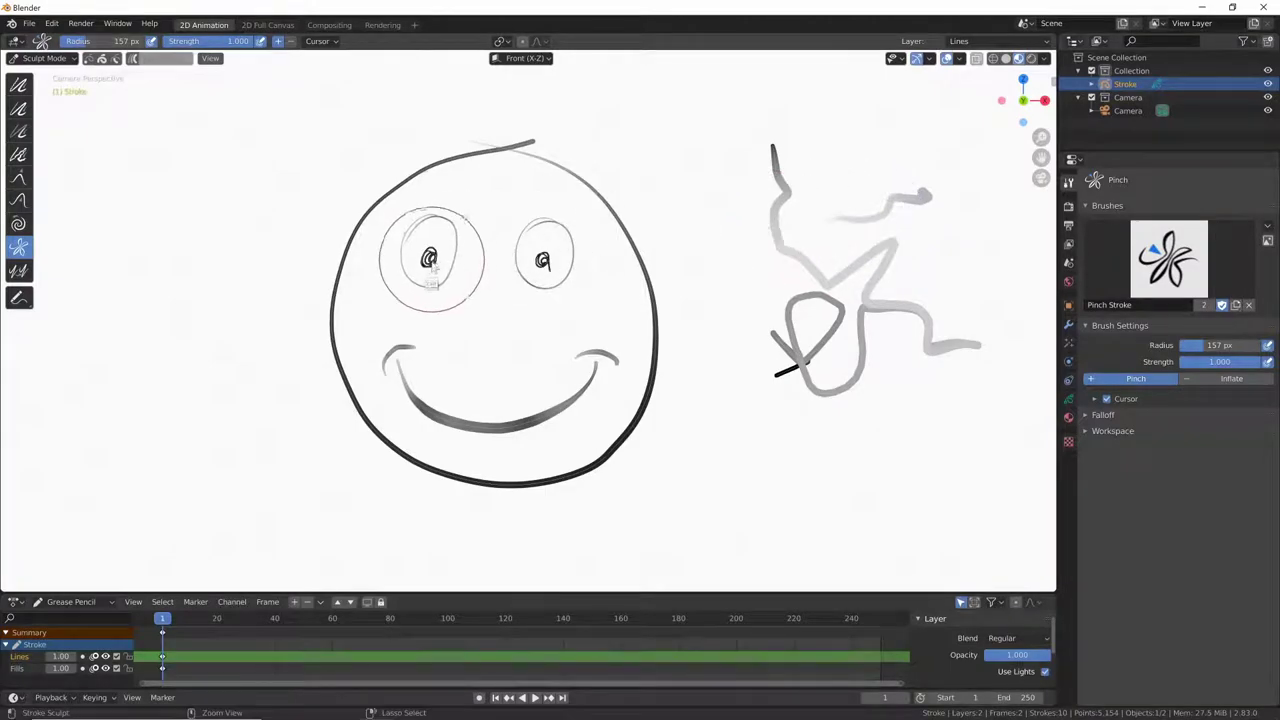
{"action": "key", "text": "ctrl"}
{"action": "left_click", "coordinate": [542, 262], "text": "ctrl"}
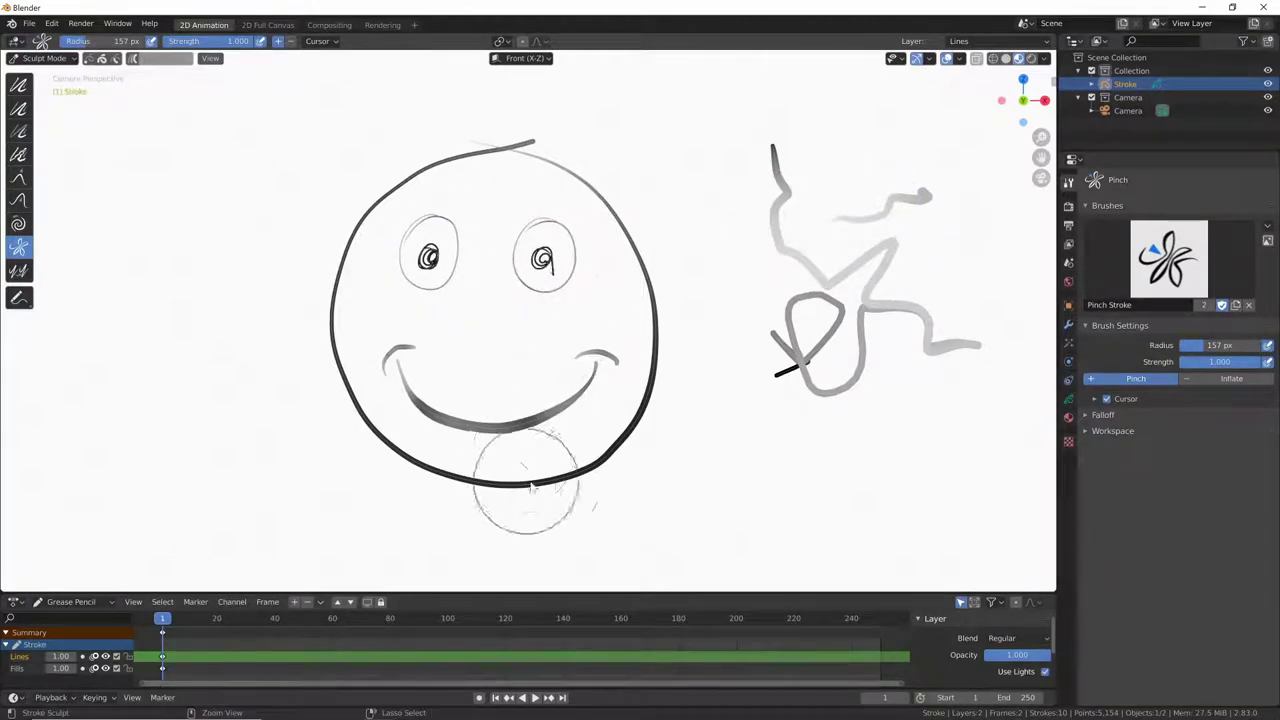
- With the Thickness brush at 50 px, thicken both eye spirals into dark pupils
{"action": "left_click", "coordinate": [18, 108]}
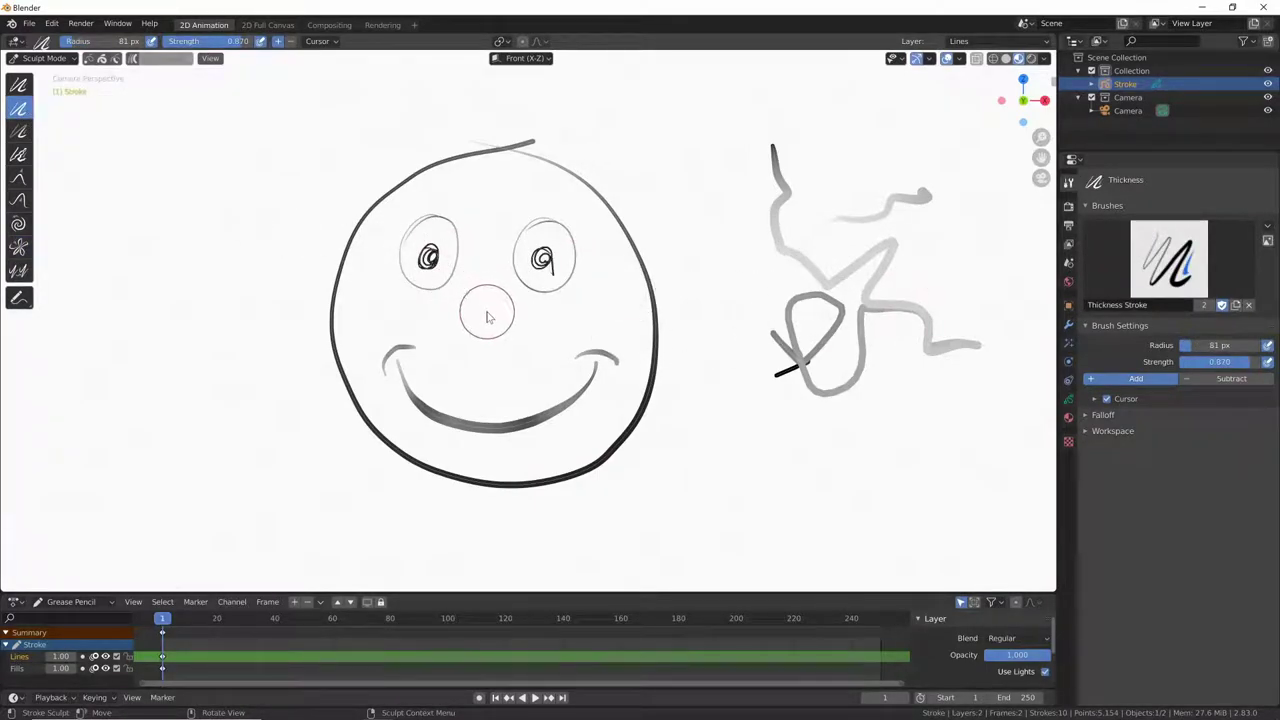
{"action": "key", "text": "f"}
{"action": "left_click", "coordinate": [478, 312]}
{"action": "left_click_drag", "start_coordinate": [432, 258], "coordinate": [428, 256]}
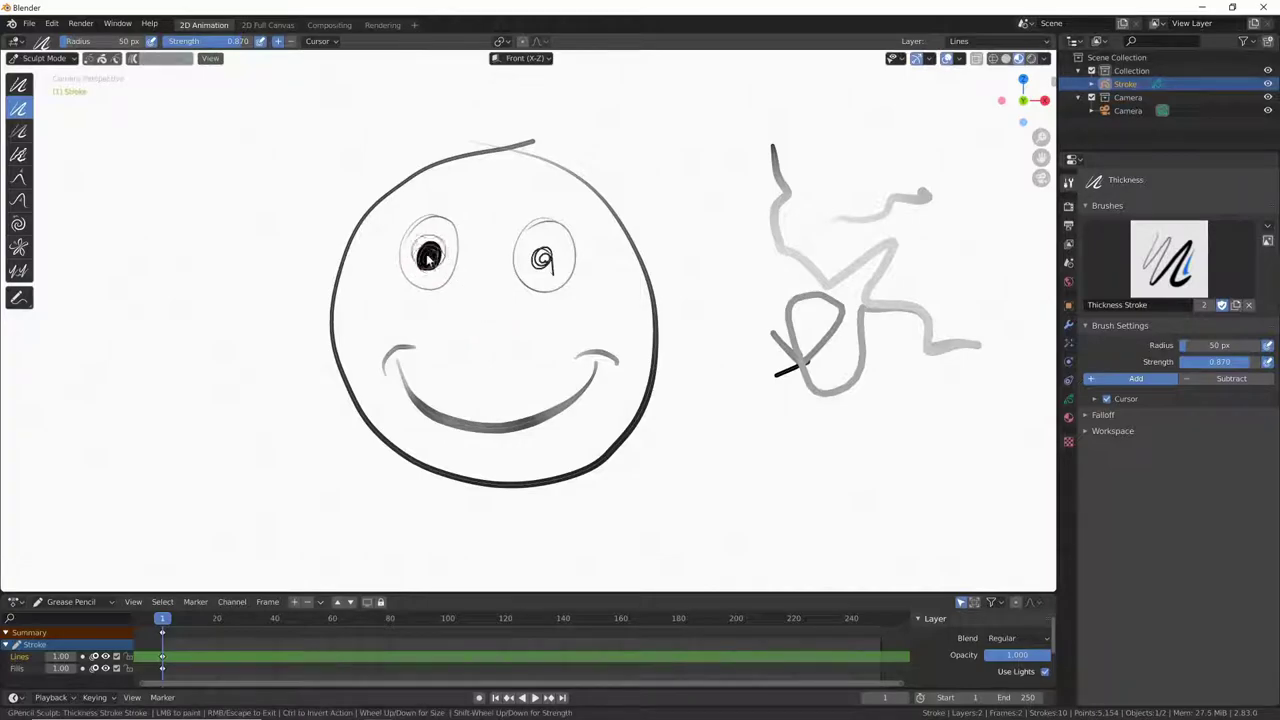
{"action": "left_click_drag", "start_coordinate": [542, 258], "coordinate": [540, 272]}
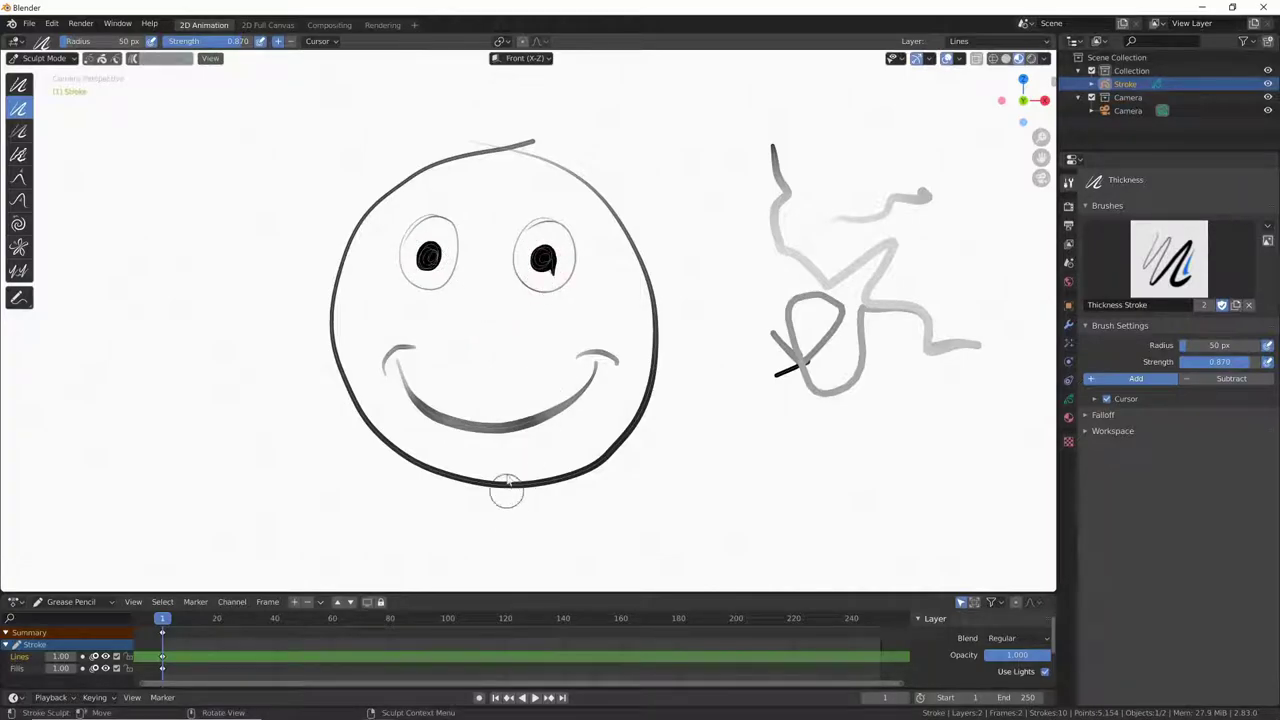
- Thicken the strokes around the left eye and the right eye's outline
{"action": "left_click_drag", "start_coordinate": [437, 222], "coordinate": [432, 293]}
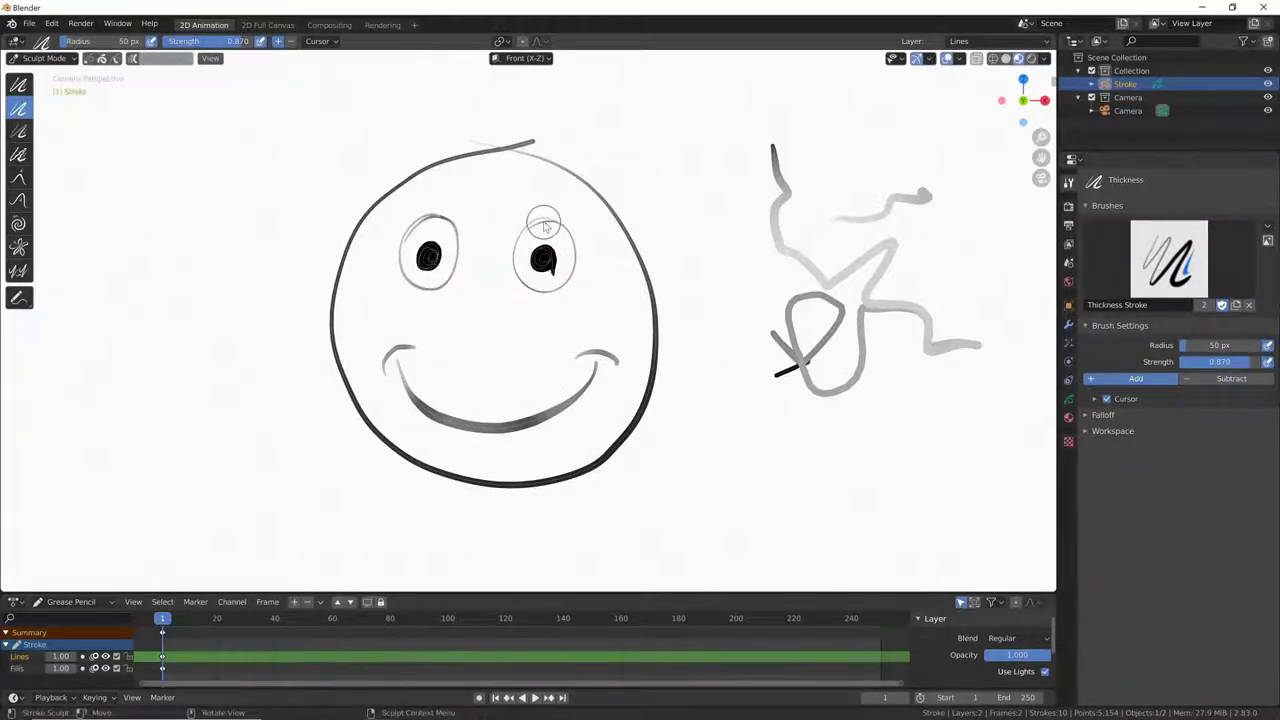
{"action": "left_click_drag", "start_coordinate": [543, 214], "coordinate": [551, 286]}
{"action": "left_click_drag", "start_coordinate": [543, 214], "coordinate": [520, 268]}
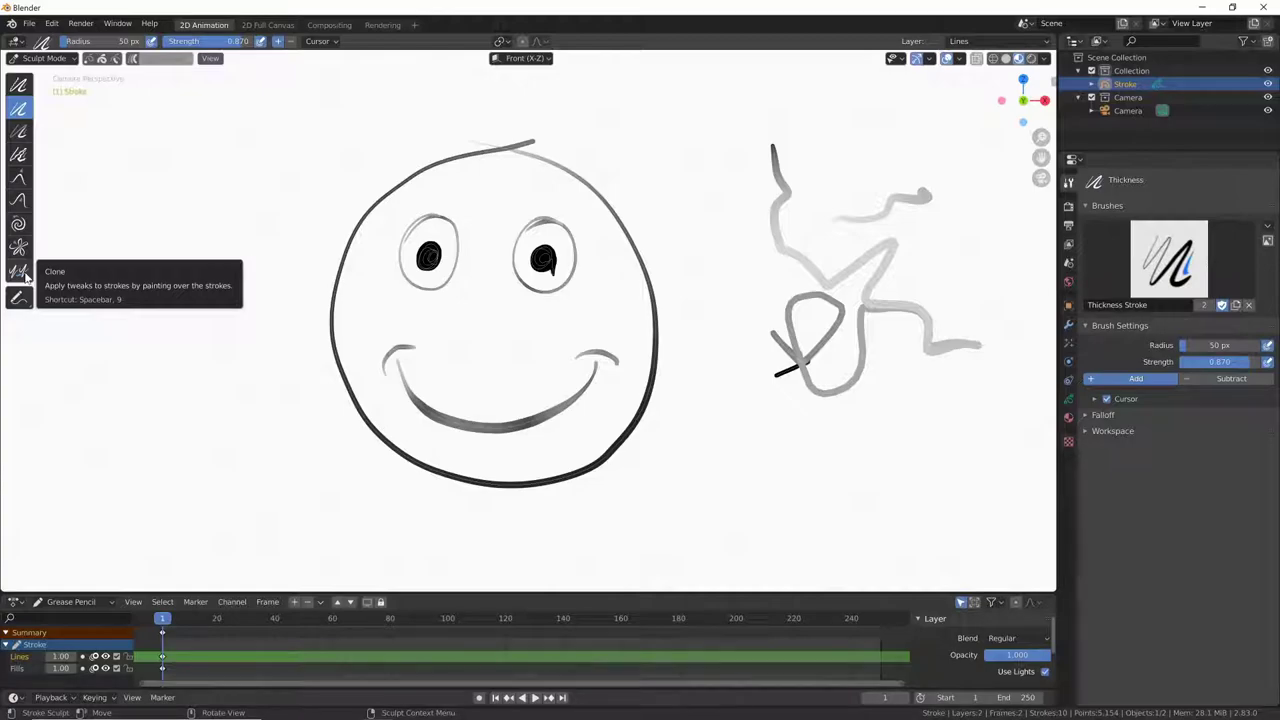
- Try stamping cloned strokes onto the canvas with the Clone Stroke brush
{"action": "left_click", "coordinate": [22, 274]}
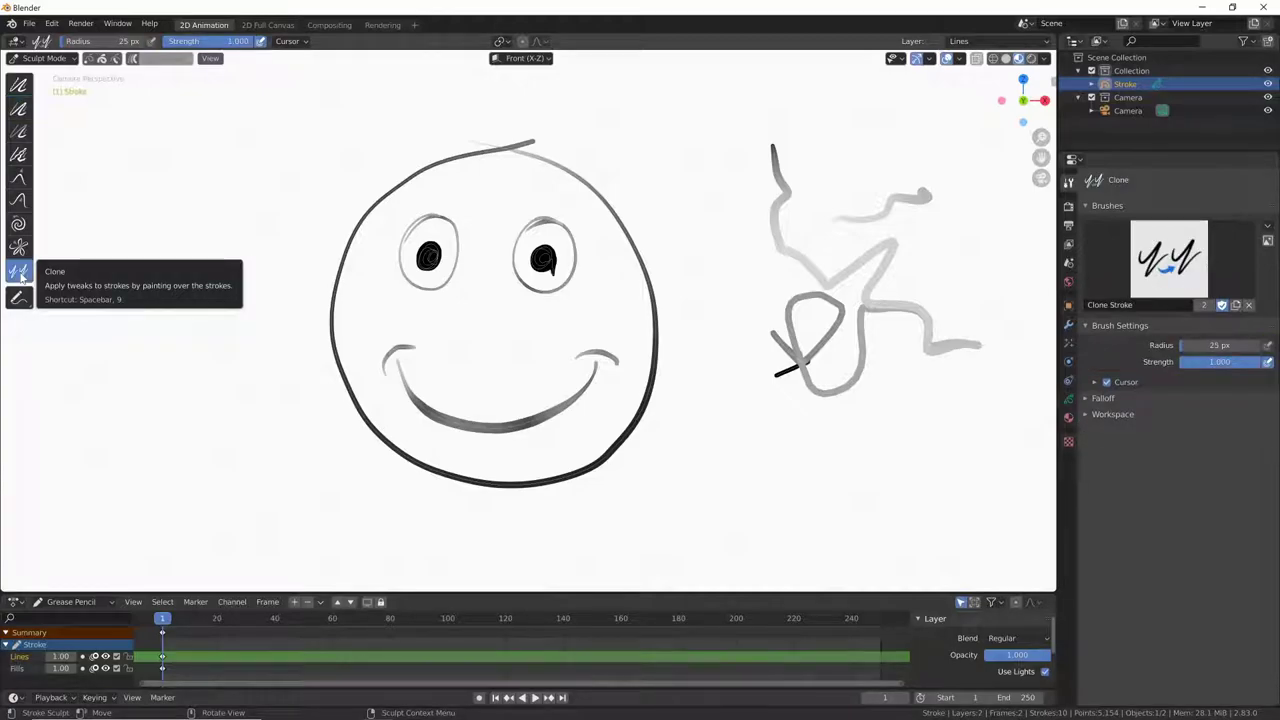
{"action": "left_click", "coordinate": [284, 286]}
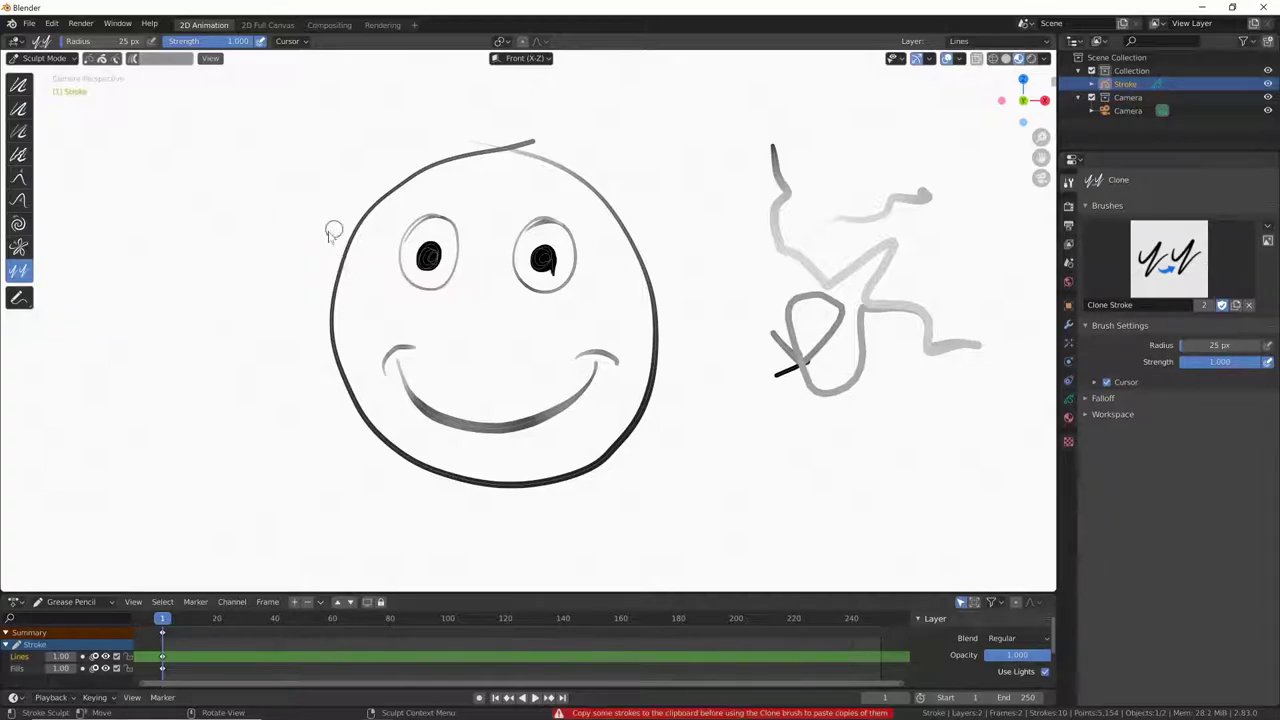
{"action": "left_click", "coordinate": [284, 321]}
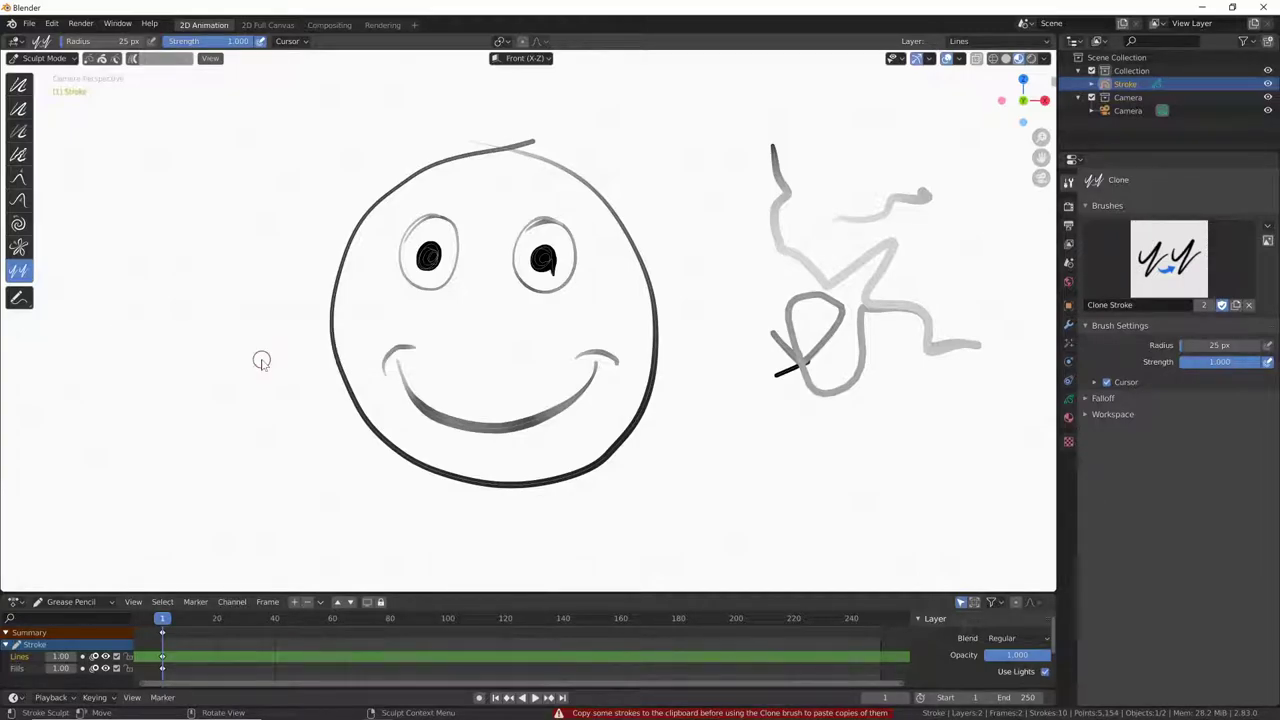
- In Edit Mode, paste a copy of the smile's end arc left of the face, then return to Sculpt Mode
{"action": "left_click", "coordinate": [58, 60]}
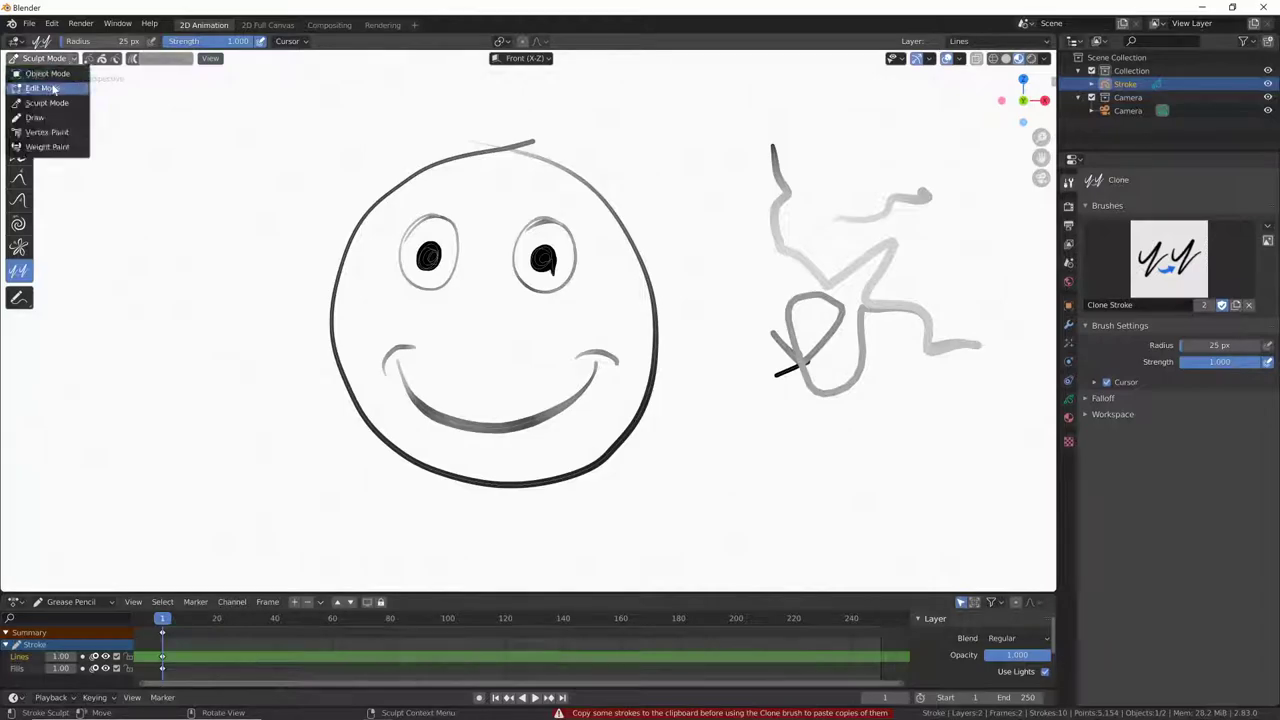
{"action": "left_click", "coordinate": [43, 88]}
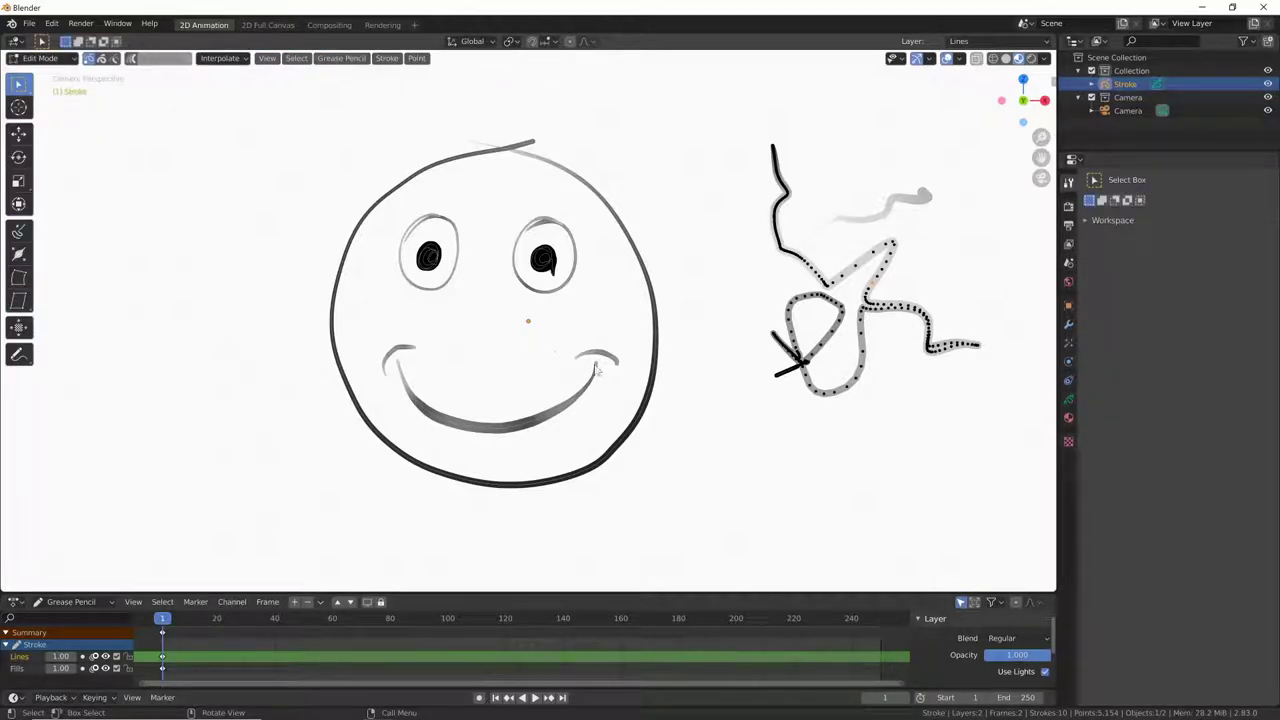
{"action": "left_click", "coordinate": [616, 363]}
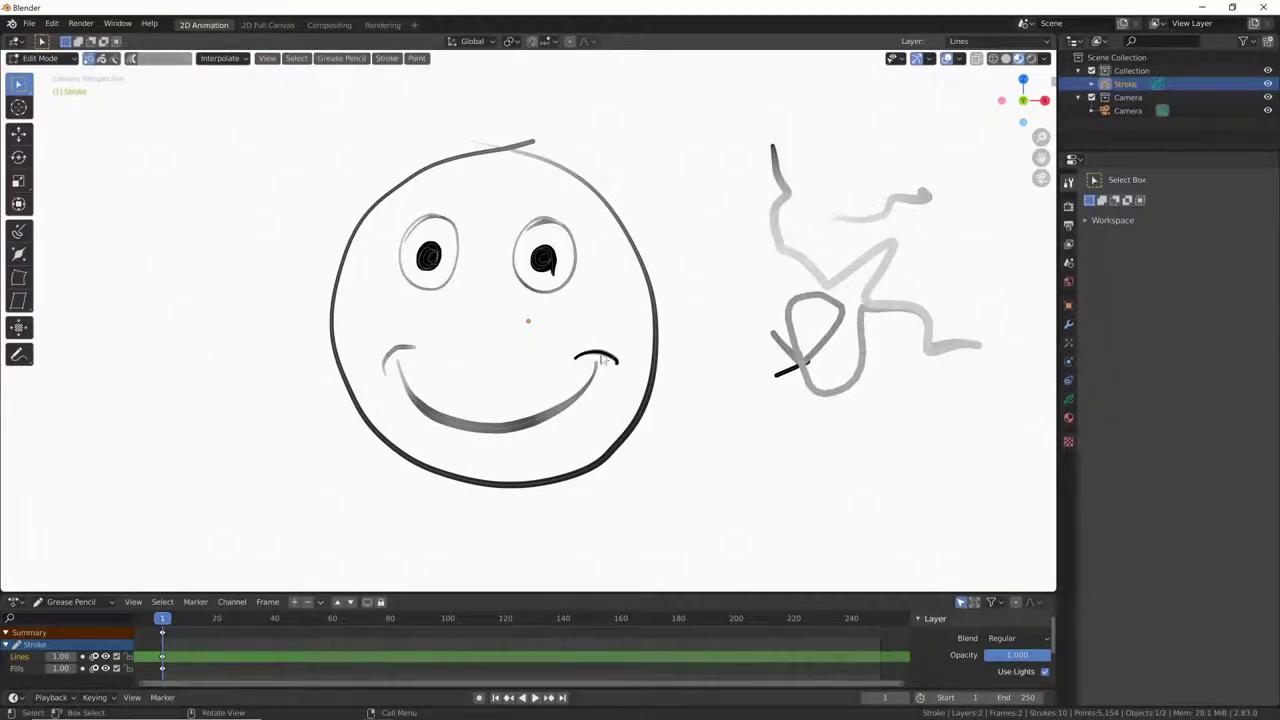
{"action": "left_click", "coordinate": [585, 401]}
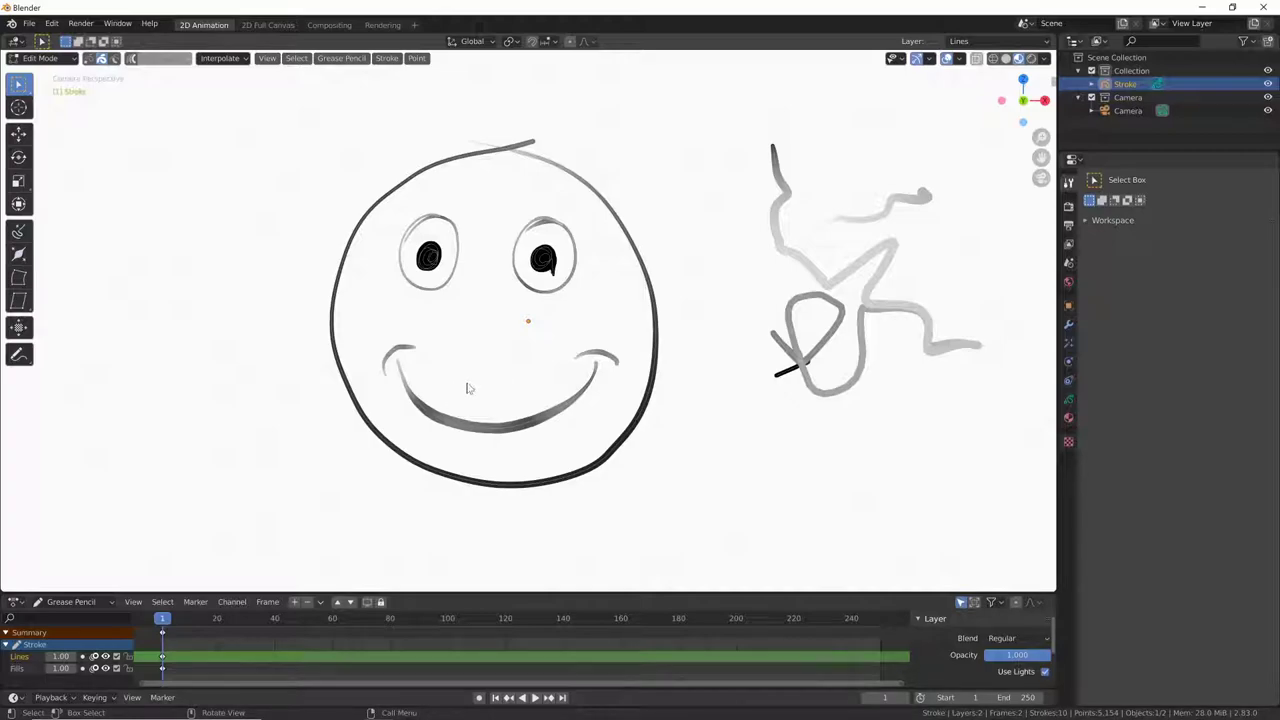
{"action": "key", "text": "ctrl+v"}
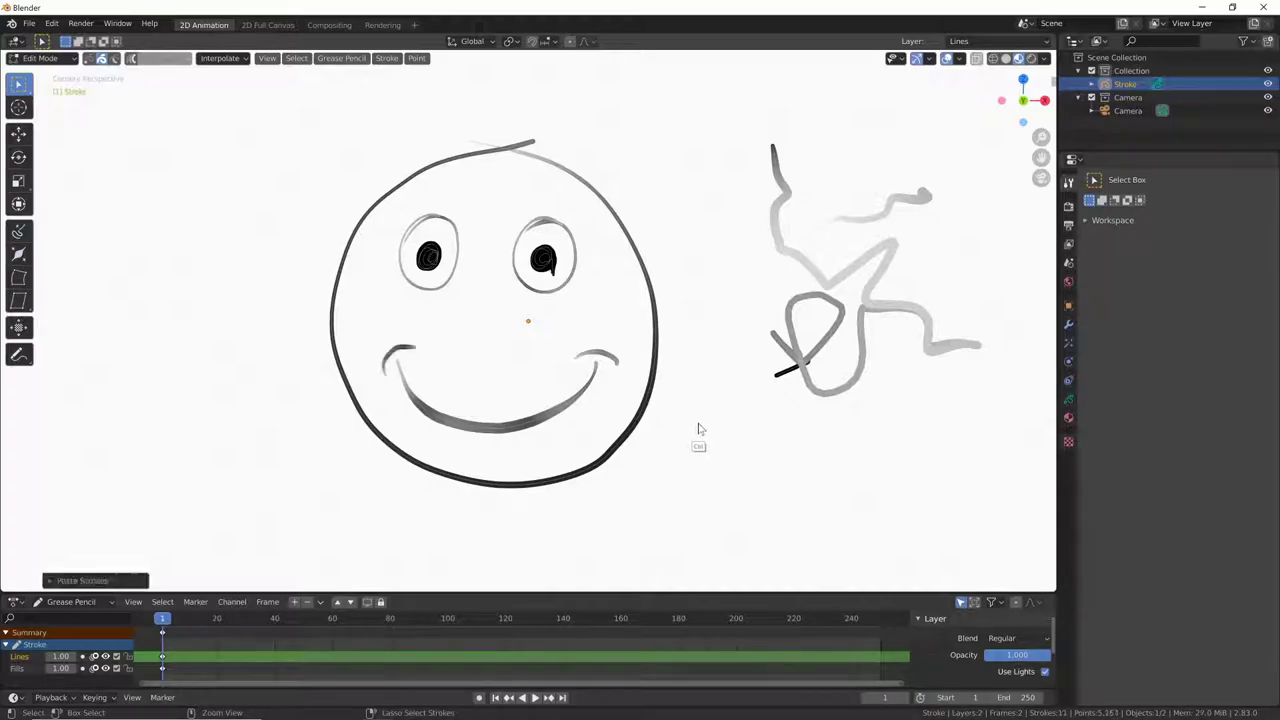
{"action": "key", "text": "g"}
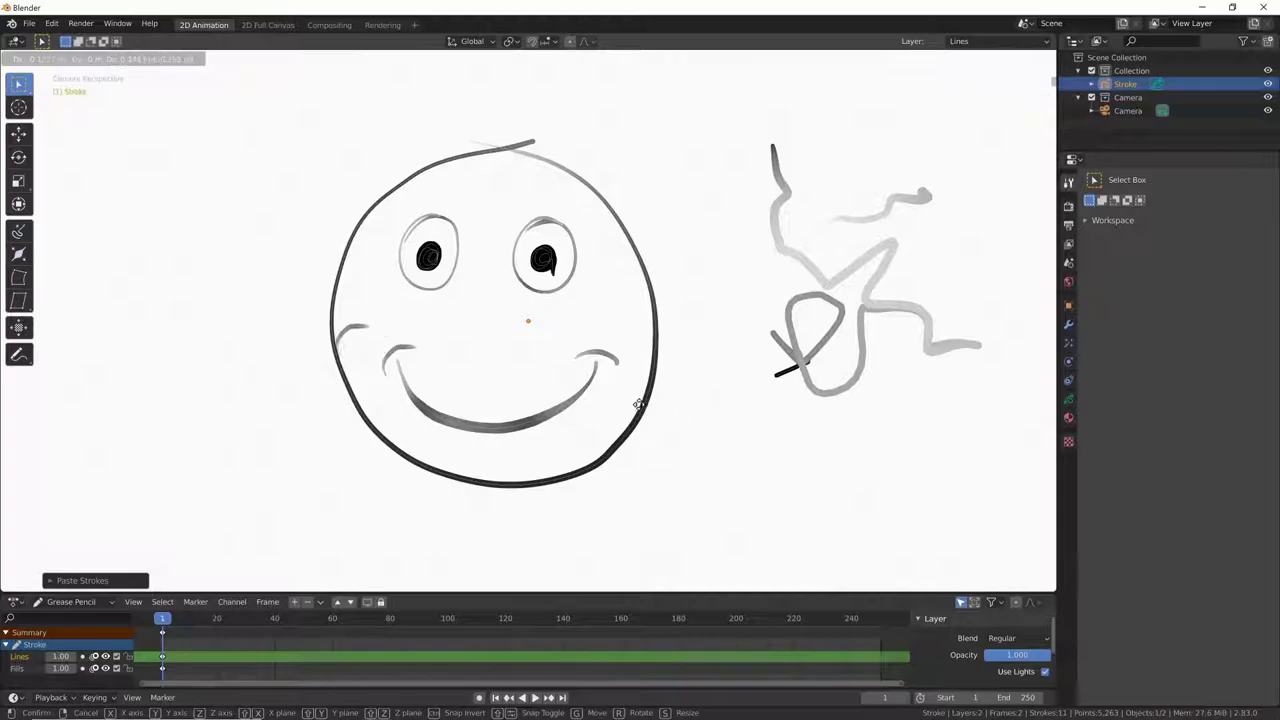
{"action": "left_click", "coordinate": [562, 452]}
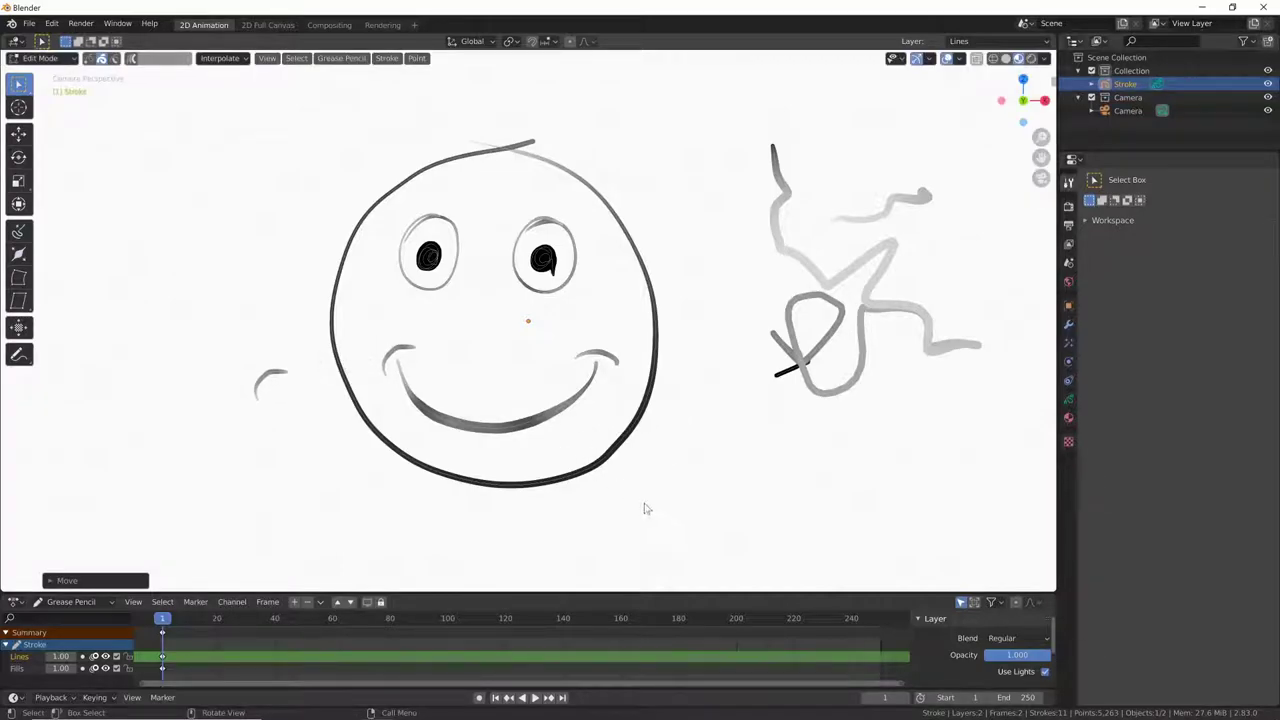
{"action": "left_click", "coordinate": [70, 62]}
{"action": "left_click", "coordinate": [48, 112]}
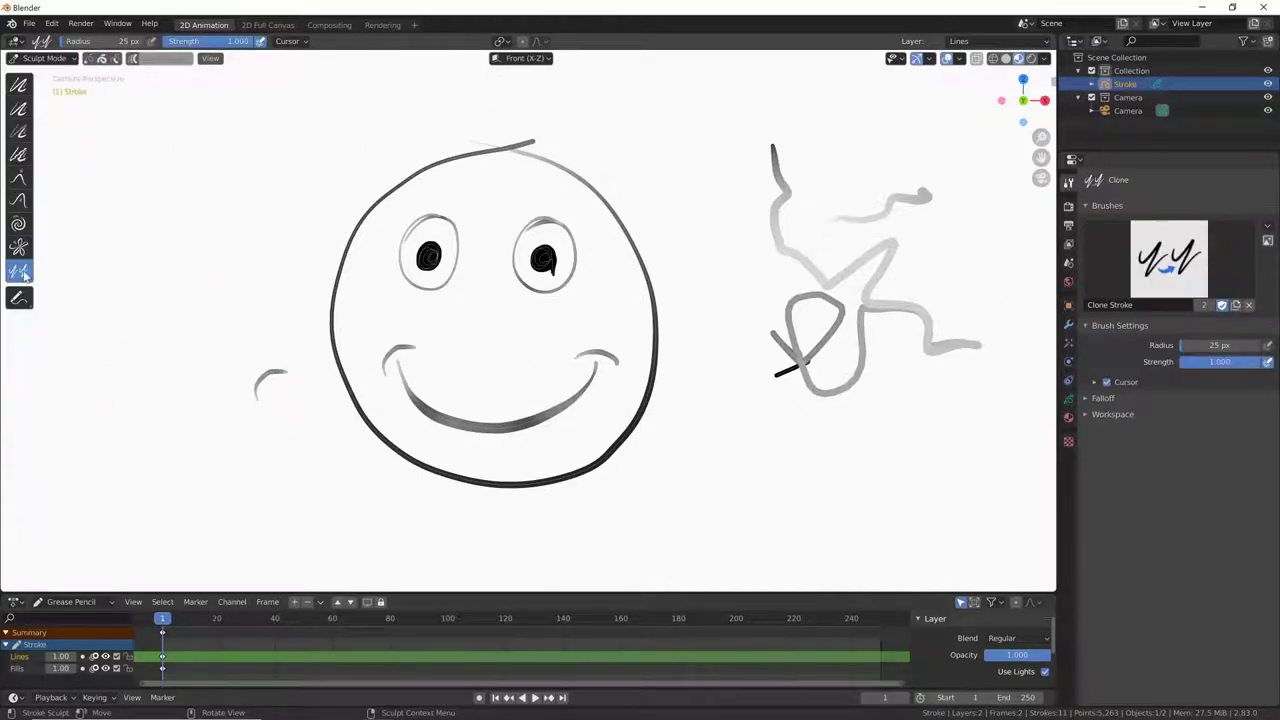
- Stamp a chain of cloned arcs down and back up the left side of the face
{"action": "left_click", "coordinate": [156, 315]}
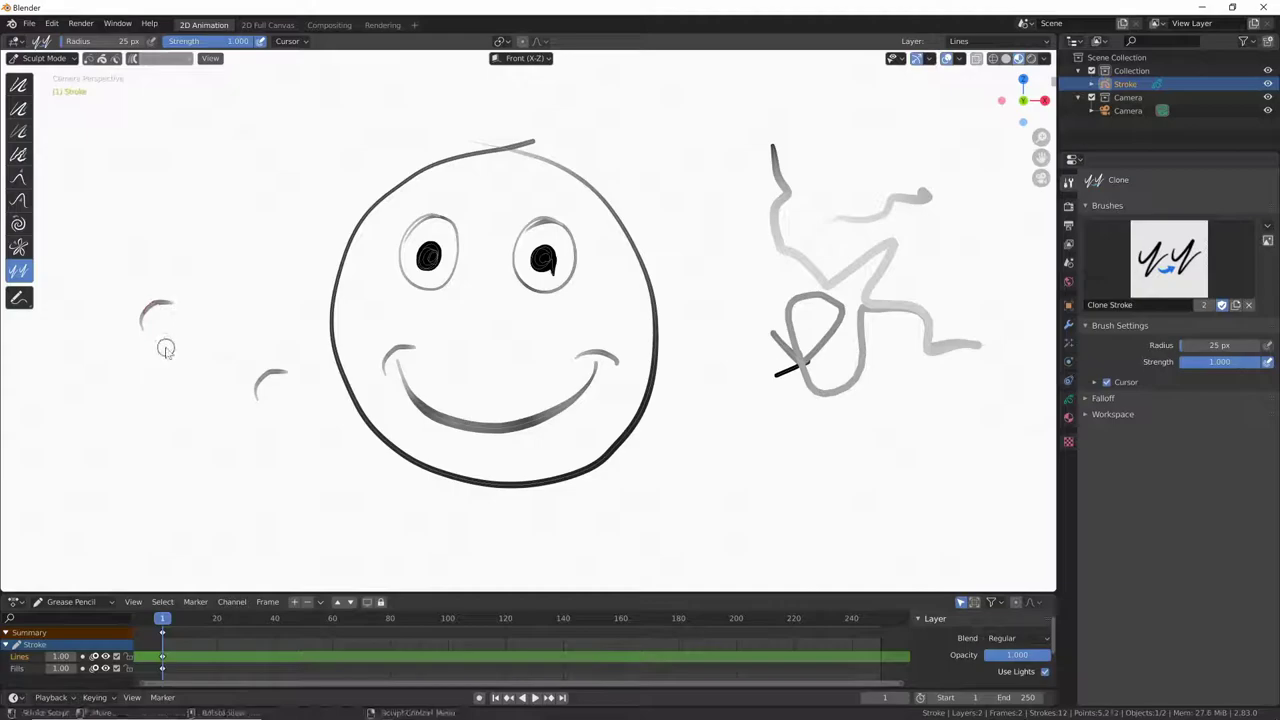
{"action": "left_click", "coordinate": [172, 350]}
{"action": "left_click", "coordinate": [175, 397]}
{"action": "left_click", "coordinate": [204, 440]}
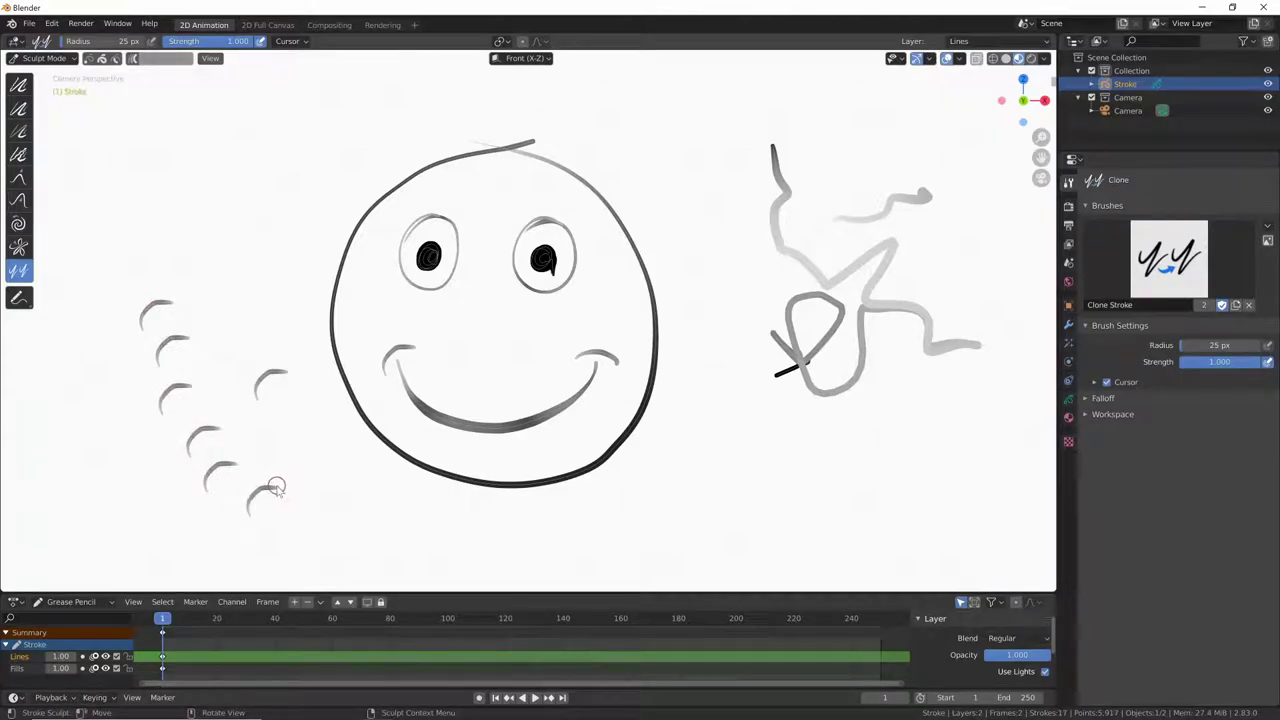
{"action": "key", "text": "f"}
{"action": "left_click", "coordinate": [271, 500]}
{"action": "left_click", "coordinate": [262, 496]}
{"action": "left_click", "coordinate": [250, 493]}
{"action": "left_click", "coordinate": [230, 486]}
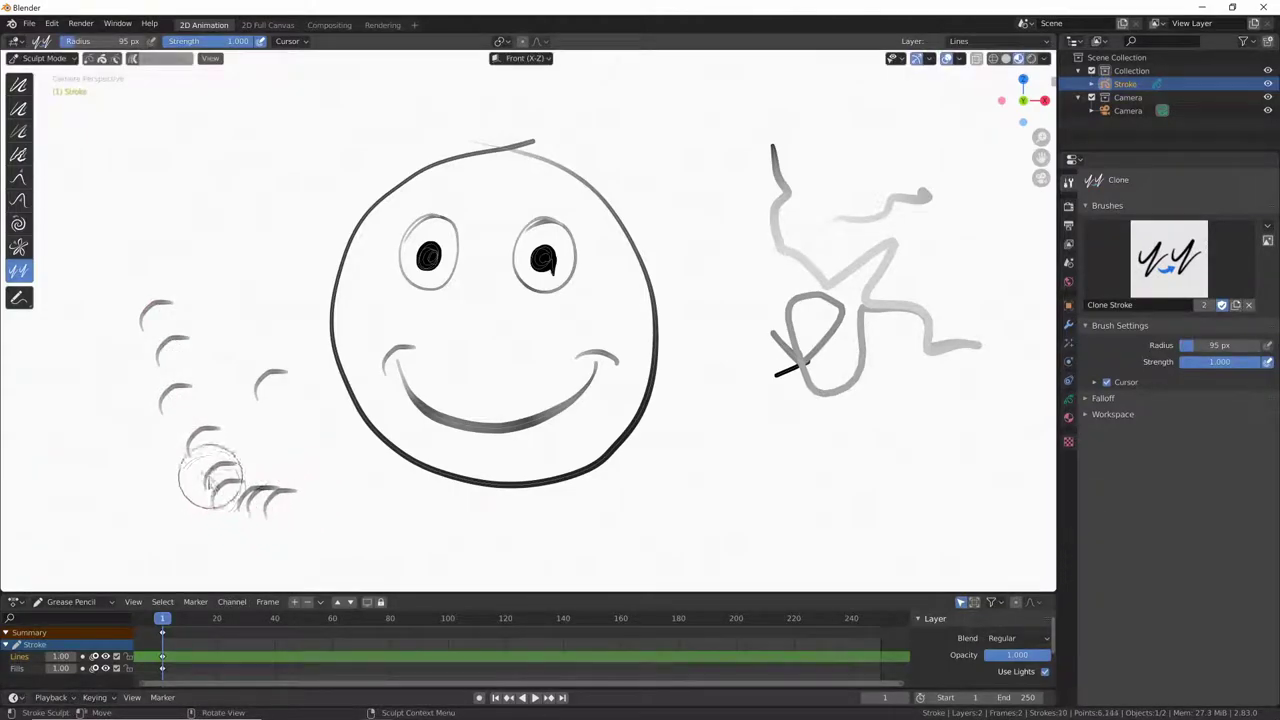
{"action": "left_click", "coordinate": [200, 455]}
{"action": "left_click", "coordinate": [188, 420]}
{"action": "left_click", "coordinate": [170, 390]}
{"action": "left_click", "coordinate": [152, 360]}
{"action": "left_click", "coordinate": [143, 325]}
{"action": "left_click", "coordinate": [140, 295]}
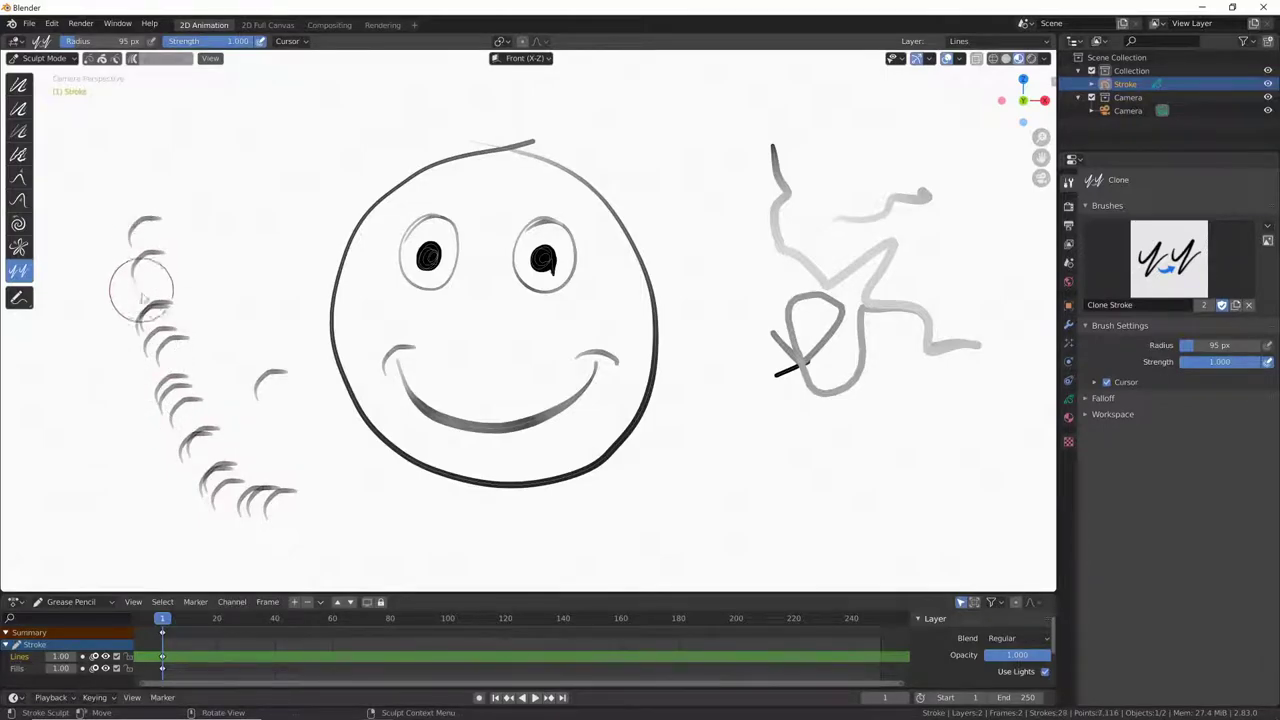
- Build overlapping clusters of cloned arcs at the face's lower left with a larger brush
{"action": "left_click", "coordinate": [155, 315]}
{"action": "left_click", "coordinate": [195, 380]}
{"action": "left_click", "coordinate": [160, 320]}
{"action": "left_click", "coordinate": [195, 380]}
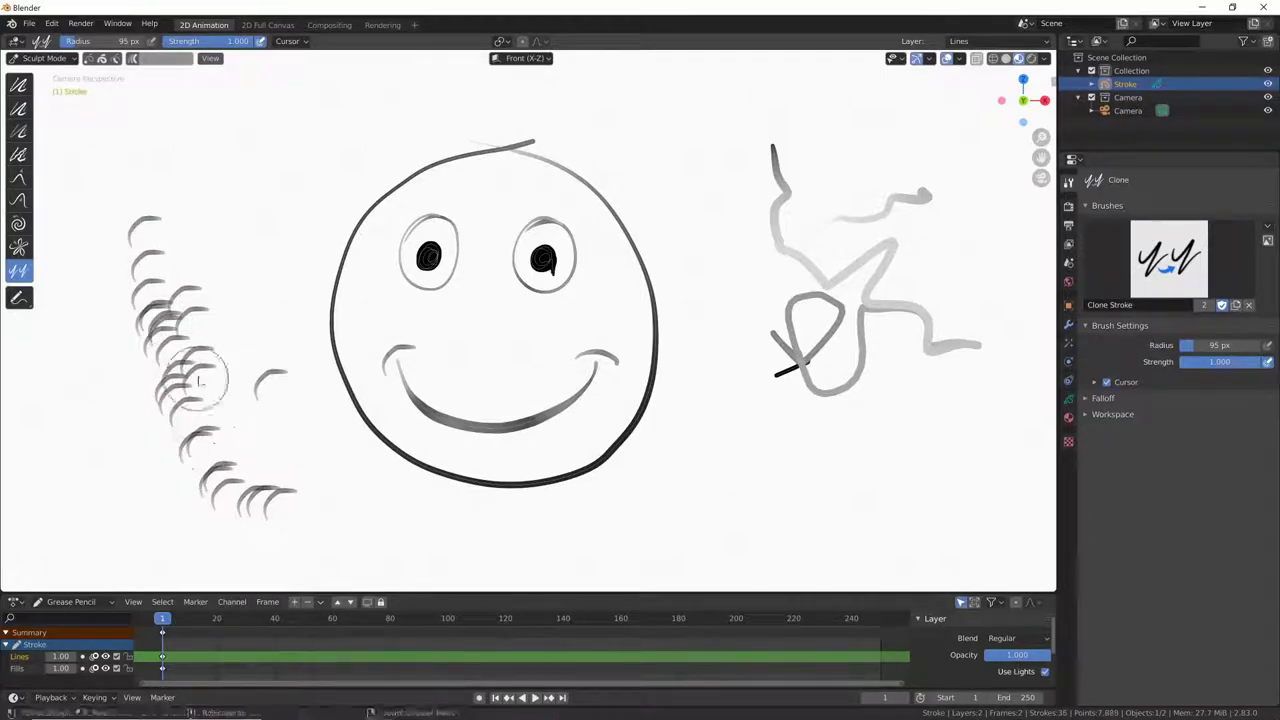
{"action": "left_click", "coordinate": [195, 400]}
{"action": "left_click", "coordinate": [215, 425]}
{"action": "left_click", "coordinate": [240, 450]}
{"action": "left_click", "coordinate": [275, 490]}
{"action": "key", "text": "f"}
{"action": "left_click", "coordinate": [313, 483]}
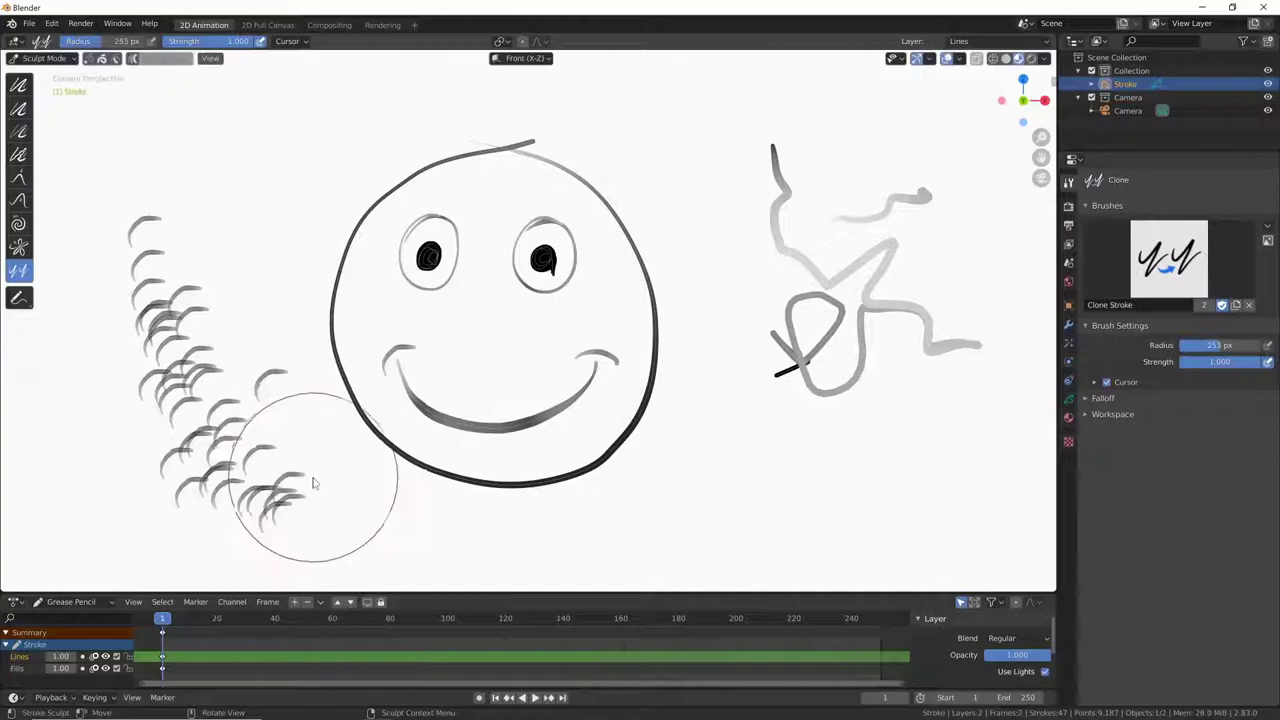
{"action": "left_click", "coordinate": [288, 490]}
{"action": "left_click", "coordinate": [263, 490]}
{"action": "left_click", "coordinate": [248, 472]}
- Set the Clone brush radius to 99 px and strength to 0.158
{"action": "key", "text": "f"}
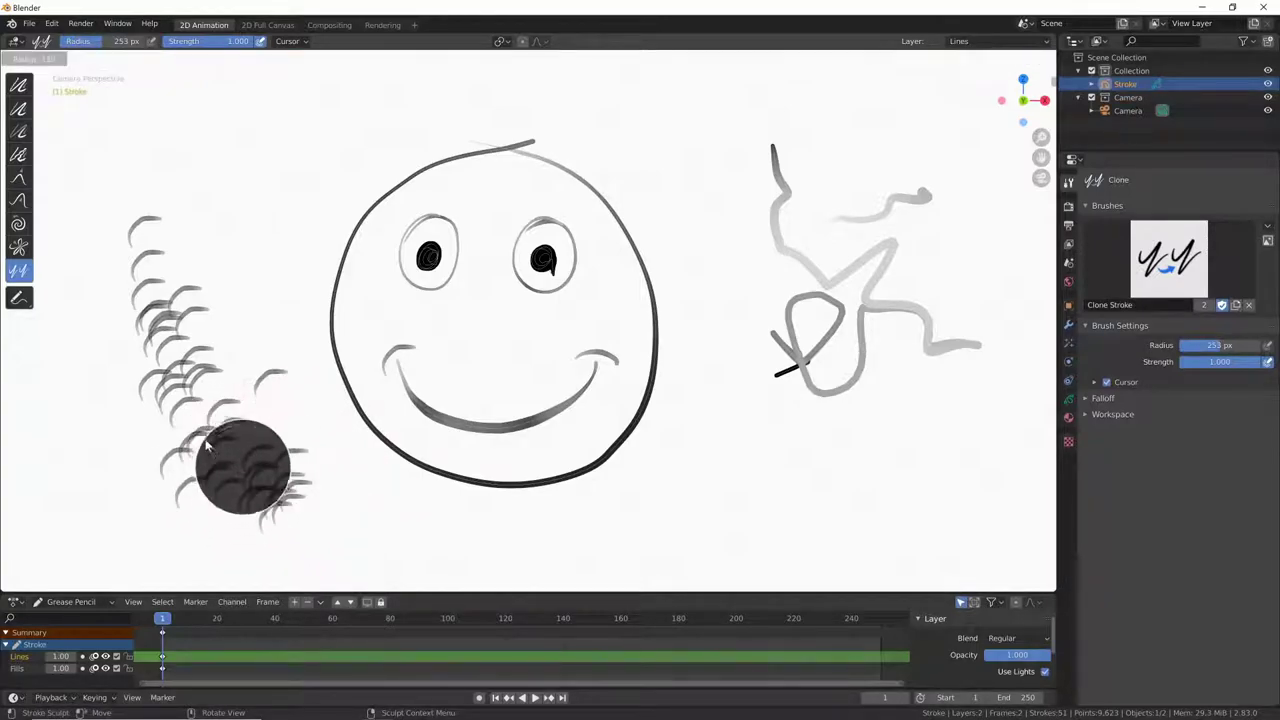
{"action": "left_click", "coordinate": [207, 447]}
{"action": "key", "text": "shift+f"}
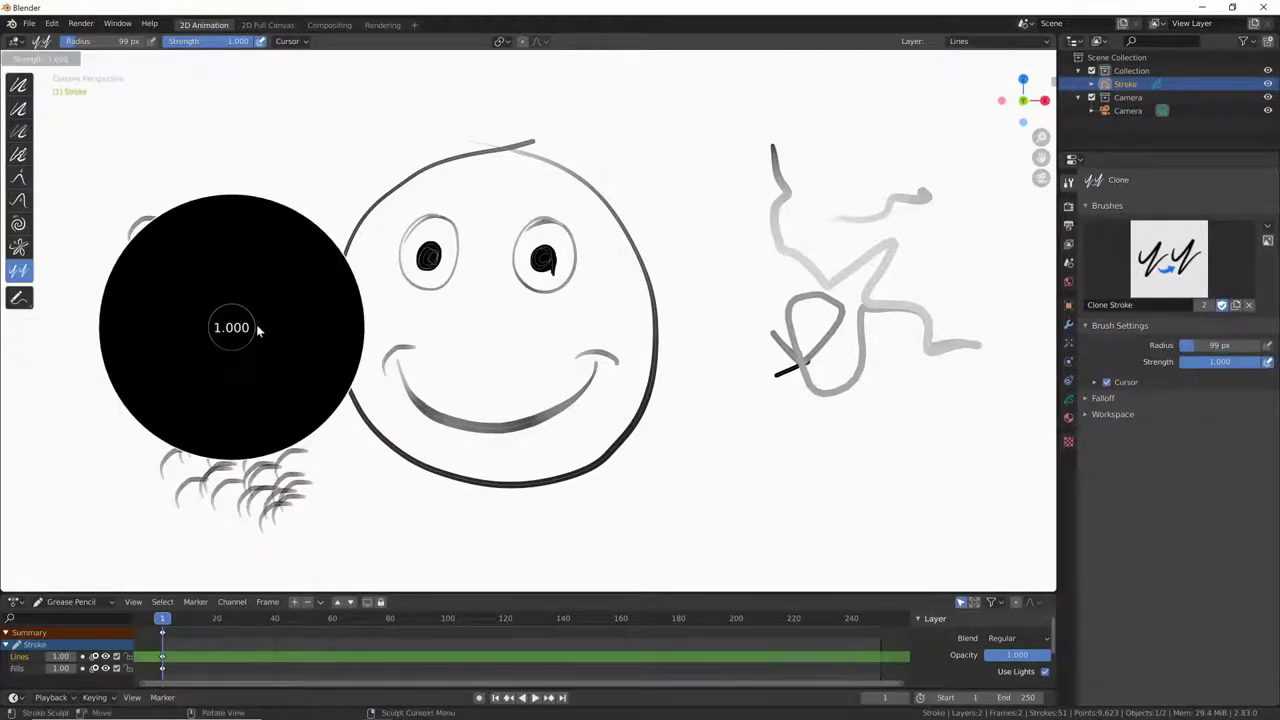
{"action": "left_click", "coordinate": [138, 367]}
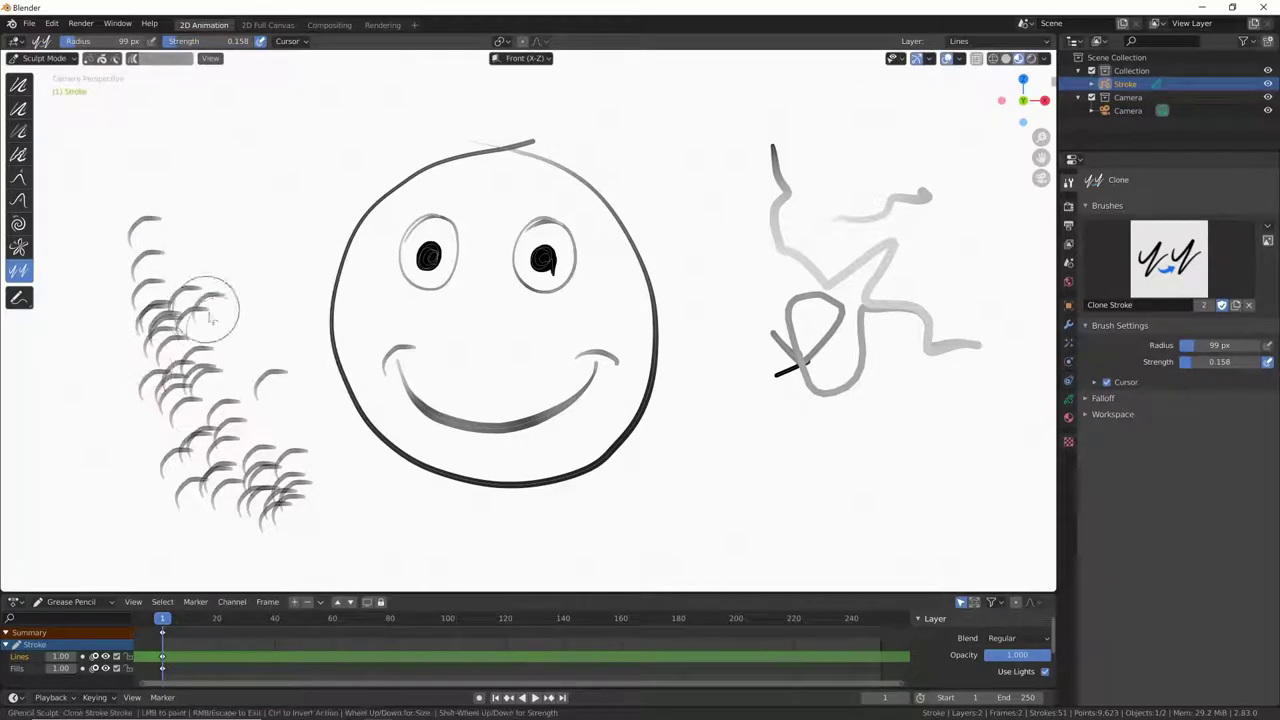
- Scatter fainter arc copies around the face and below the right scribble, then pick the Grab brush
{"action": "left_click", "coordinate": [209, 313]}
{"action": "left_click", "coordinate": [223, 294]}
{"action": "left_click", "coordinate": [183, 194]}
{"action": "left_click", "coordinate": [500, 497]}
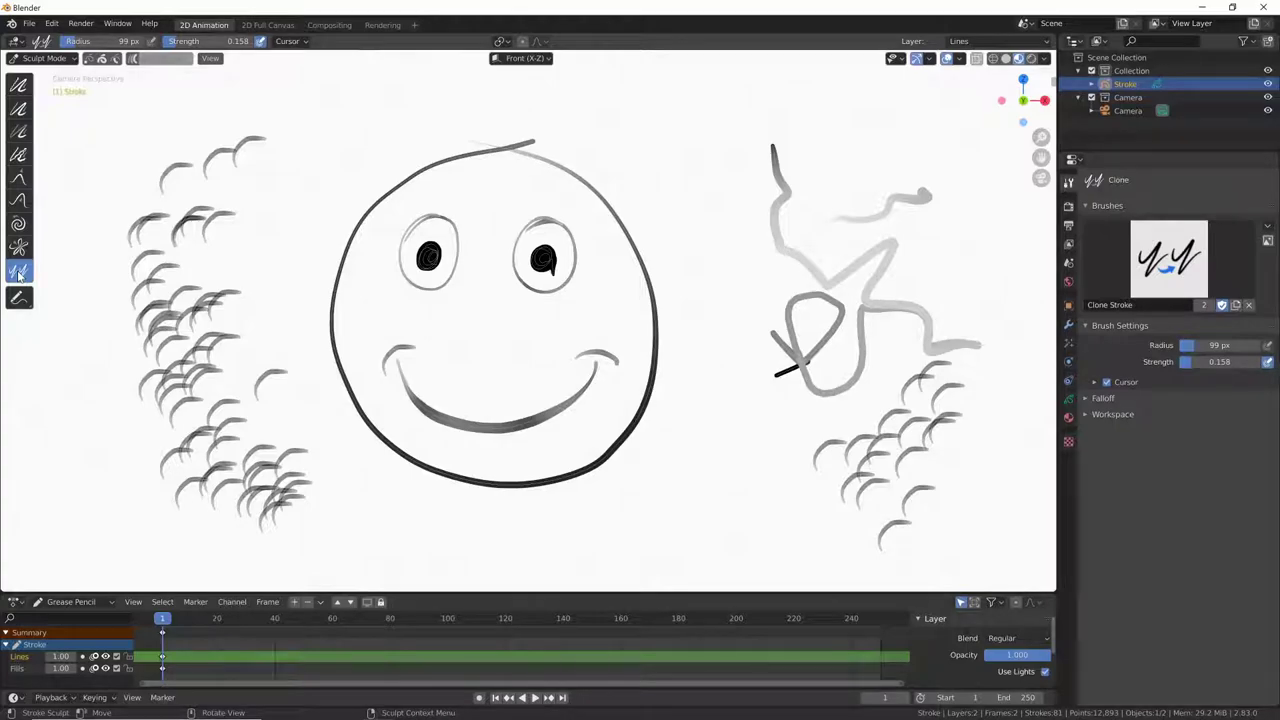
{"action": "left_click", "coordinate": [20, 180]}
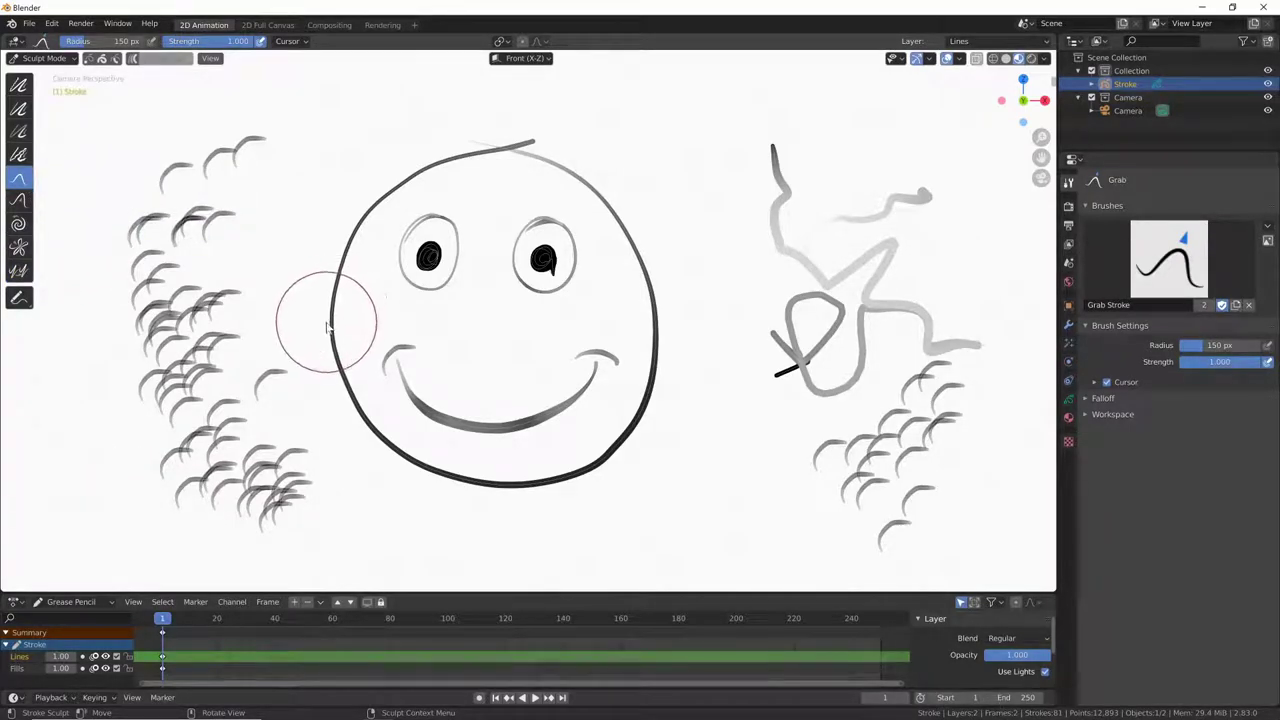
- Grab-drag the face outline into a pointed nose, undo it, and expand the brush Falloff settings
{"action": "mouse_move", "coordinate": [326, 334]}
{"action": "left_mouse_down"}
{"action": "mouse_move", "coordinate": [327, 320]}
{"action": "mouse_move", "coordinate": [266, 317]}
{"action": "left_mouse_up"}
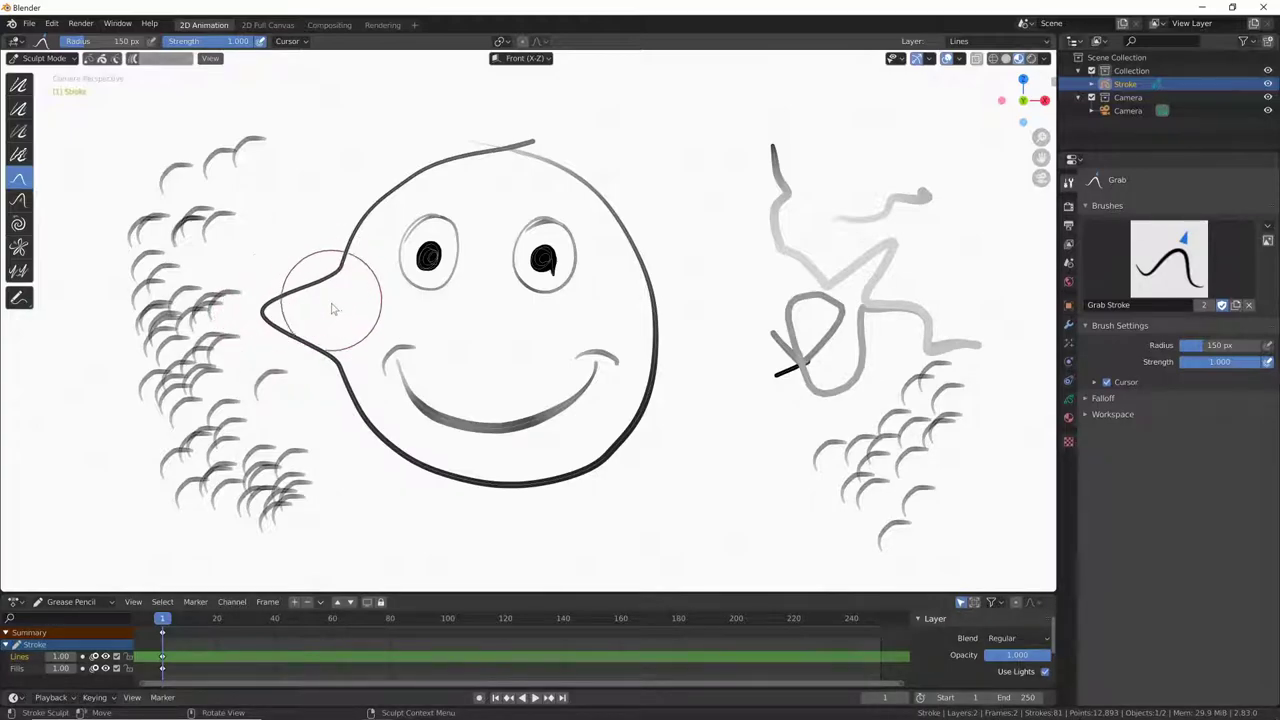
{"action": "mouse_move", "coordinate": [311, 298]}
{"action": "left_mouse_down"}
{"action": "mouse_move", "coordinate": [301, 316]}
{"action": "mouse_move", "coordinate": [298, 297]}
{"action": "left_mouse_up"}
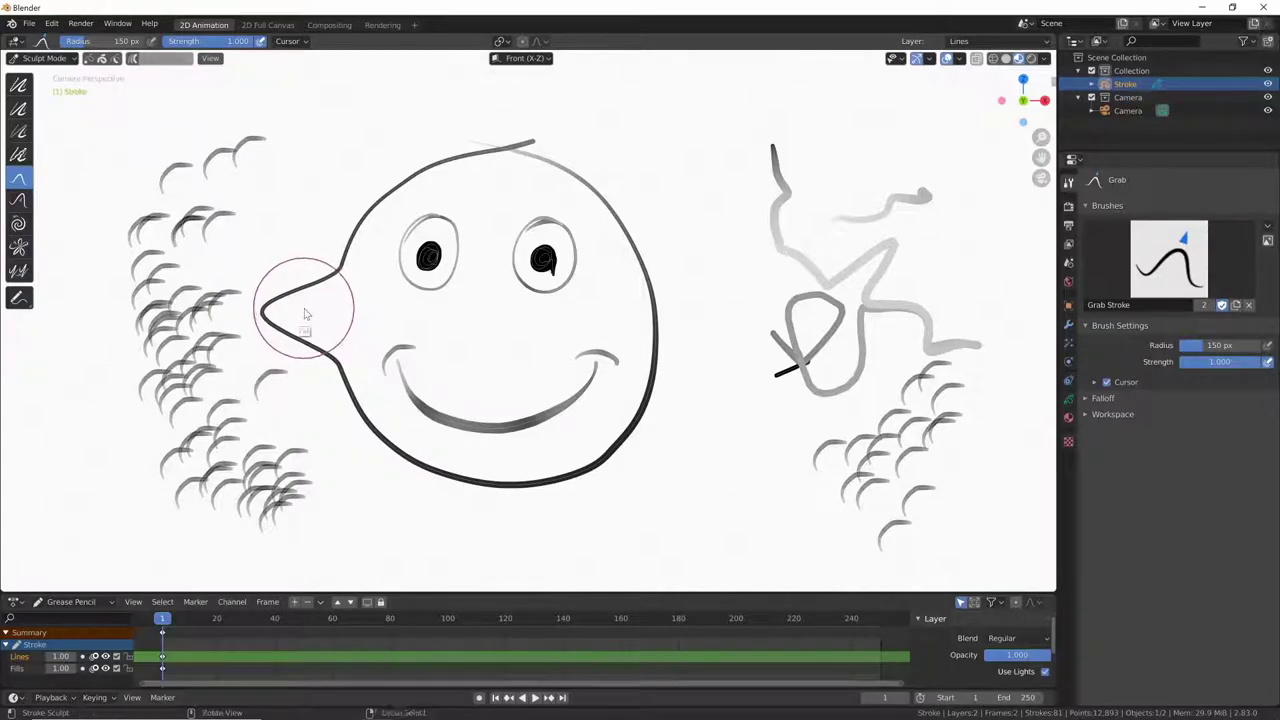
{"action": "left_click_drag", "start_coordinate": [334, 318], "coordinate": [252, 318]}
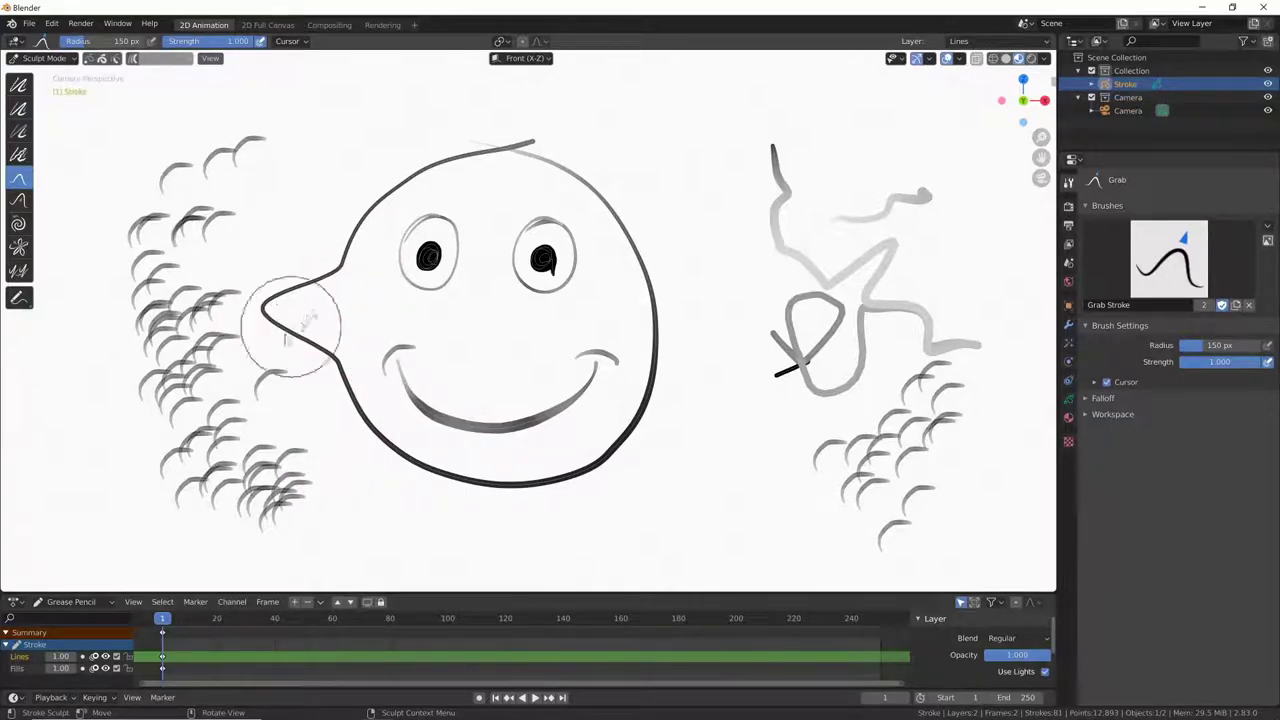
{"action": "key", "text": "ctrl+z"}
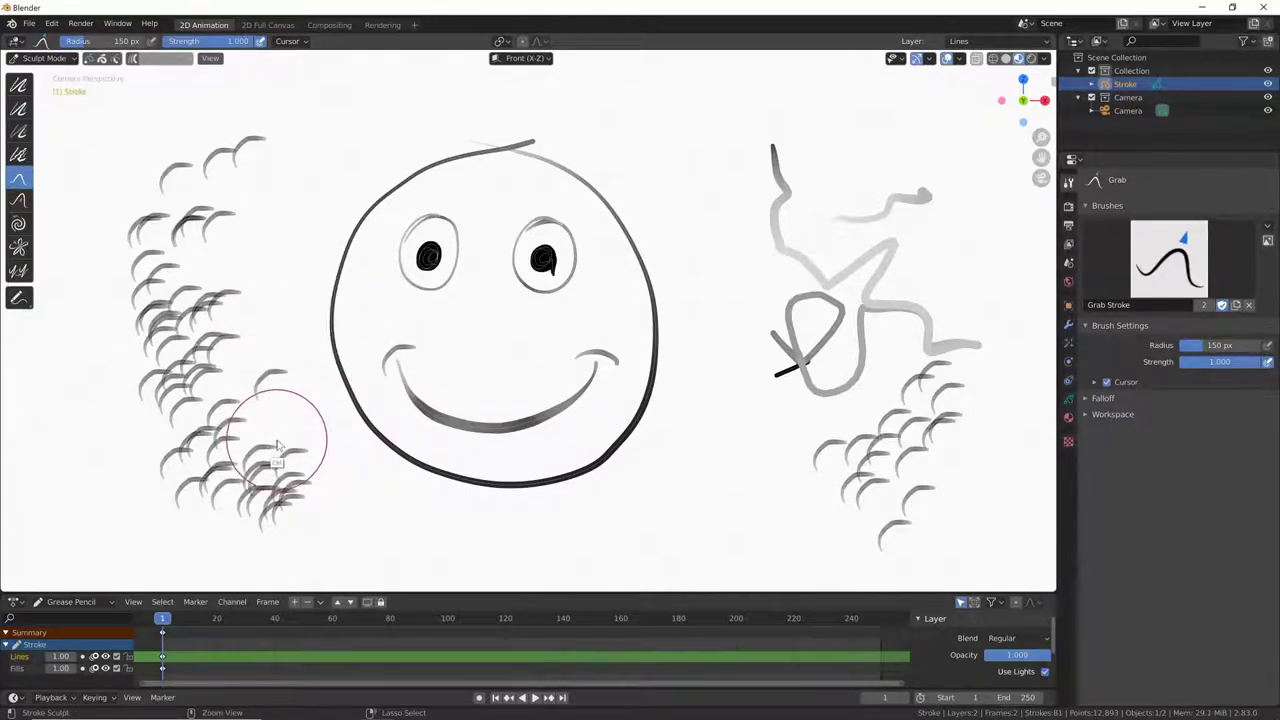
{"action": "left_click", "coordinate": [1086, 398]}
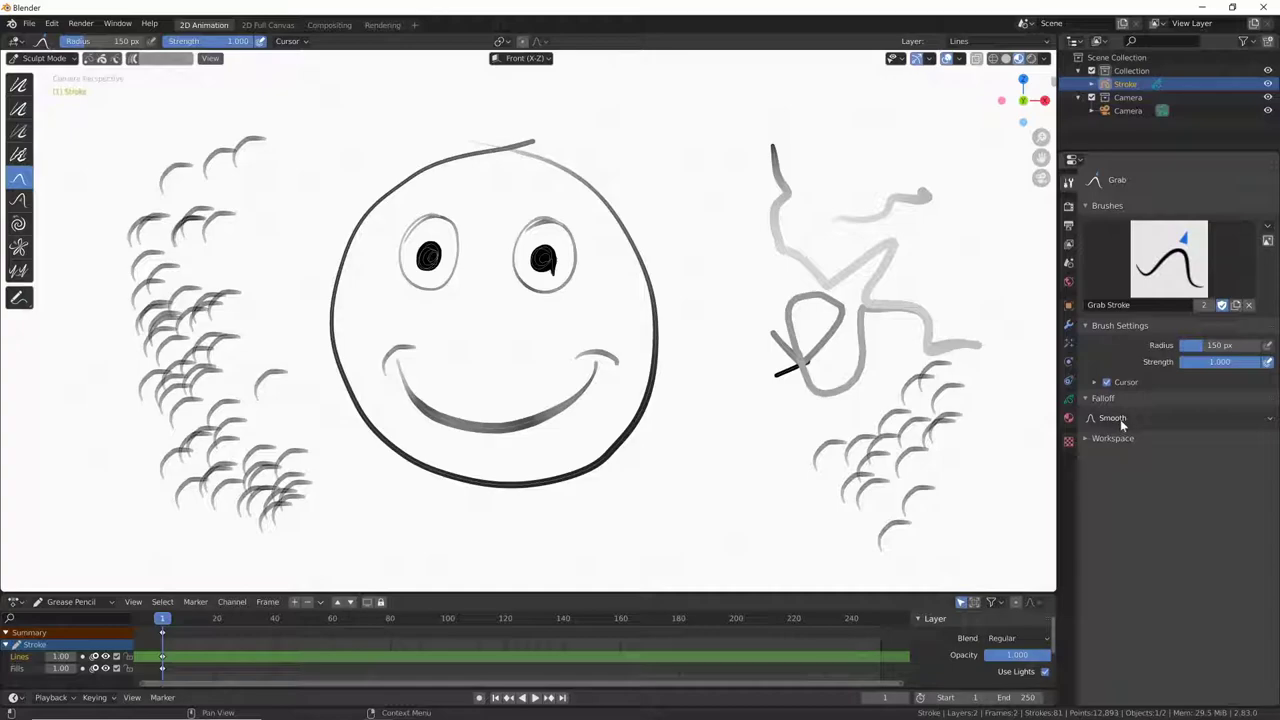
- With Constant falloff, bulge the lower-right outline, then shrink the brush to 55 px and zigzag the tail
{"action": "left_click", "coordinate": [1161, 418]}
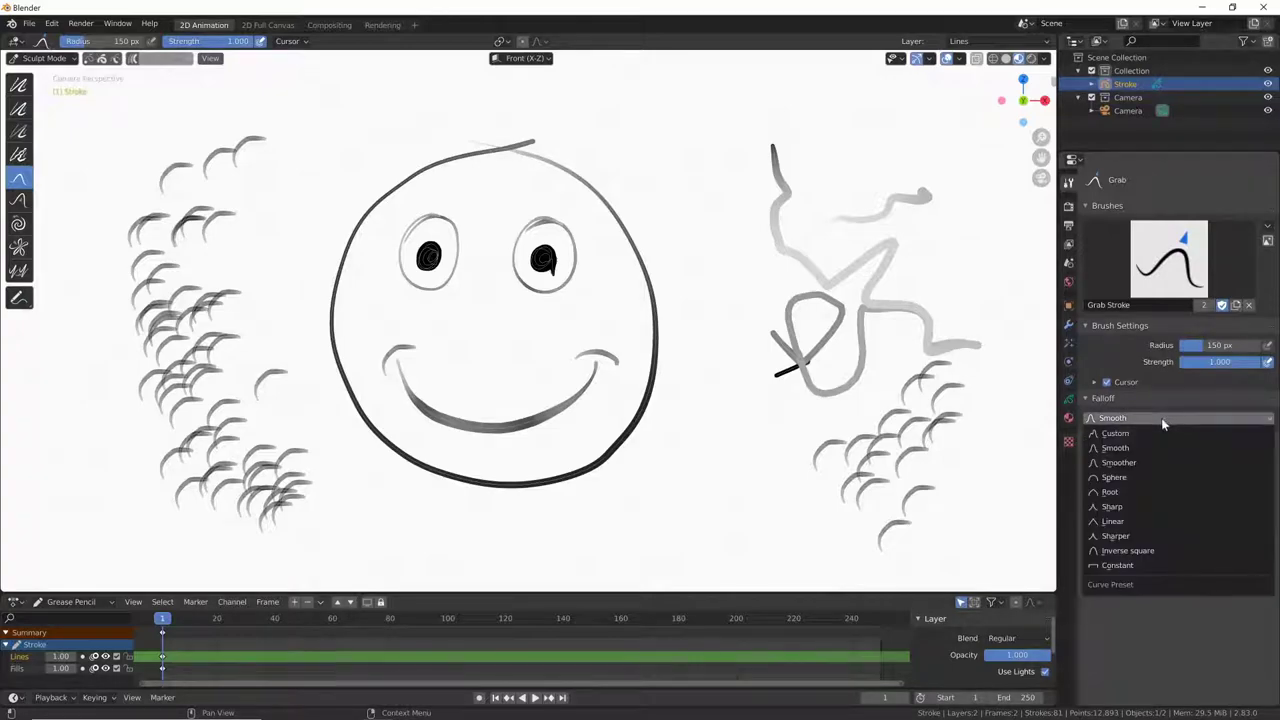
{"action": "left_click", "coordinate": [1127, 567]}
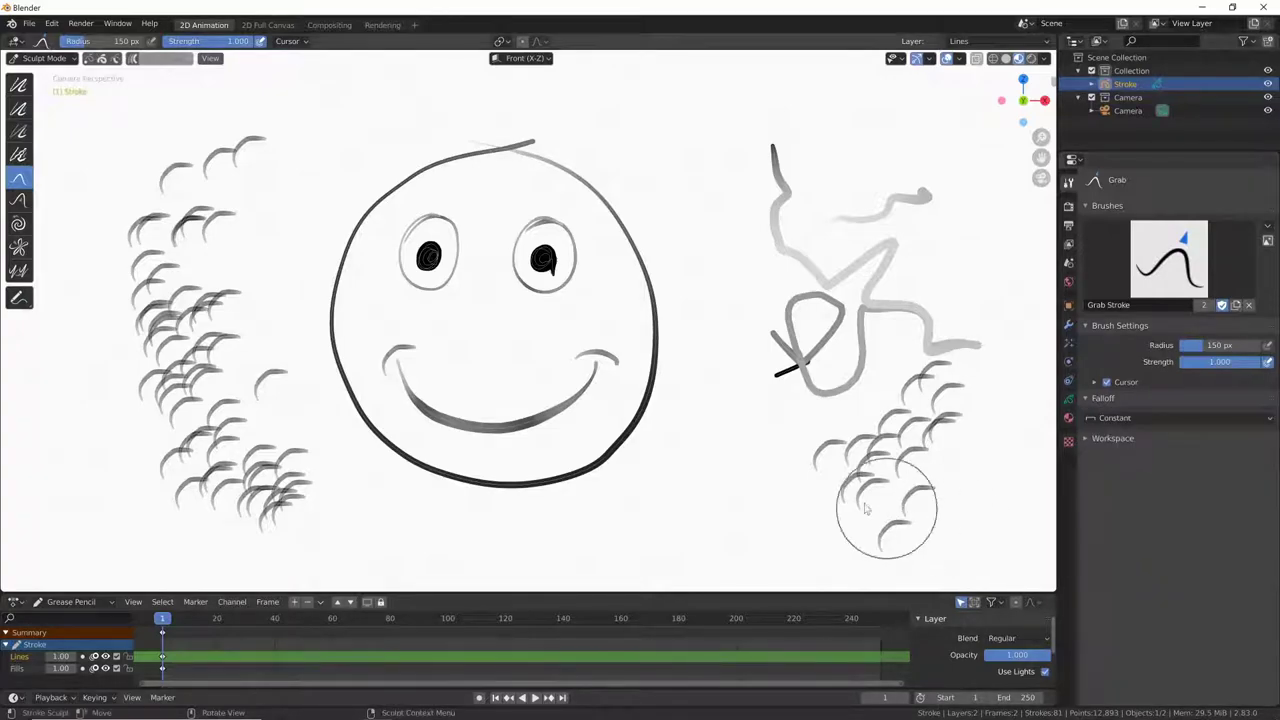
{"action": "mouse_move", "coordinate": [637, 425]}
{"action": "left_mouse_down"}
{"action": "mouse_move", "coordinate": [697, 455]}
{"action": "mouse_move", "coordinate": [748, 523]}
{"action": "mouse_move", "coordinate": [694, 428]}
{"action": "mouse_move", "coordinate": [700, 454]}
{"action": "left_mouse_up"}
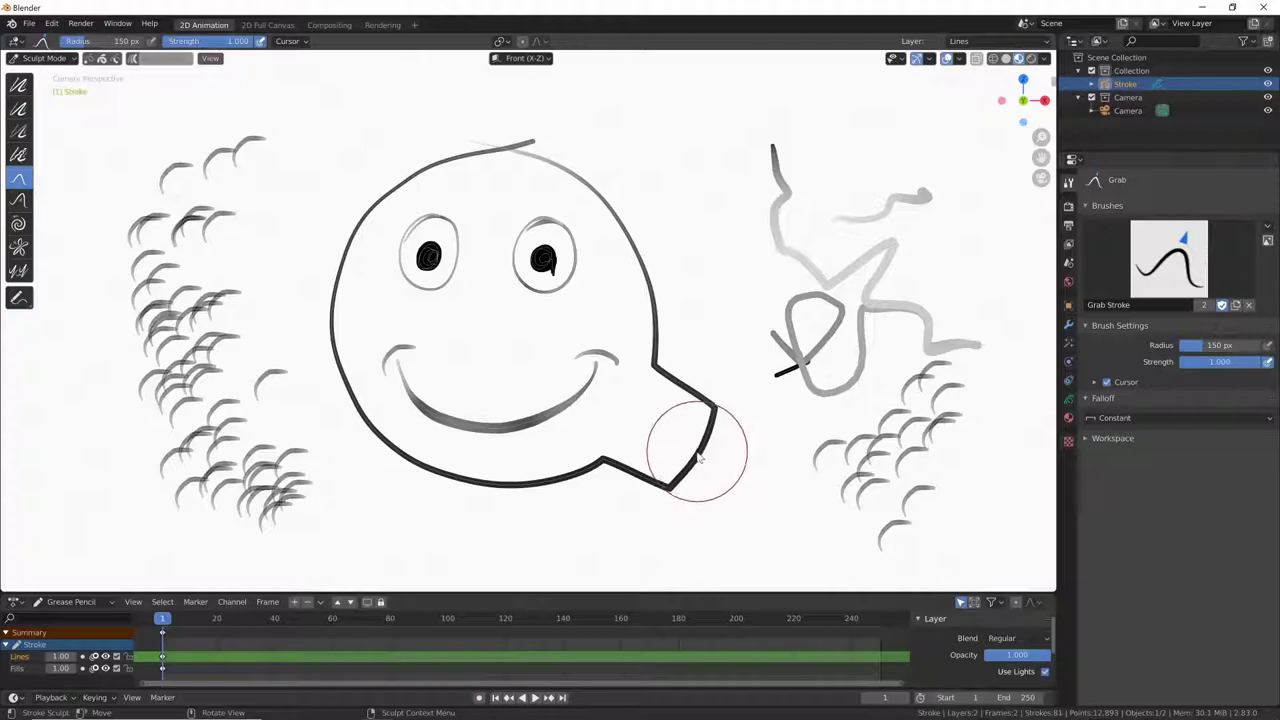
{"action": "key", "text": "f"}
{"action": "left_click", "coordinate": [666, 451]}
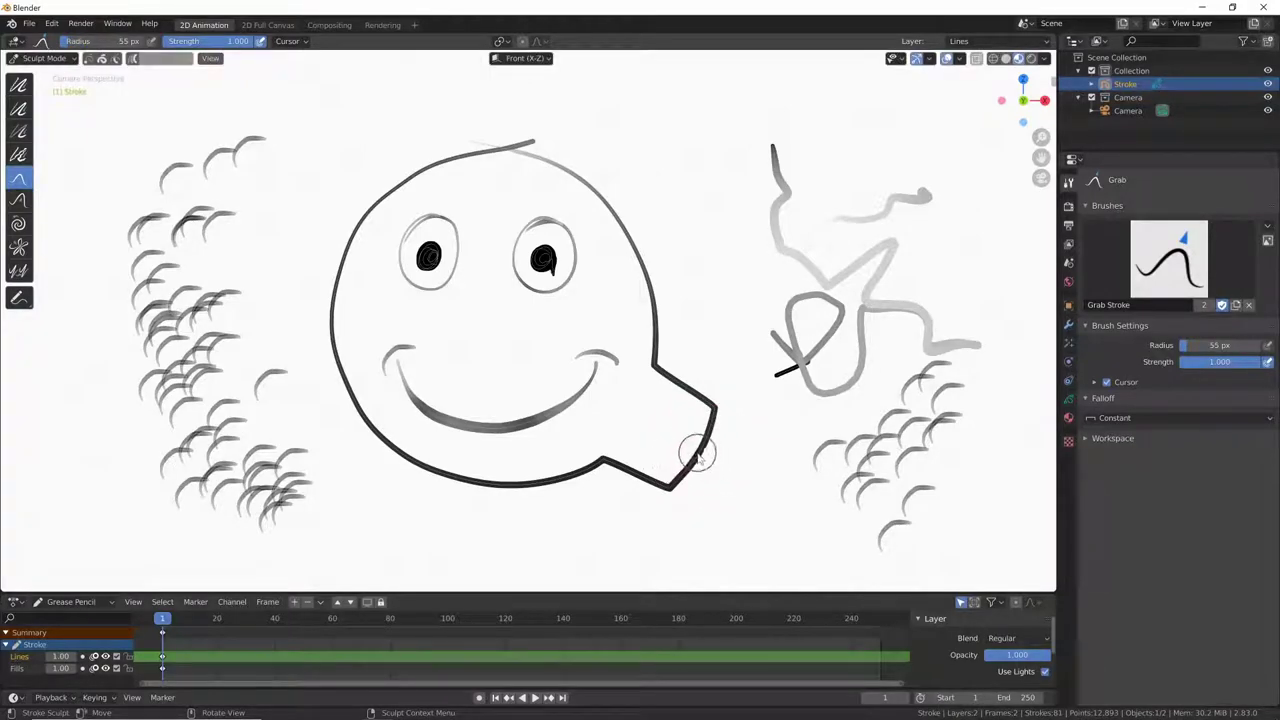
{"action": "left_click_drag", "start_coordinate": [694, 449], "coordinate": [742, 486]}
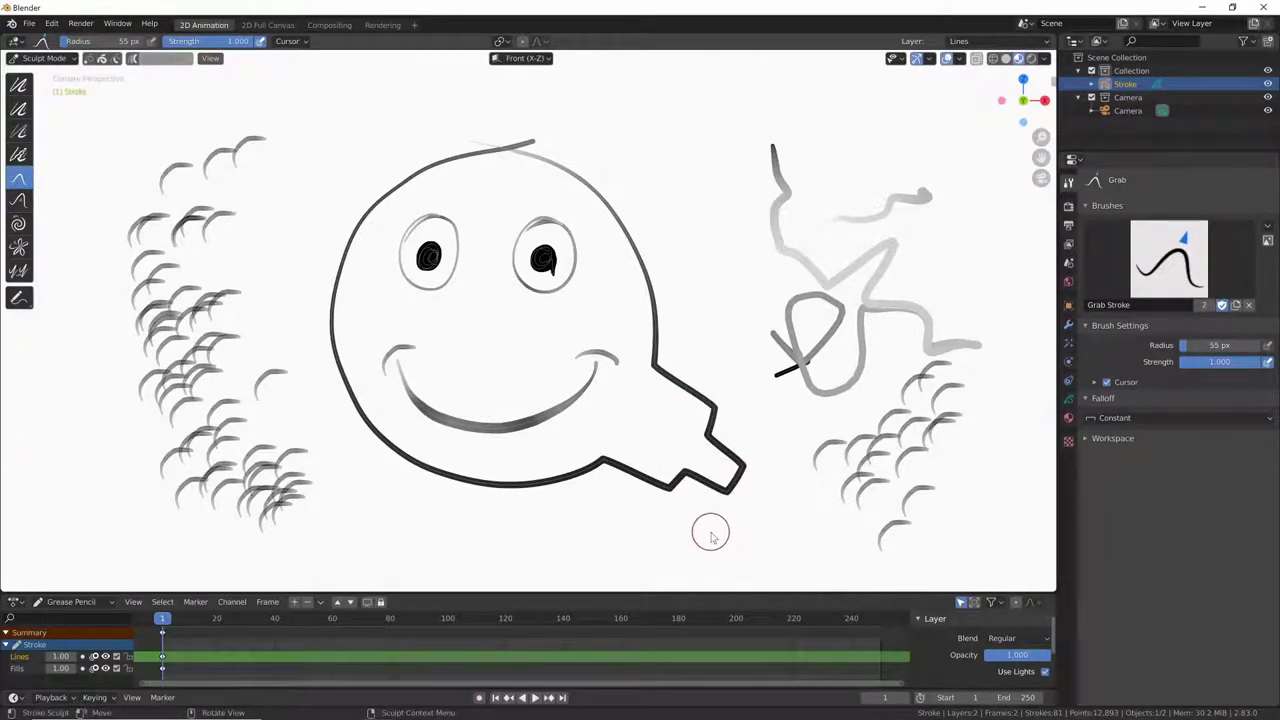
- Switch falloff to Sphere, then Sharp, and pull the upper-right outline into a spike
{"action": "left_click", "coordinate": [1149, 417]}
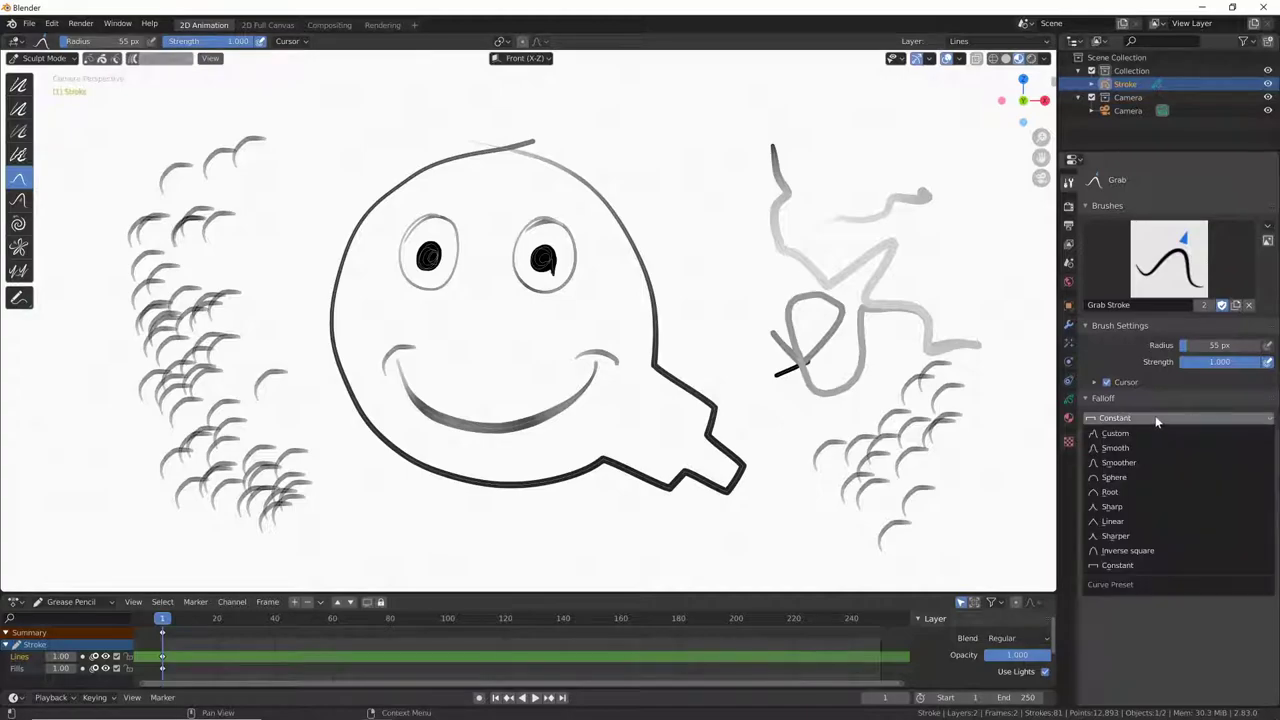
{"action": "left_click", "coordinate": [1138, 479]}
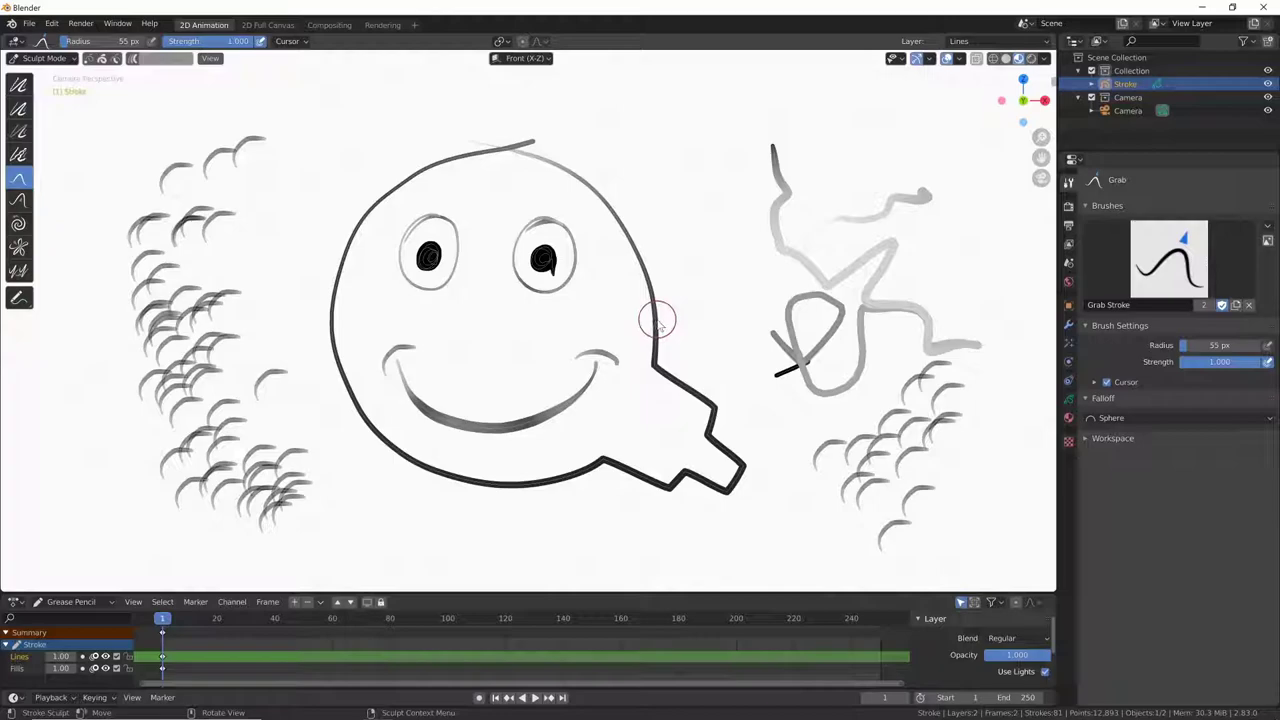
{"action": "mouse_move", "coordinate": [657, 324]}
{"action": "left_mouse_down"}
{"action": "mouse_move", "coordinate": [652, 305]}
{"action": "mouse_move", "coordinate": [690, 305]}
{"action": "left_mouse_up"}
{"action": "scroll", "coordinate": [652, 305], "scroll_direction": "up", "scroll_amount": 20}
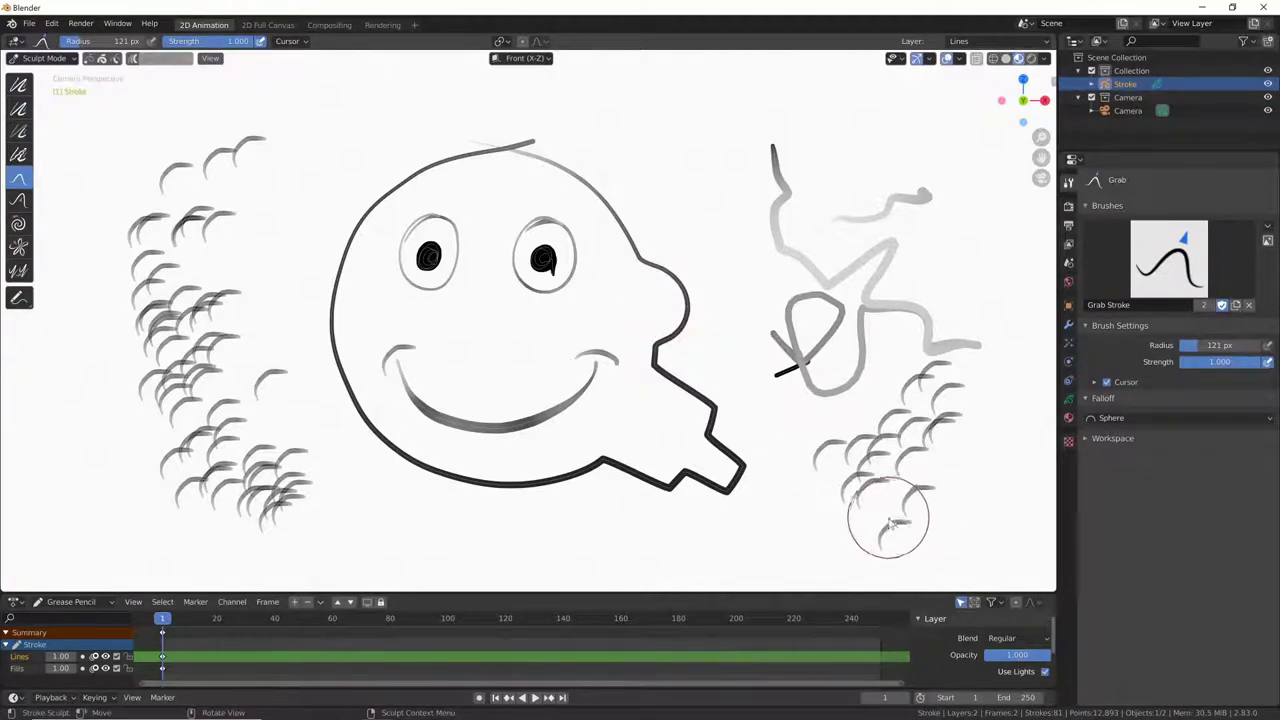
{"action": "left_click", "coordinate": [1134, 418]}
{"action": "left_click", "coordinate": [1138, 470]}
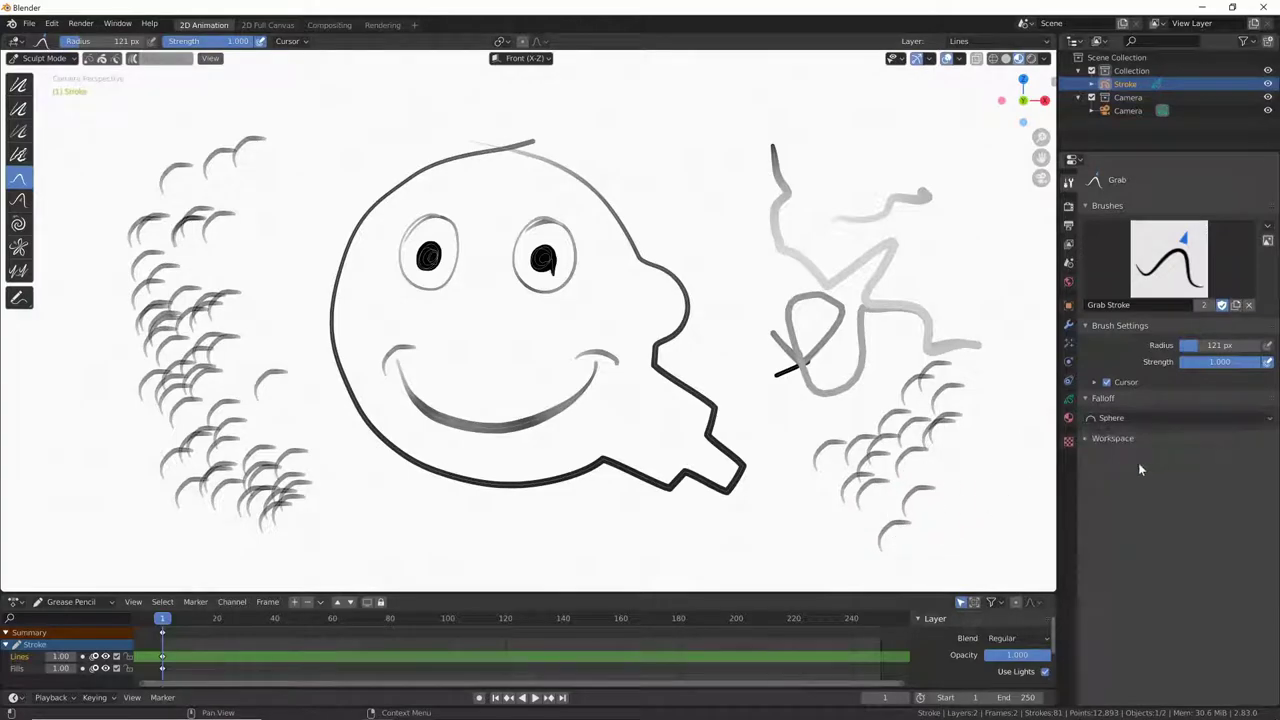
{"action": "left_click", "coordinate": [1150, 418]}
{"action": "left_click", "coordinate": [1123, 508]}
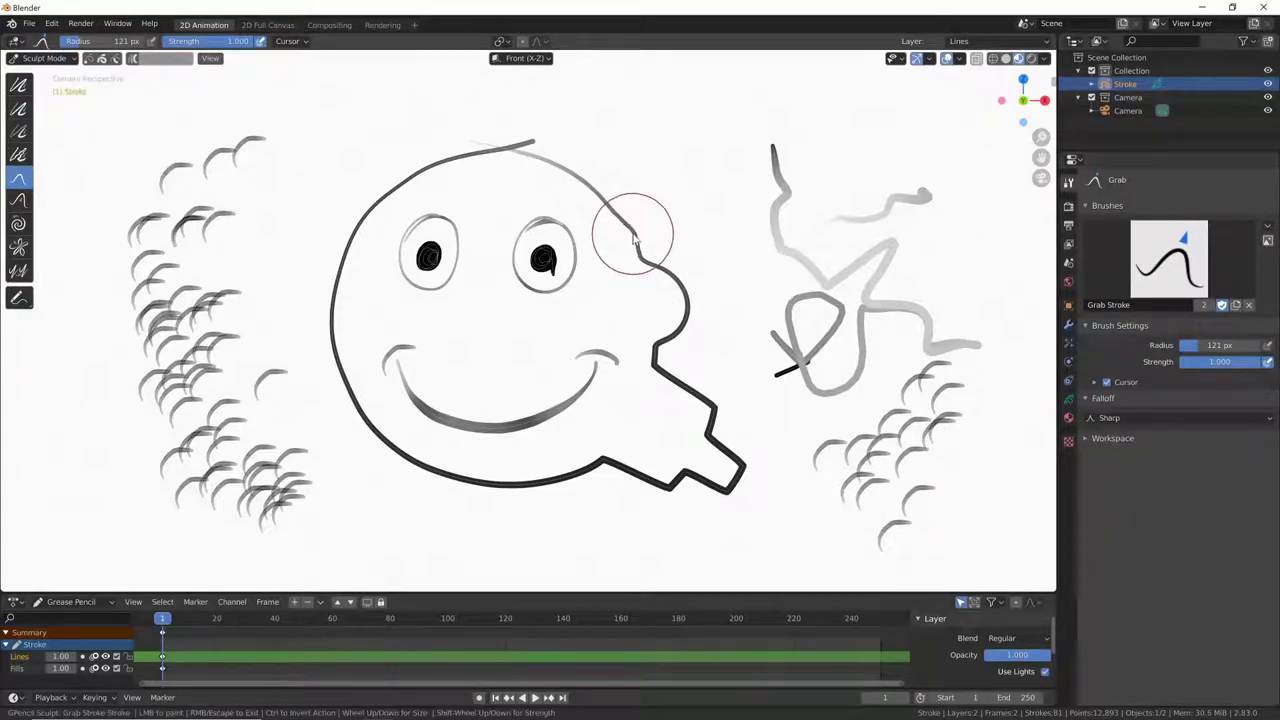
{"action": "left_click_drag", "start_coordinate": [633, 235], "coordinate": [700, 220]}
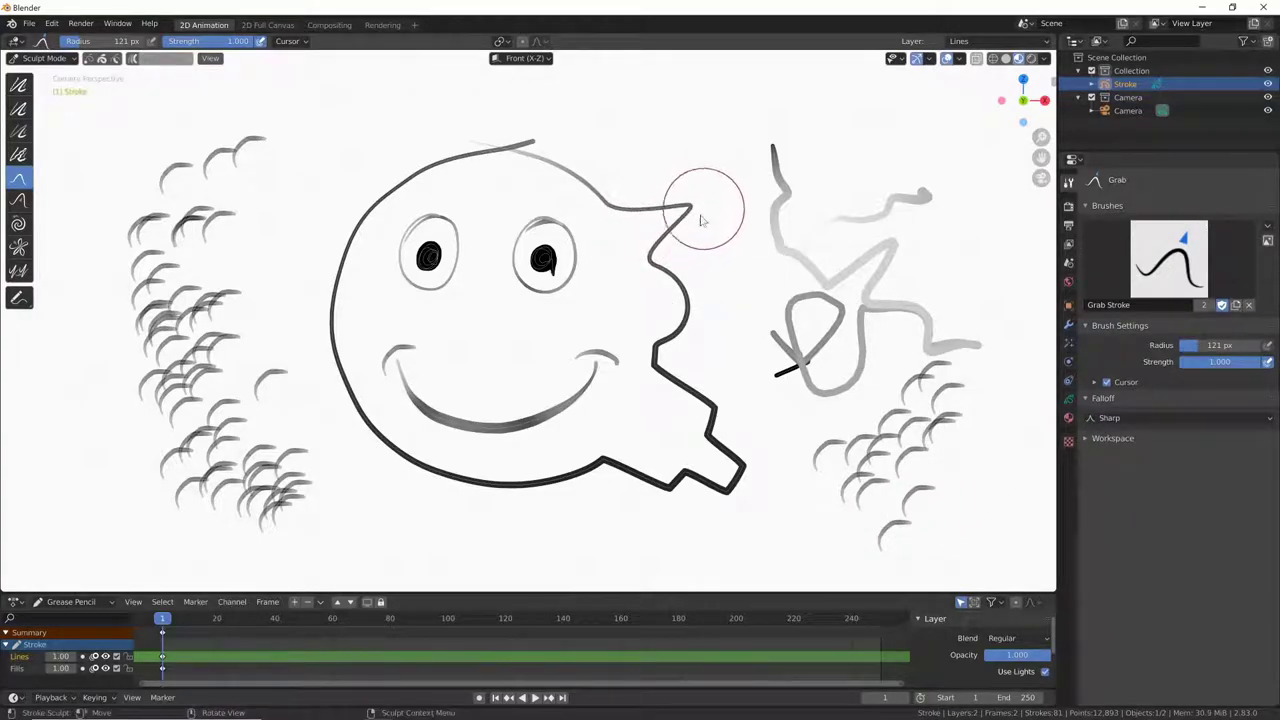
- Set Inverse square falloff and drag the face's bottom outline downward
{"action": "left_click", "coordinate": [1150, 418]}
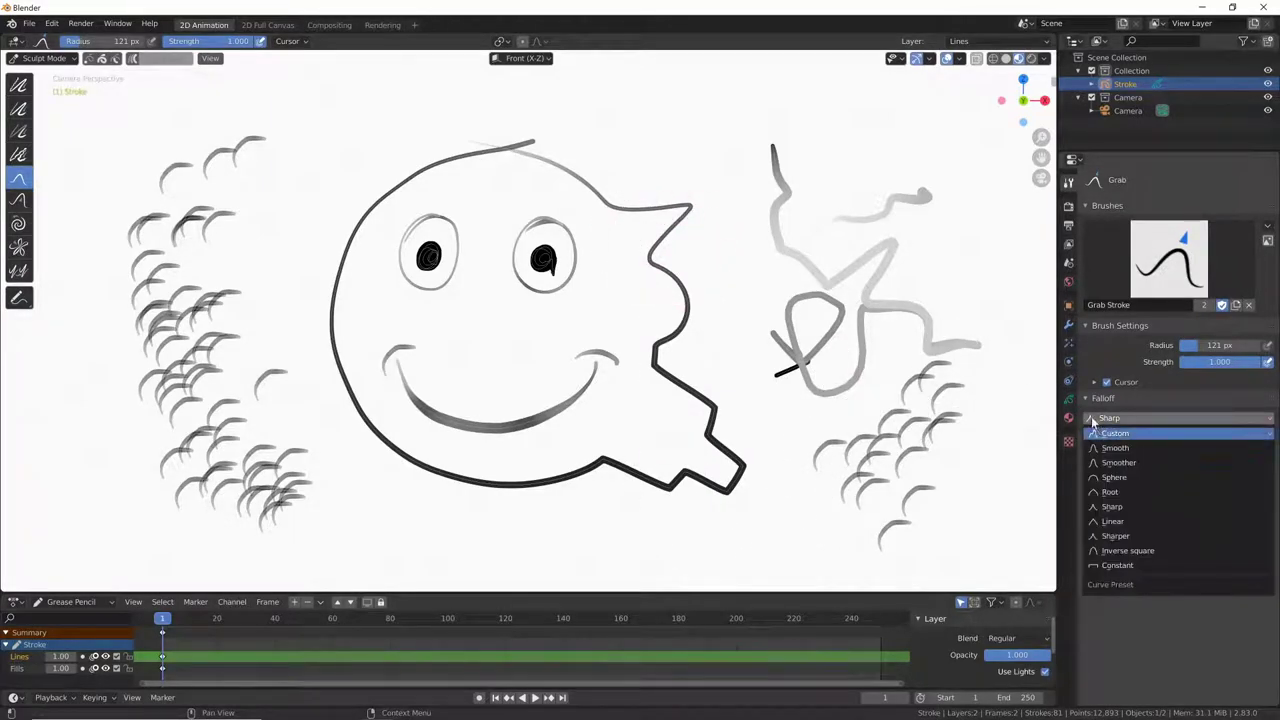
{"action": "left_click", "coordinate": [1128, 550]}
{"action": "left_click_drag", "start_coordinate": [550, 476], "coordinate": [550, 540]}
{"action": "left_click", "coordinate": [70, 60]}
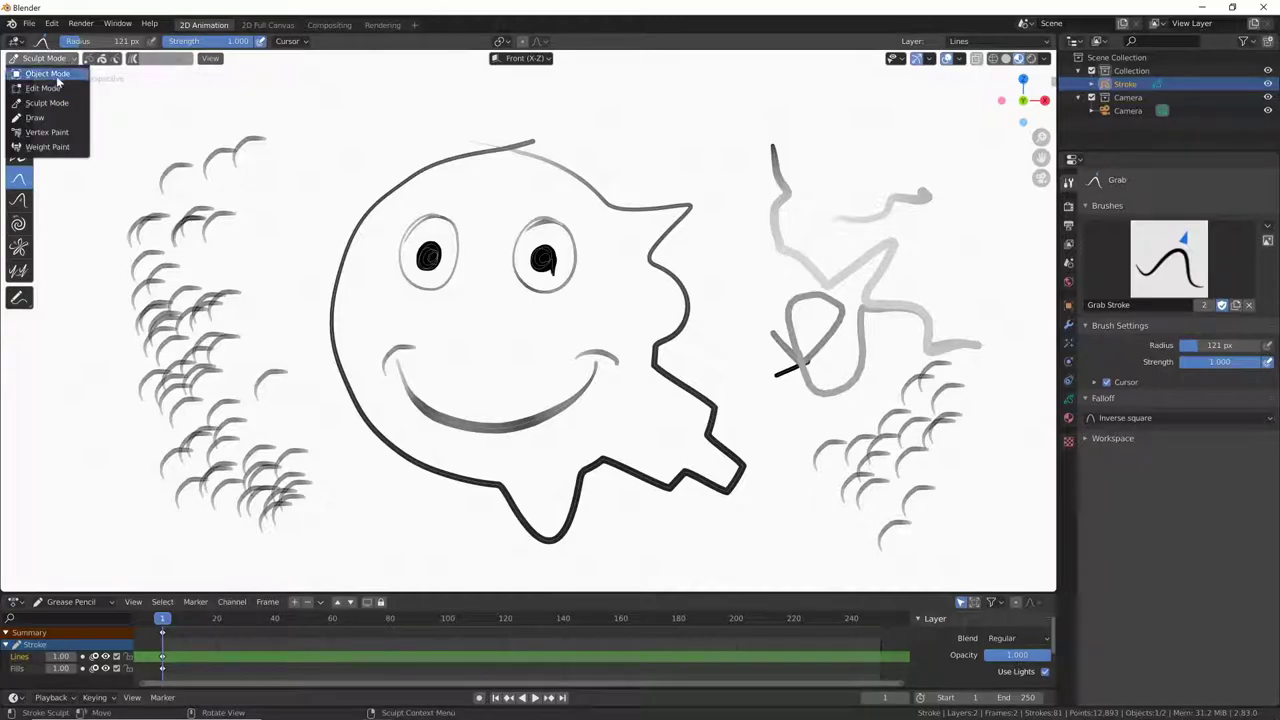
- In Draw mode, draw a rectangle at the lower left with the Box tool
{"action": "left_click", "coordinate": [55, 119]}
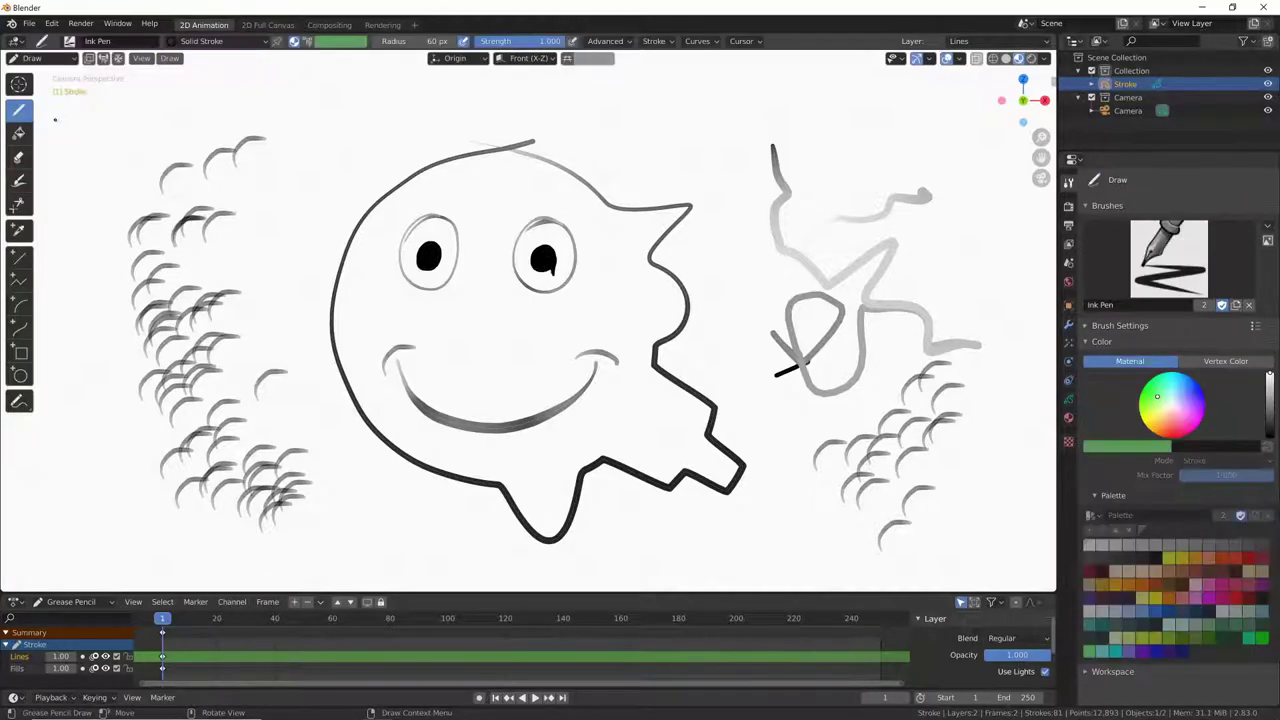
{"action": "left_click", "coordinate": [21, 346]}
{"action": "left_click_drag", "start_coordinate": [50, 446], "coordinate": [125, 547]}
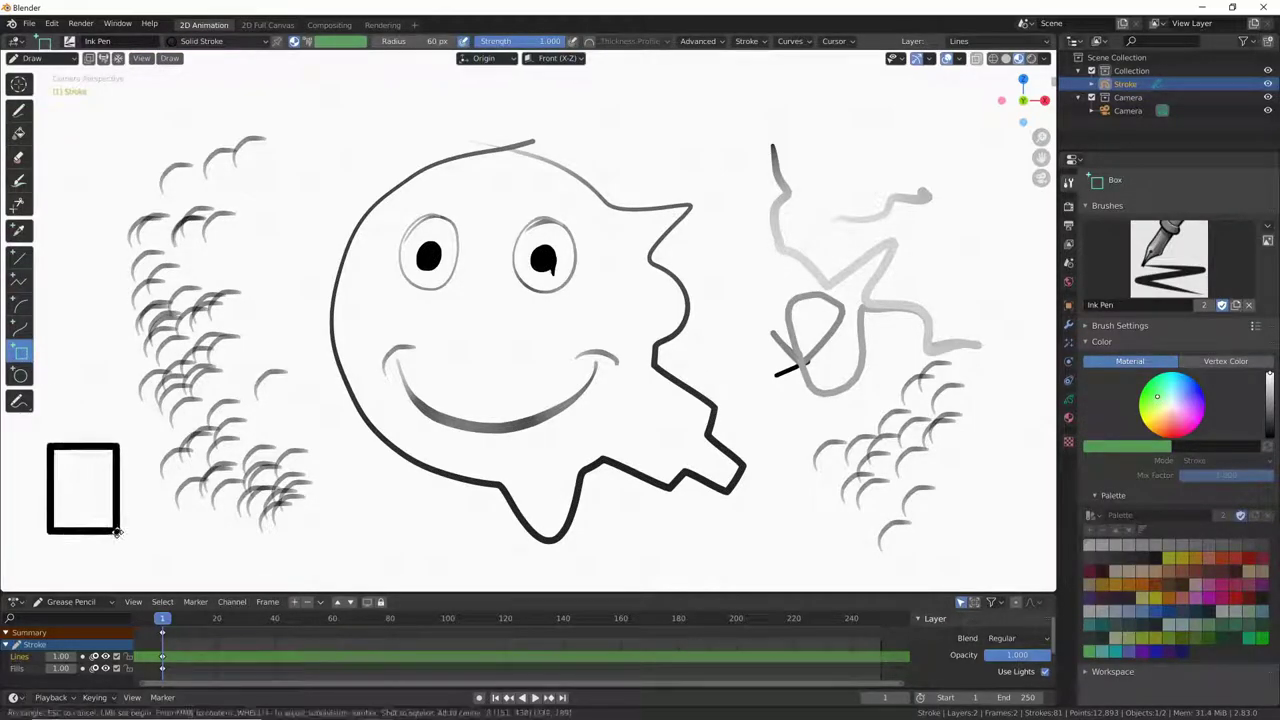
{"action": "key", "text": "Return"}
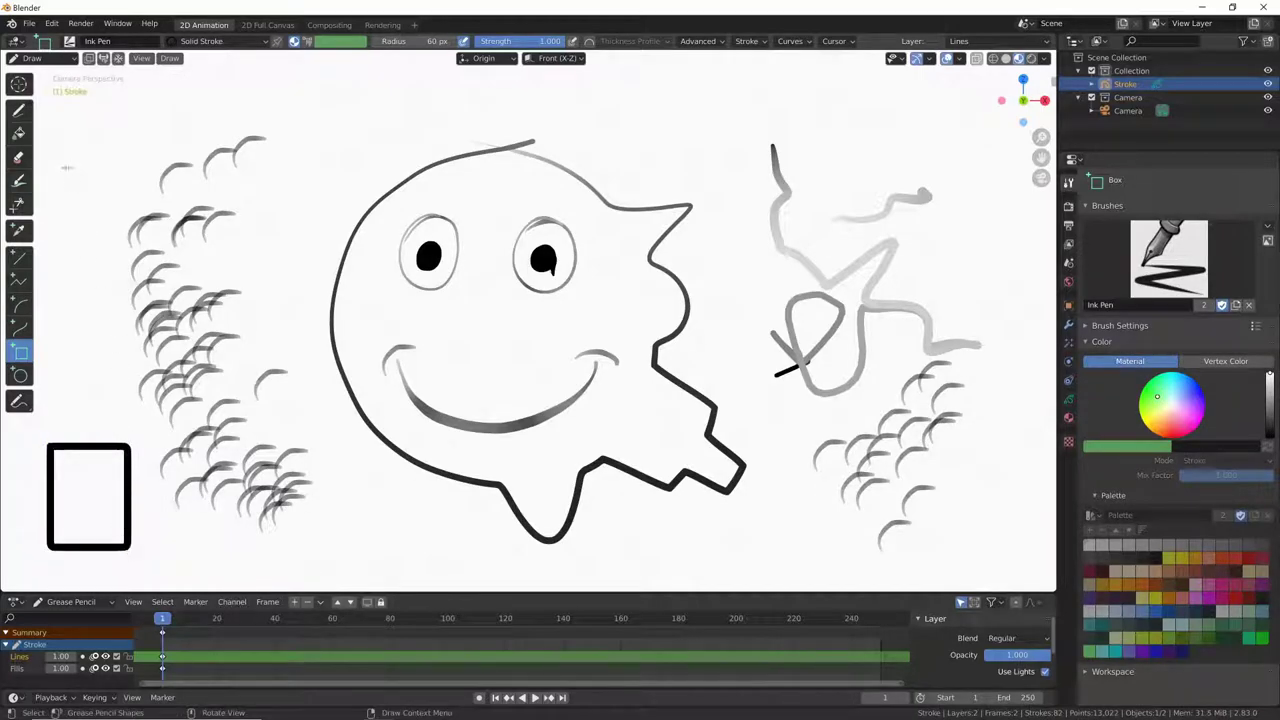
- Back in Sculpt Mode, set Root falloff and grab the rectangle's top edge up into a point
{"action": "left_click", "coordinate": [30, 57]}
{"action": "left_click", "coordinate": [45, 99]}
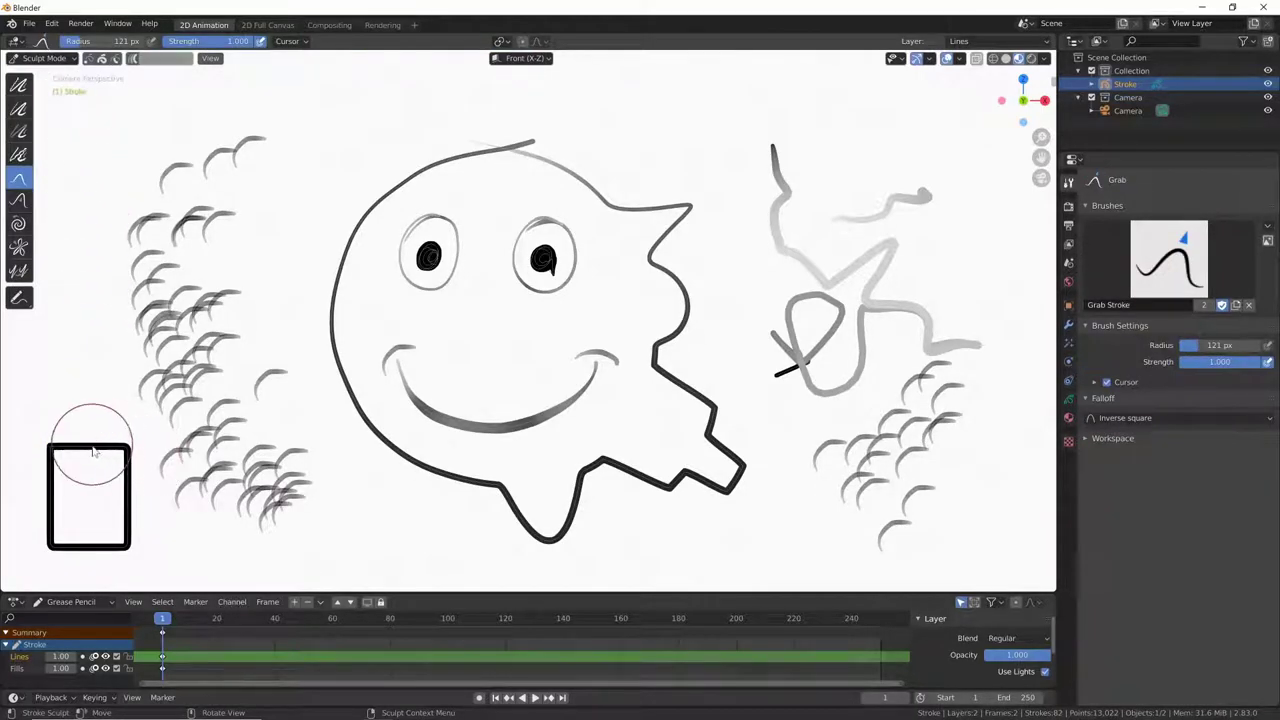
{"action": "left_click_drag", "start_coordinate": [93, 453], "coordinate": [88, 412]}
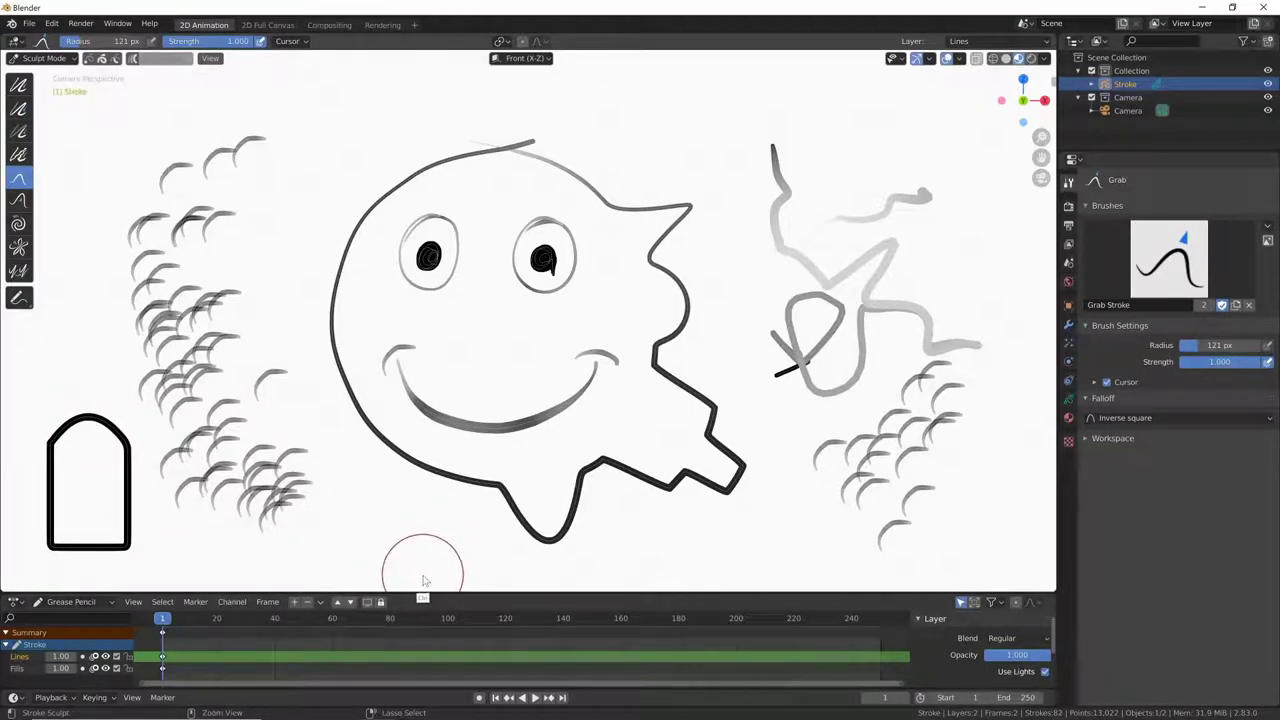
{"action": "key", "text": "ctrl+z"}
{"action": "left_click", "coordinate": [1175, 417]}
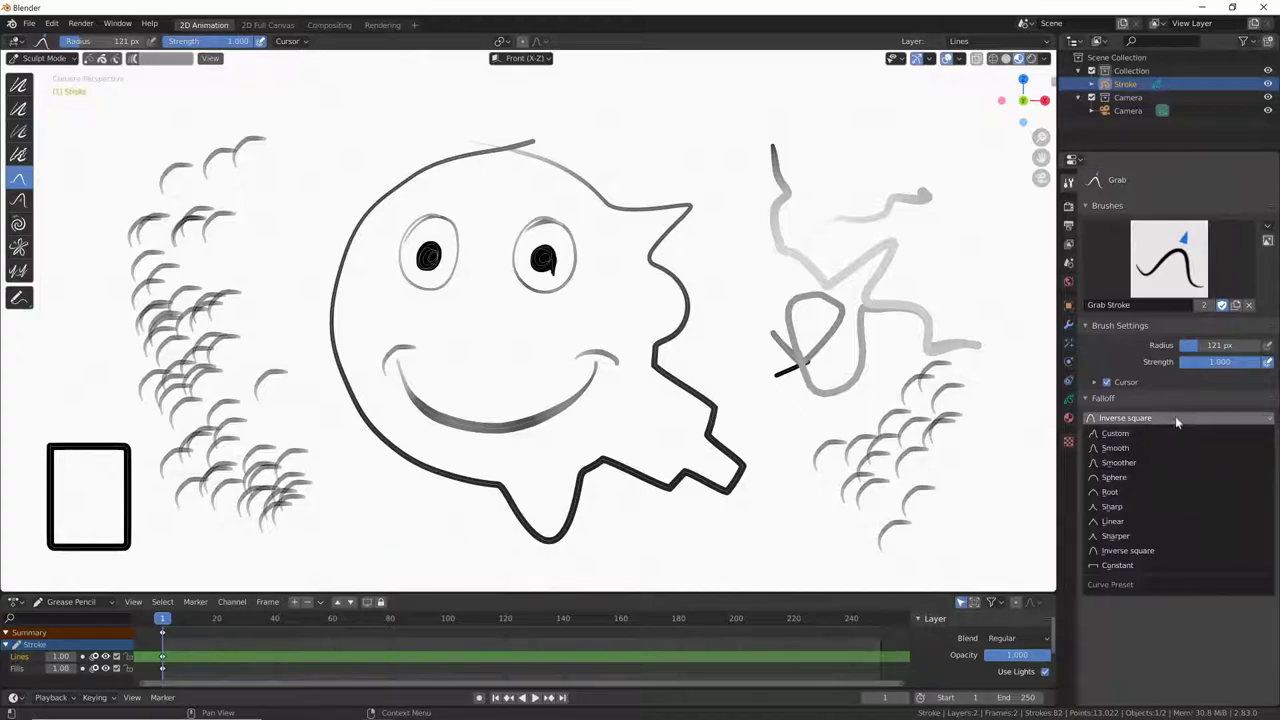
{"action": "left_click", "coordinate": [1149, 493]}
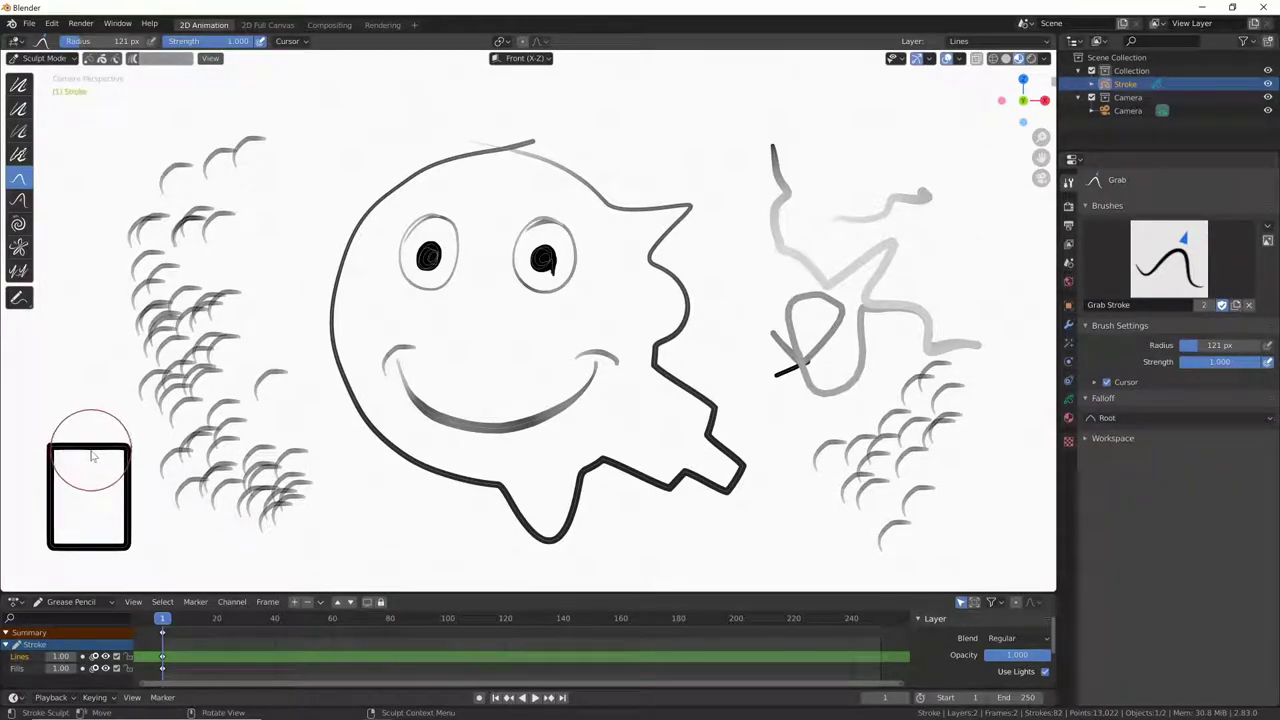
{"action": "left_click_drag", "start_coordinate": [92, 456], "coordinate": [89, 410]}
{"action": "scroll", "coordinate": [93, 448], "scroll_direction": "up", "scroll_amount": 5}
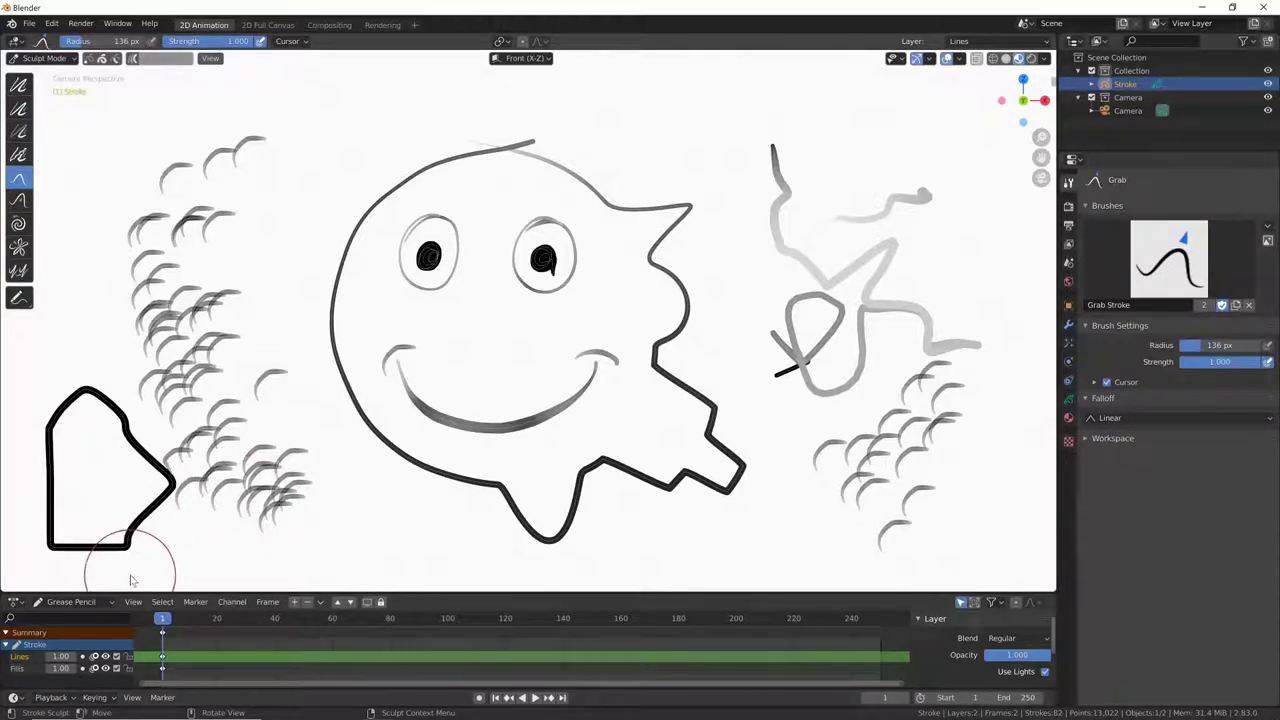
- Set the brush Cursor Color to bright green and nudge the head's upper-right outline
{"action": "left_click", "coordinate": [1094, 384]}
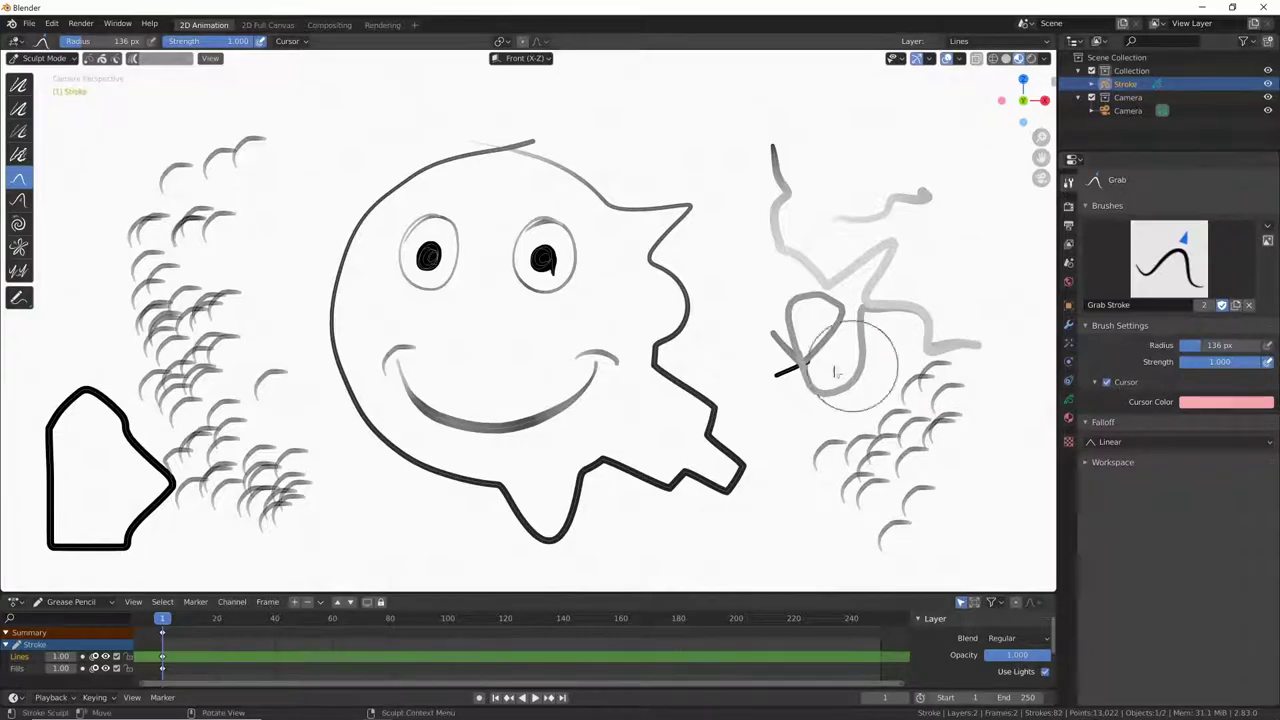
{"action": "left_click", "coordinate": [1107, 382]}
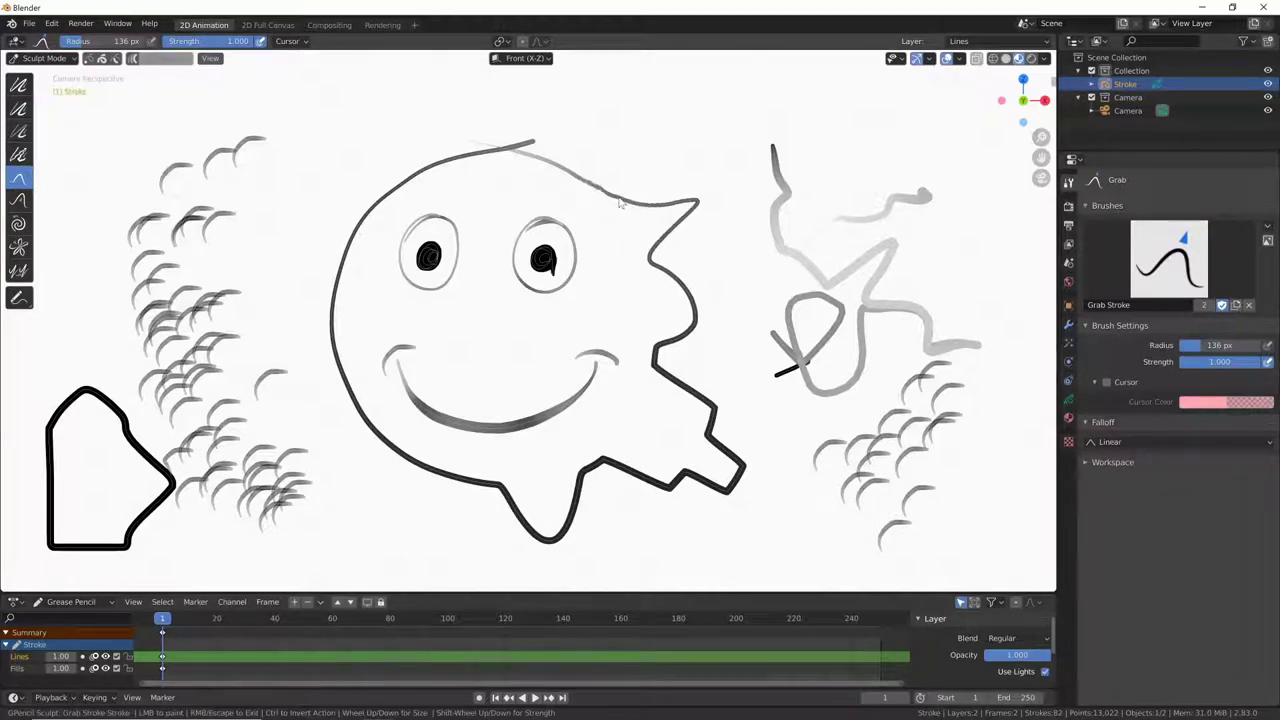
{"action": "left_click", "coordinate": [1107, 382]}
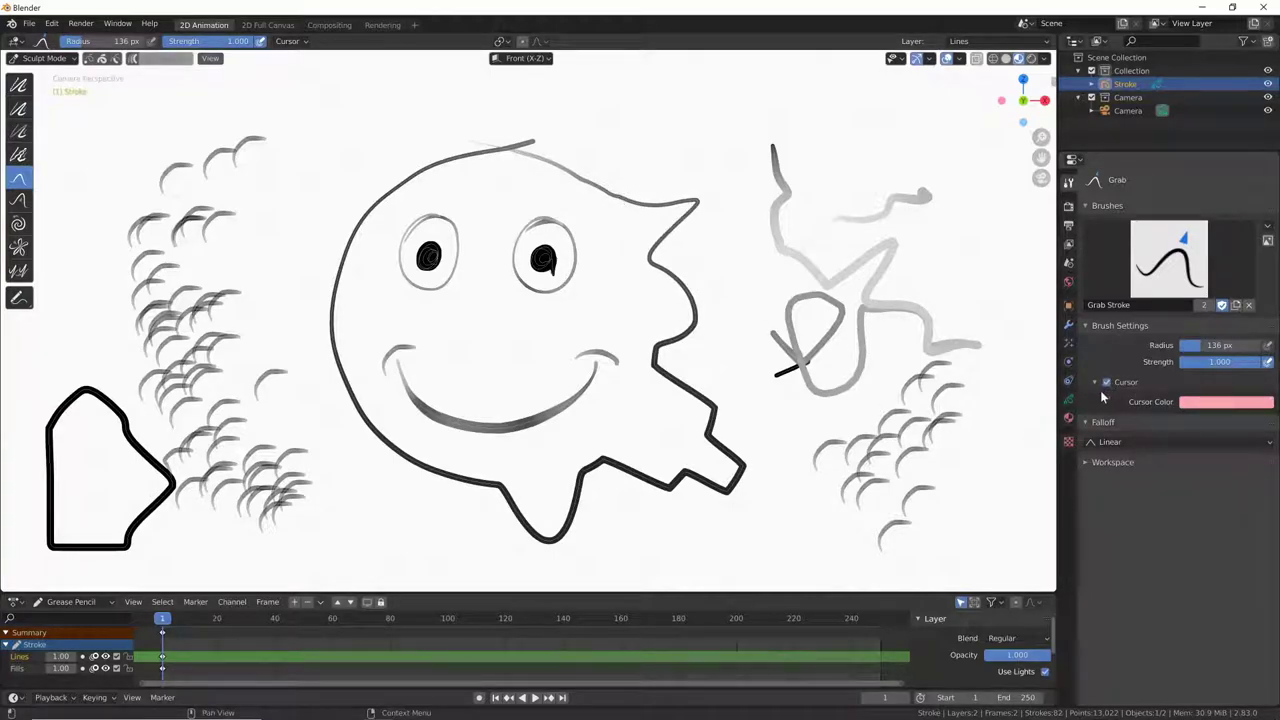
{"action": "left_click", "coordinate": [1196, 406]}
{"action": "left_click", "coordinate": [1198, 402]}
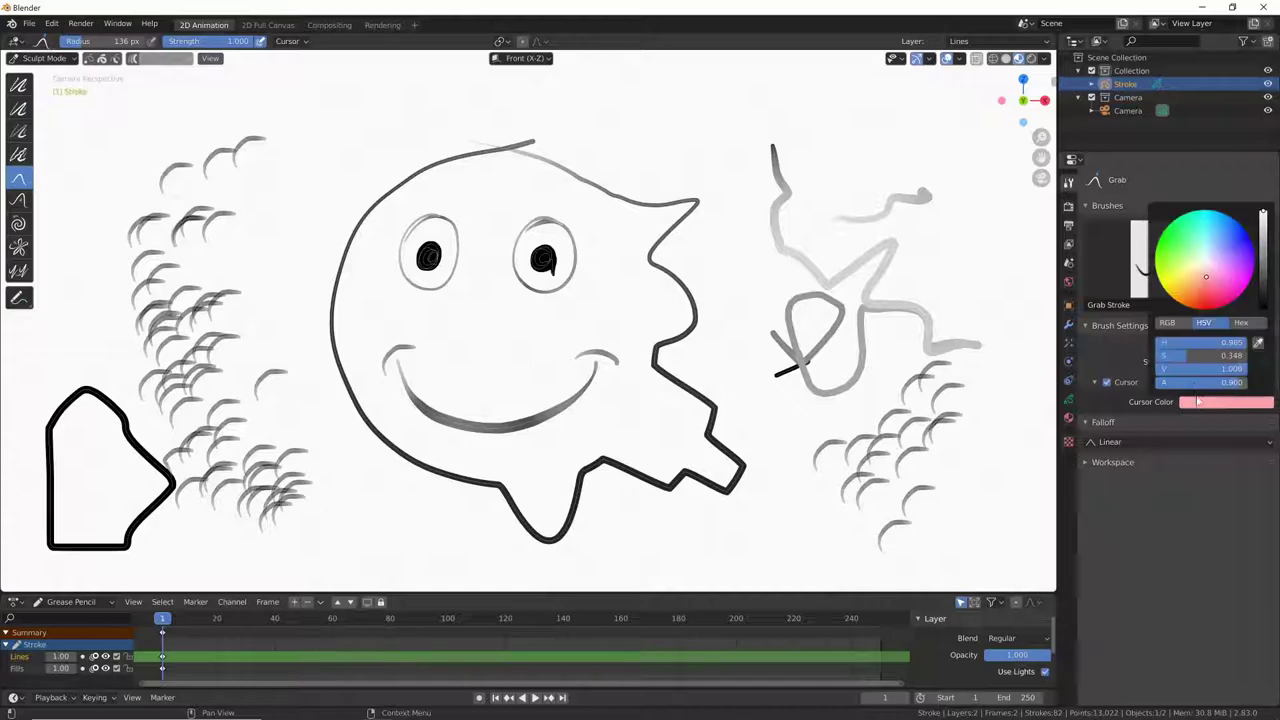
{"action": "left_click", "coordinate": [1174, 248]}
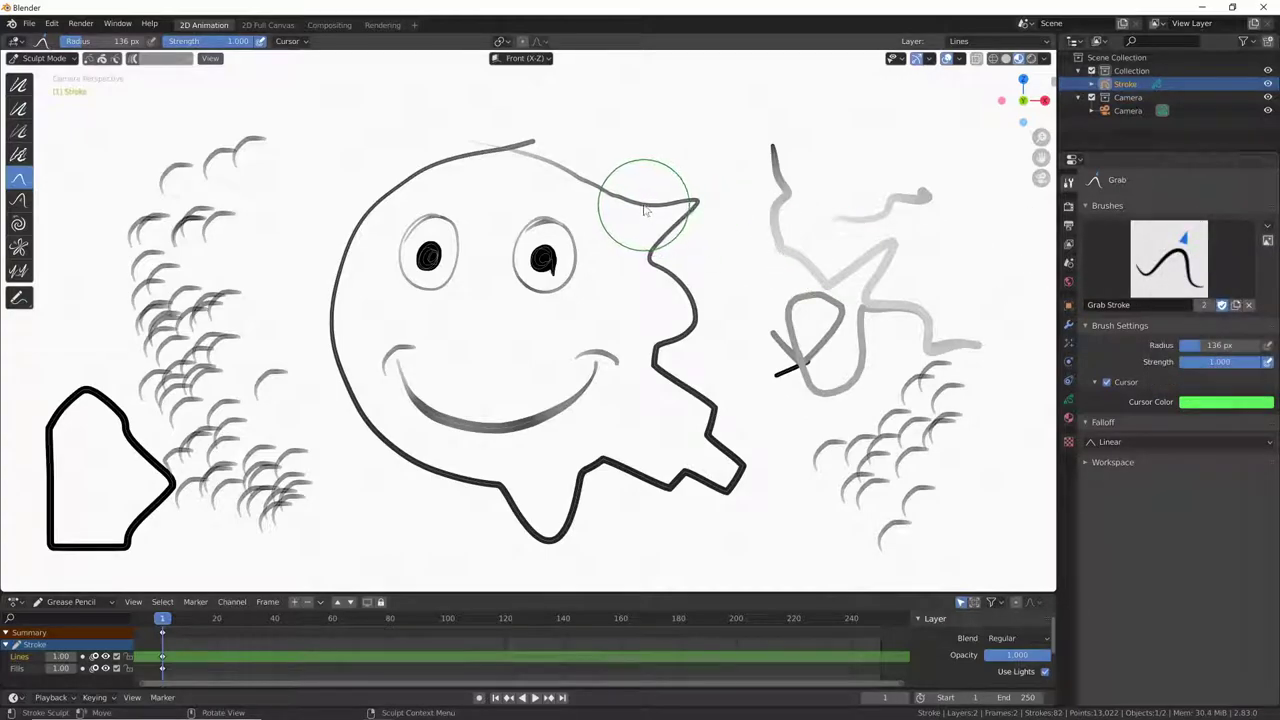
{"action": "left_click_drag", "start_coordinate": [645, 210], "coordinate": [650, 220]}
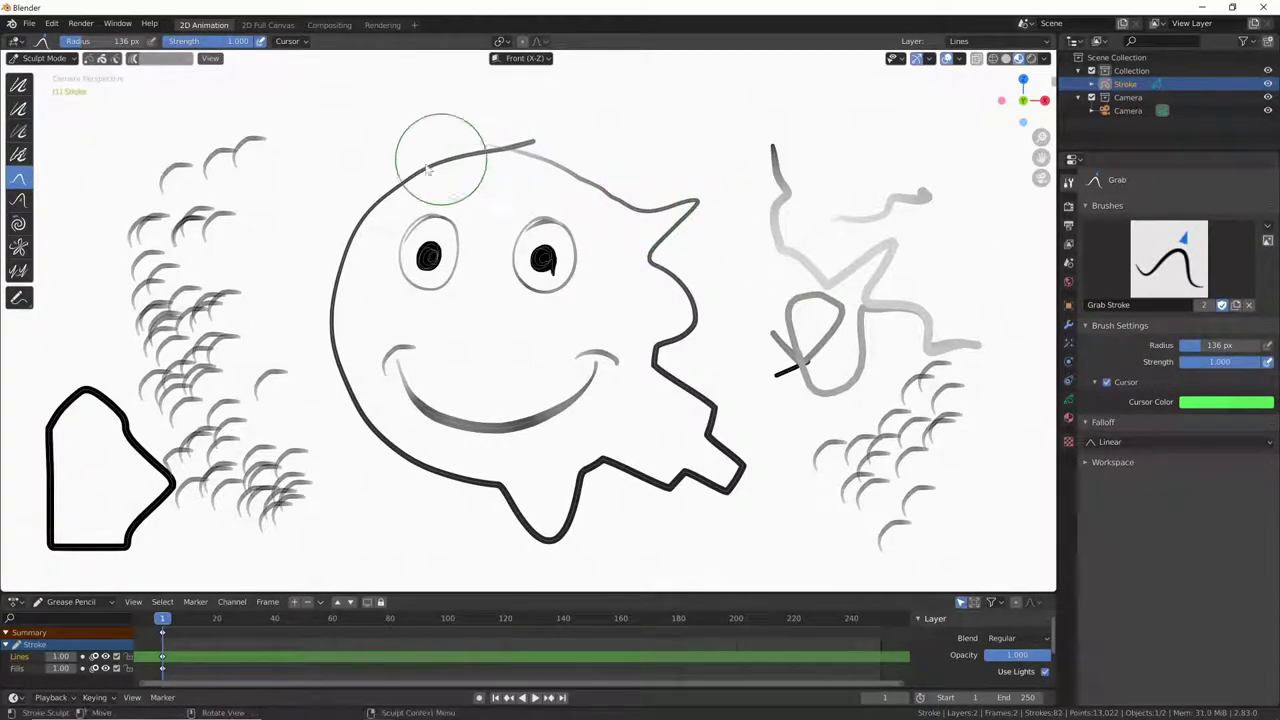
{"action": "left_click", "coordinate": [305, 42]}
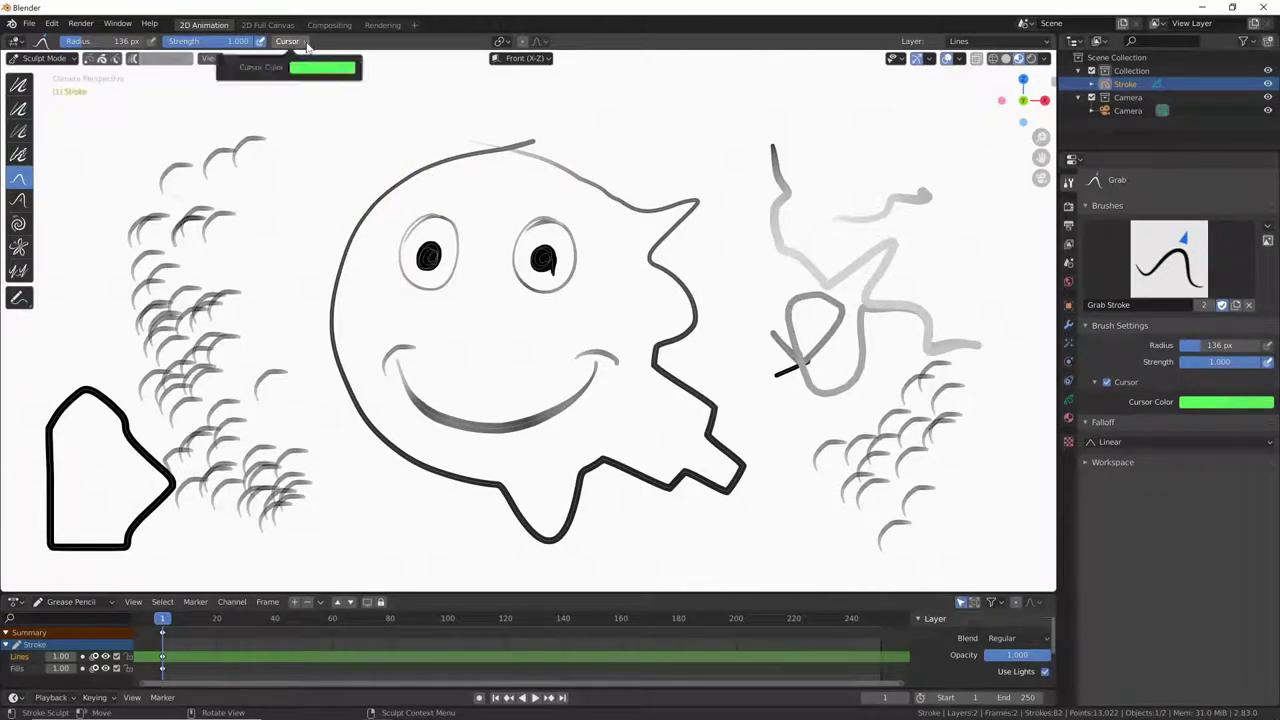
{"action": "left_click", "coordinate": [307, 45]}
{"action": "left_click", "coordinate": [305, 43]}
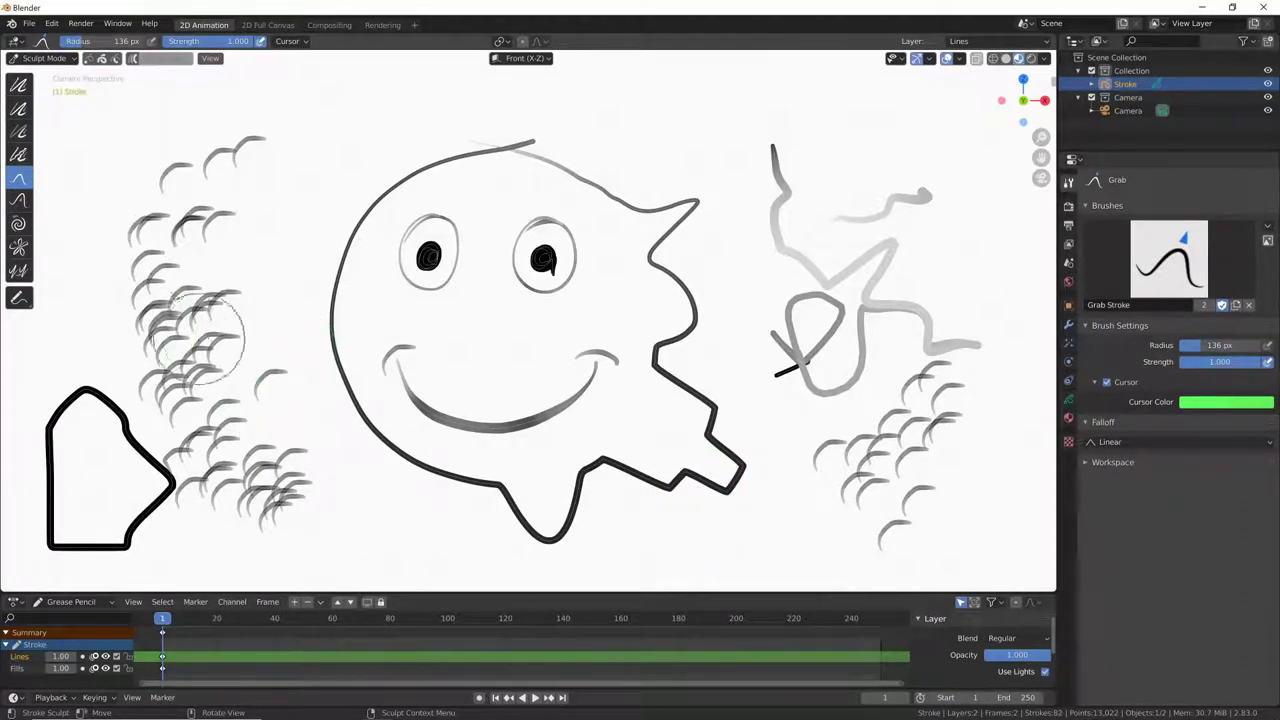
{"action": "left_click", "coordinate": [44, 58]}
- In Edit Mode, raise the wavy top-right stroke and point-select the zig-zag stroke to show its Subdivision modifier
{"action": "left_click", "coordinate": [60, 90]}
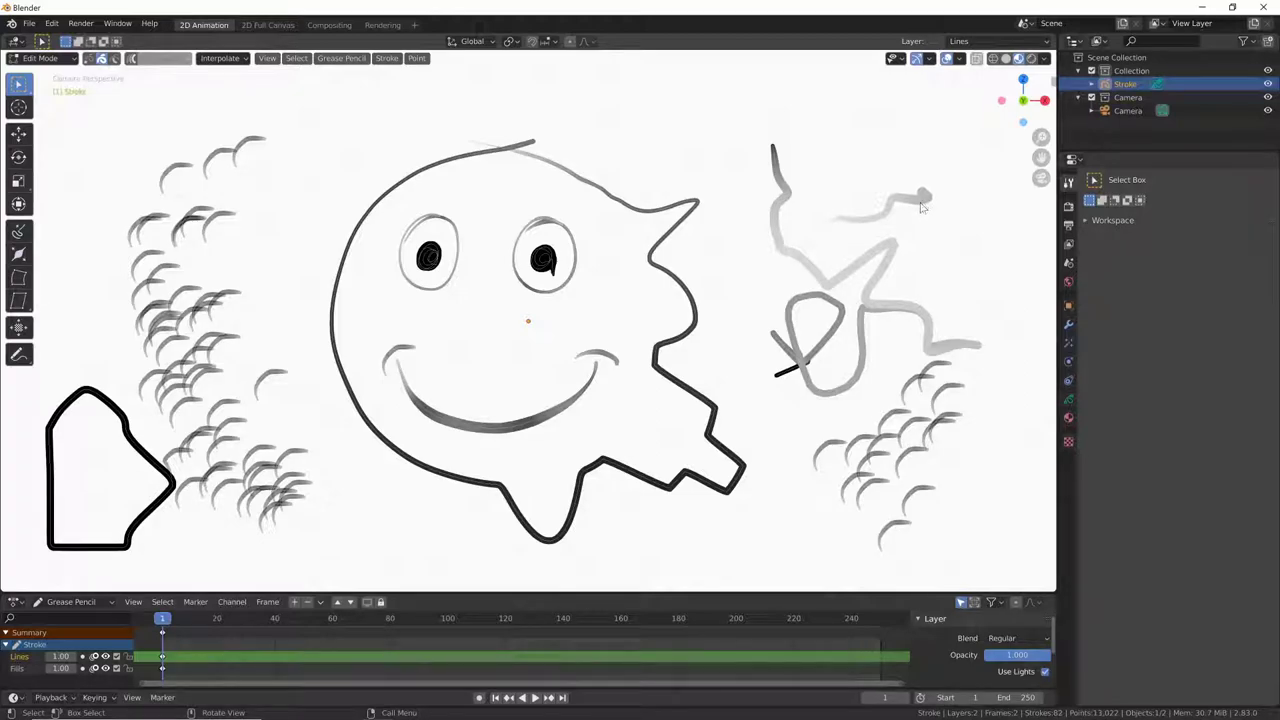
{"action": "left_click_drag", "start_coordinate": [922, 207], "coordinate": [859, 138]}
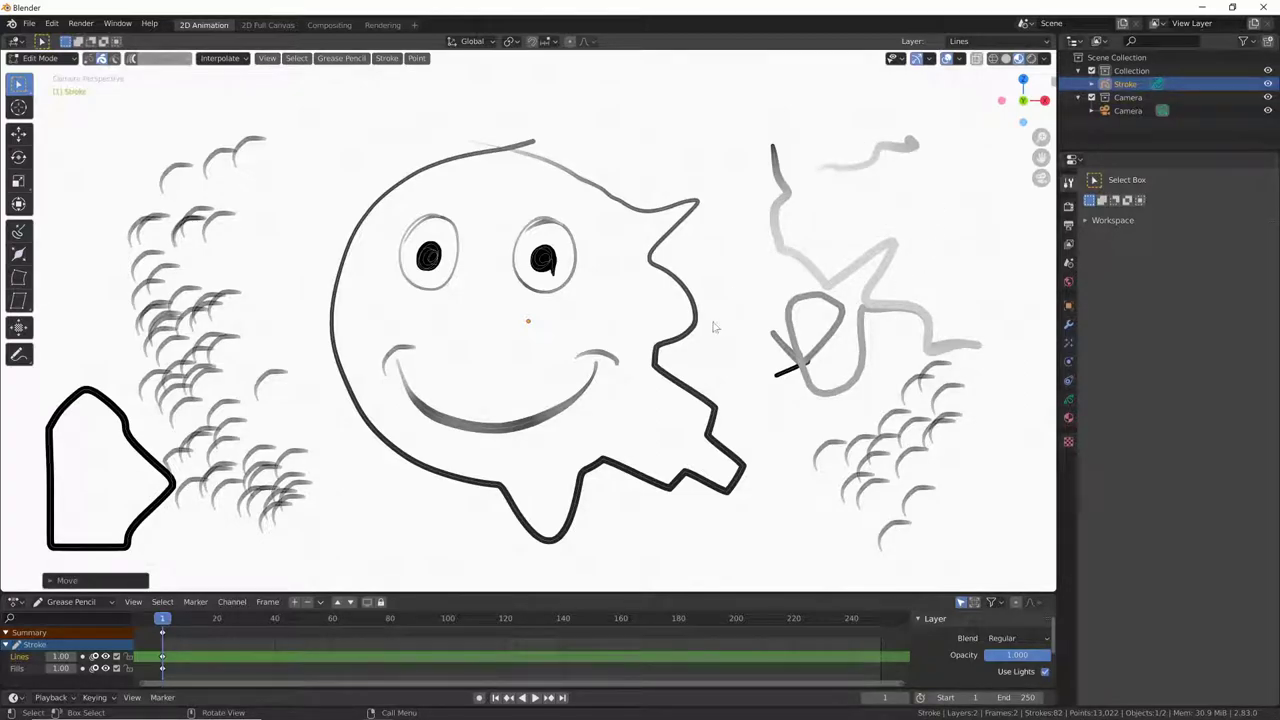
{"action": "left_click", "coordinate": [89, 59]}
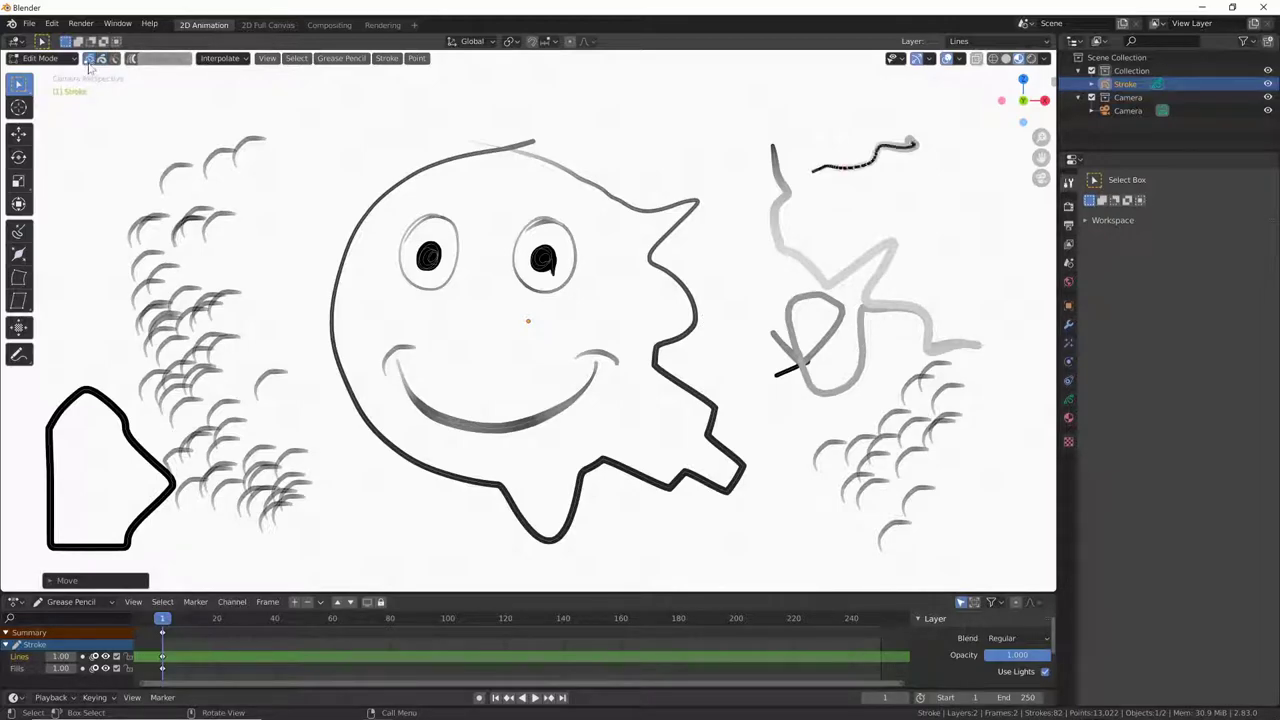
{"action": "left_click", "coordinate": [845, 281]}
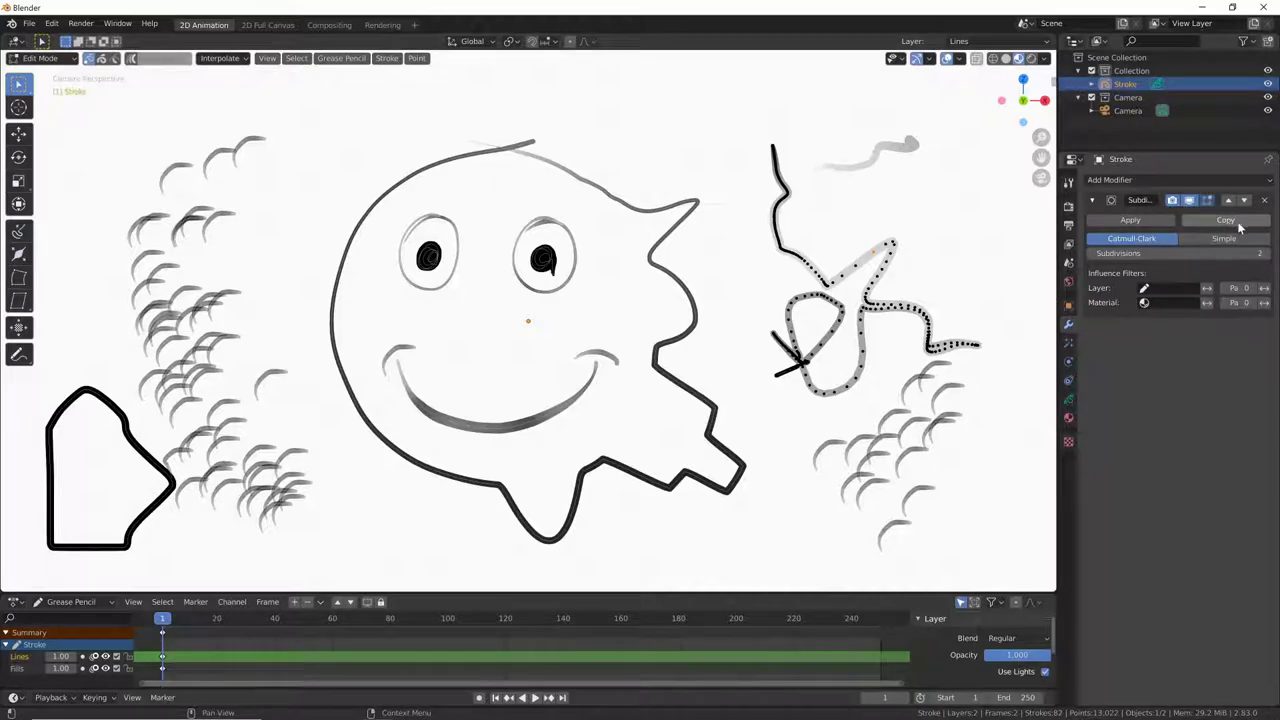
- Remove the Subdivision modifier and shift a few zig-zag stroke points to the right
{"action": "left_click", "coordinate": [1268, 202]}
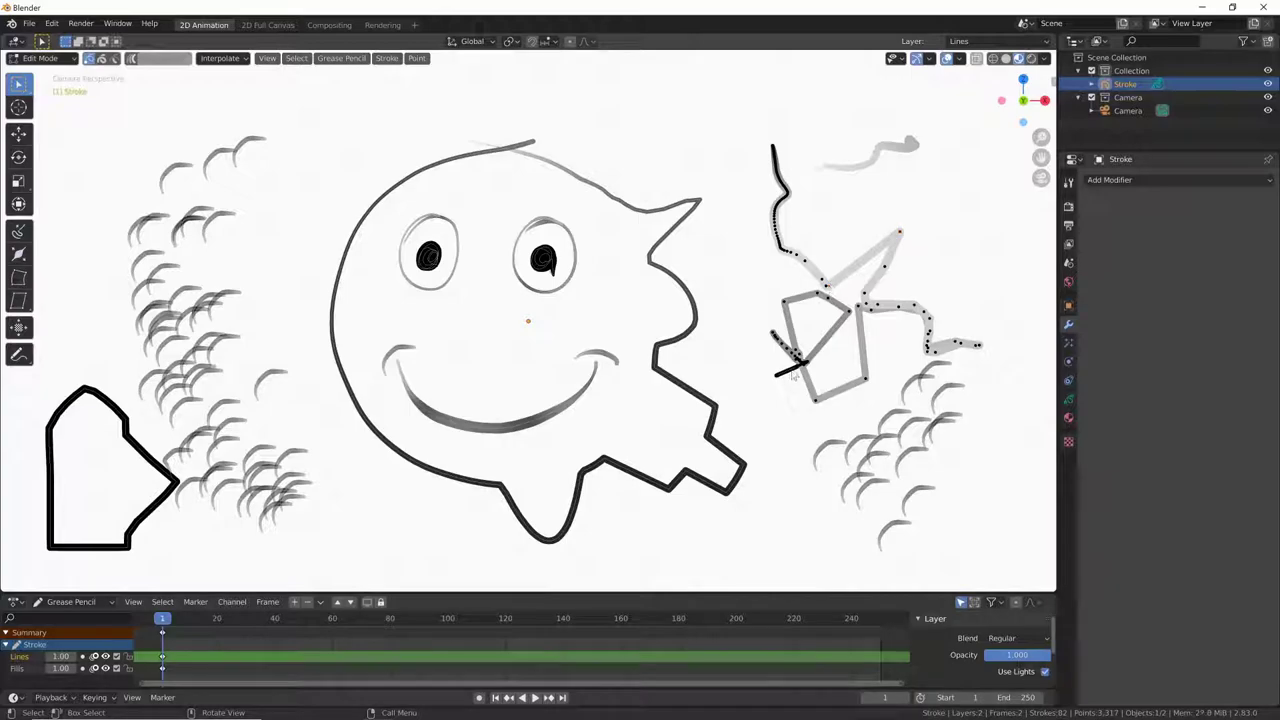
{"action": "key", "text": "g"}
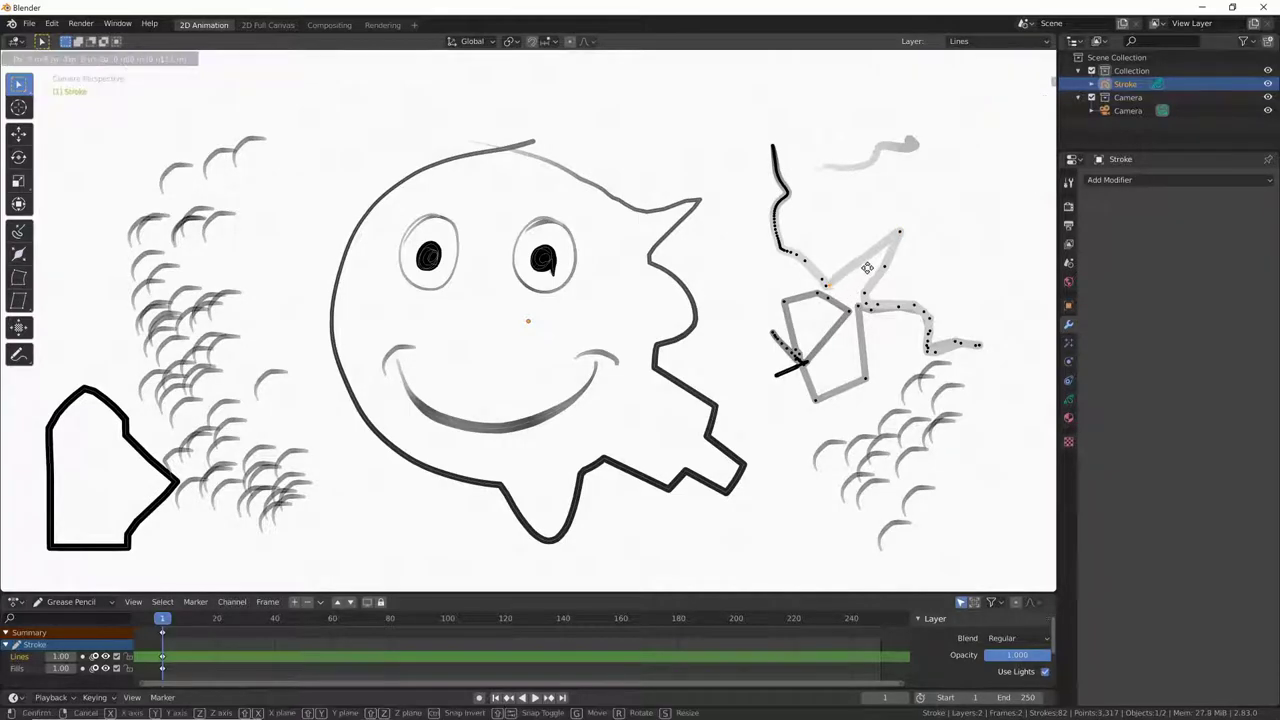
{"action": "left_click", "coordinate": [845, 295]}
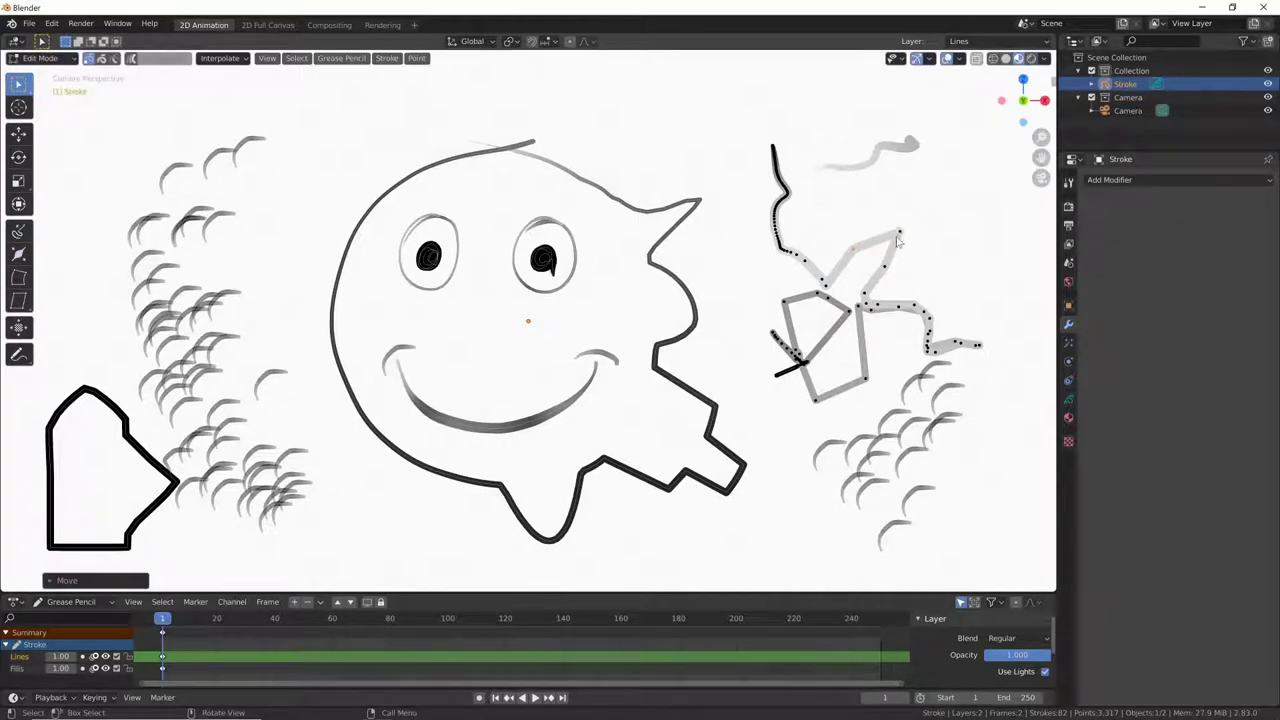
{"action": "key", "text": "ctrl+z"}
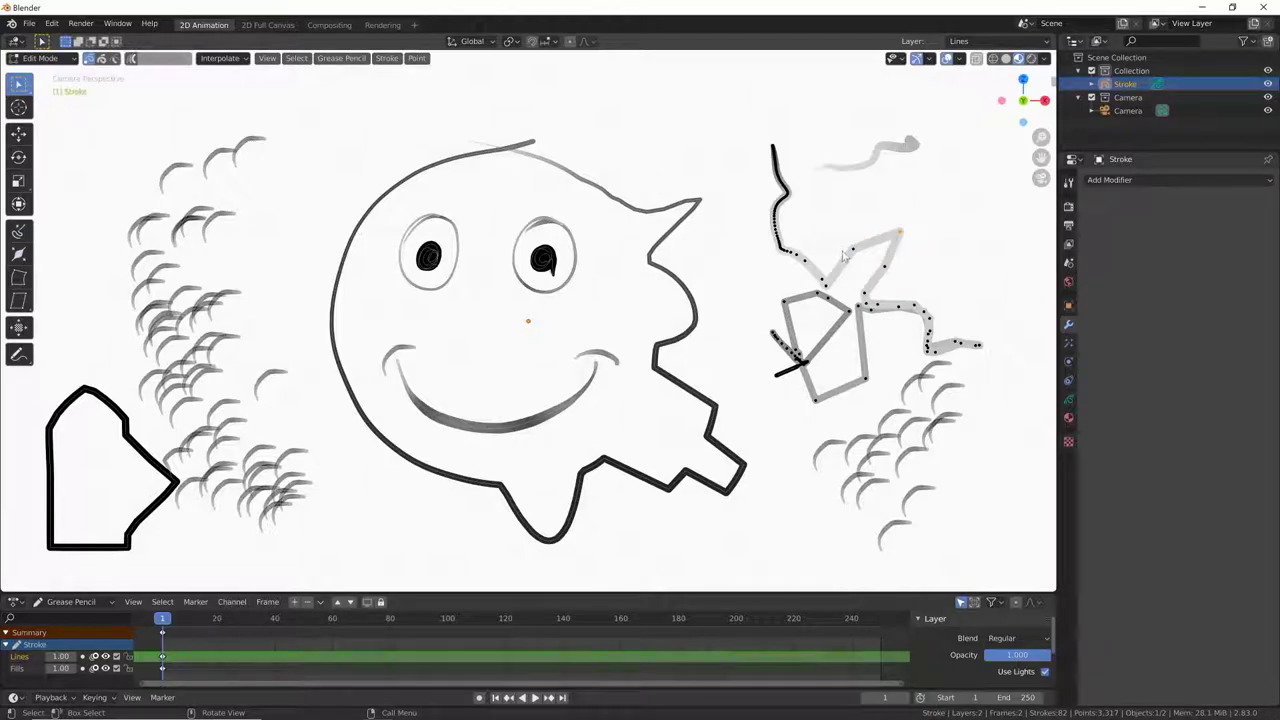
{"action": "left_click", "coordinate": [853, 247], "text": "shift"}
{"action": "key", "text": "g"}
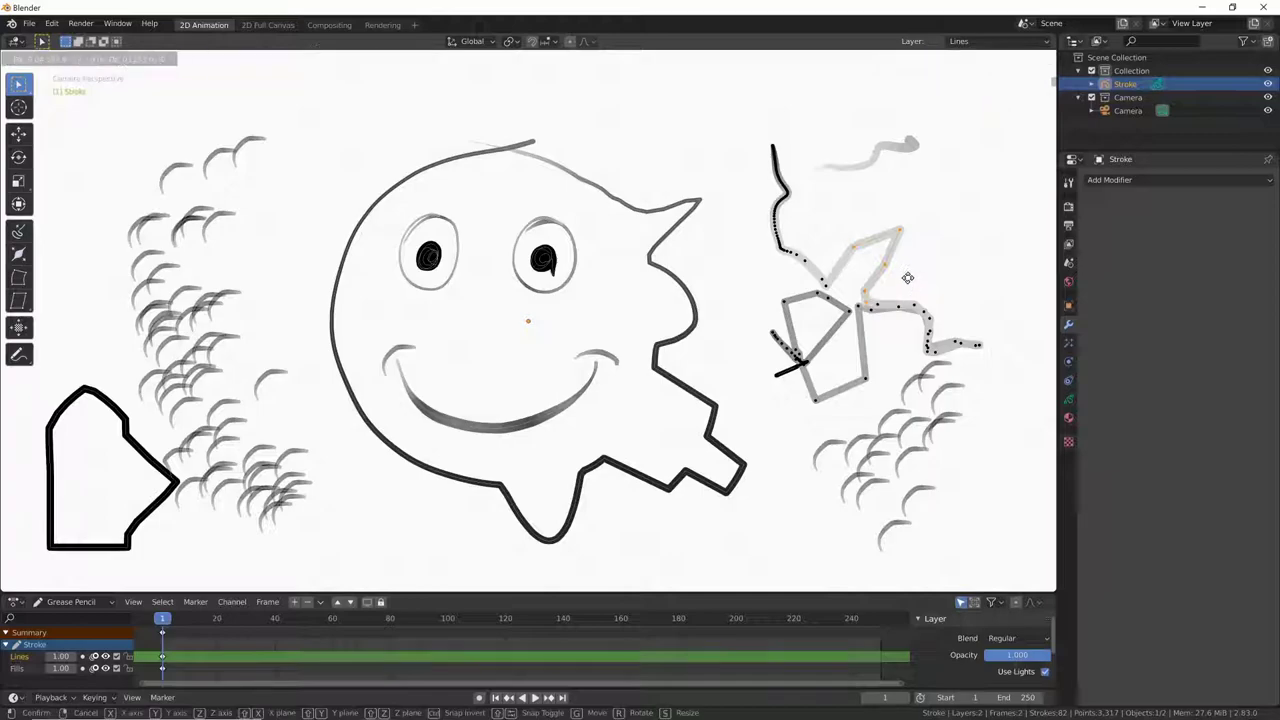
{"action": "left_click", "coordinate": [920, 252]}
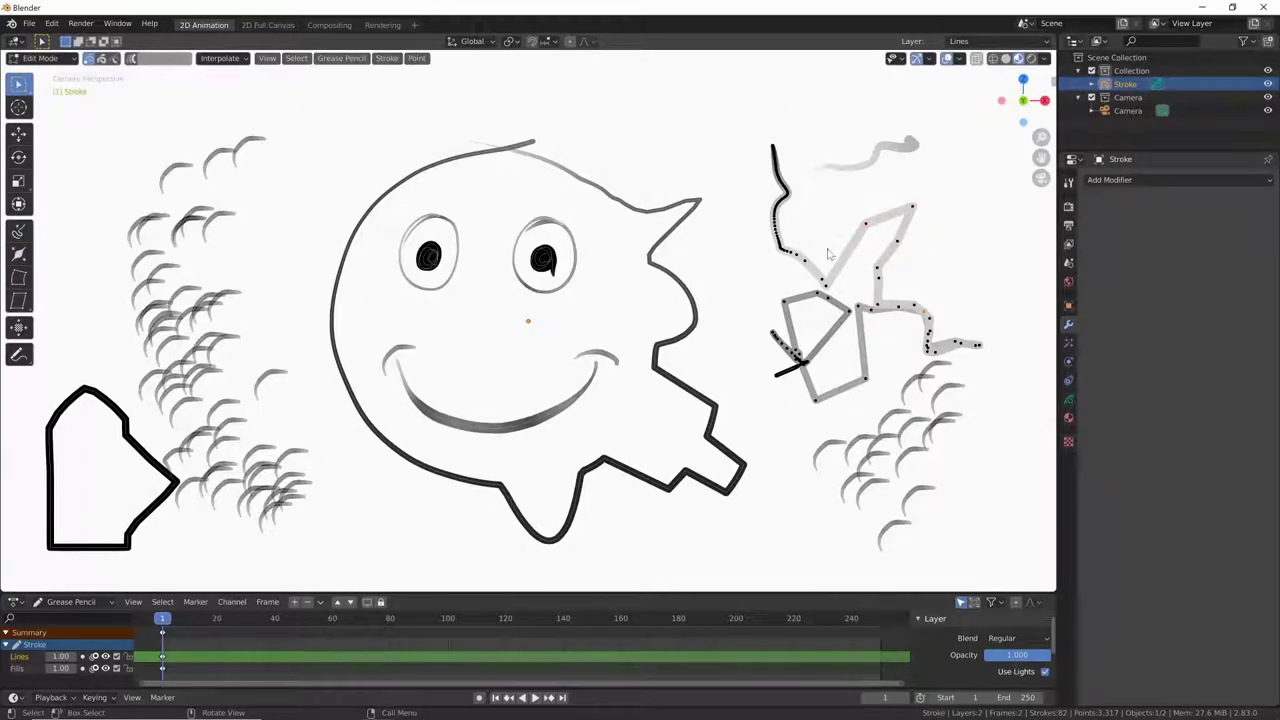
- Lasso the dark wavy stroke's upper part, then move, scale and rotate it into a leaning shape
{"action": "mouse_move", "coordinate": [790, 205]}
{"action": "right_mouse_down", "text": "ctrl"}
{"action": "mouse_move", "coordinate": [793, 235]}
{"action": "mouse_move", "coordinate": [796, 222]}
{"action": "right_mouse_up", "text": "ctrl"}
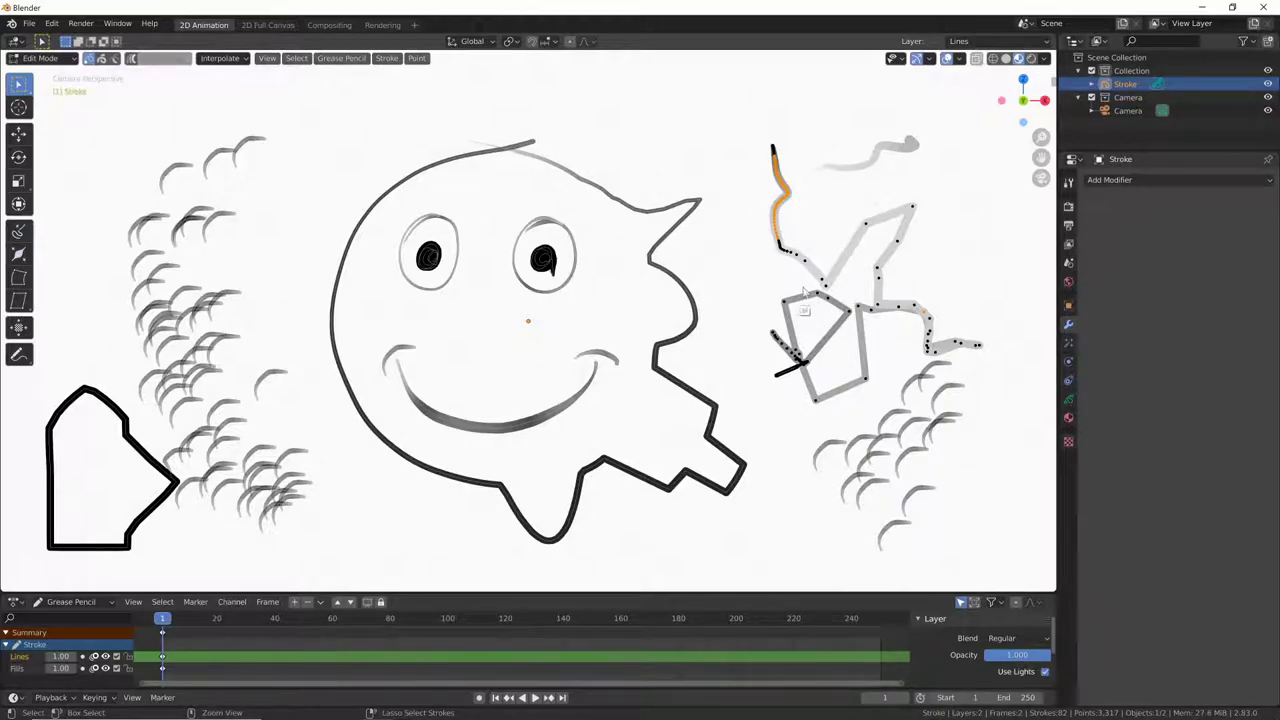
{"action": "right_click_drag", "start_coordinate": [806, 305], "coordinate": [803, 316], "text": "ctrl"}
{"action": "key", "text": "g"}
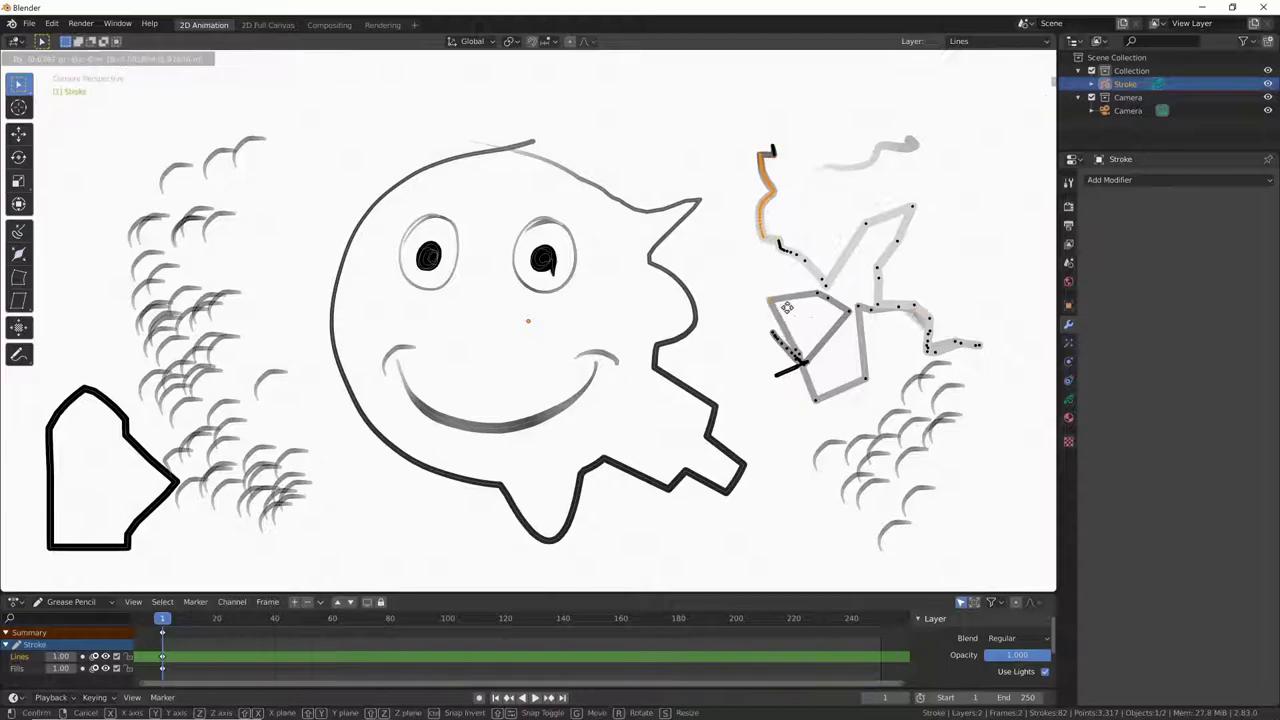
{"action": "left_click", "coordinate": [788, 316]}
{"action": "key", "text": "s"}
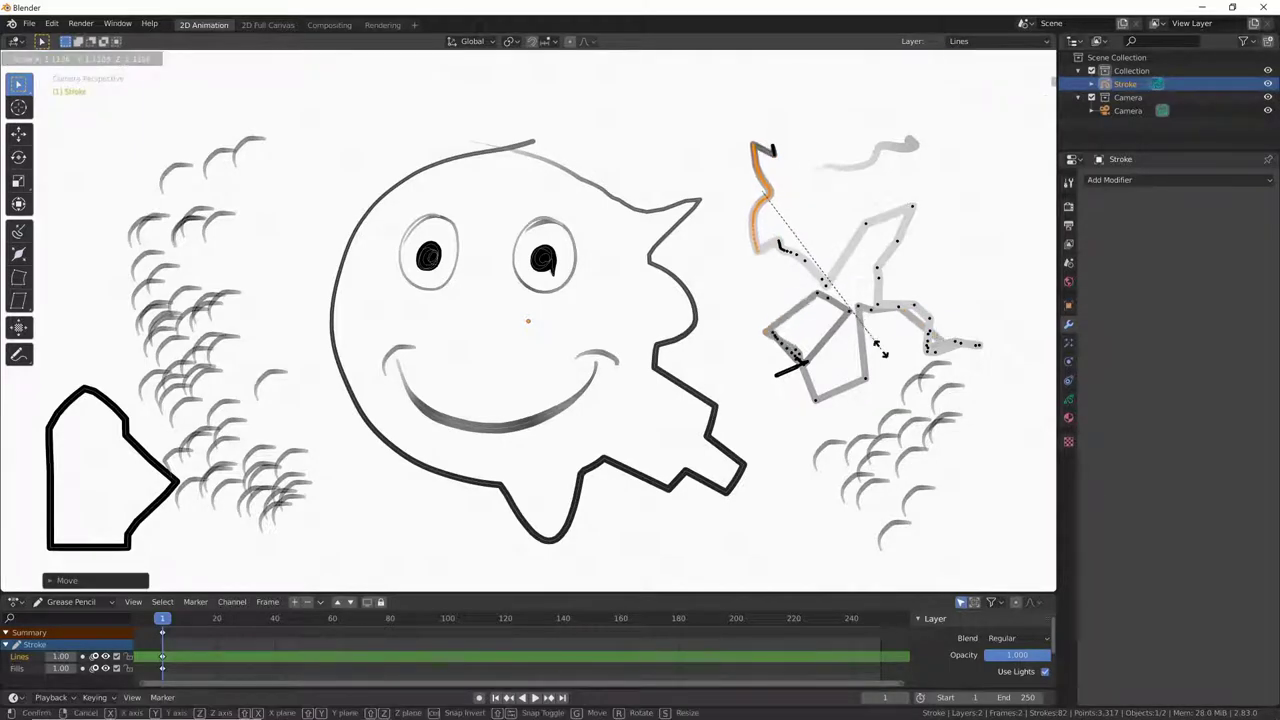
{"action": "left_click", "coordinate": [876, 312]}
{"action": "key", "text": "r"}
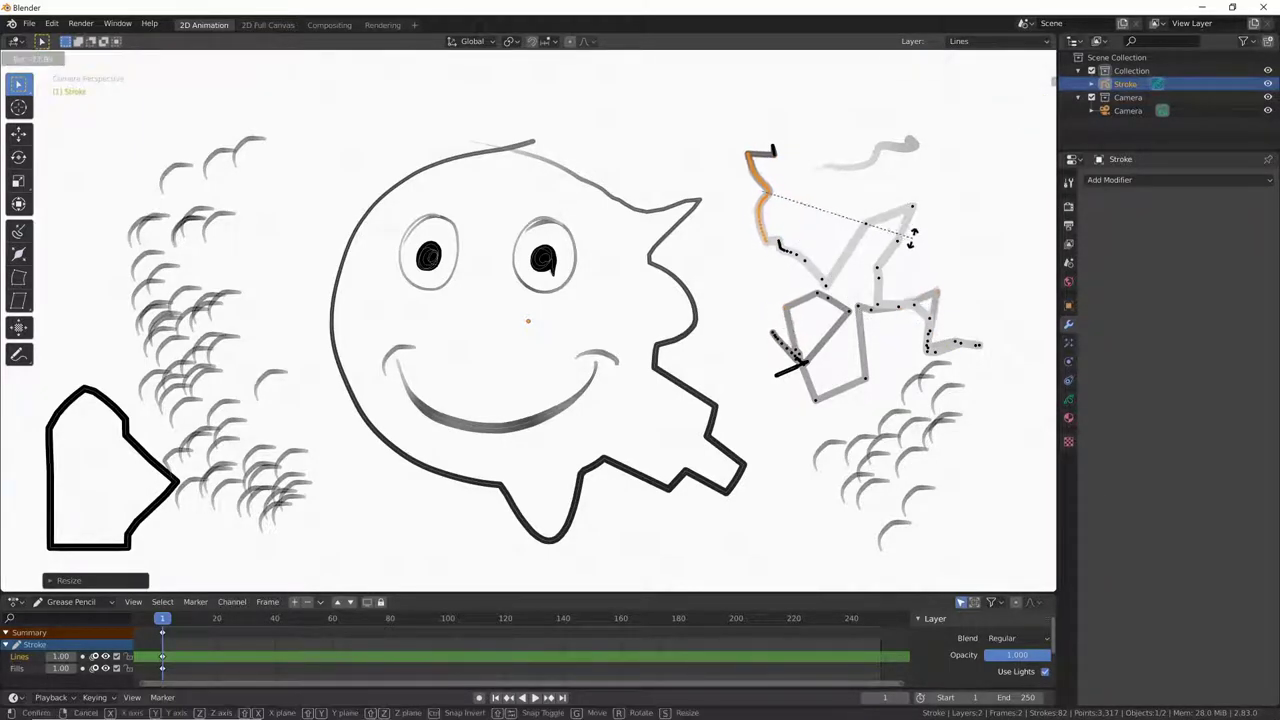
{"action": "left_click", "coordinate": [873, 283]}
{"action": "key", "text": "g"}
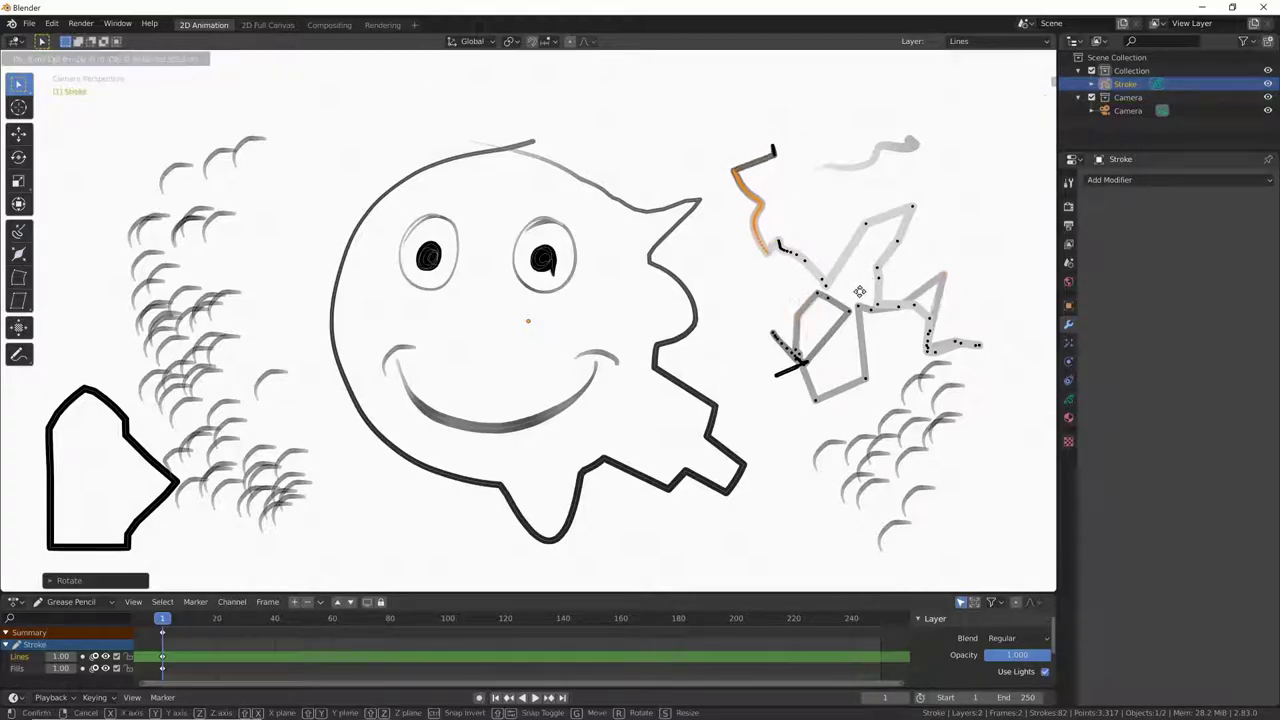
{"action": "left_click", "coordinate": [869, 292]}
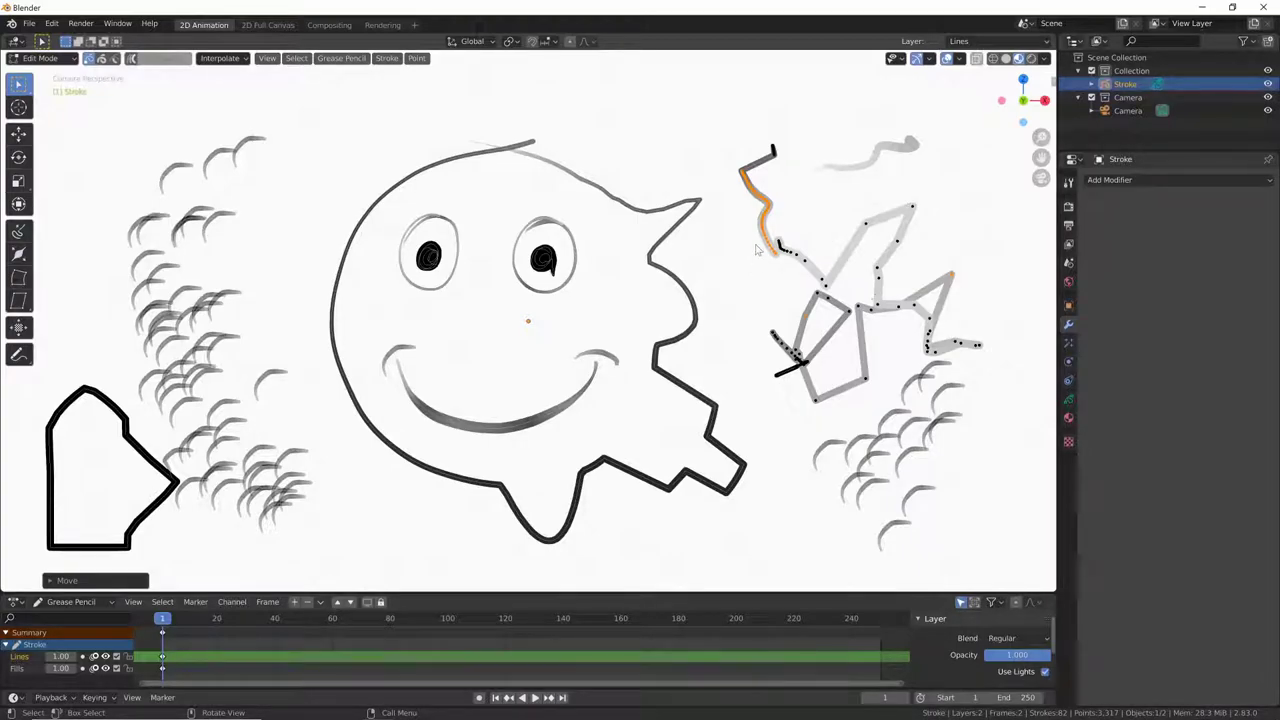
{"action": "left_click", "coordinate": [800, 201]}
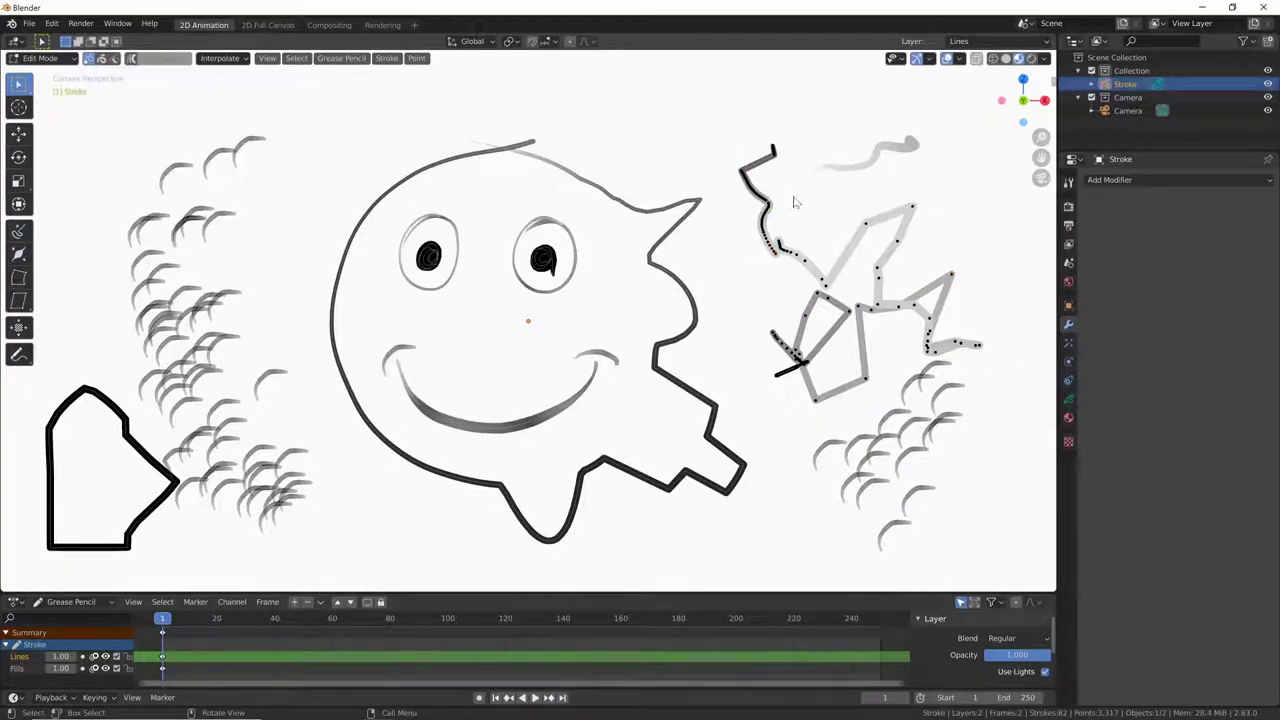
- Move the dark stroke's points with proportional editing, then again with it switched off
{"action": "left_click", "coordinate": [570, 45]}
{"action": "key", "text": "o"}
{"action": "key", "text": "g"}
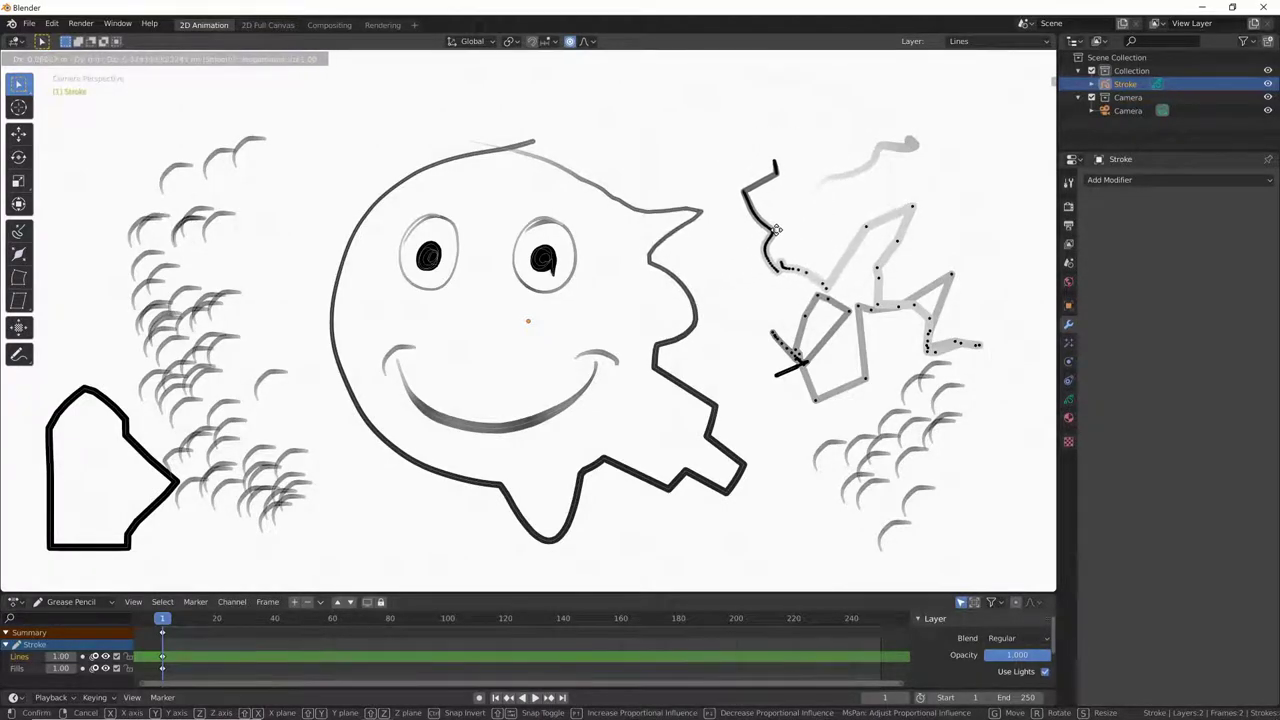
{"action": "left_click", "coordinate": [779, 233]}
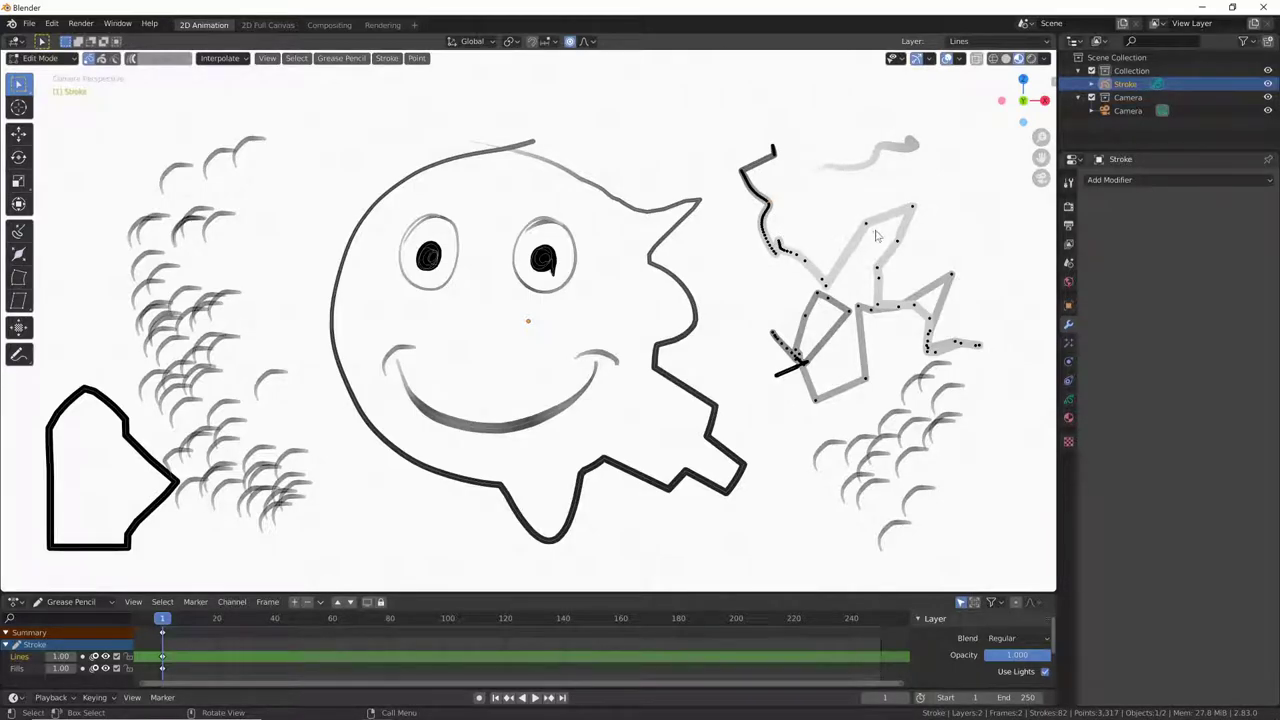
{"action": "key", "text": "o"}
{"action": "key", "text": "g"}
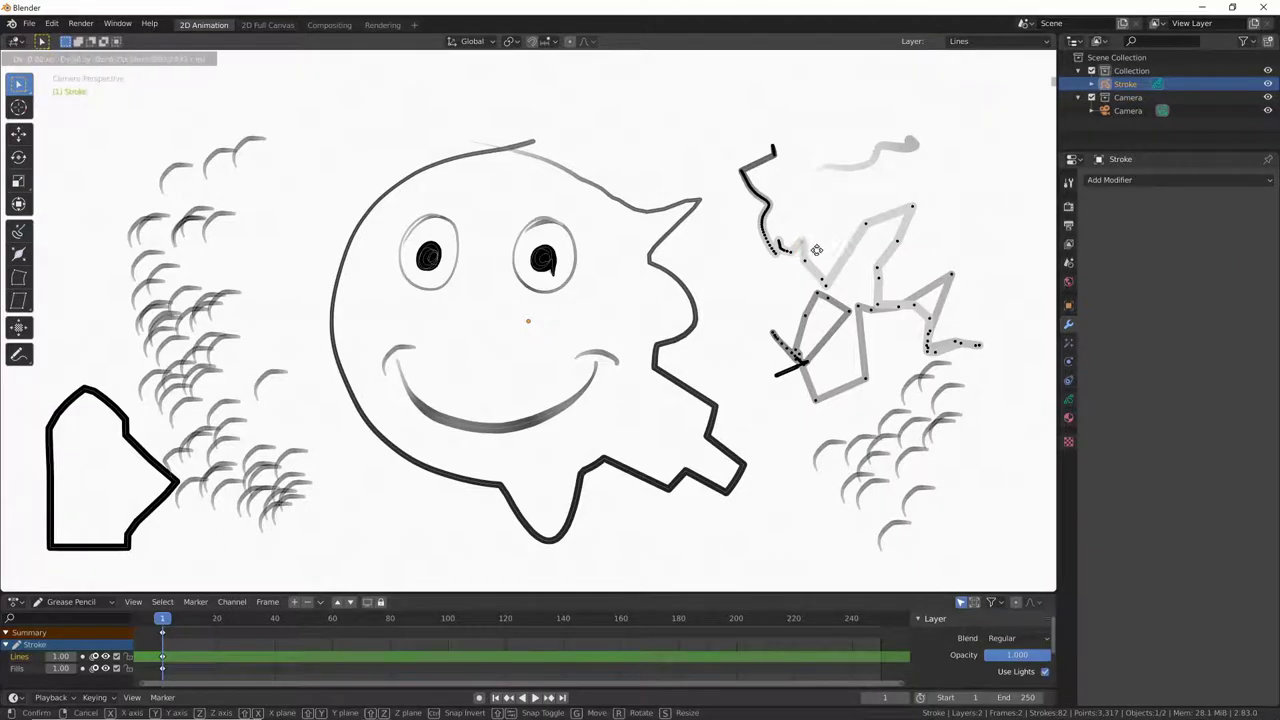
{"action": "left_click", "coordinate": [814, 256]}
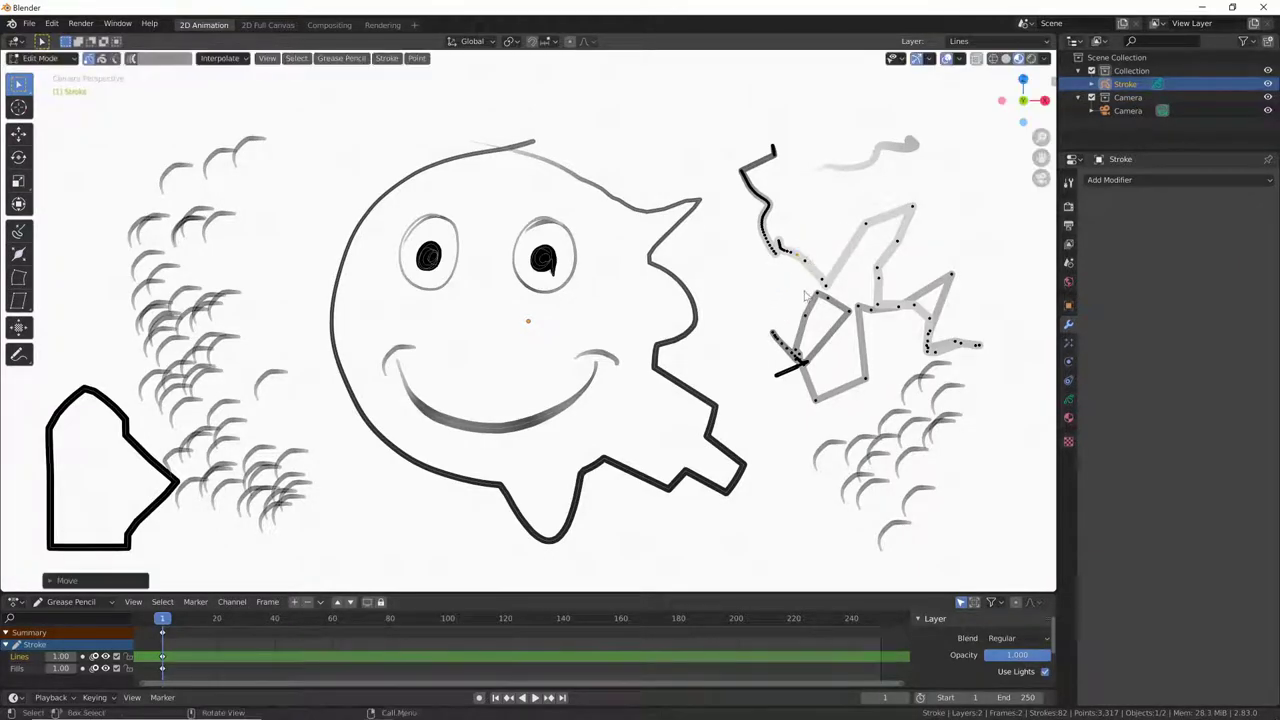
- Re-enable proportional editing and bend the dark stroke's lower end, adjusting the falloff radius
{"action": "key", "text": "o"}
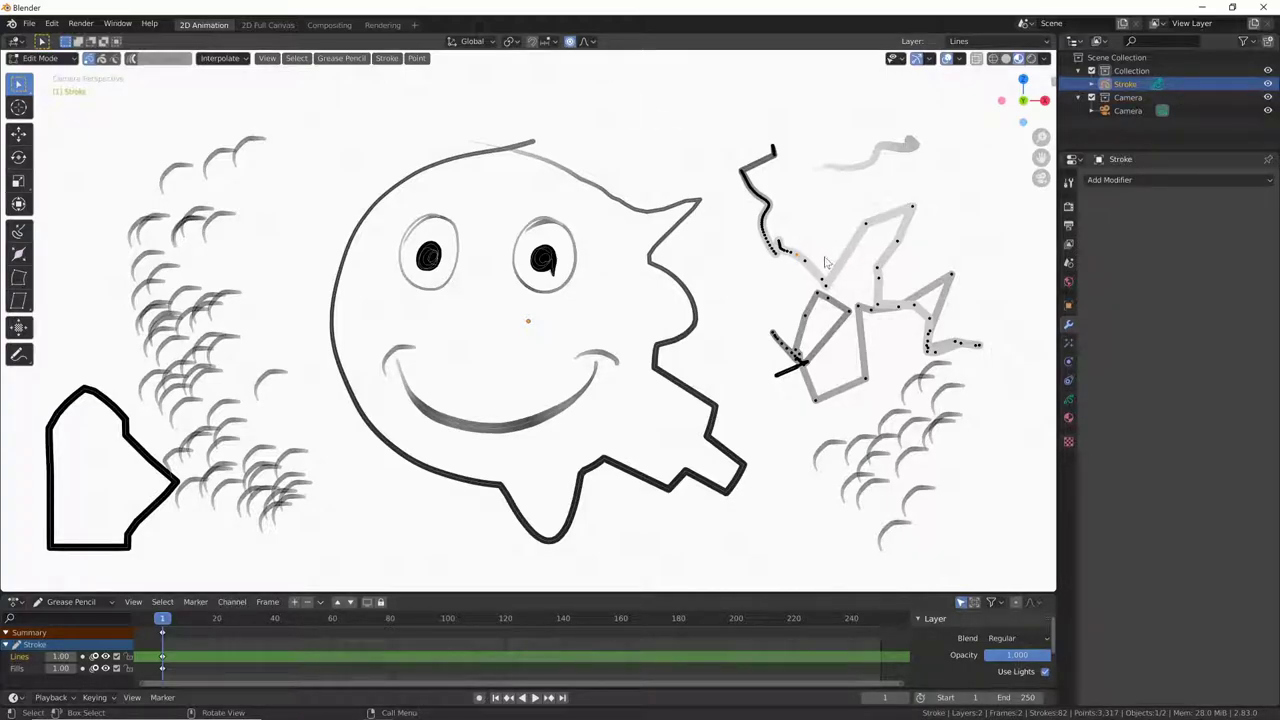
{"action": "key", "text": "g"}
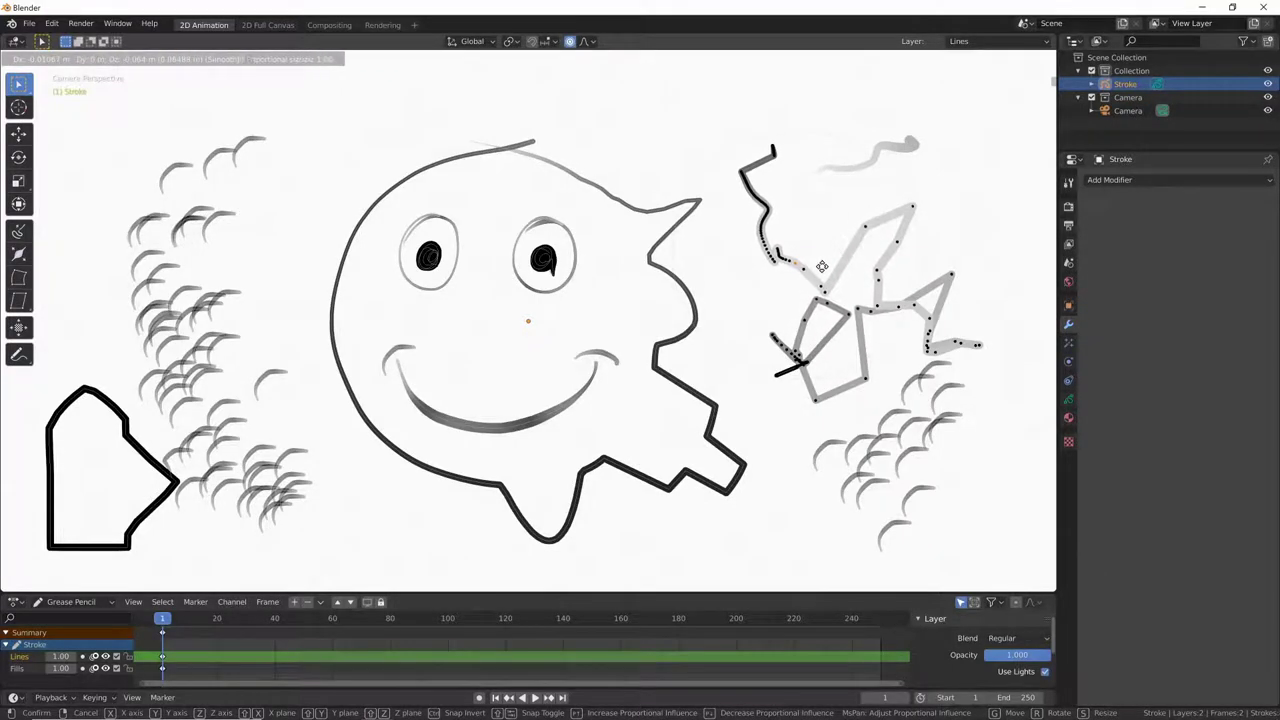
{"action": "scroll", "coordinate": [826, 265], "scroll_direction": "down", "scroll_amount": 1}
{"action": "scroll", "coordinate": [826, 265], "scroll_direction": "up", "scroll_amount": 3}
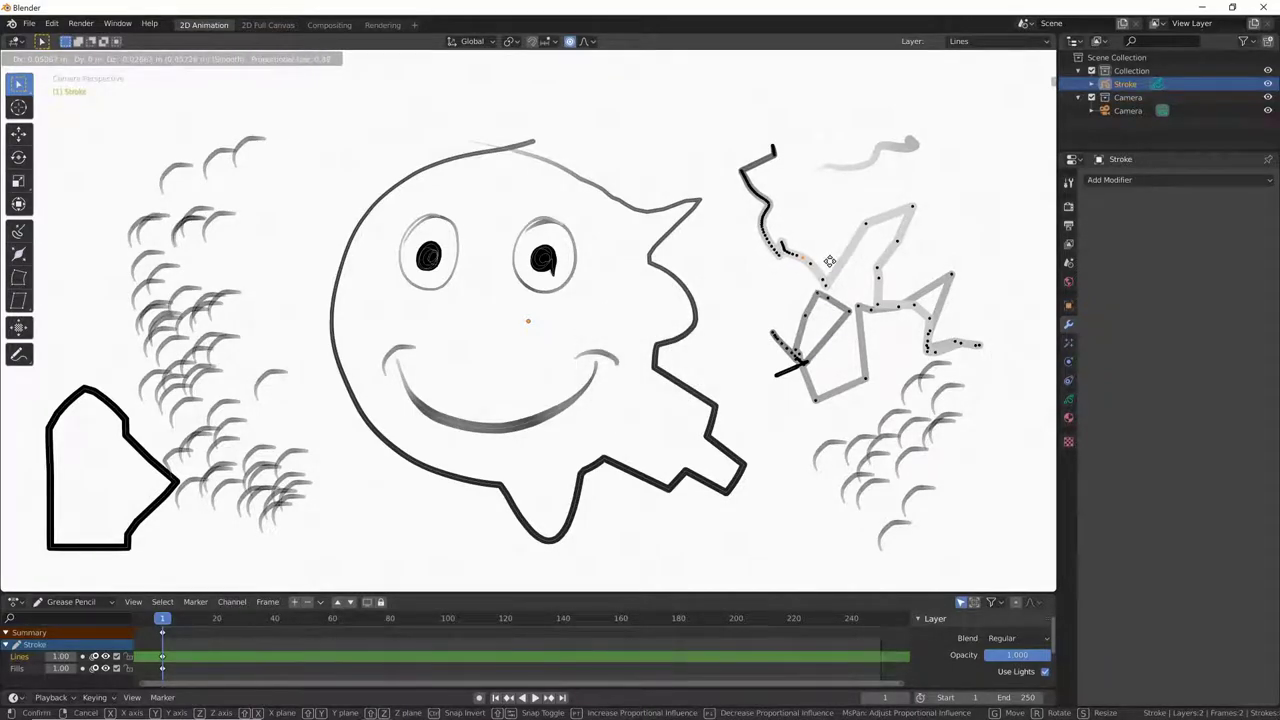
{"action": "scroll", "coordinate": [826, 250], "scroll_direction": "up", "scroll_amount": 3}
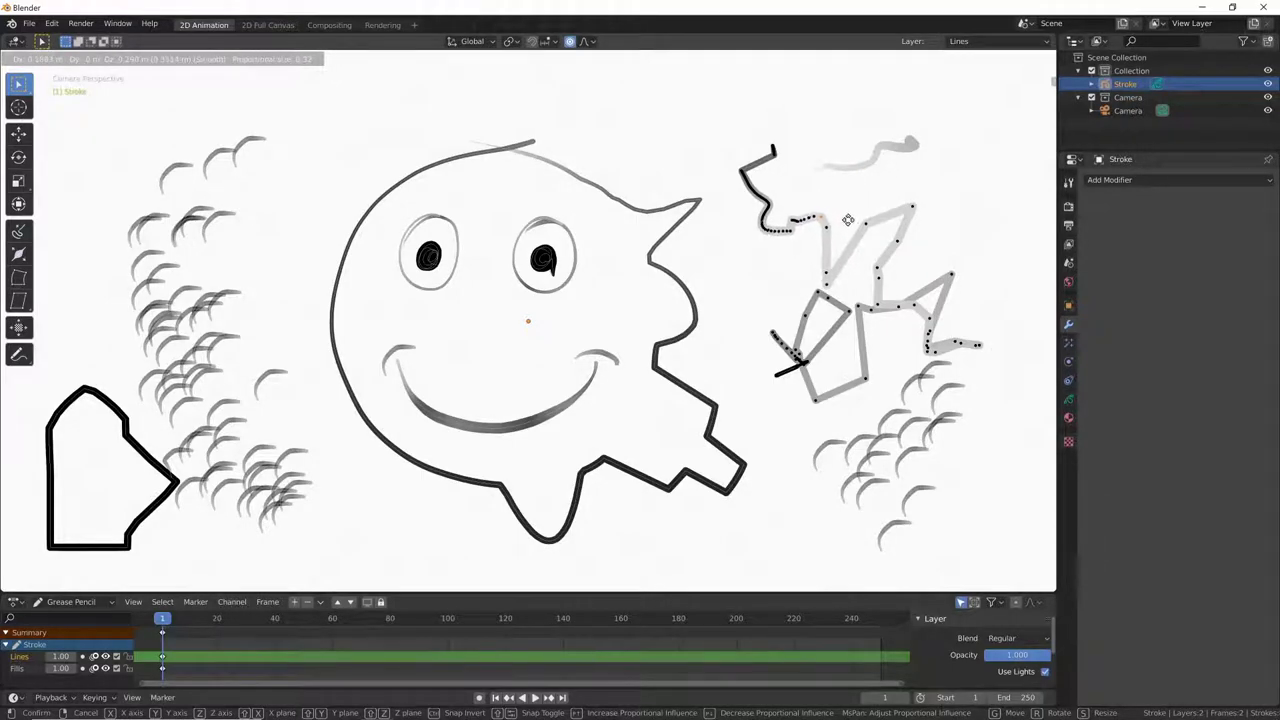
{"action": "scroll", "coordinate": [842, 220], "scroll_direction": "down", "scroll_amount": 2}
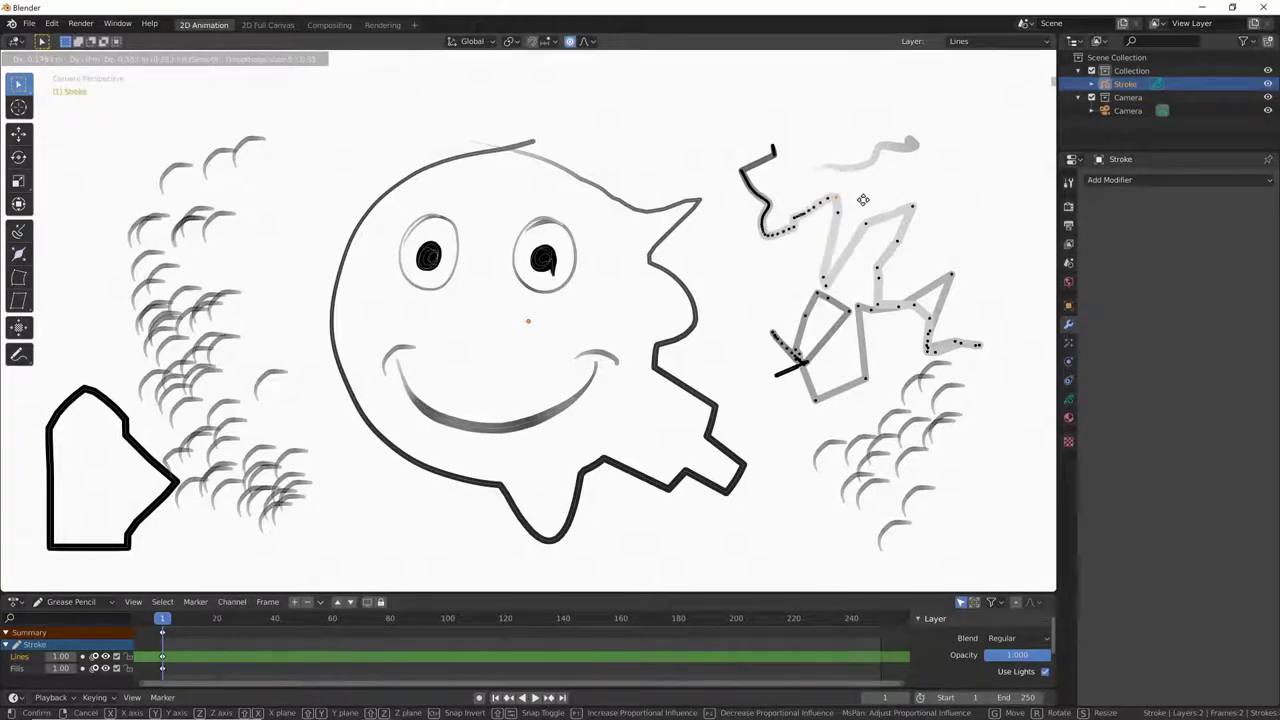
{"action": "left_click", "coordinate": [829, 245]}
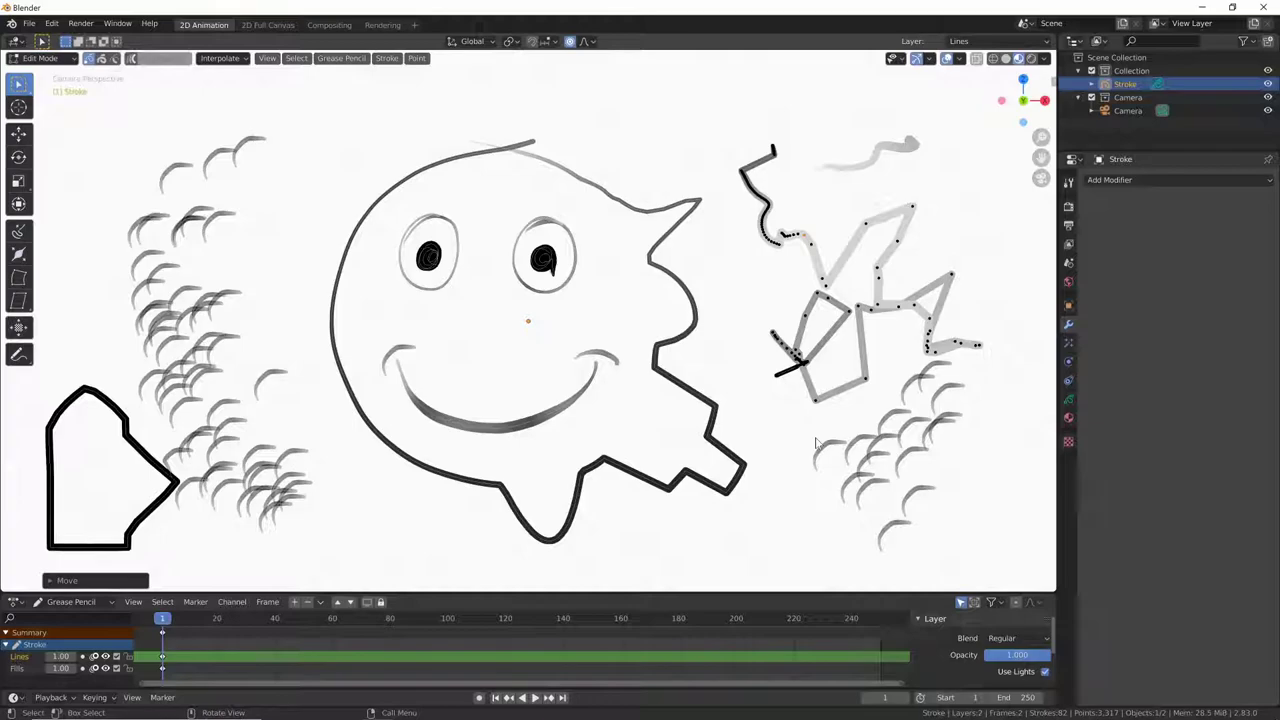
- Draw a rectangle stroke in the upper-left of the canvas, then switch back to Edit Mode
{"action": "key", "text": "Tab"}
{"action": "left_click_drag", "start_coordinate": [58, 116], "coordinate": [145, 184]}
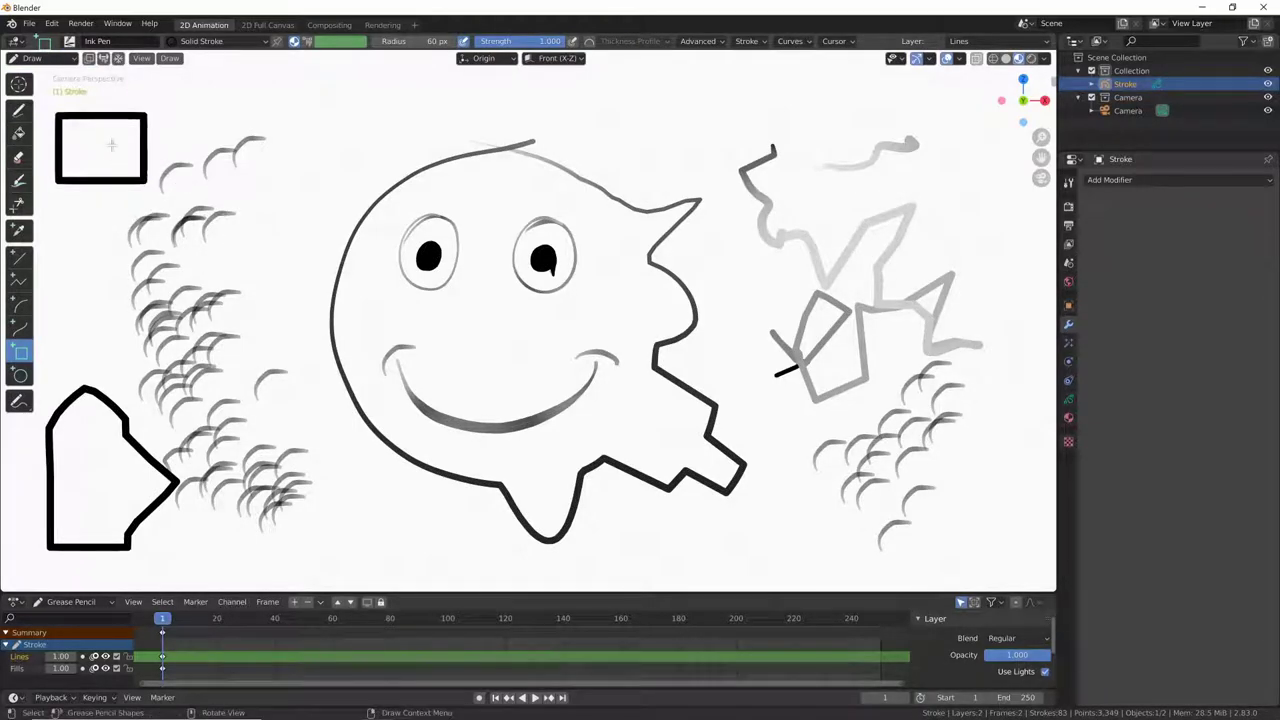
{"action": "left_click", "coordinate": [60, 58]}
{"action": "left_click", "coordinate": [66, 60]}
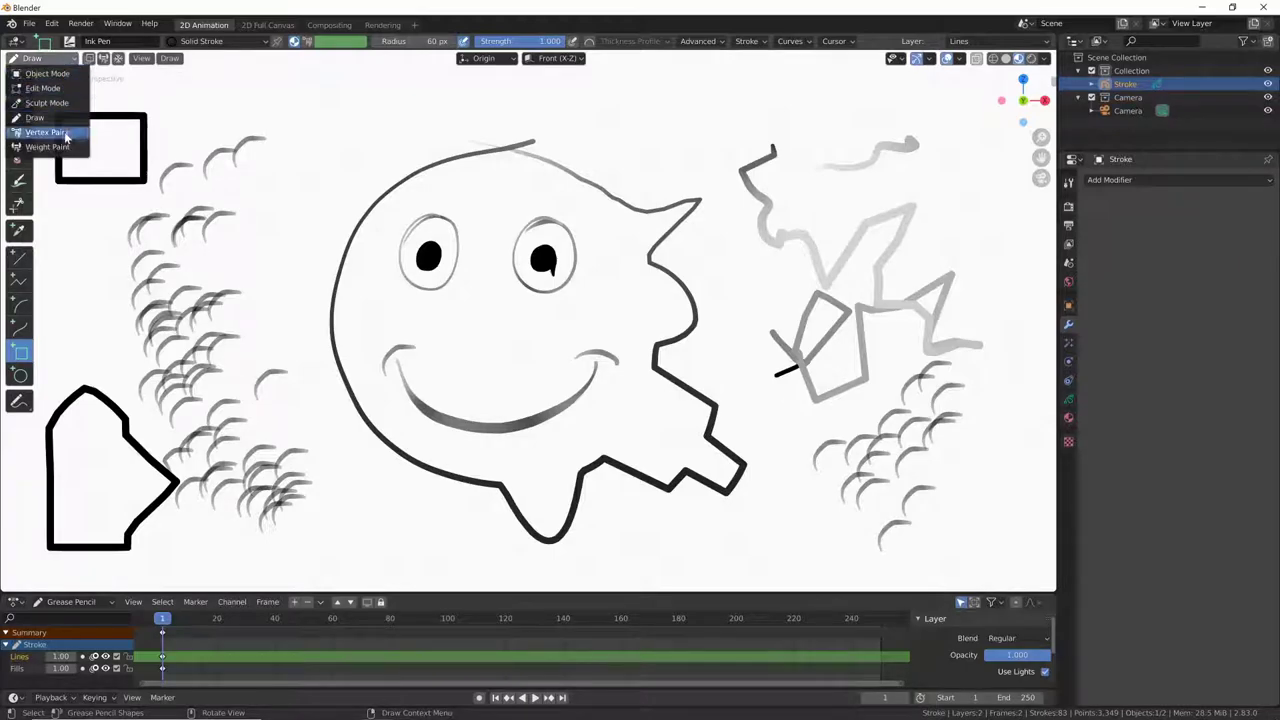
{"action": "left_click", "coordinate": [44, 88]}
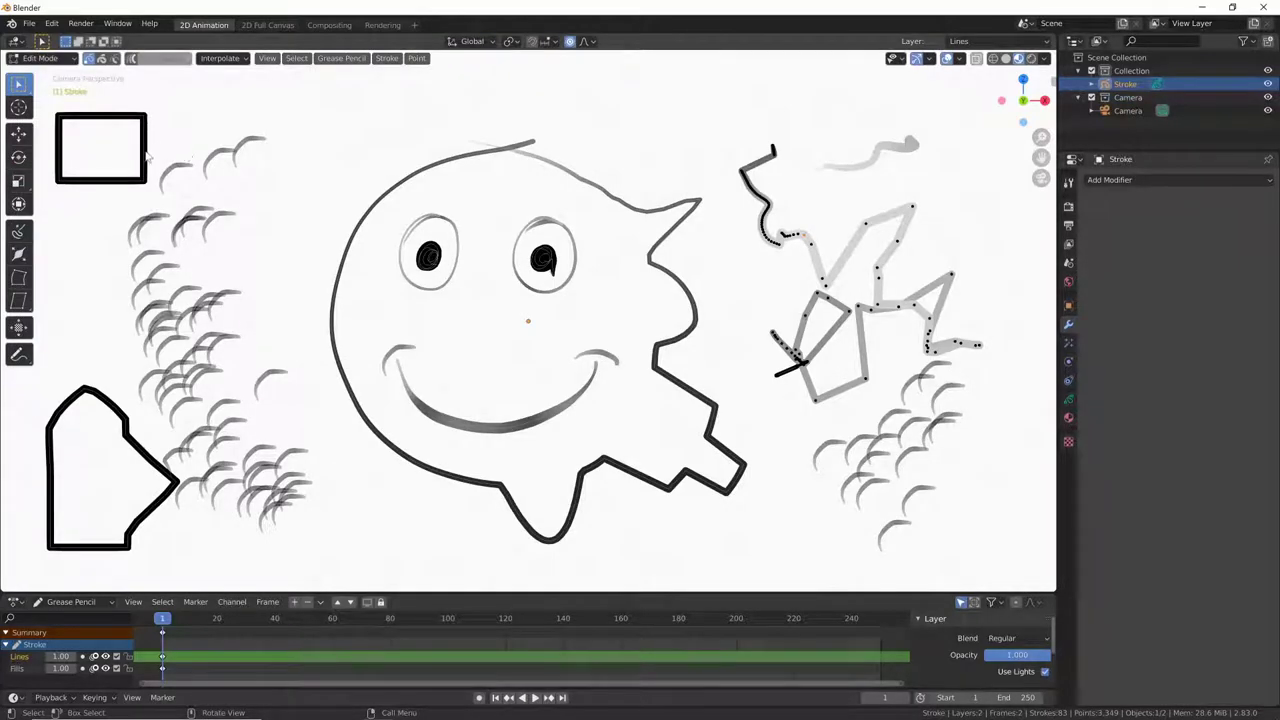
- Pull the rectangle's right-edge point outward, undo the pointed bulge, and set proportional falloff to Sphere
{"action": "left_click", "coordinate": [147, 161]}
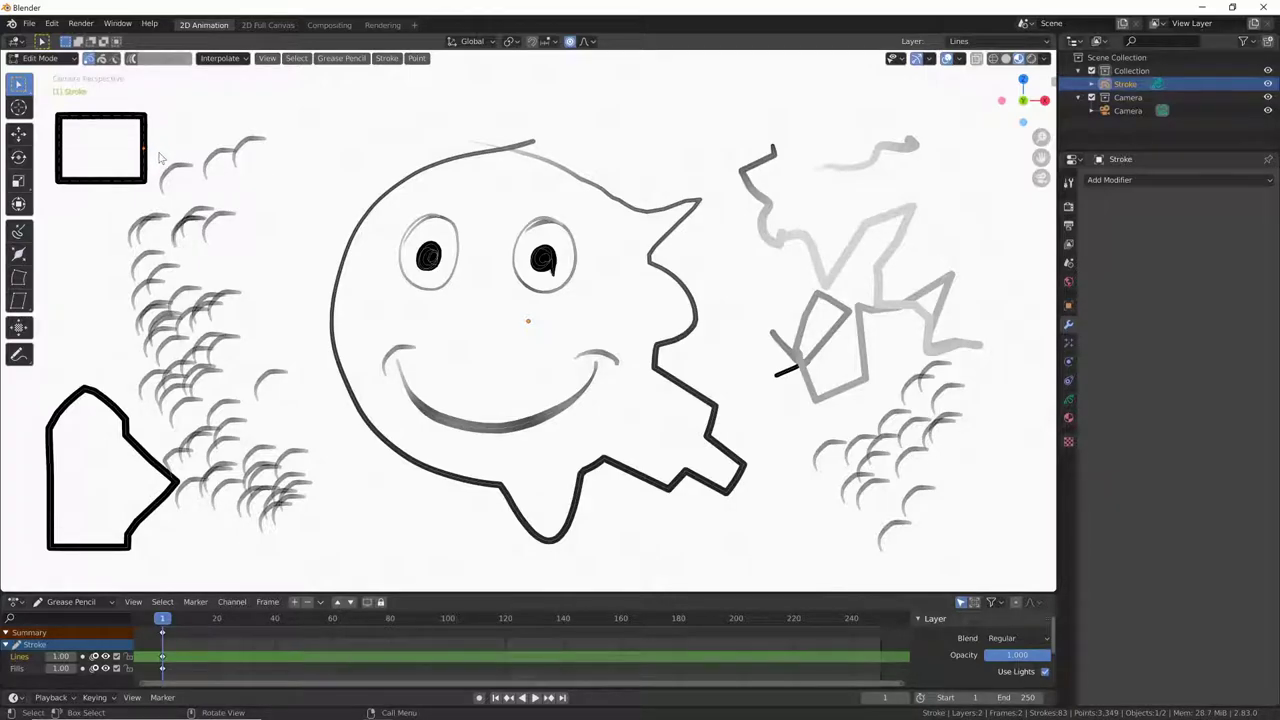
{"action": "key", "text": "g"}
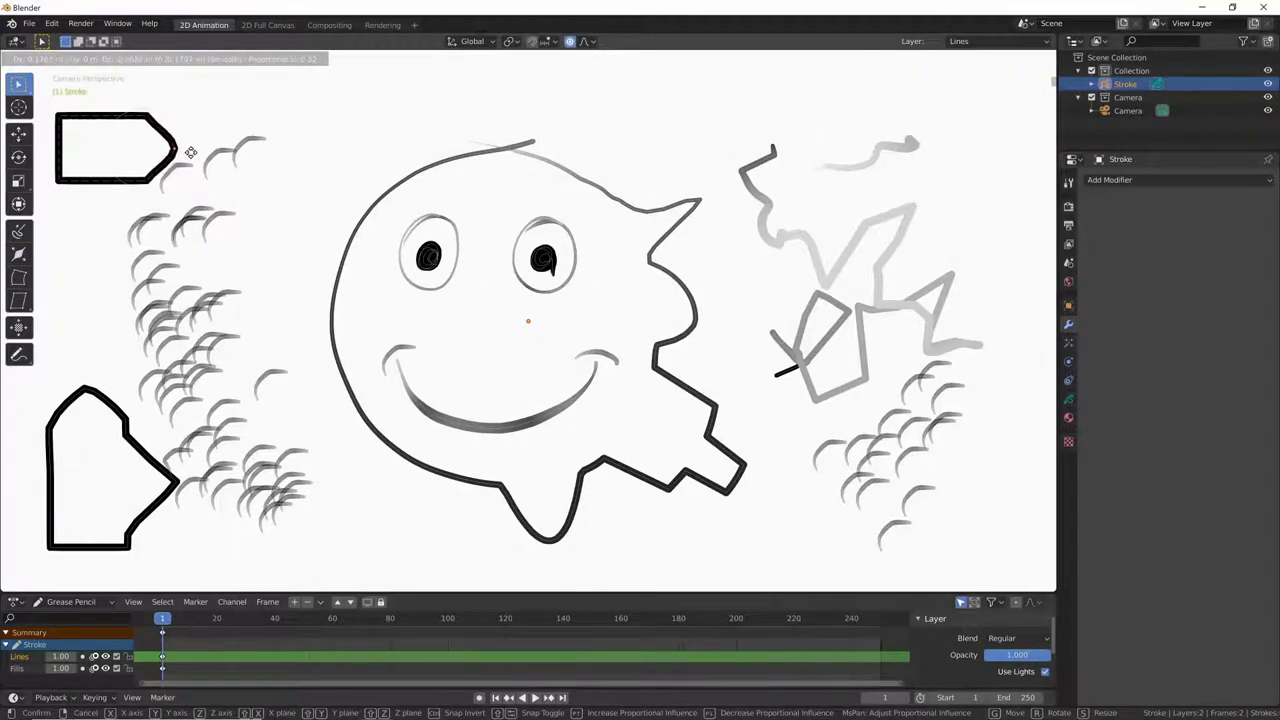
{"action": "left_click", "coordinate": [194, 152]}
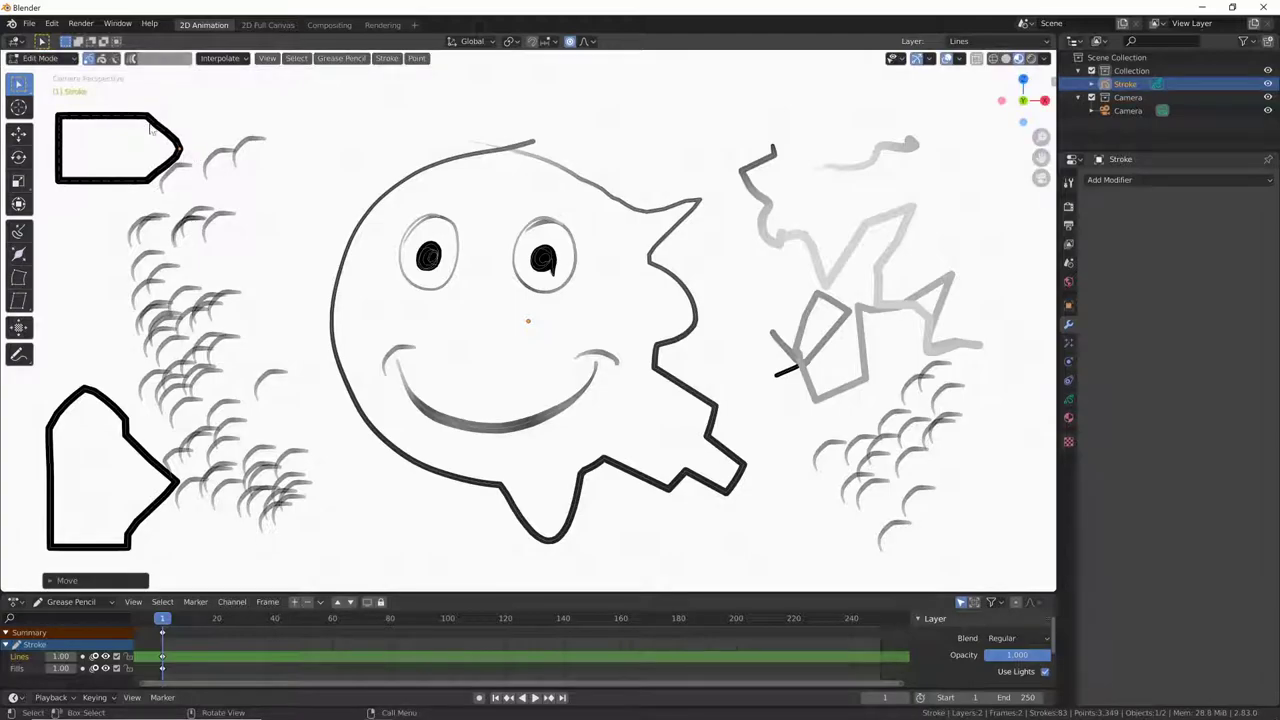
{"action": "key", "text": "ctrl+z"}
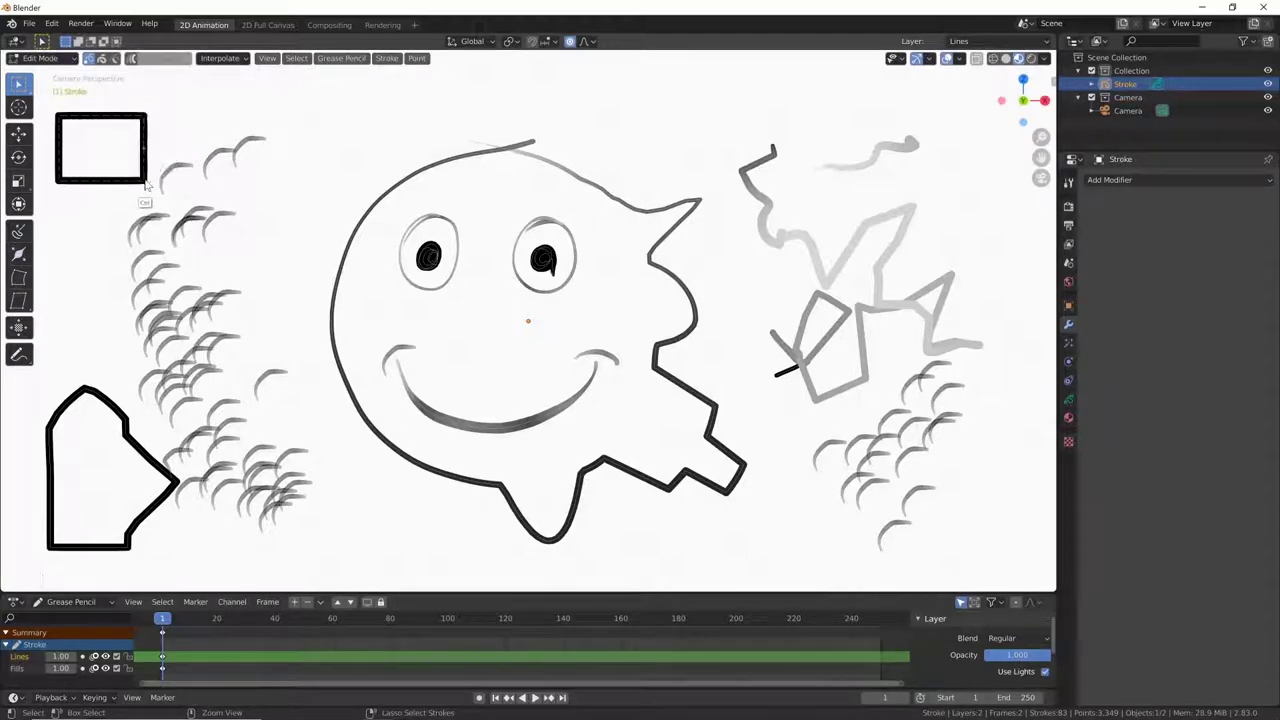
{"action": "left_click", "coordinate": [592, 42]}
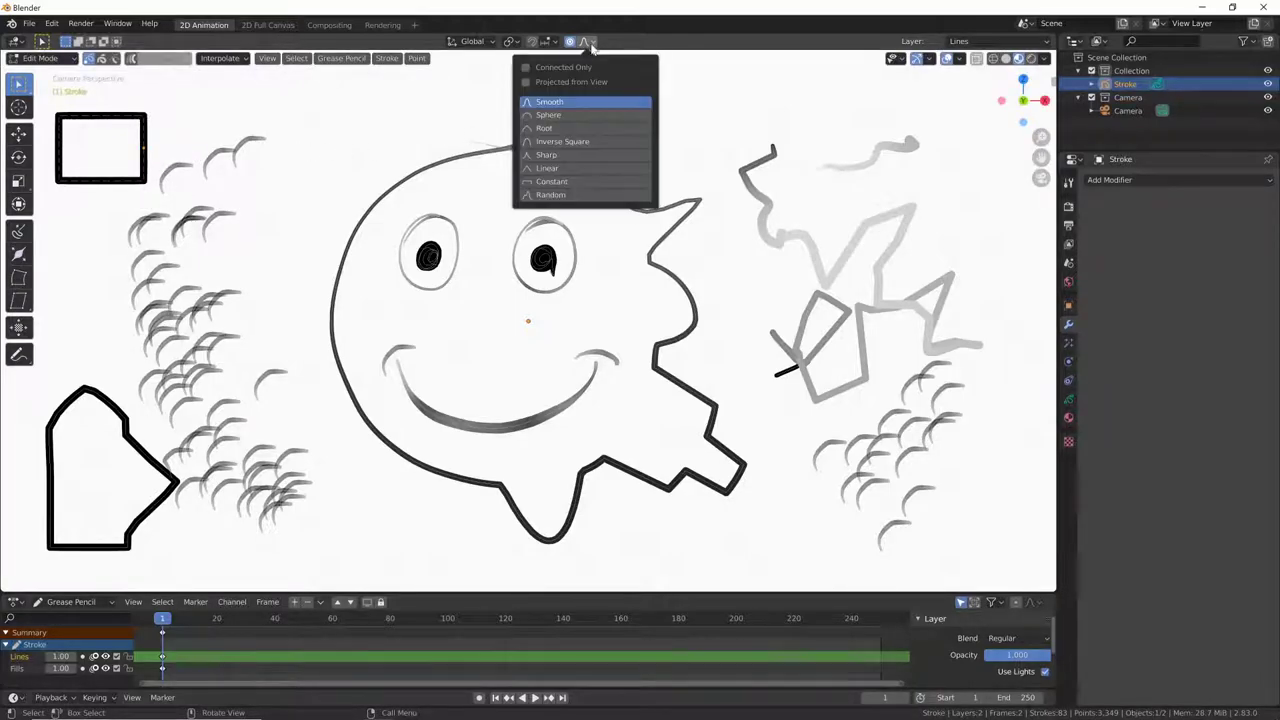
{"action": "left_click", "coordinate": [565, 116]}
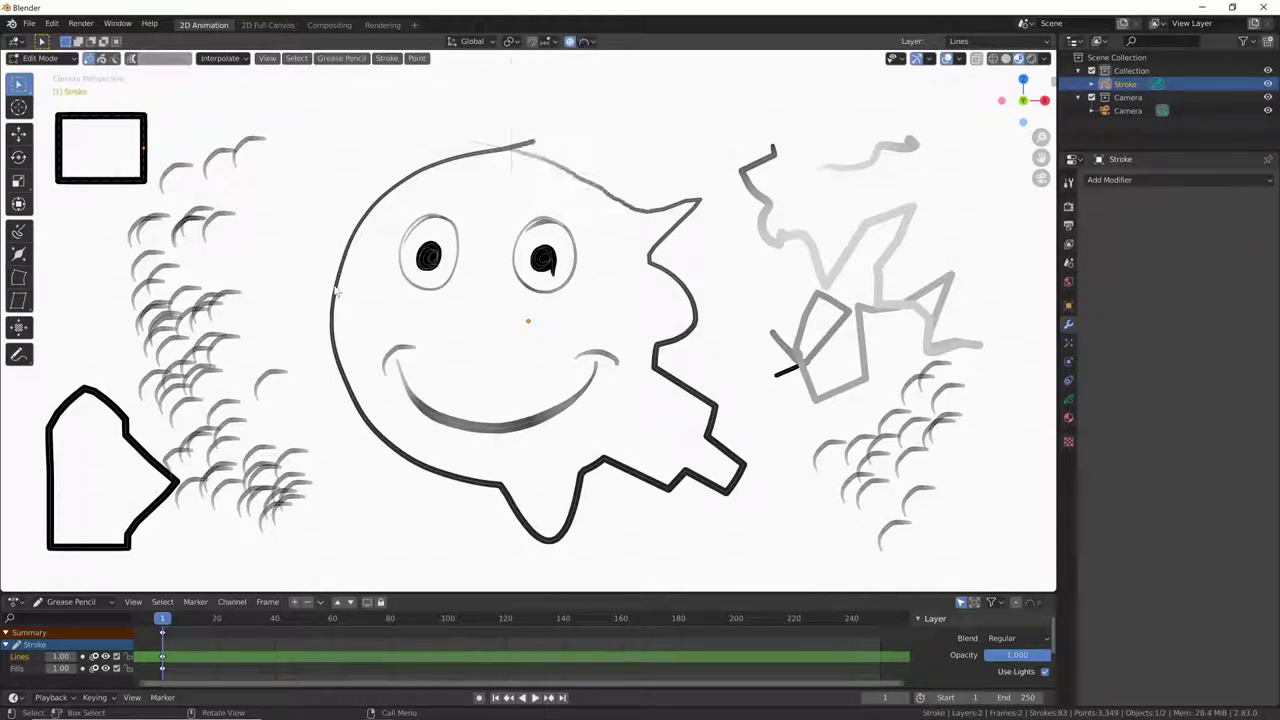
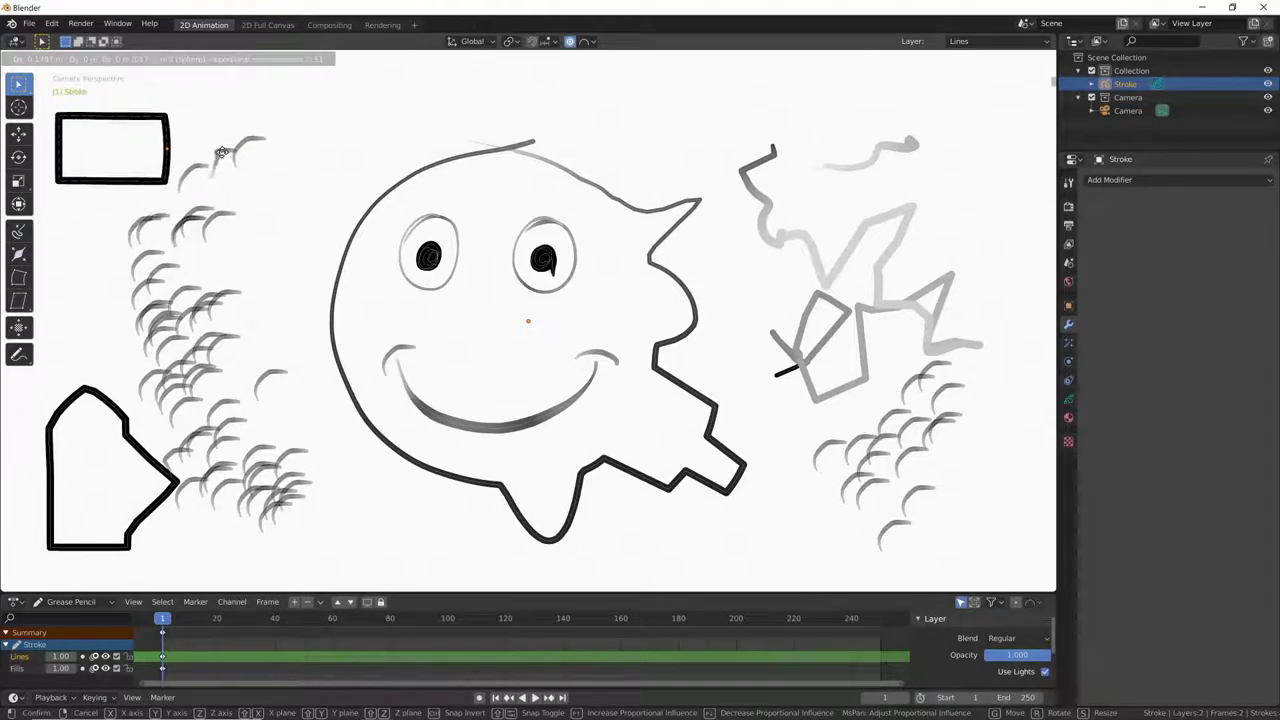
- Pull the top-left rectangle's end into a longer point, keep Sphere falloff, and enter Sculpt Mode
{"action": "left_click", "coordinate": [341, 153]}
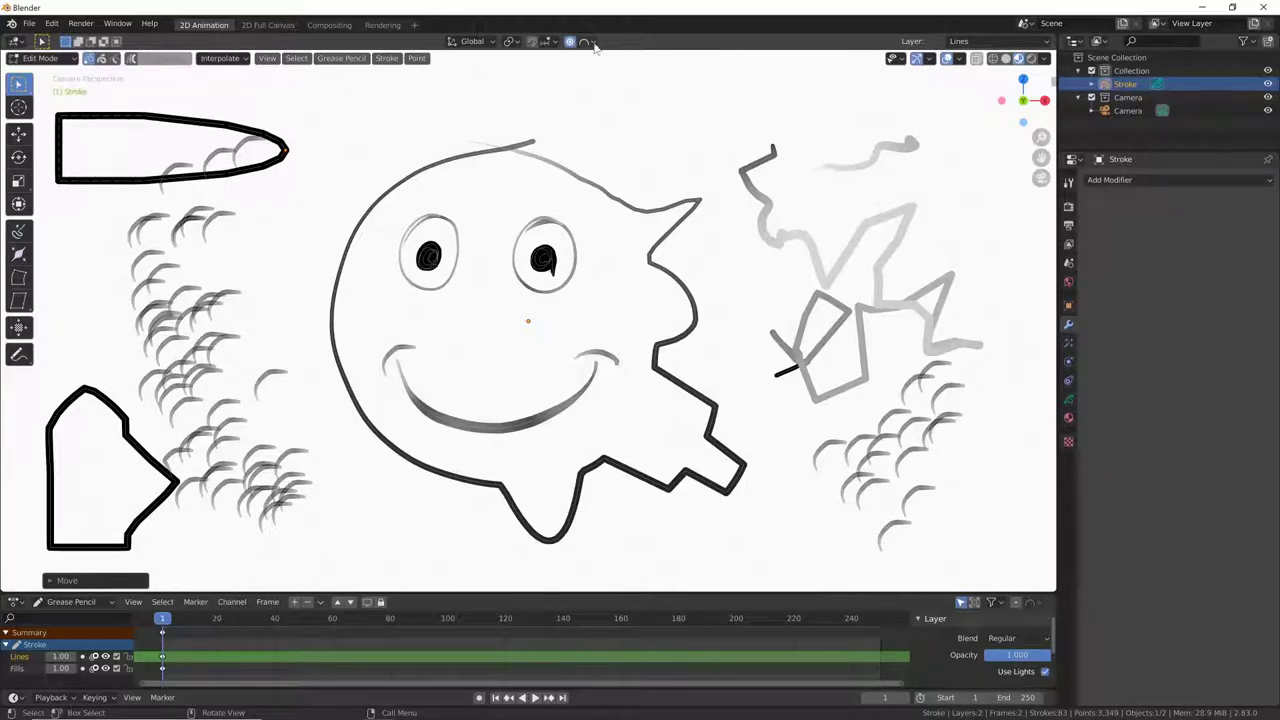
{"action": "left_click", "coordinate": [594, 44]}
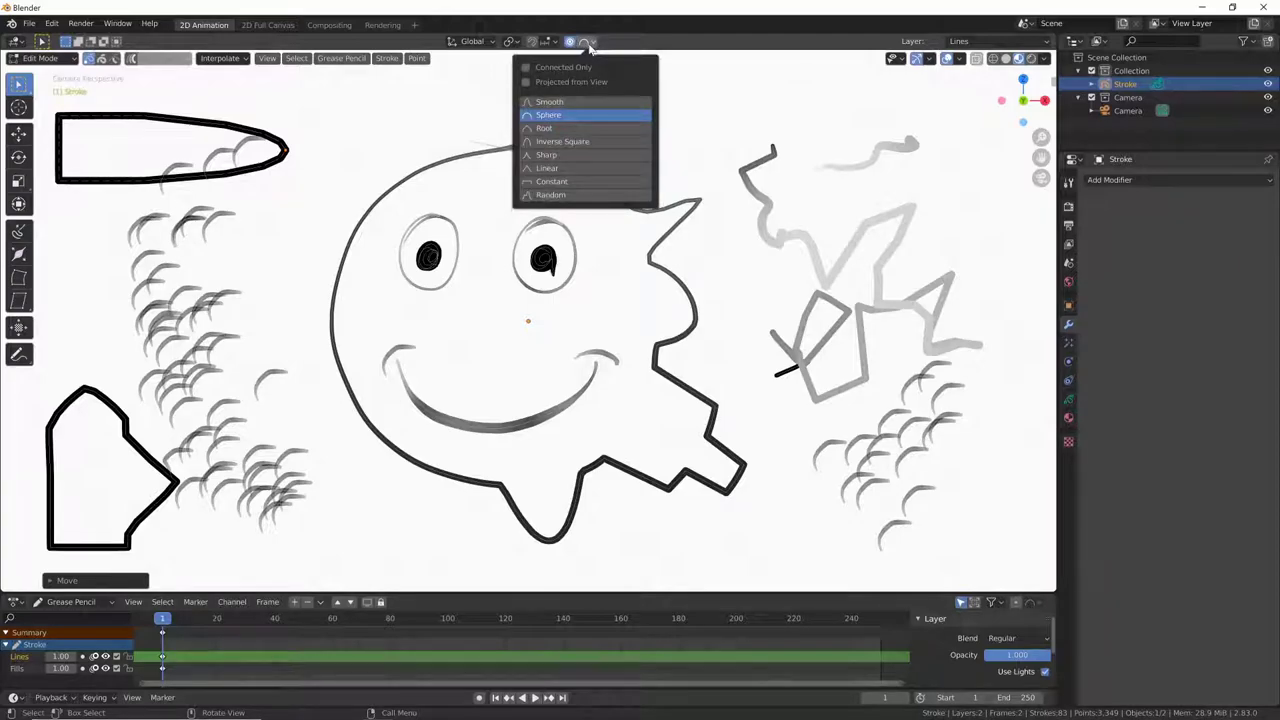
{"action": "left_click", "coordinate": [587, 49]}
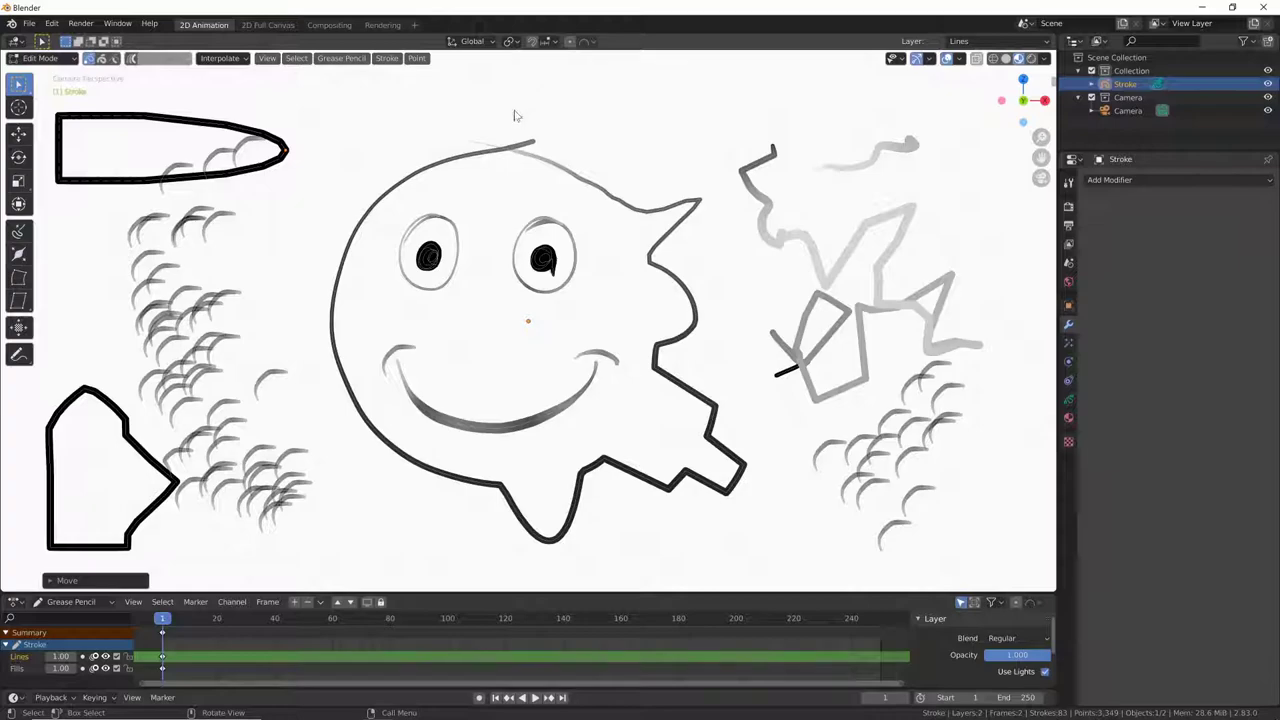
{"action": "key", "text": "ctrl+Tab"}
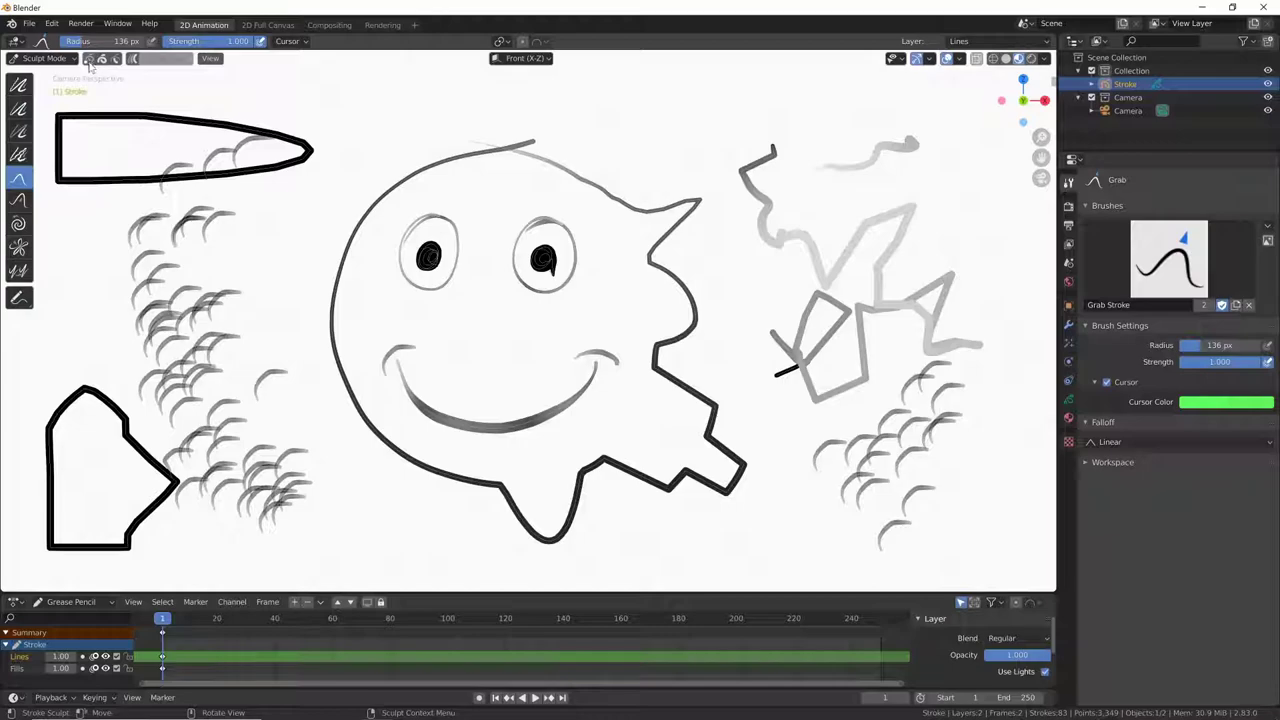
- Limit sculpting to selected stroke points and switch to Edit Mode
{"action": "left_click", "coordinate": [89, 60]}
{"action": "left_click", "coordinate": [114, 59]}
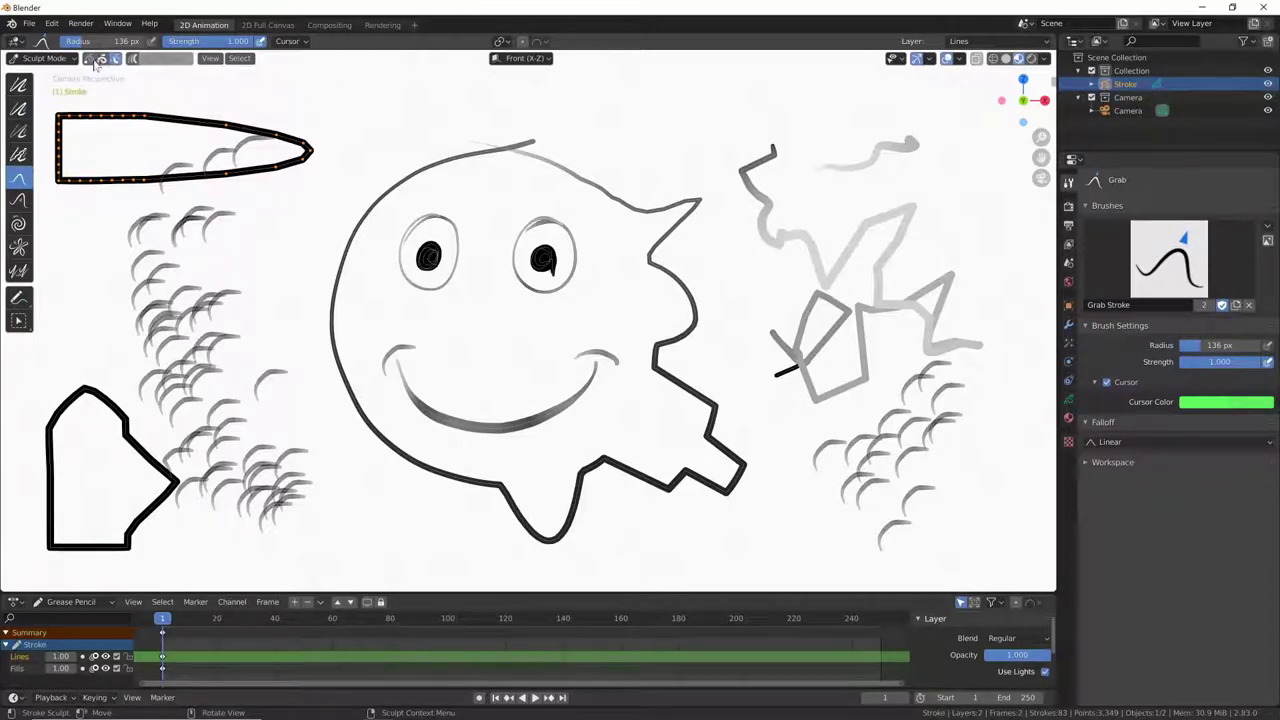
{"action": "left_click", "coordinate": [46, 58]}
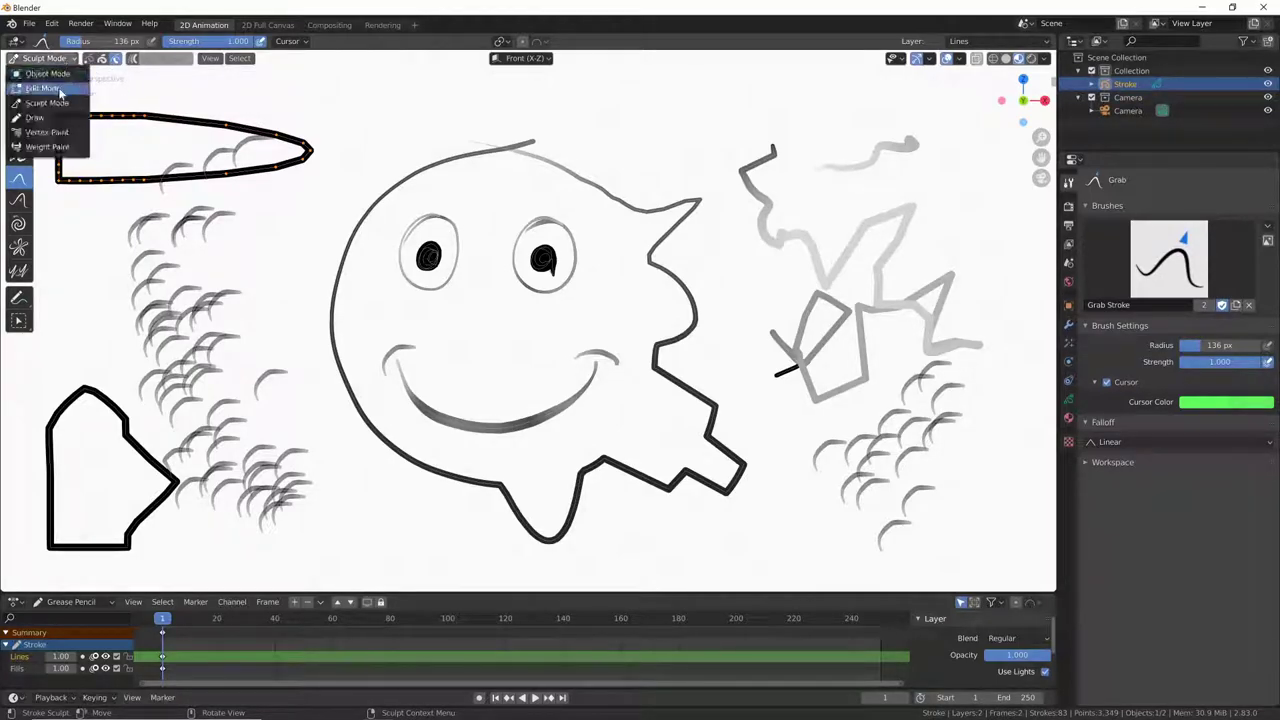
{"action": "left_click", "coordinate": [58, 89]}
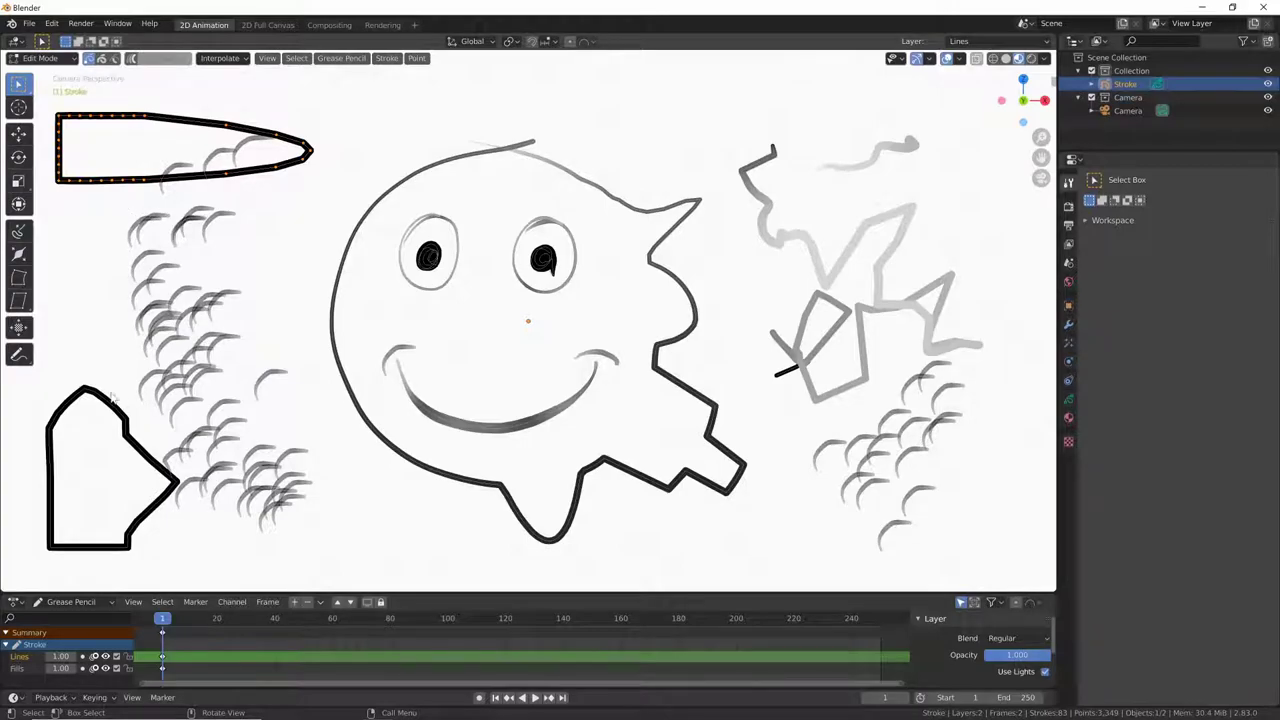
- Lasso-select the heart-shaped outline, then return to Sculpt Mode
{"action": "right_click_drag", "start_coordinate": [78, 380], "coordinate": [168, 510], "text": "ctrl"}
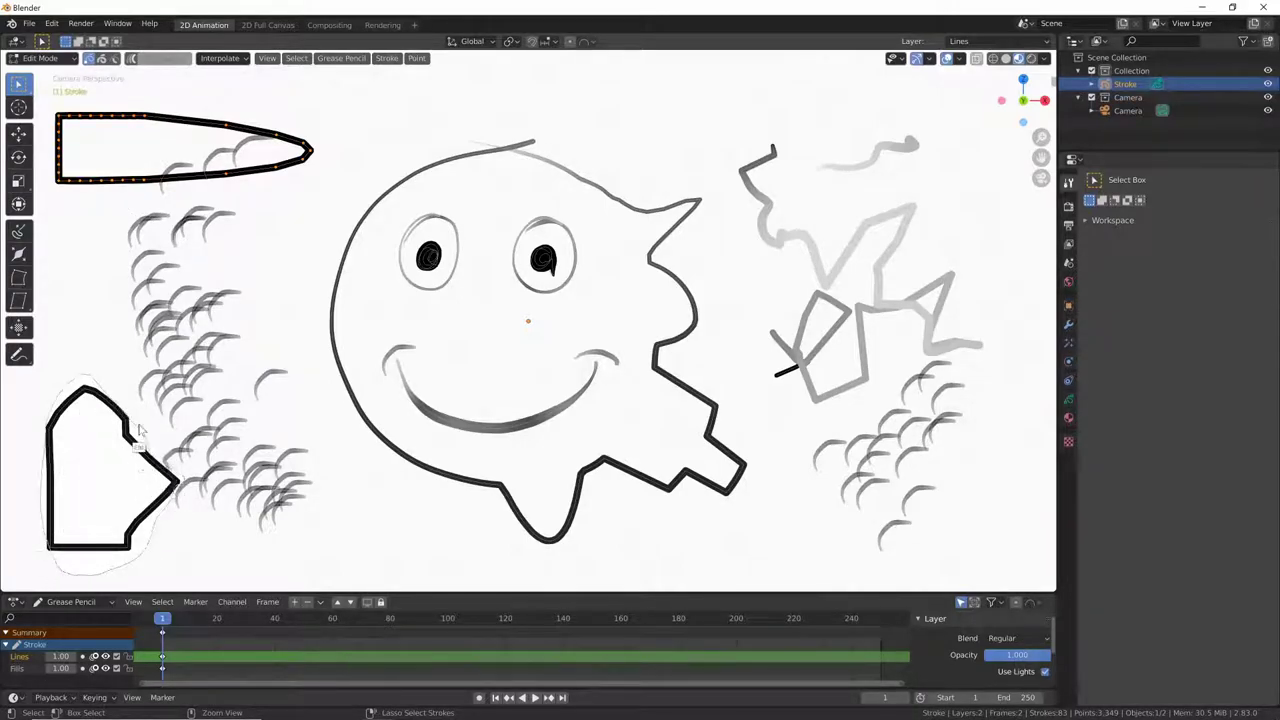
{"action": "right_click_drag", "start_coordinate": [168, 510], "coordinate": [138, 527], "text": "ctrl"}
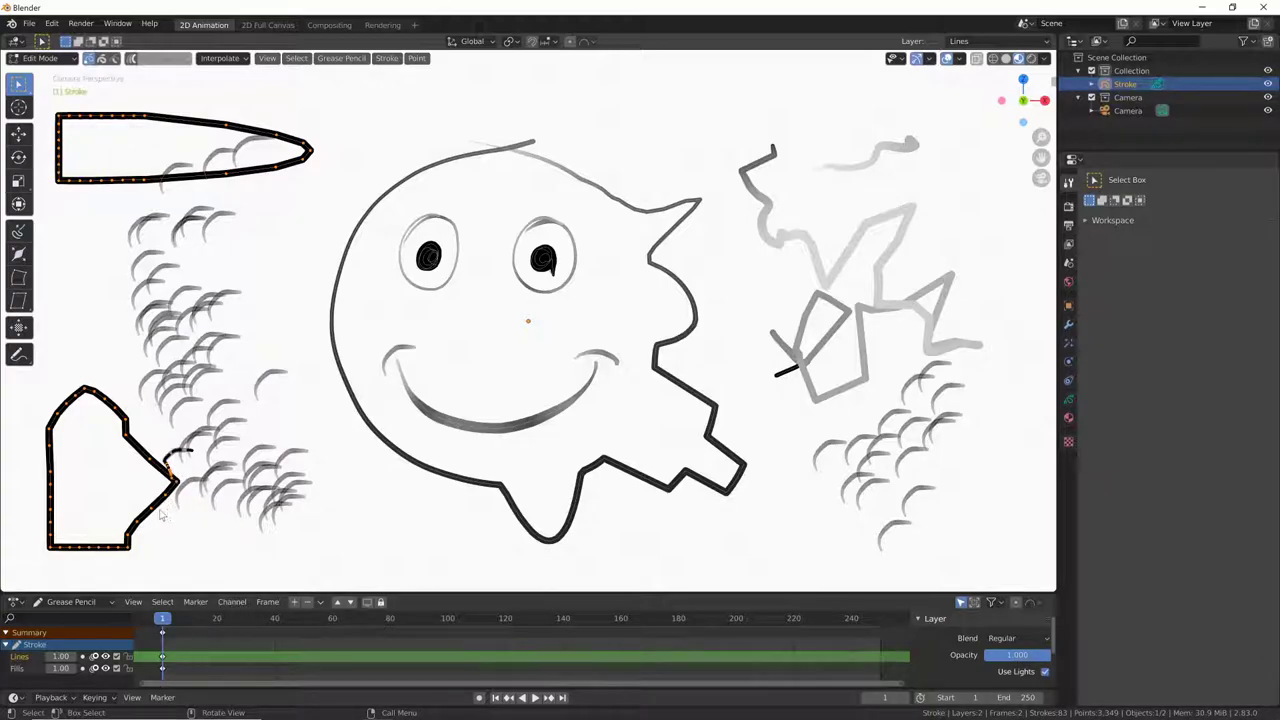
{"action": "left_click", "coordinate": [40, 58]}
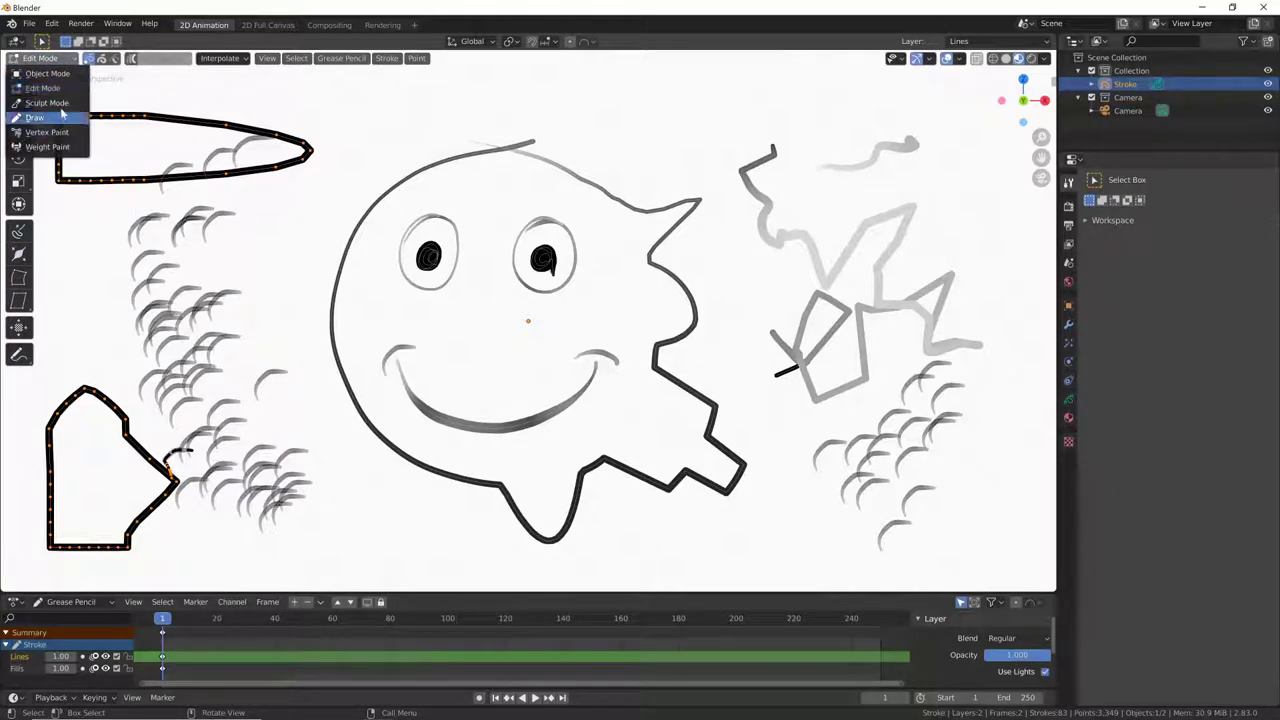
{"action": "left_click", "coordinate": [40, 106]}
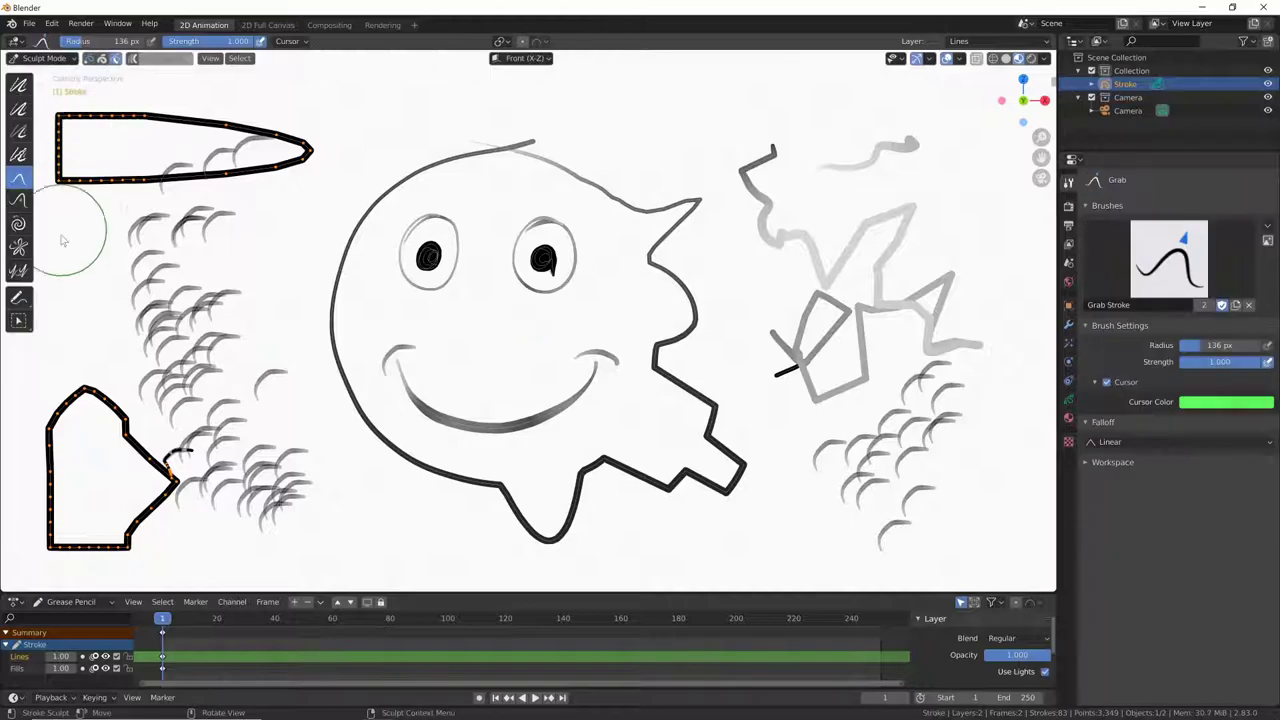
- Grab-nudge the pointed outline's tip and the left hatch strokes, undoing a stray pull on the top outline
{"action": "left_click", "coordinate": [117, 59]}
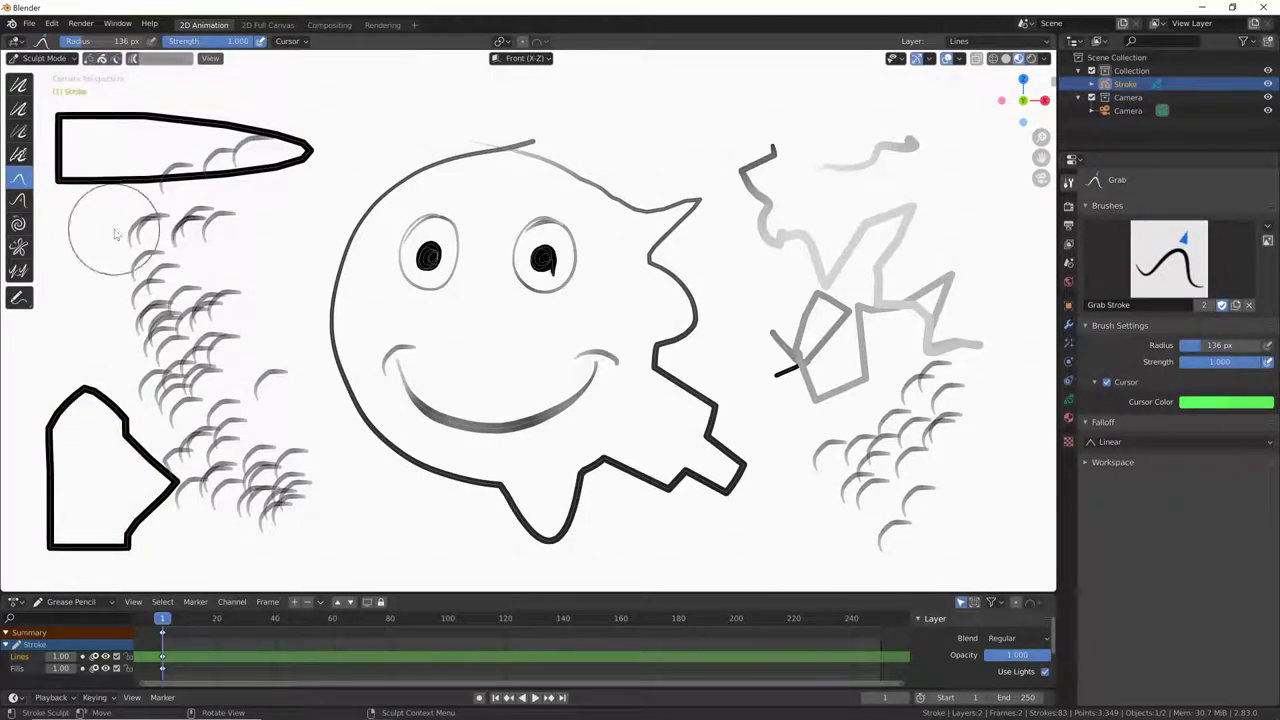
{"action": "left_click_drag", "start_coordinate": [300, 150], "coordinate": [308, 153]}
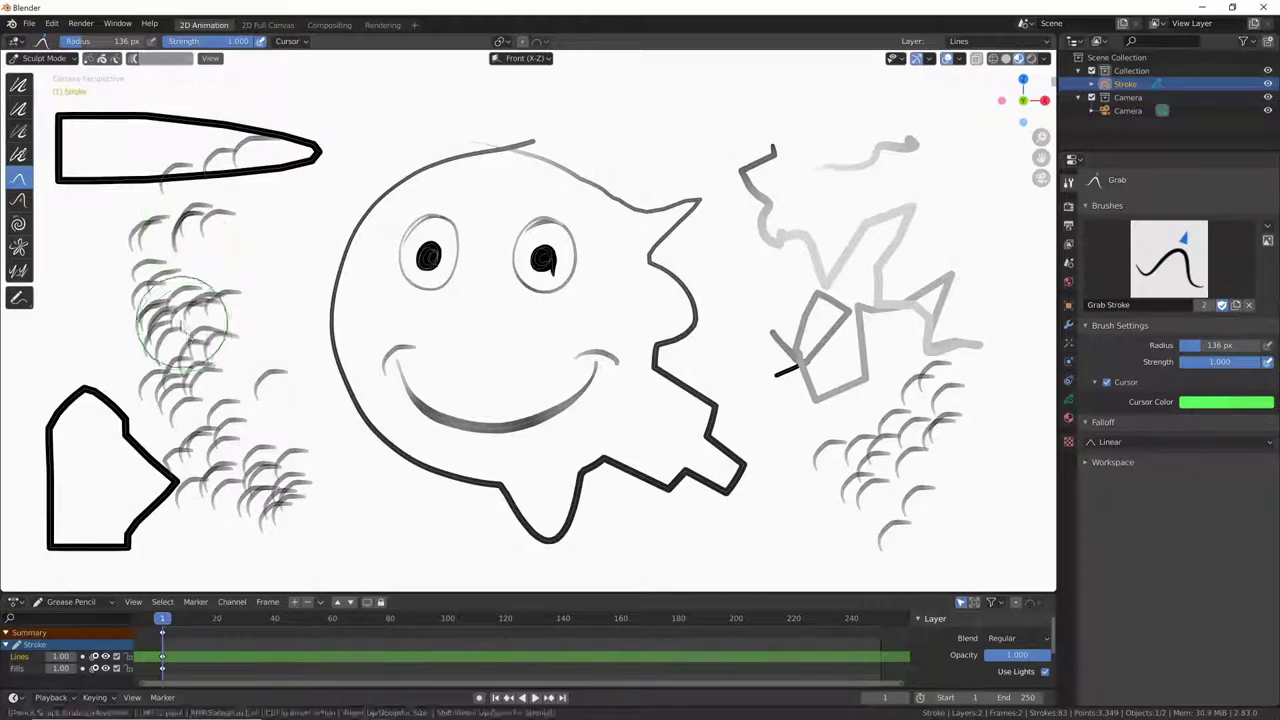
{"action": "left_click_drag", "start_coordinate": [228, 427], "coordinate": [220, 407]}
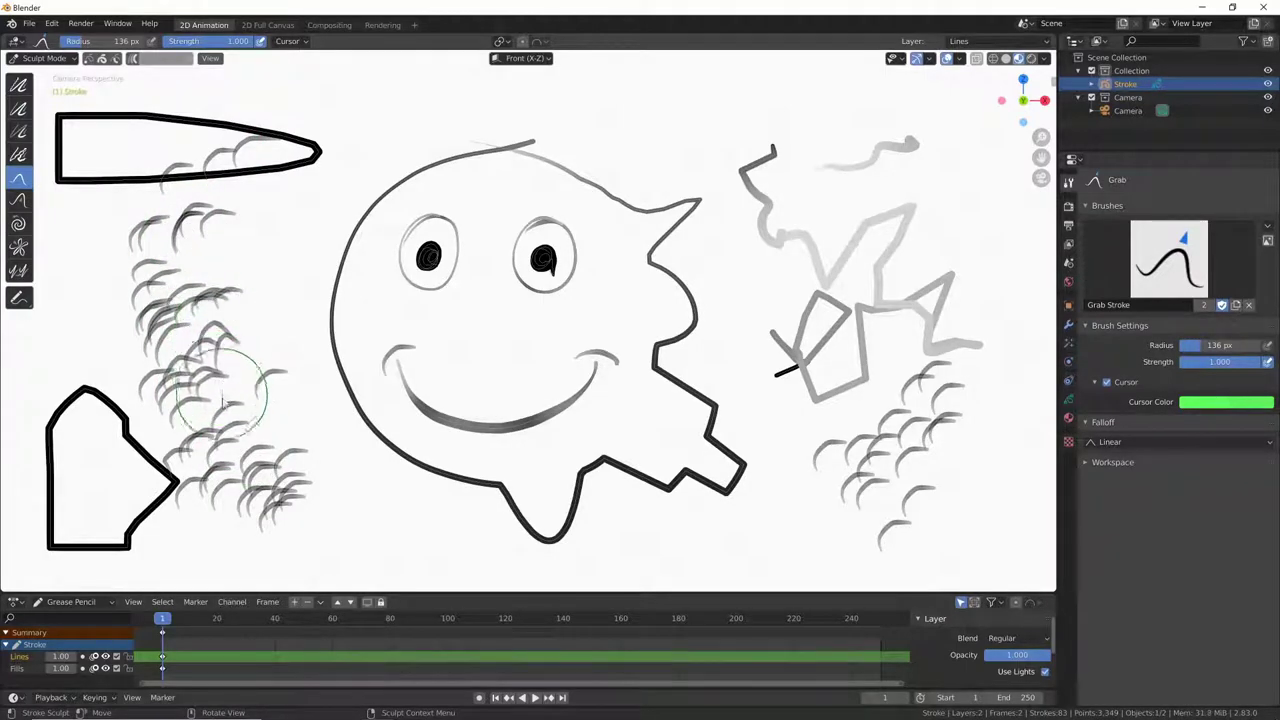
{"action": "left_click", "coordinate": [89, 58]}
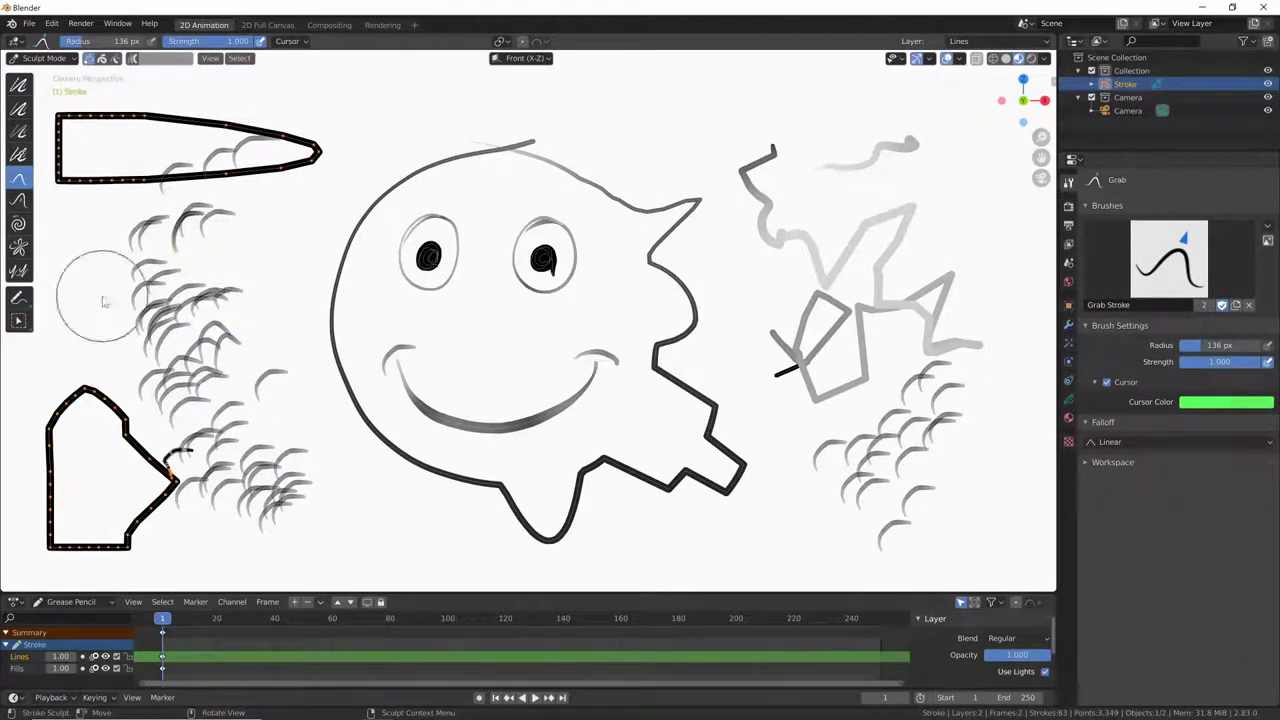
{"action": "mouse_move", "coordinate": [100, 198]}
{"action": "left_mouse_down"}
{"action": "mouse_move", "coordinate": [105, 398]}
{"action": "mouse_move", "coordinate": [170, 475]}
{"action": "mouse_move", "coordinate": [148, 445]}
{"action": "left_mouse_up"}
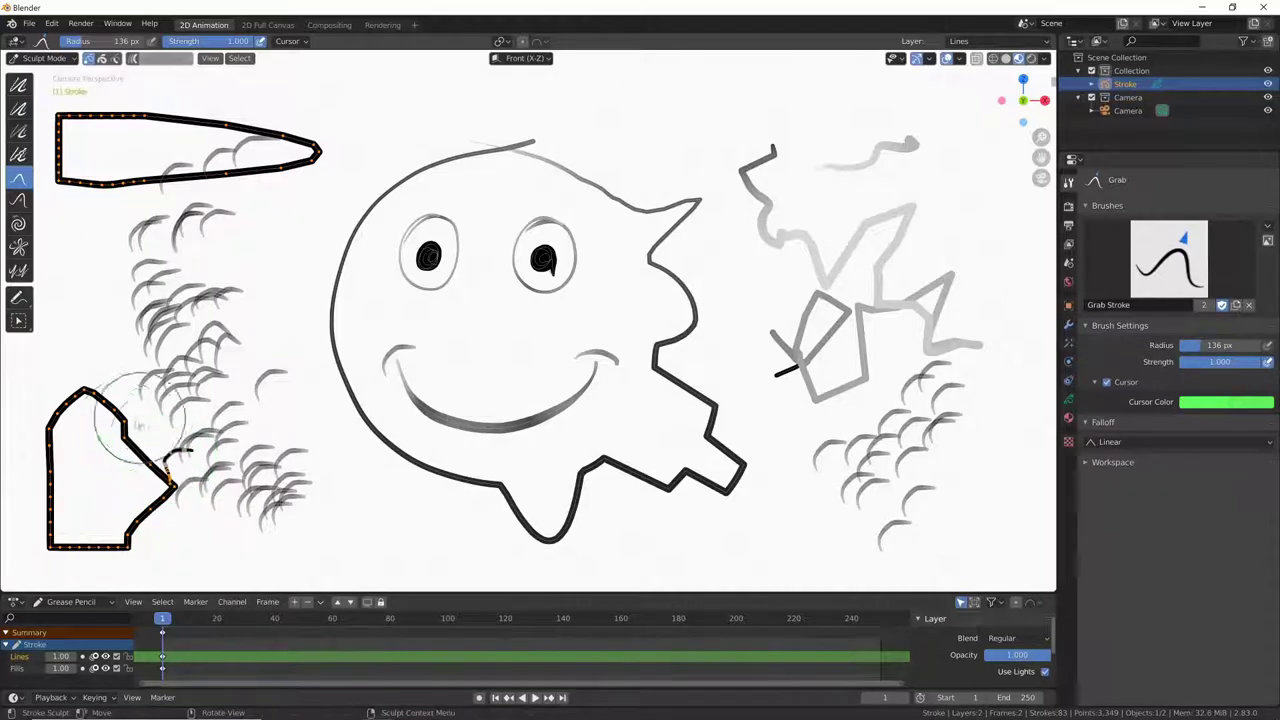
{"action": "mouse_move", "coordinate": [127, 196]}
{"action": "left_mouse_down"}
{"action": "mouse_move", "coordinate": [130, 184]}
{"action": "mouse_move", "coordinate": [105, 200]}
{"action": "left_mouse_up"}
{"action": "key", "text": "ctrl+z"}
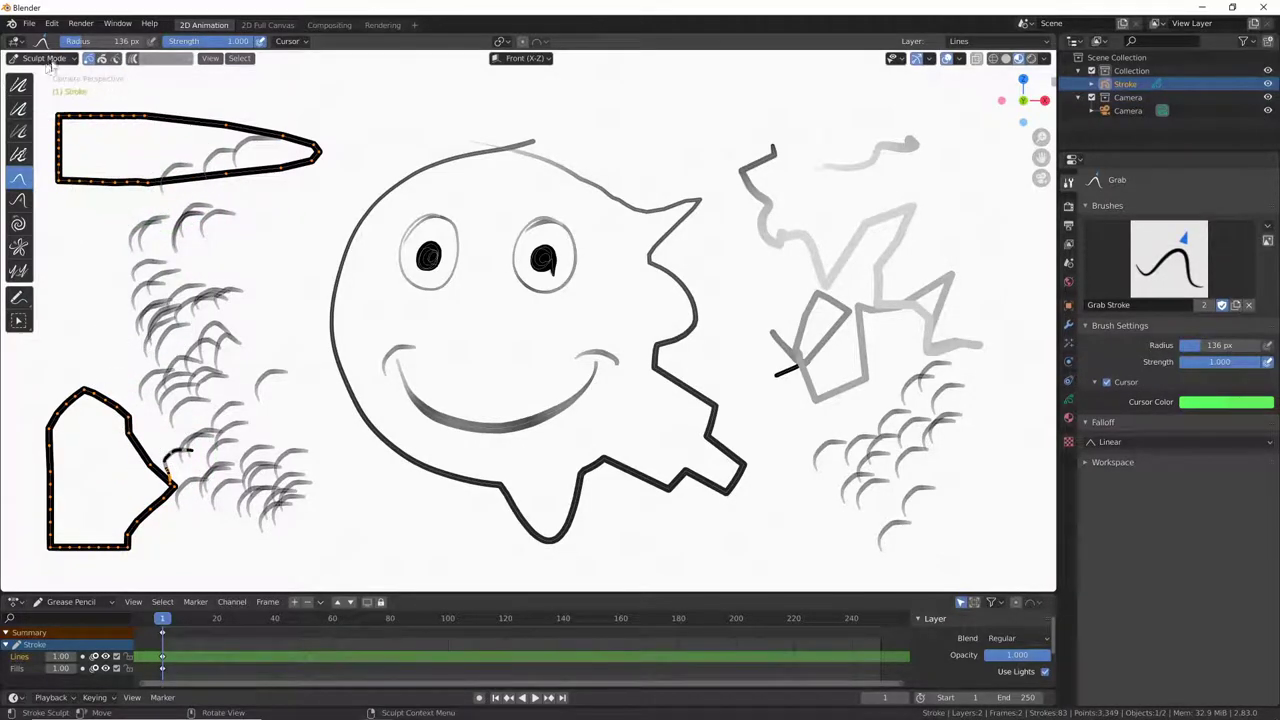
- With the Smooth brush, smooth the pointed tip and left hatching, and round the heart's right corner
{"action": "left_click", "coordinate": [18, 85]}
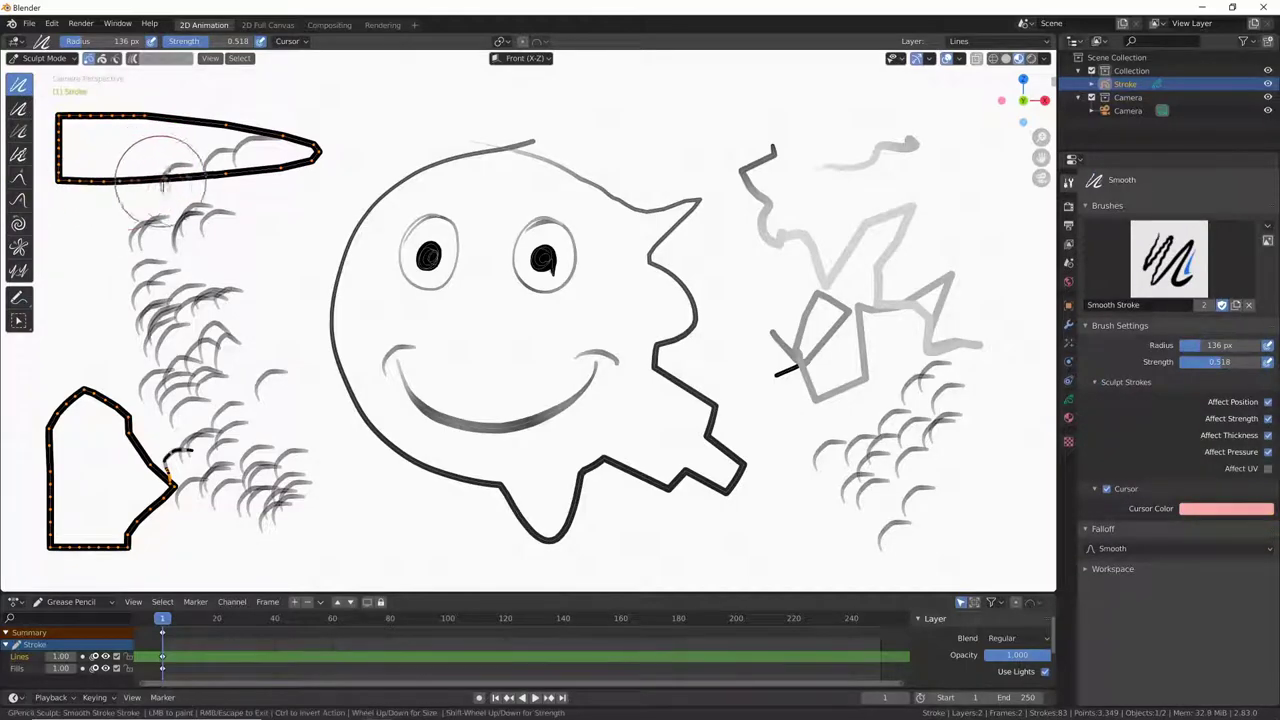
{"action": "left_click_drag", "start_coordinate": [245, 185], "coordinate": [205, 135]}
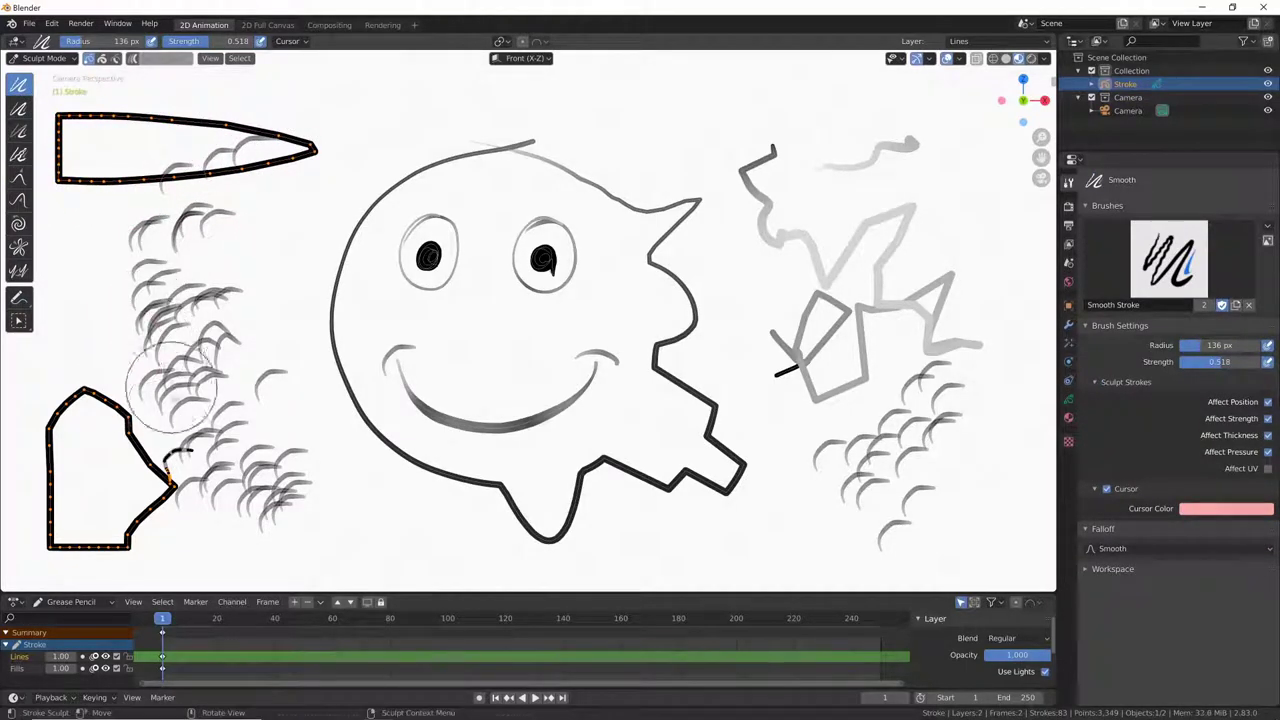
{"action": "left_click_drag", "start_coordinate": [214, 286], "coordinate": [228, 343]}
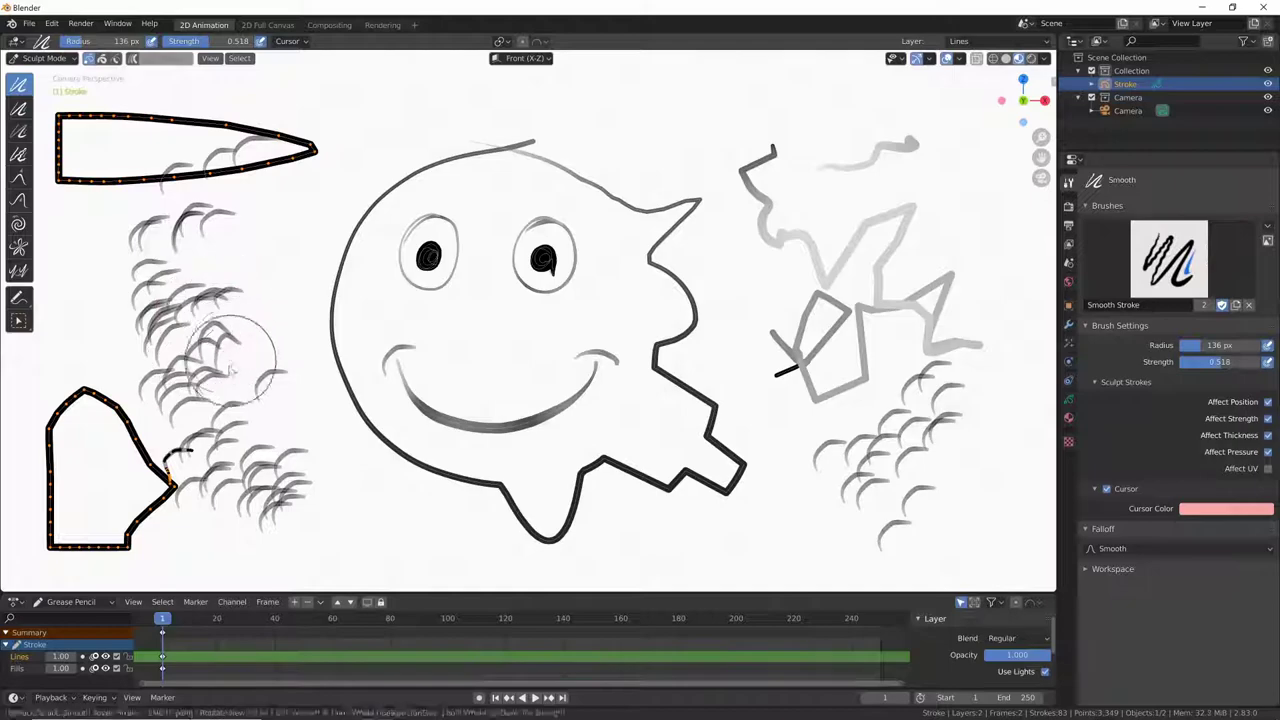
{"action": "left_click_drag", "start_coordinate": [175, 480], "coordinate": [160, 430]}
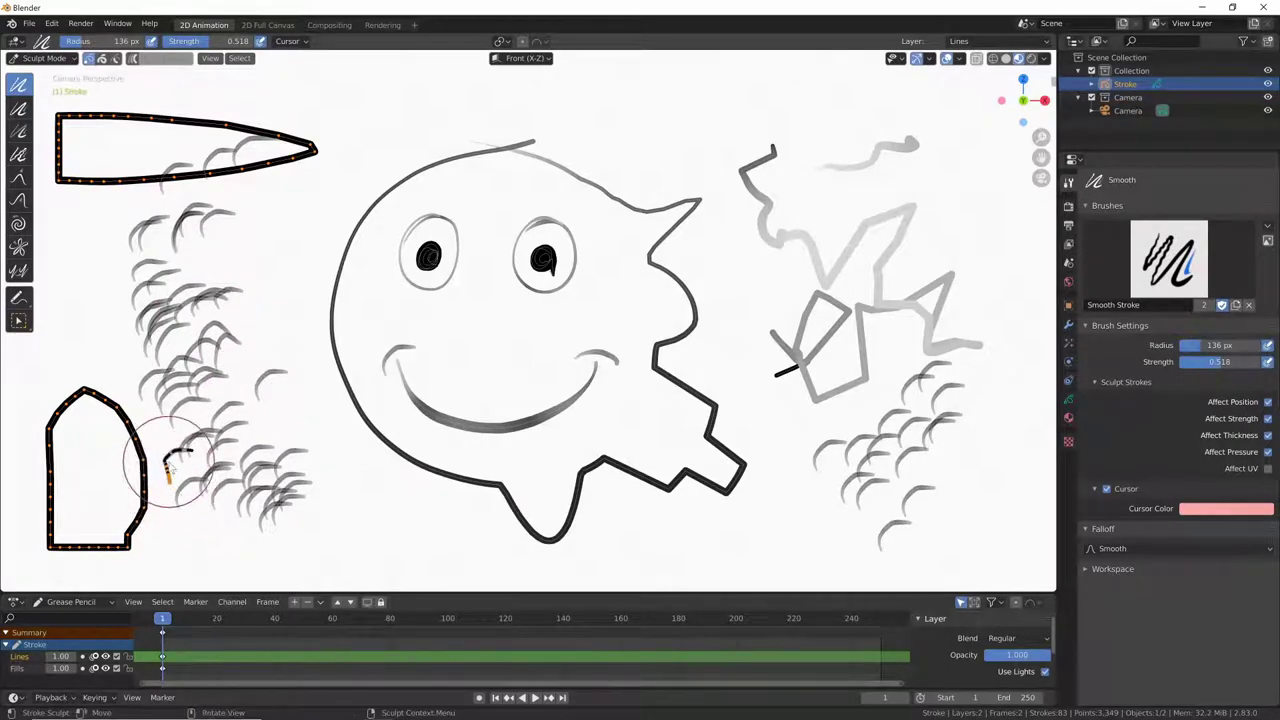
- With the Grab brush, push the rounded shape's right edge outward and nudge nearby hatch strokes
{"action": "left_click", "coordinate": [18, 177]}
{"action": "left_click_drag", "start_coordinate": [130, 475], "coordinate": [150, 505]}
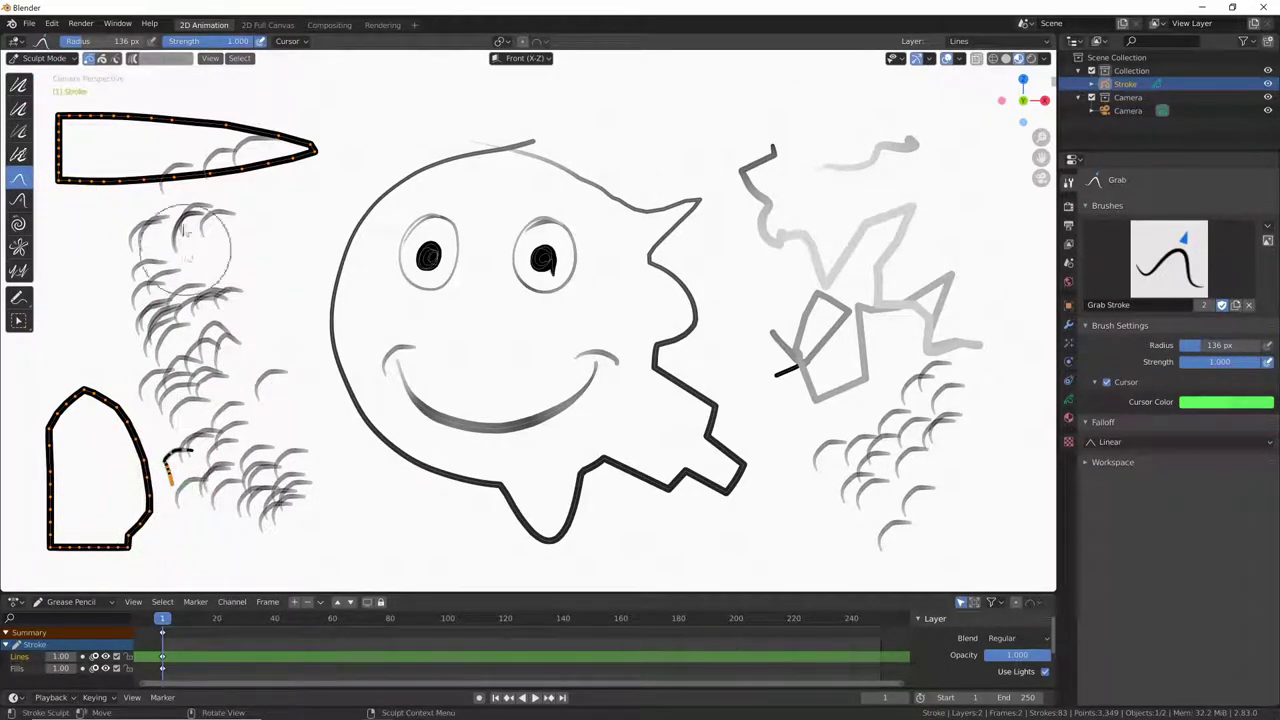
{"action": "left_click", "coordinate": [103, 59]}
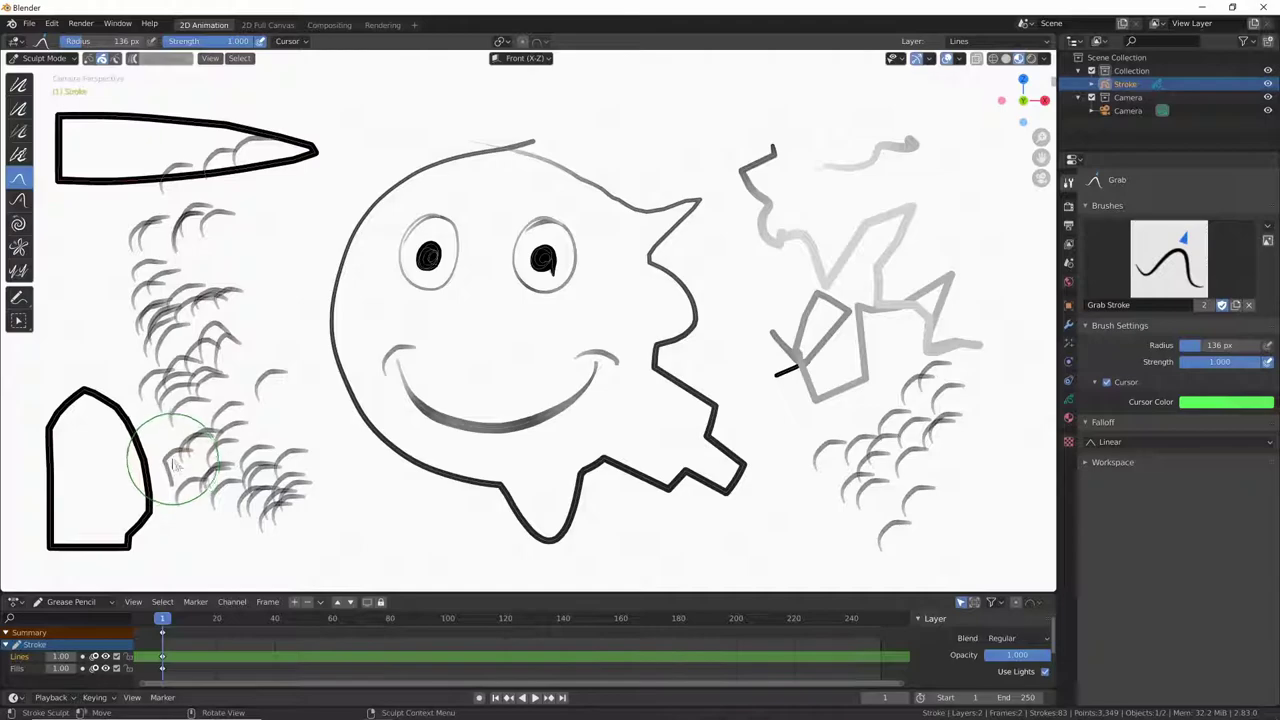
{"action": "left_click_drag", "start_coordinate": [170, 462], "coordinate": [197, 475]}
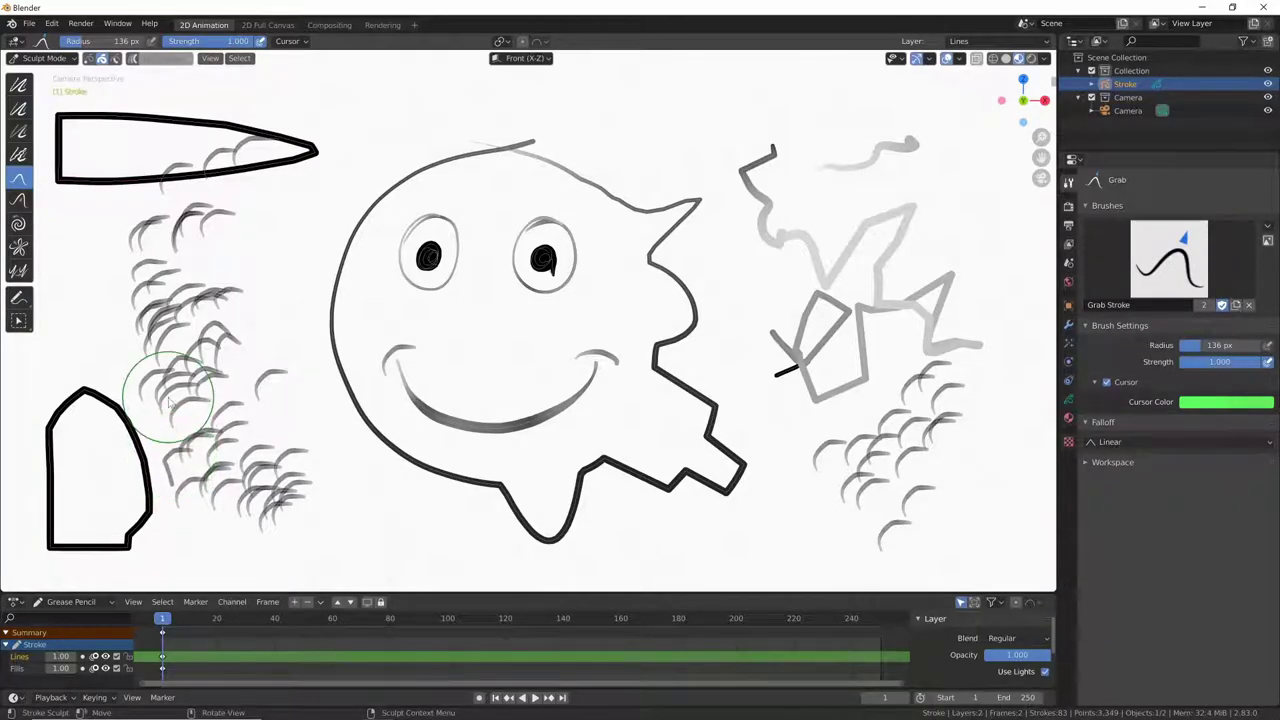
- Shrink the Grab brush radius to 51 px and move a hatch stroke beside the rounded shape
{"action": "key", "text": "f"}
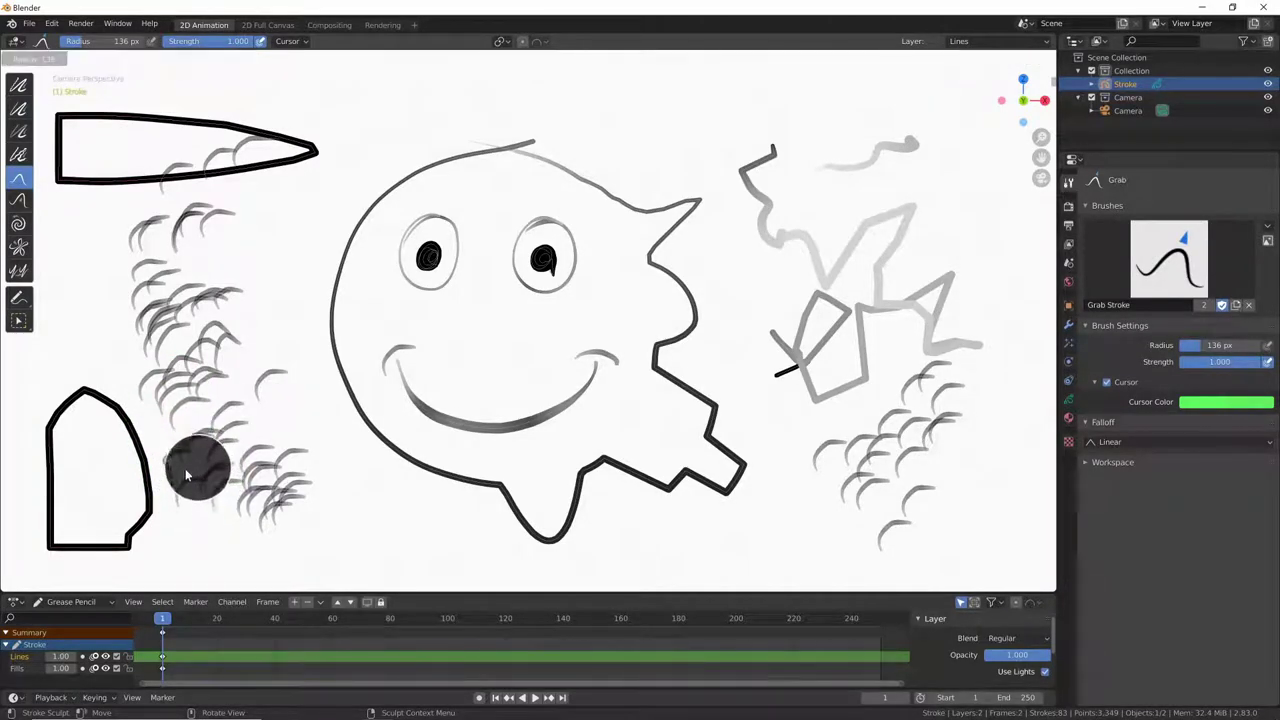
{"action": "left_click", "coordinate": [172, 462]}
{"action": "left_click_drag", "start_coordinate": [170, 462], "coordinate": [183, 455]}
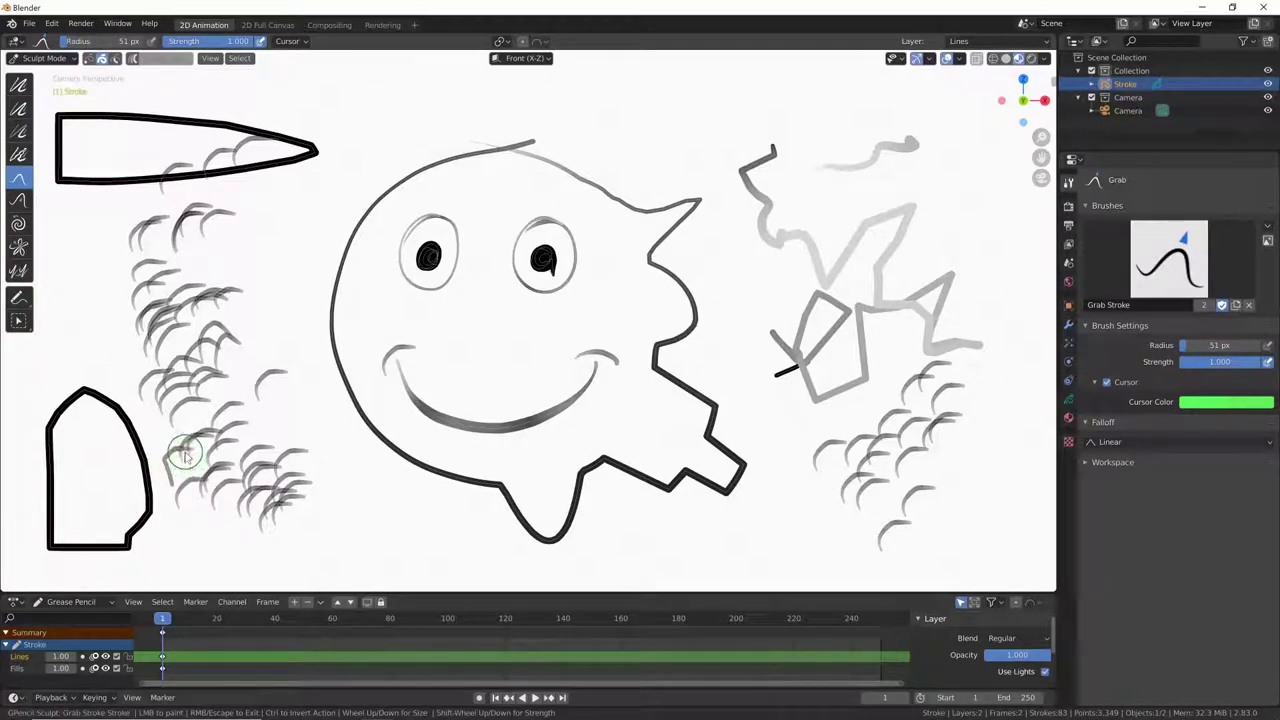
{"action": "left_click_drag", "start_coordinate": [184, 455], "coordinate": [169, 477]}
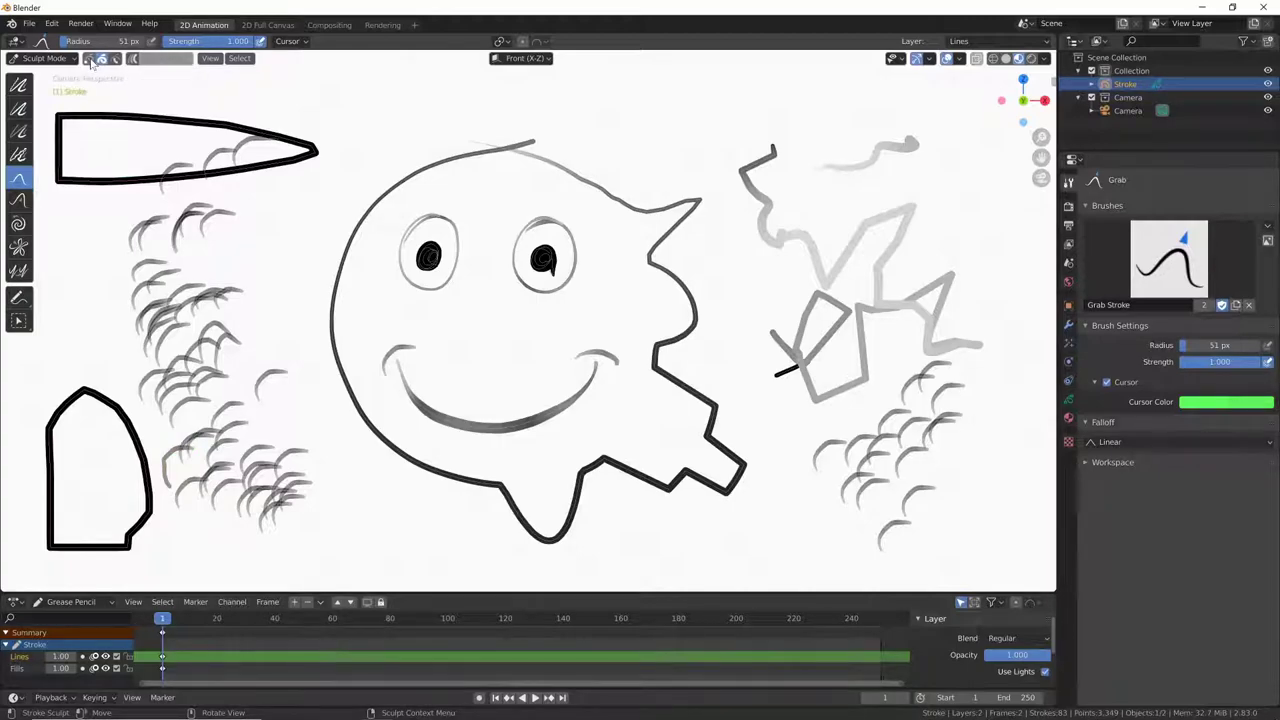
- Grab the selected hatch stroke with selection masking on, then switch to Edit Mode
{"action": "left_click", "coordinate": [89, 59]}
{"action": "left_click_drag", "start_coordinate": [191, 450], "coordinate": [170, 487]}
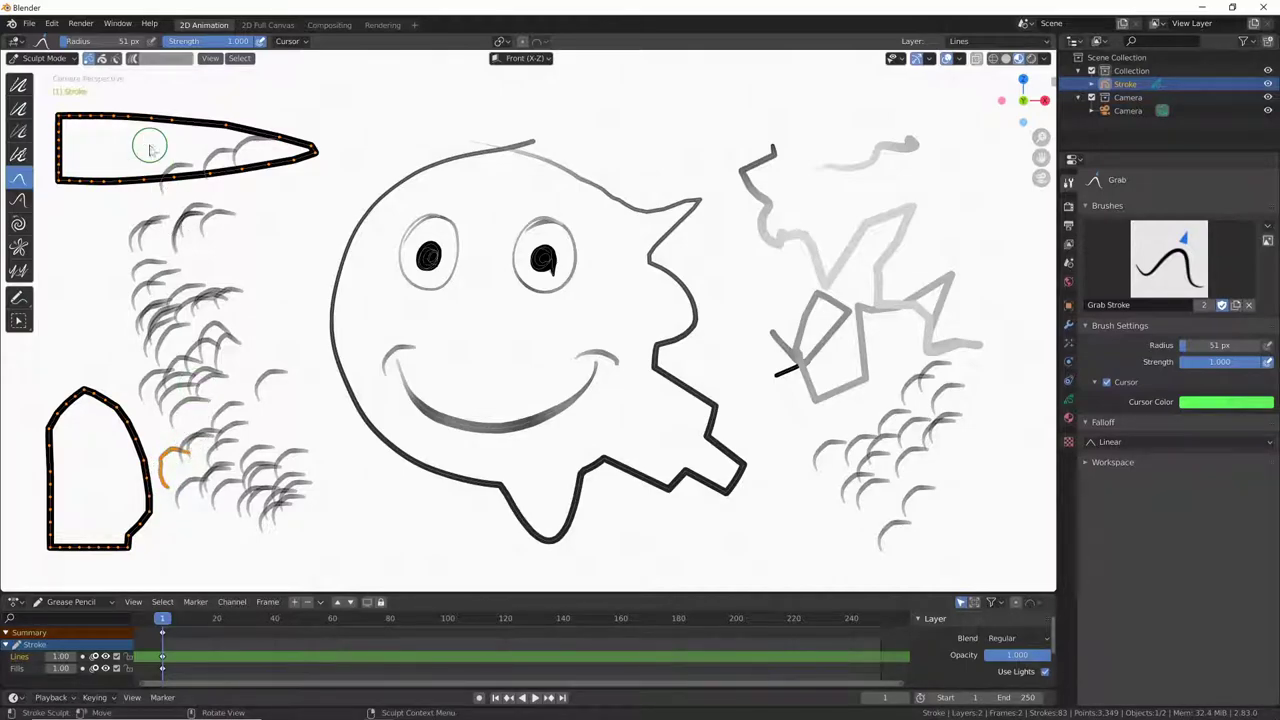
{"action": "left_click", "coordinate": [114, 58]}
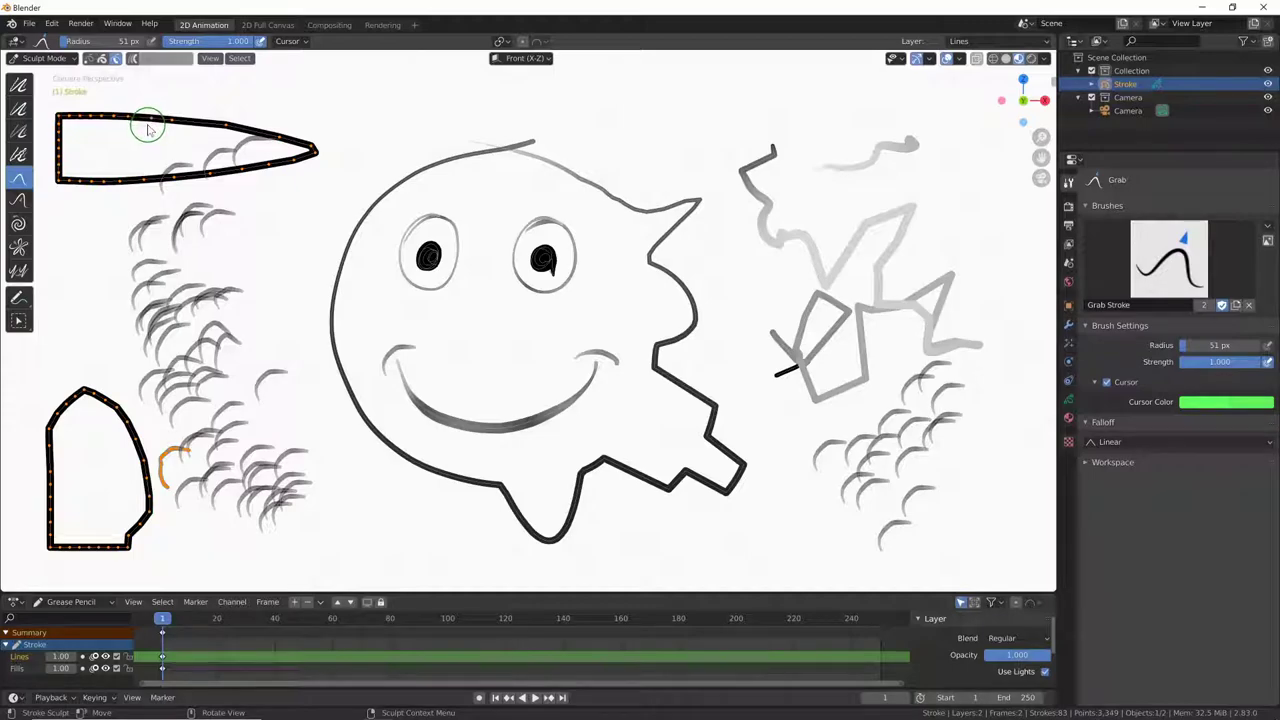
{"action": "left_click", "coordinate": [45, 58]}
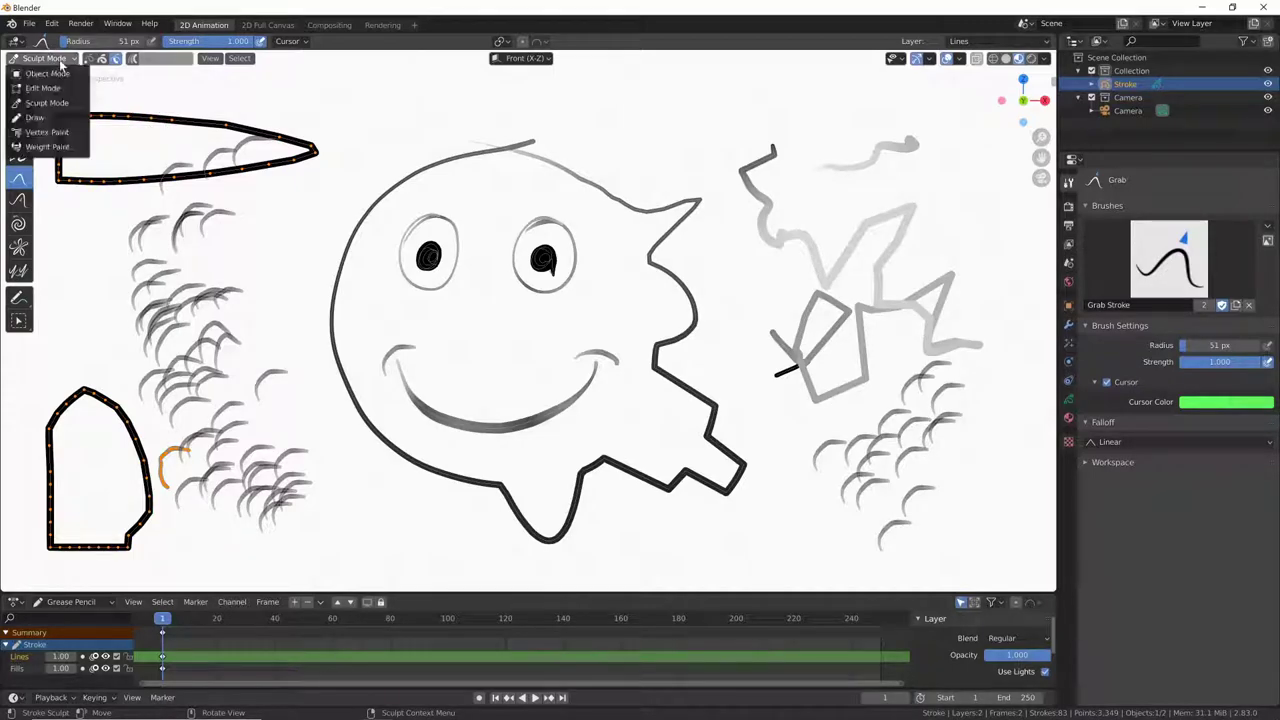
{"action": "left_click", "coordinate": [43, 88]}
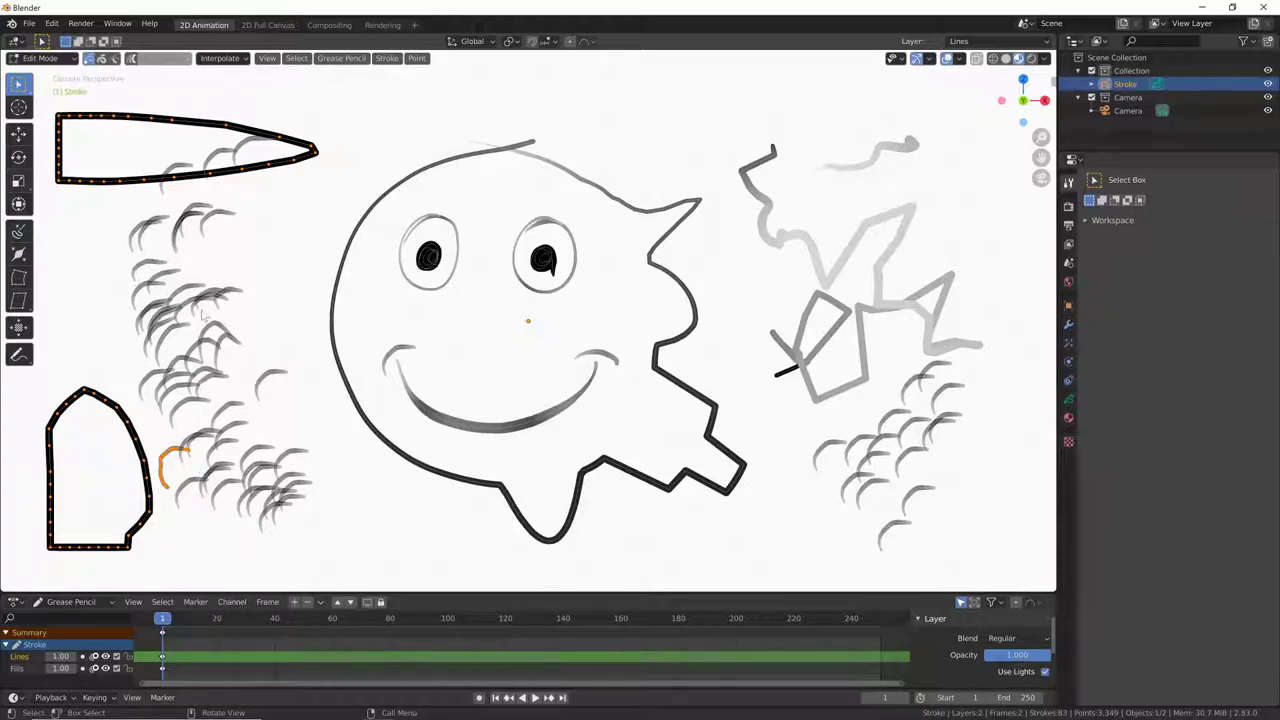
- Switch to segment selection and select the short top segment of the head outline
{"action": "left_click", "coordinate": [180, 298]}
{"action": "left_click", "coordinate": [204, 406]}
{"action": "left_click", "coordinate": [103, 60]}
{"action": "left_click", "coordinate": [114, 59]}
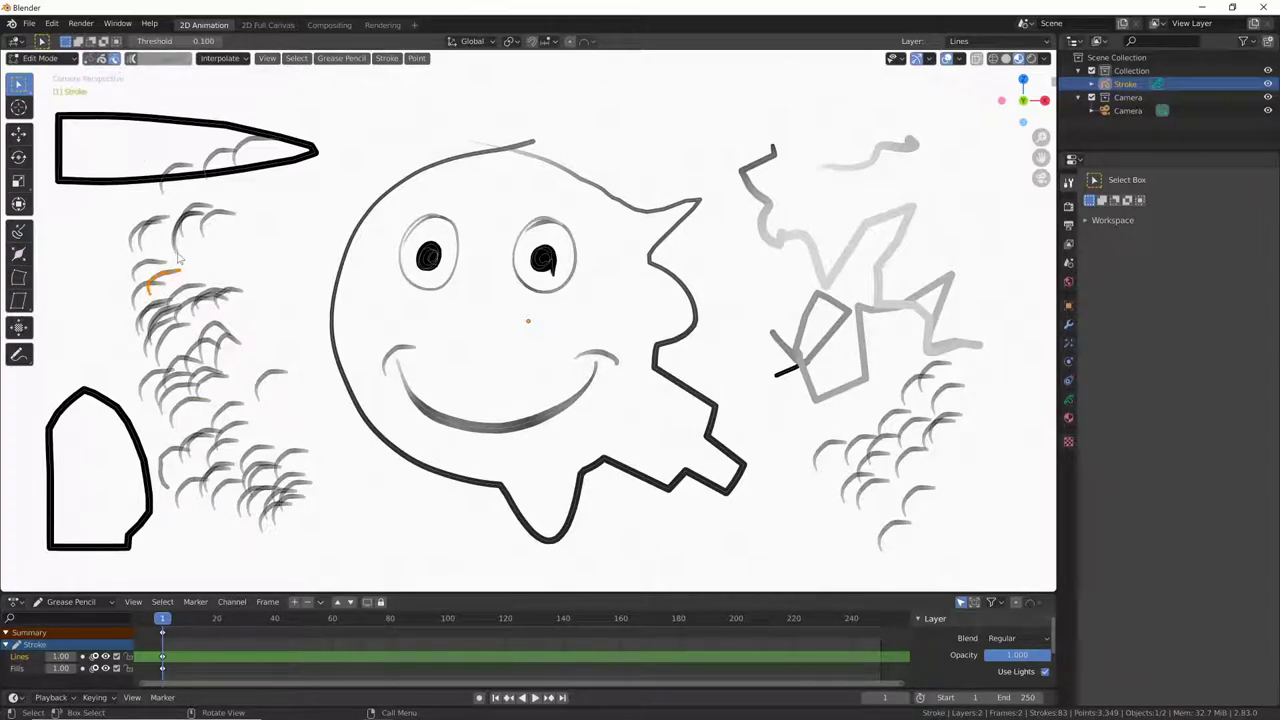
{"action": "left_click", "coordinate": [521, 148]}
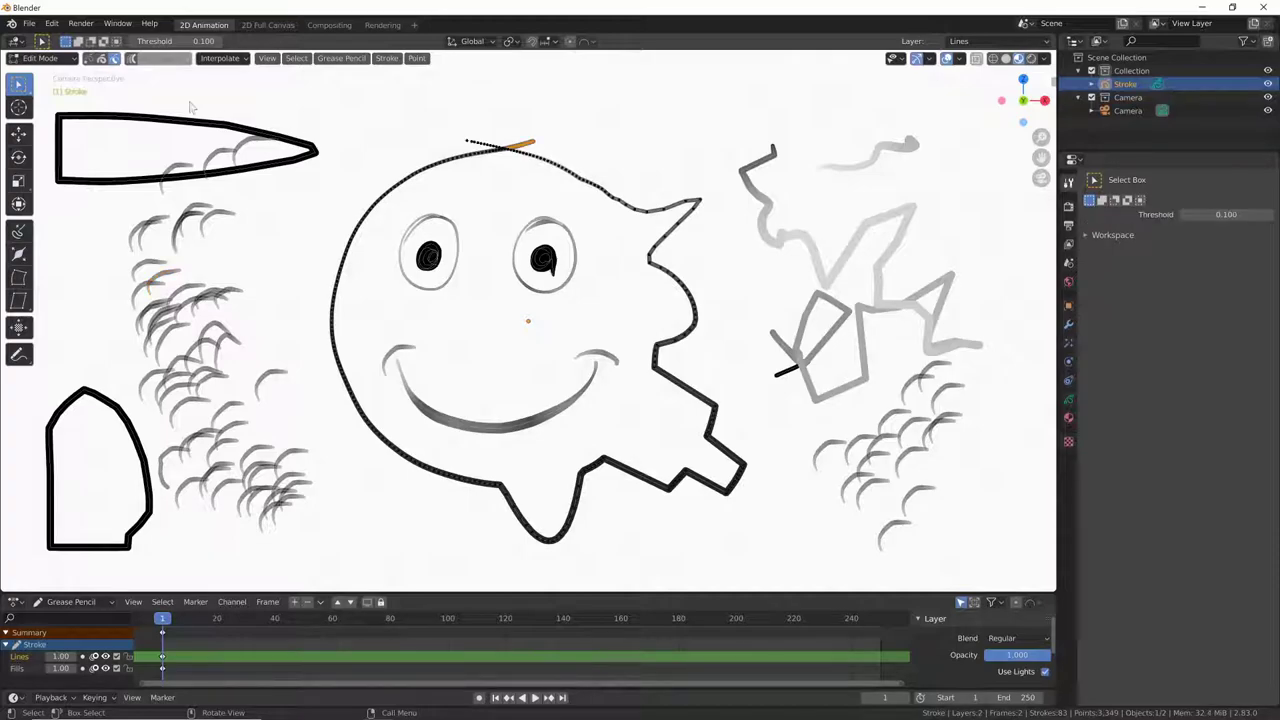
{"action": "left_click", "coordinate": [491, 147]}
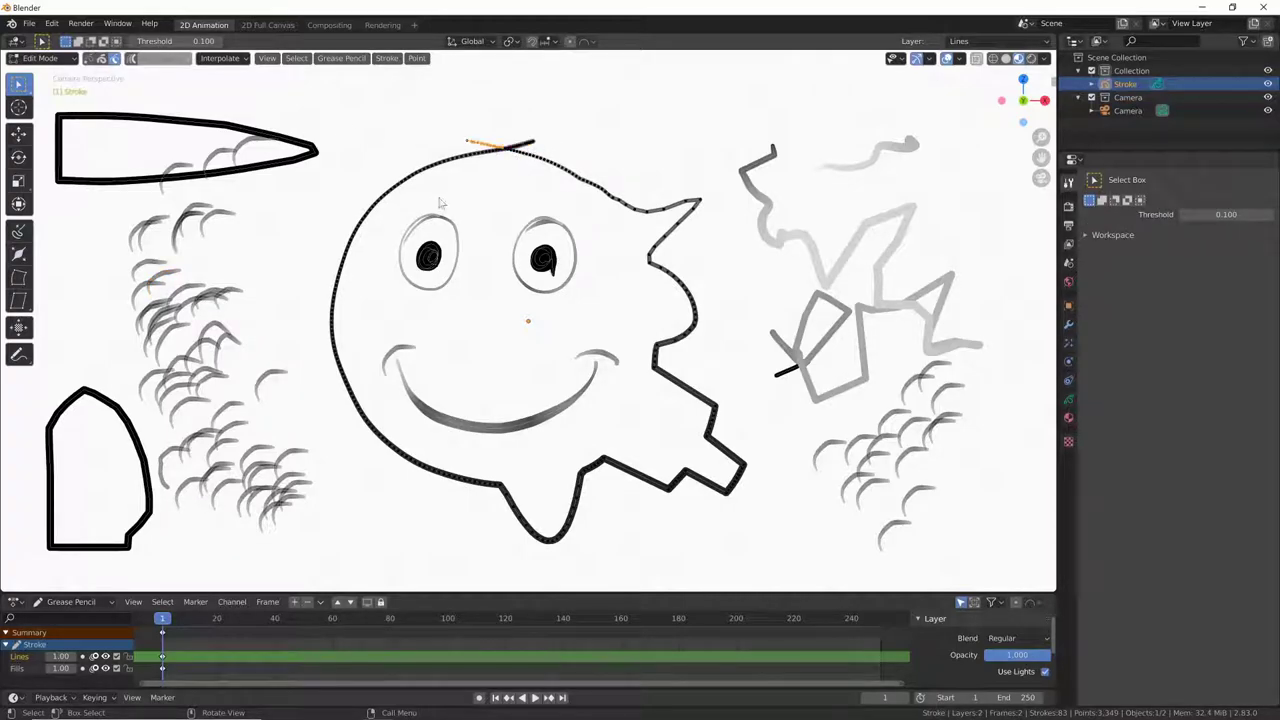
{"action": "left_click", "coordinate": [528, 148]}
- Delete the selected points at the top of the head outline
{"action": "key", "text": "x"}
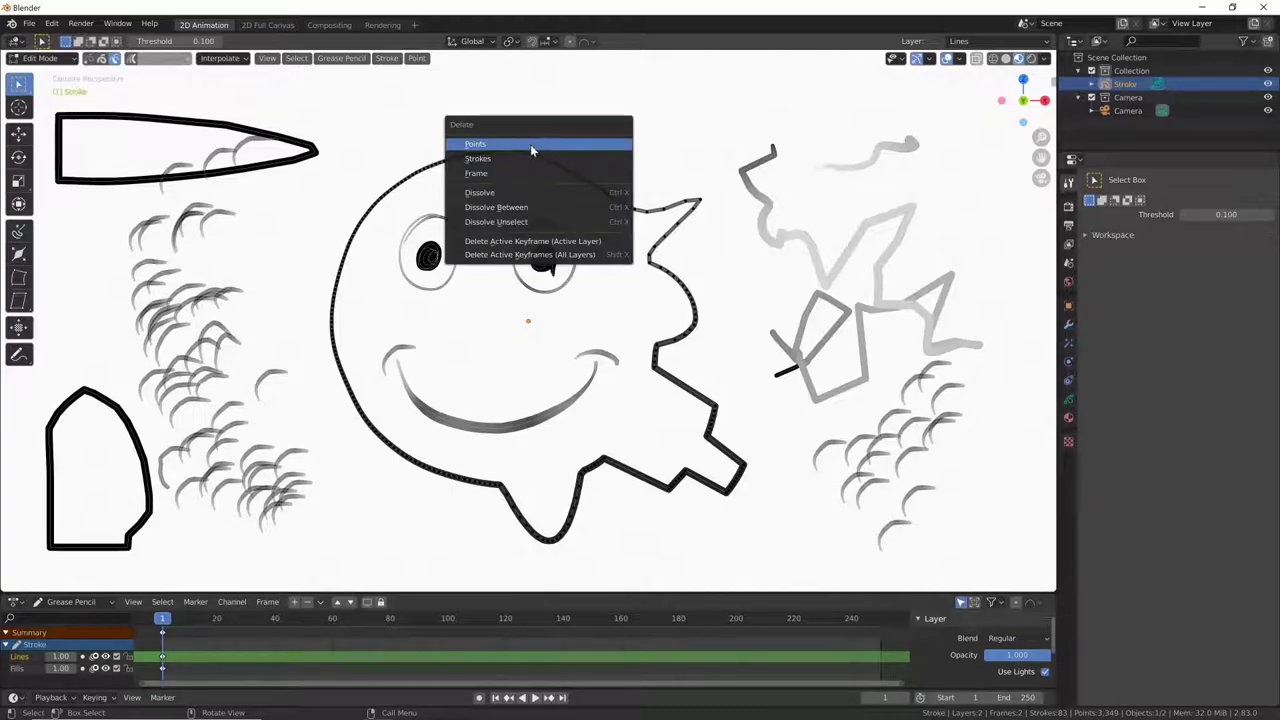
{"action": "left_click", "coordinate": [530, 144]}
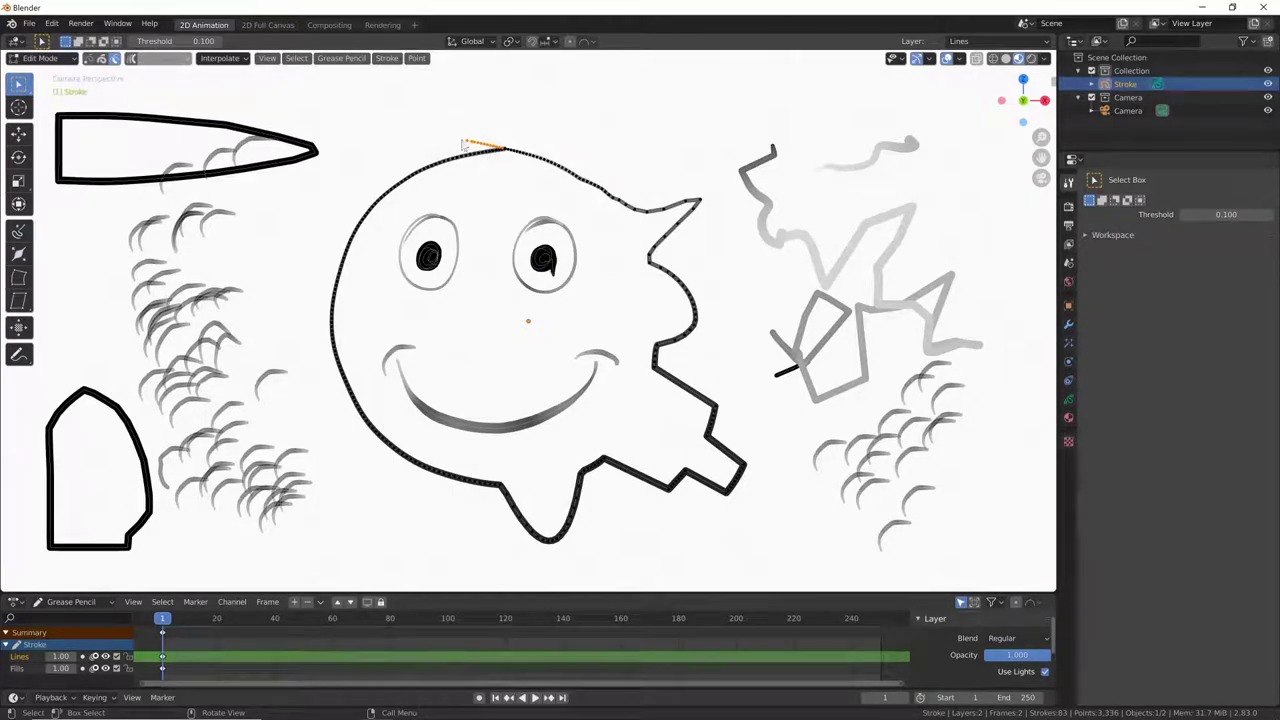
{"action": "key", "text": "x"}
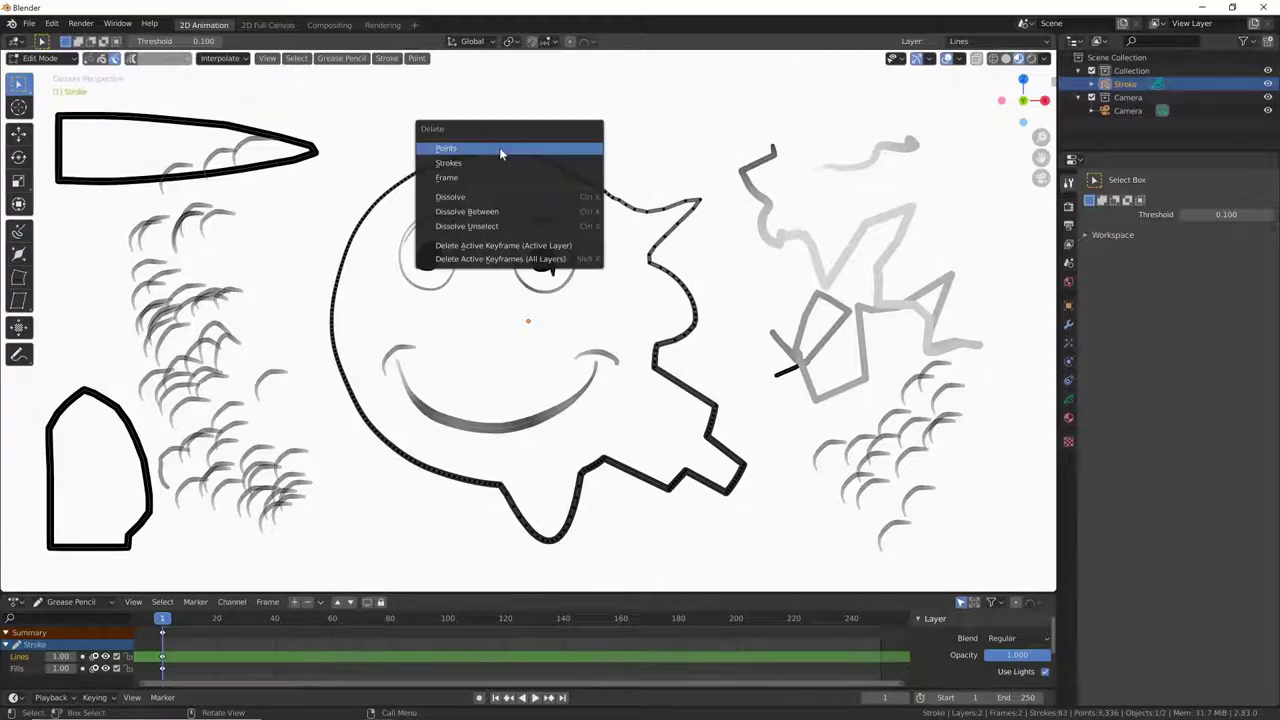
{"action": "left_click", "coordinate": [499, 147]}
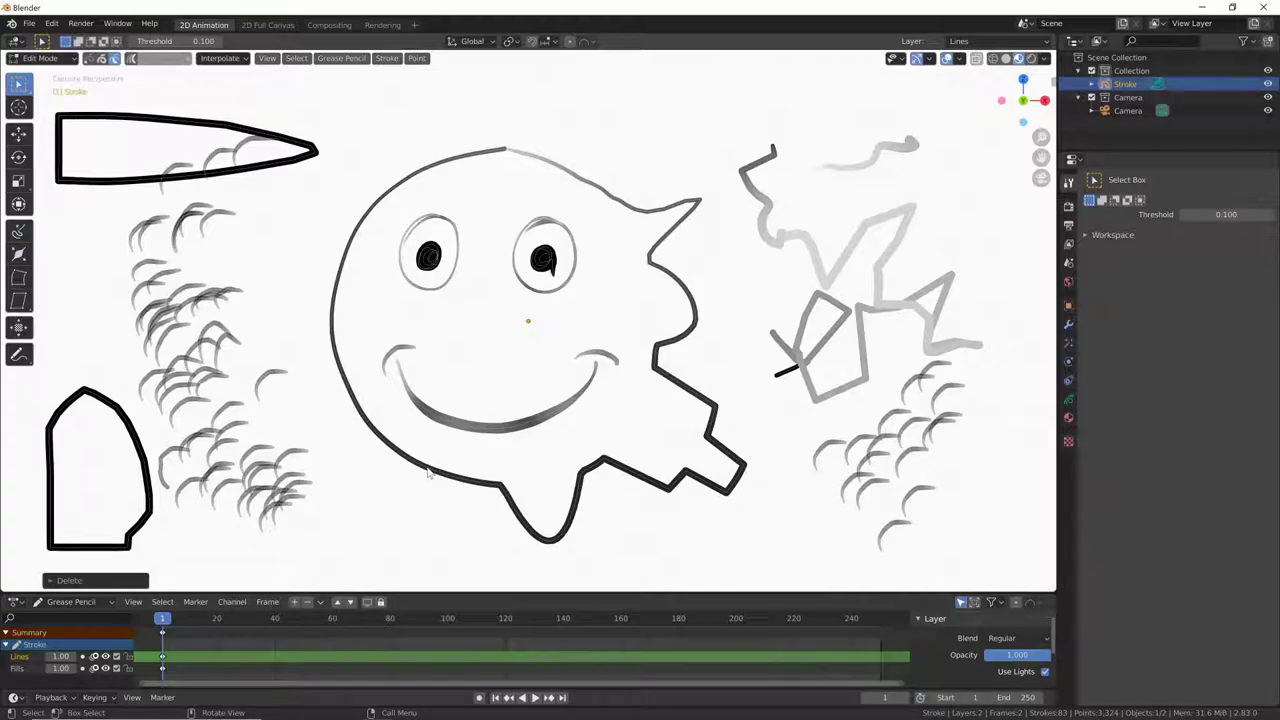
{"action": "left_click", "coordinate": [554, 276]}
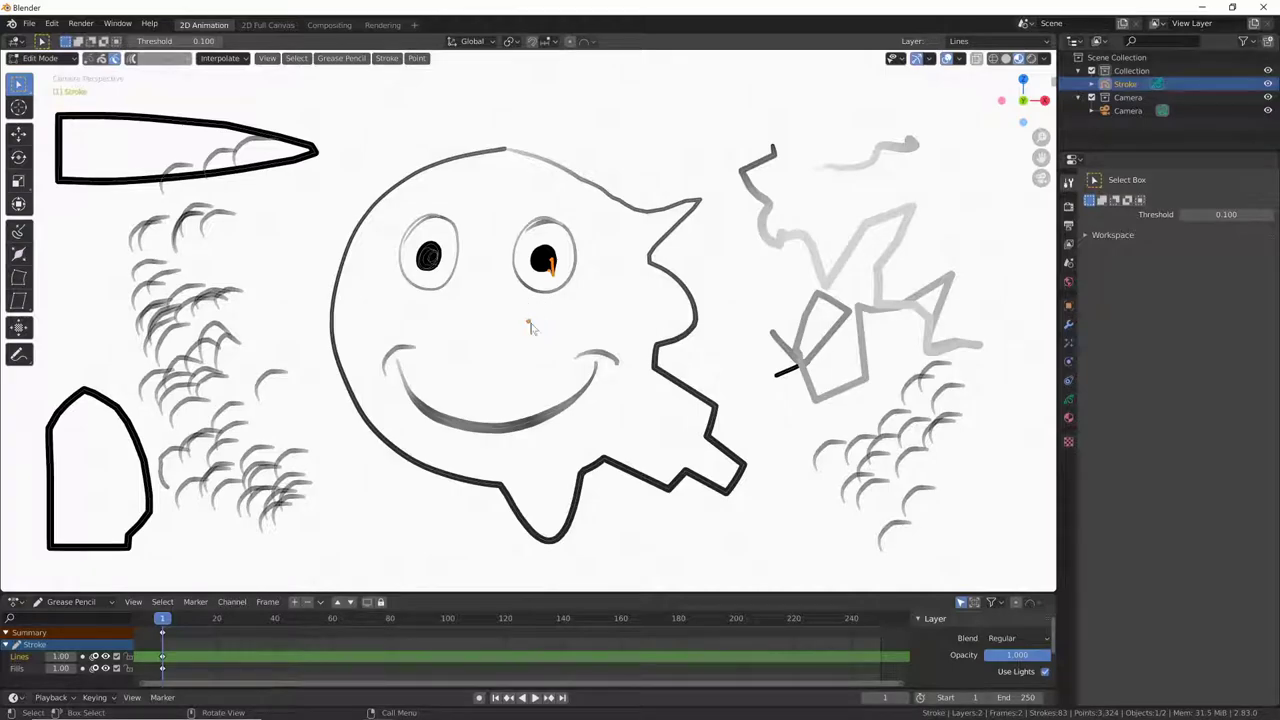
- In Sculpt Mode, grab-reshape the right eye's pupil, restricting sculpting to selected strokes
{"action": "left_click", "coordinate": [70, 62]}
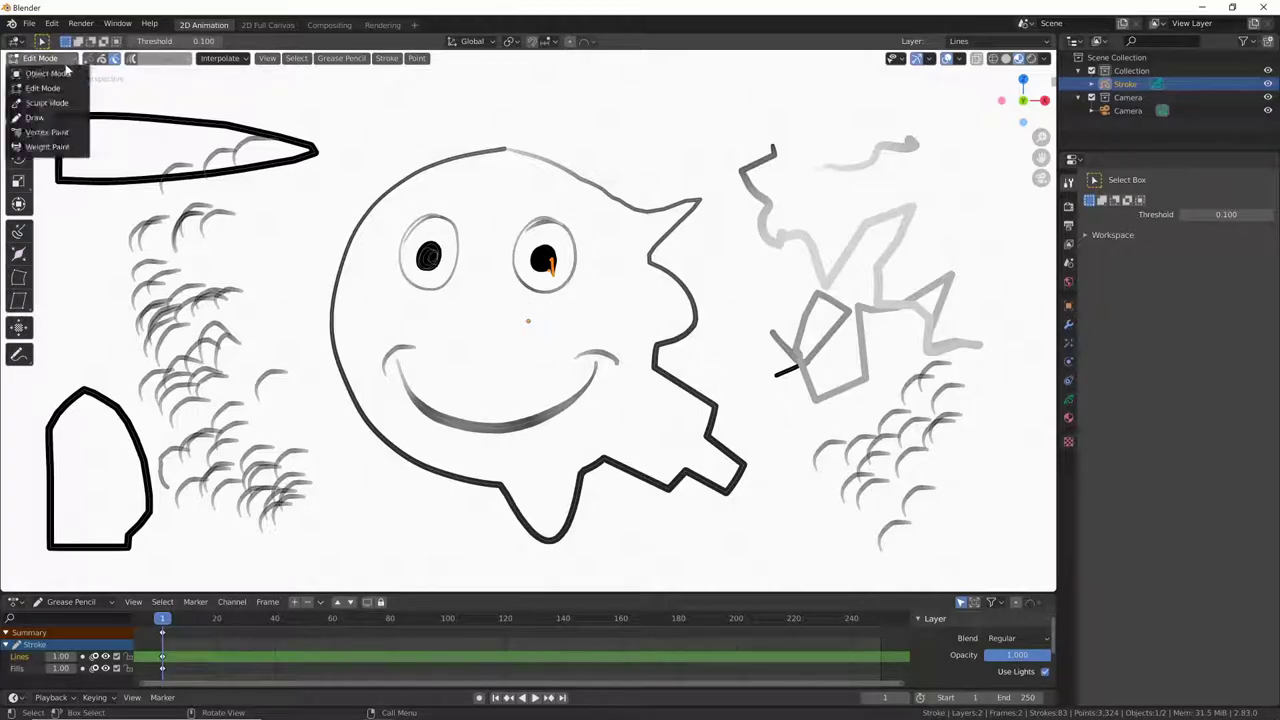
{"action": "left_click", "coordinate": [58, 104]}
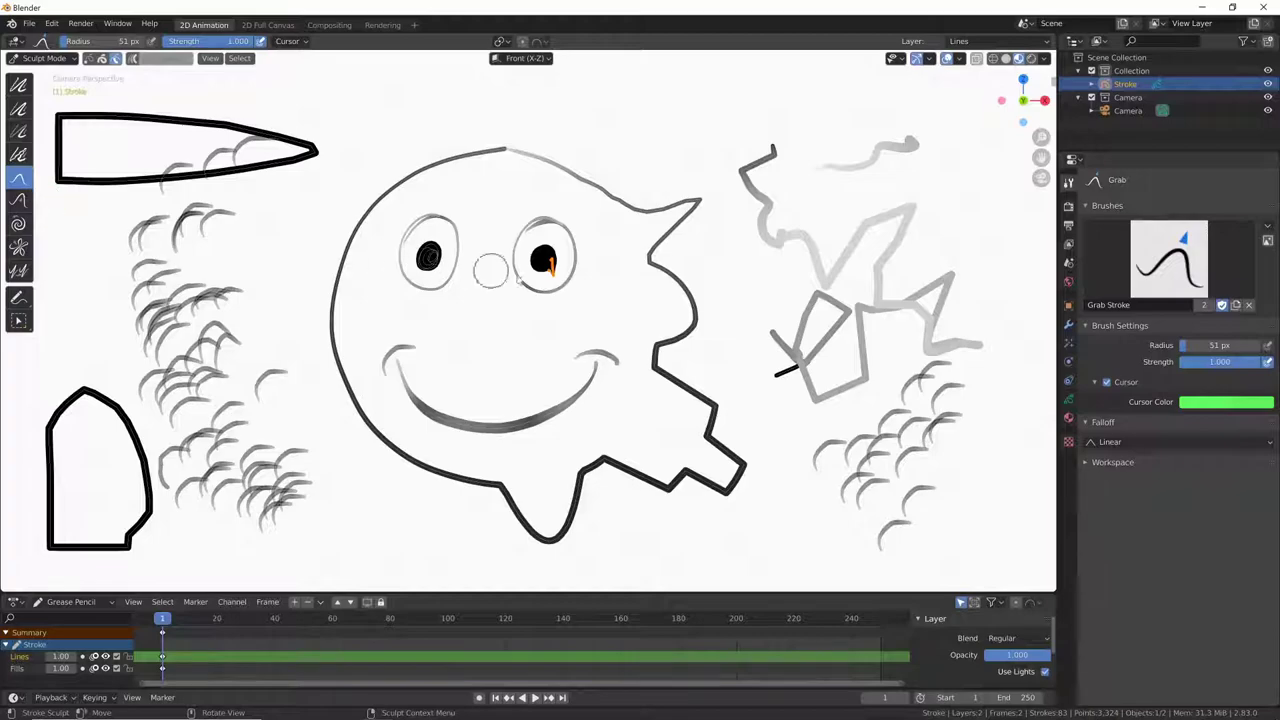
{"action": "left_click_drag", "start_coordinate": [548, 278], "coordinate": [545, 264]}
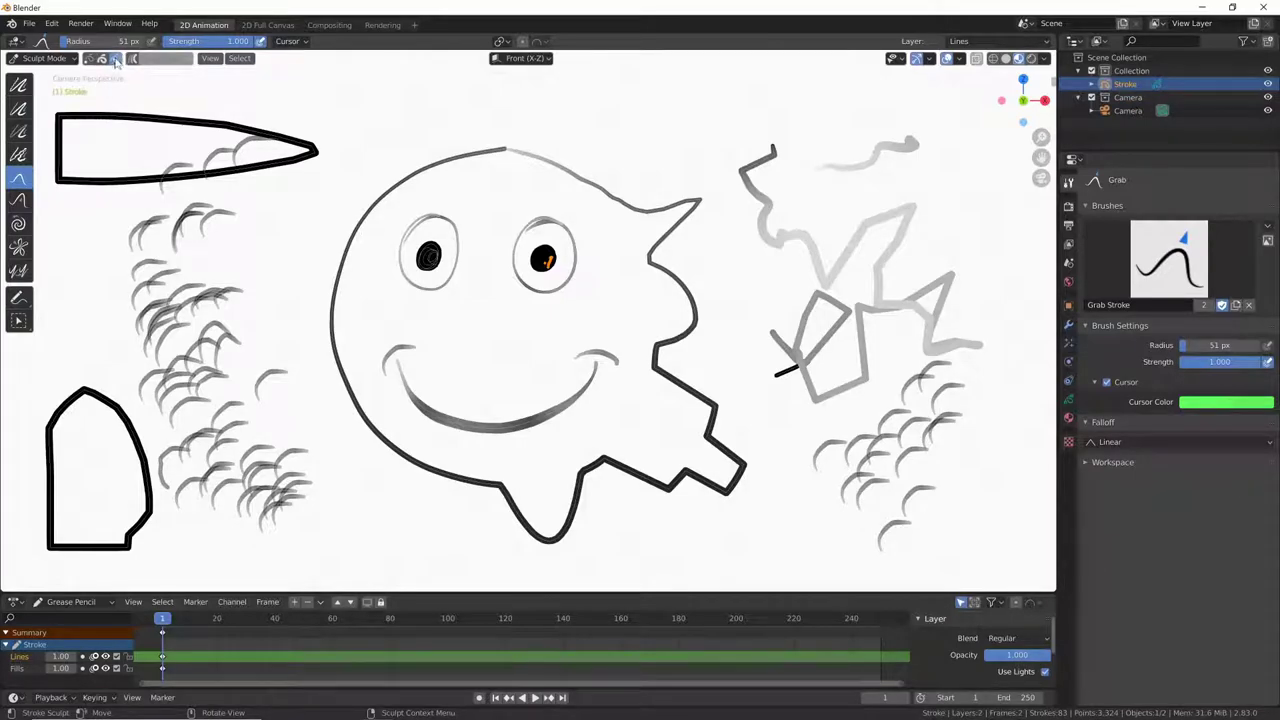
{"action": "left_click", "coordinate": [116, 60]}
- Return to Edit Mode, select the head outline in Stroke select mode, and pick the Extrude tool
{"action": "key", "text": "Tab"}
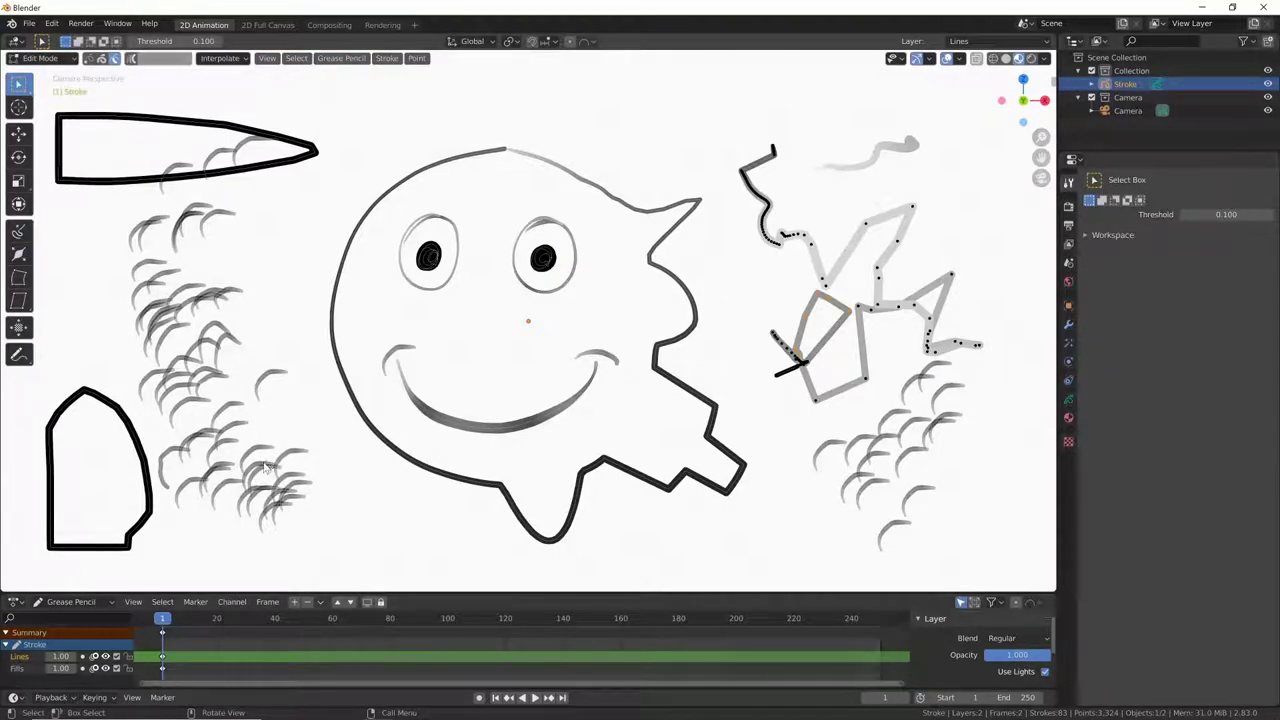
{"action": "left_click", "coordinate": [646, 211]}
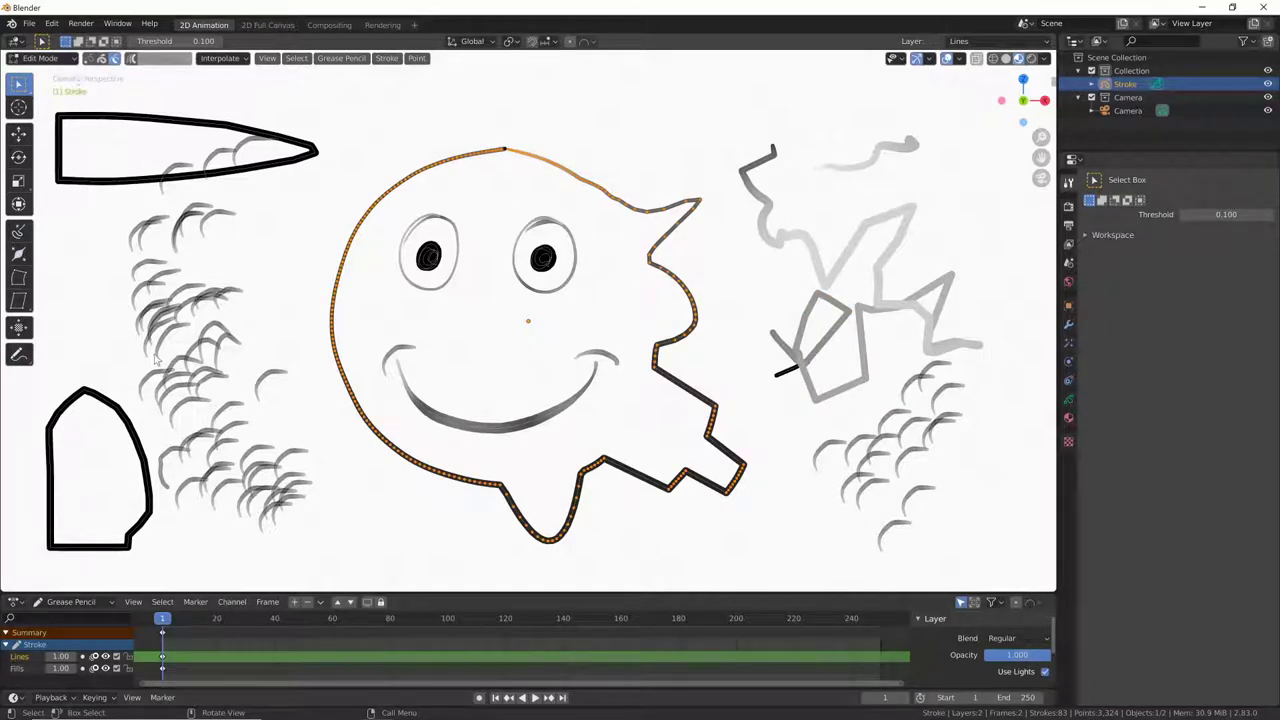
{"action": "left_click", "coordinate": [101, 58]}
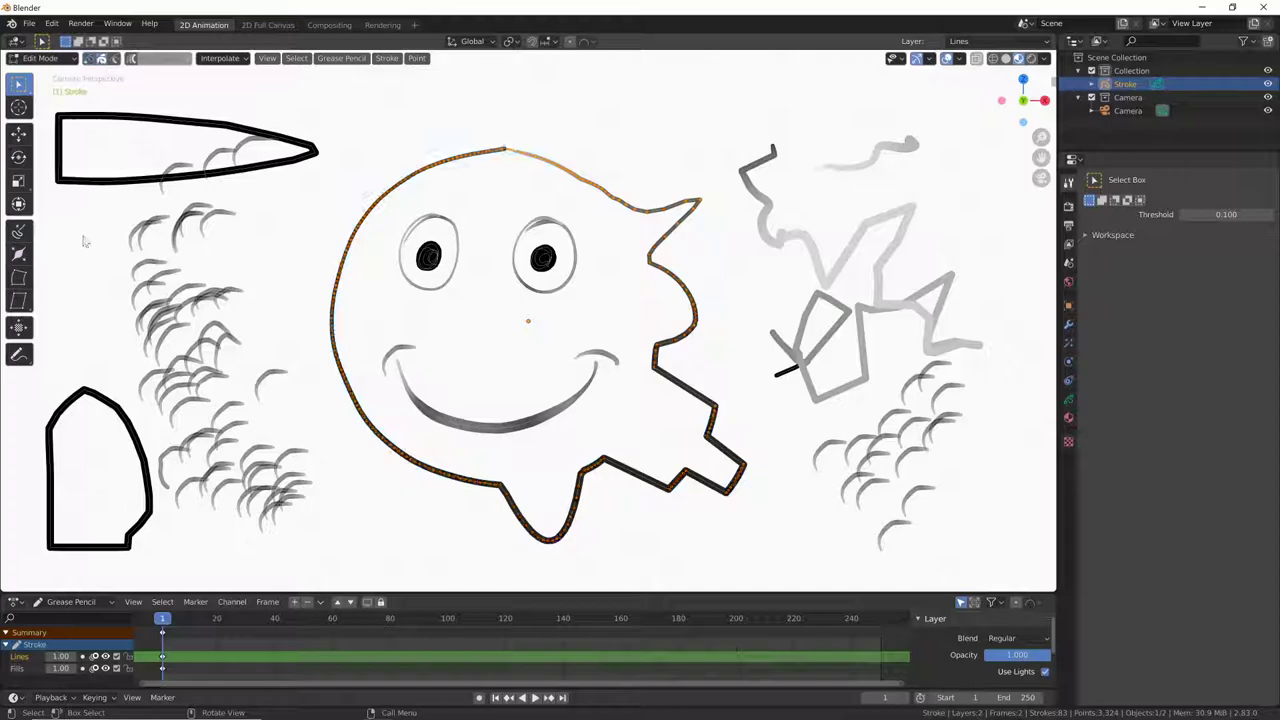
{"action": "left_click", "coordinate": [22, 237]}
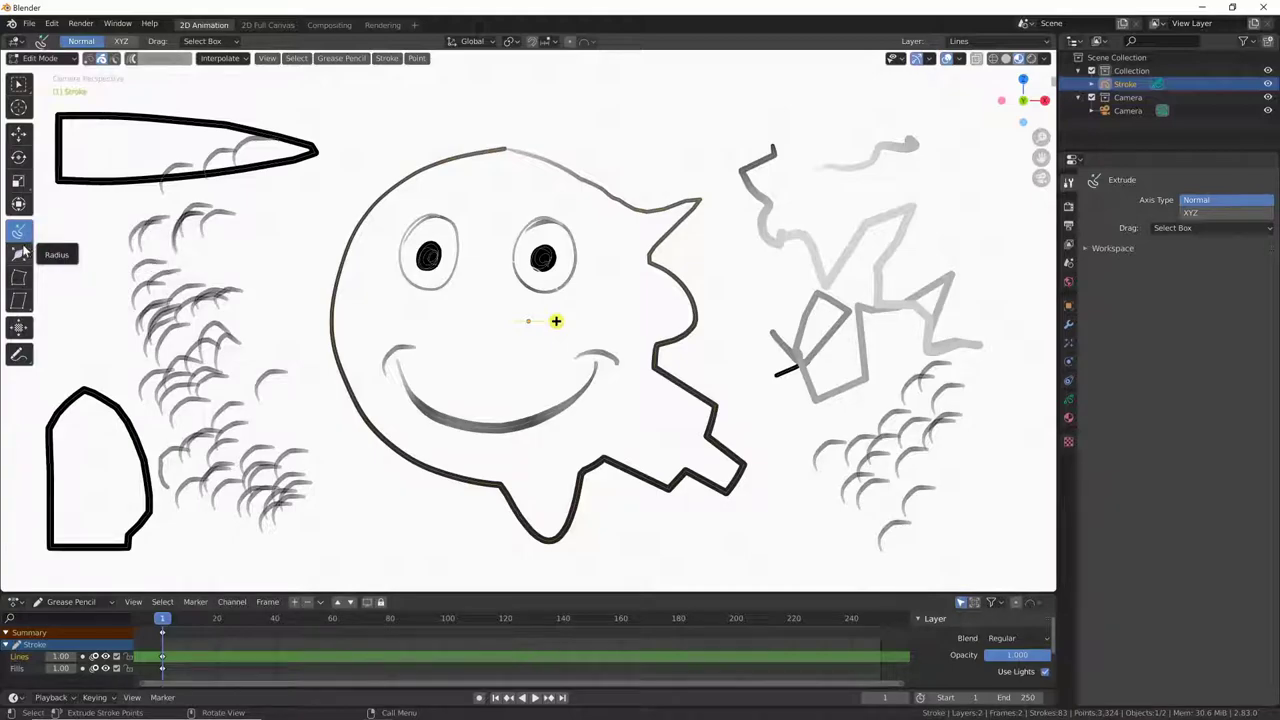
- Select the wavy top-right stroke and extrude its end rightward and then downward
{"action": "left_click", "coordinate": [90, 62]}
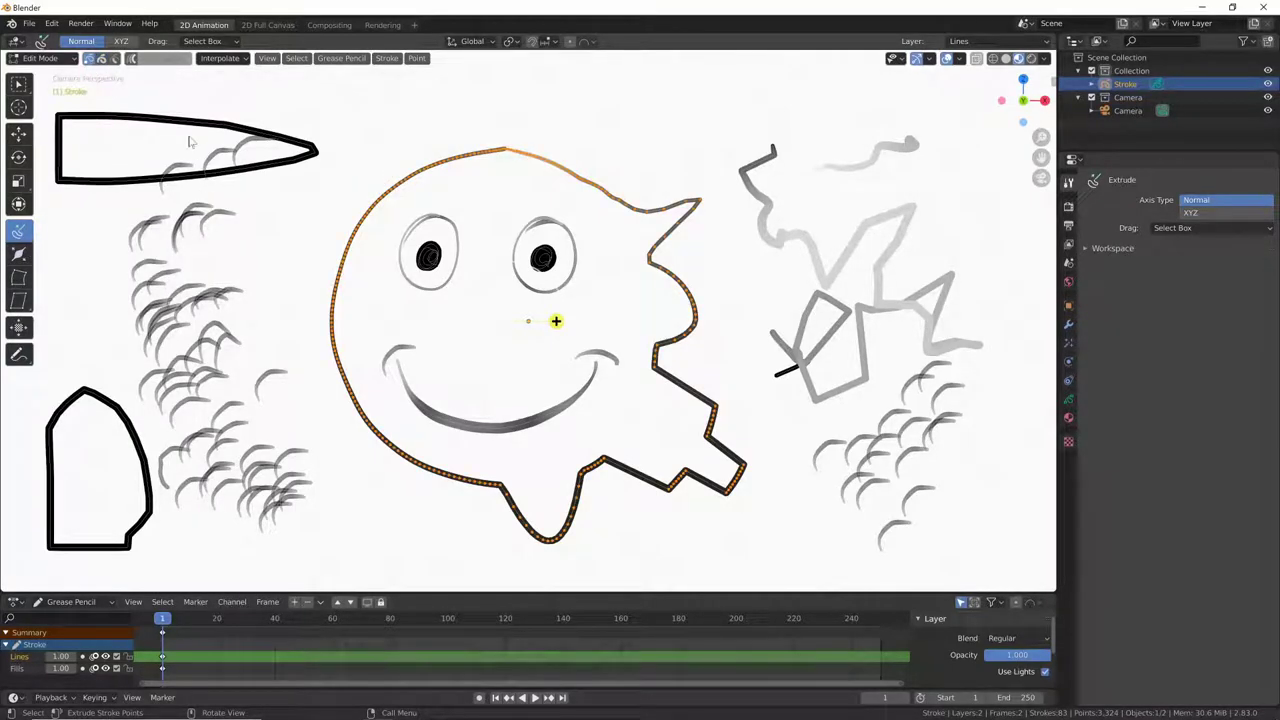
{"action": "left_click", "coordinate": [164, 115]}
{"action": "left_click", "coordinate": [868, 170]}
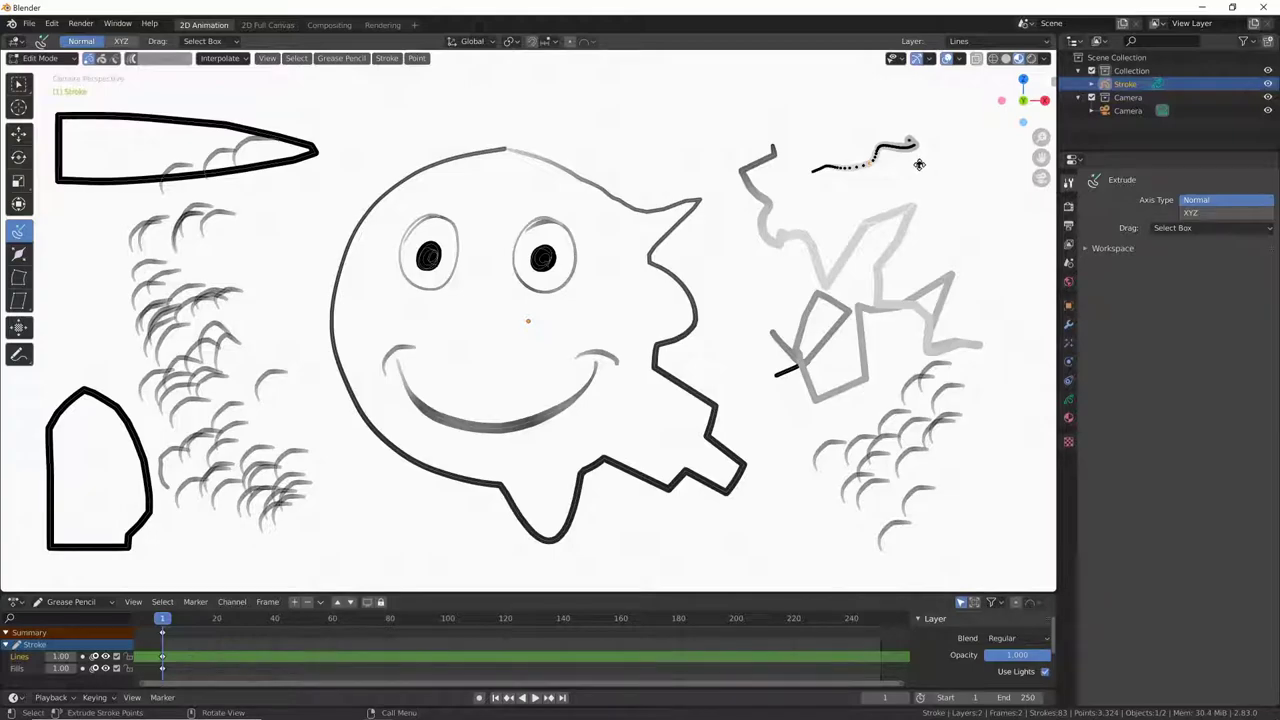
{"action": "left_click_drag", "start_coordinate": [920, 167], "coordinate": [970, 176]}
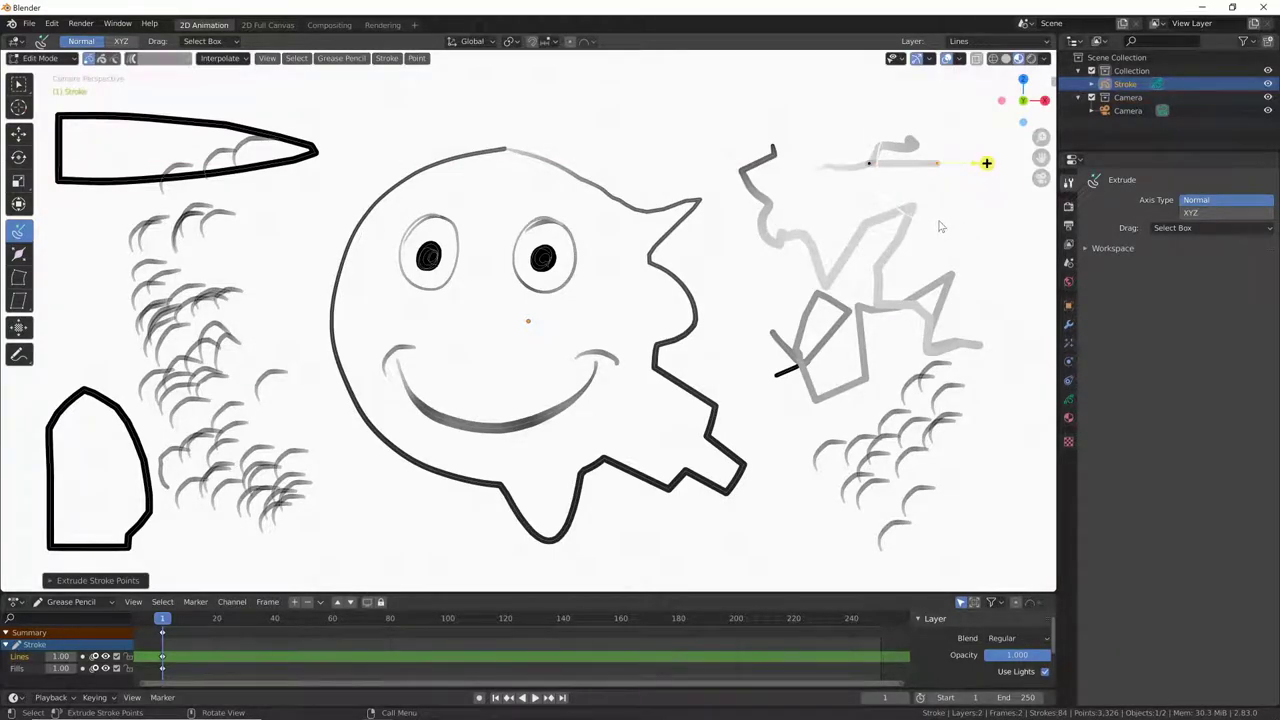
{"action": "key", "text": "e"}
{"action": "left_click", "coordinate": [958, 299]}
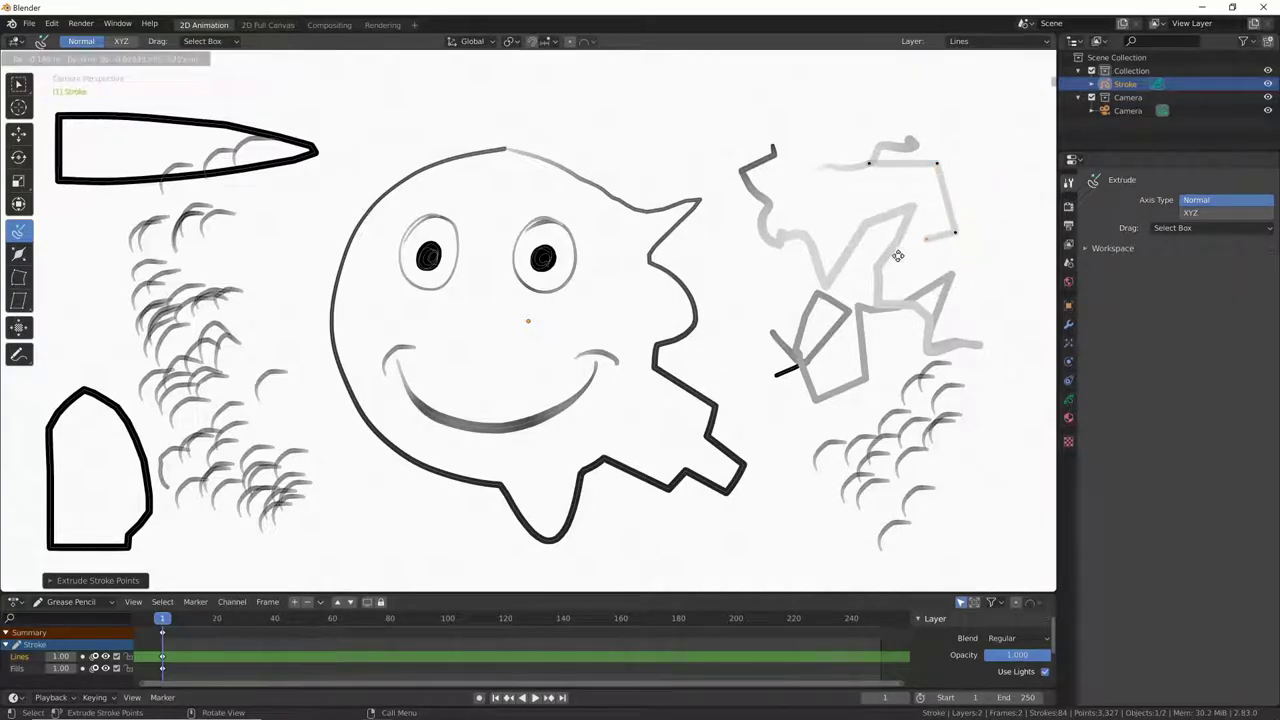
- Continue the zigzag, then extrude a jagged line from the face outline's right side
{"action": "mouse_move", "coordinate": [963, 246]}
{"action": "left_mouse_down"}
{"action": "mouse_move", "coordinate": [958, 300]}
{"action": "mouse_move", "coordinate": [962, 279]}
{"action": "left_mouse_up"}
{"action": "left_click", "coordinate": [971, 277]}
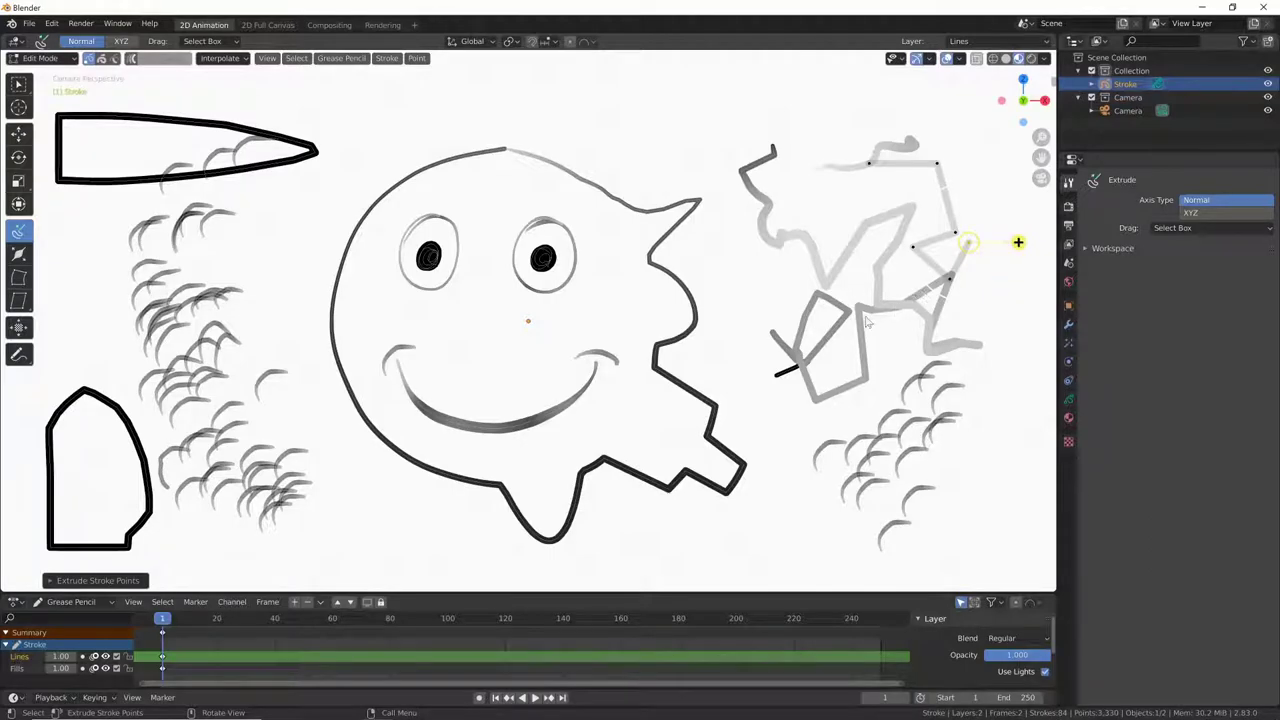
{"action": "left_click", "coordinate": [693, 334]}
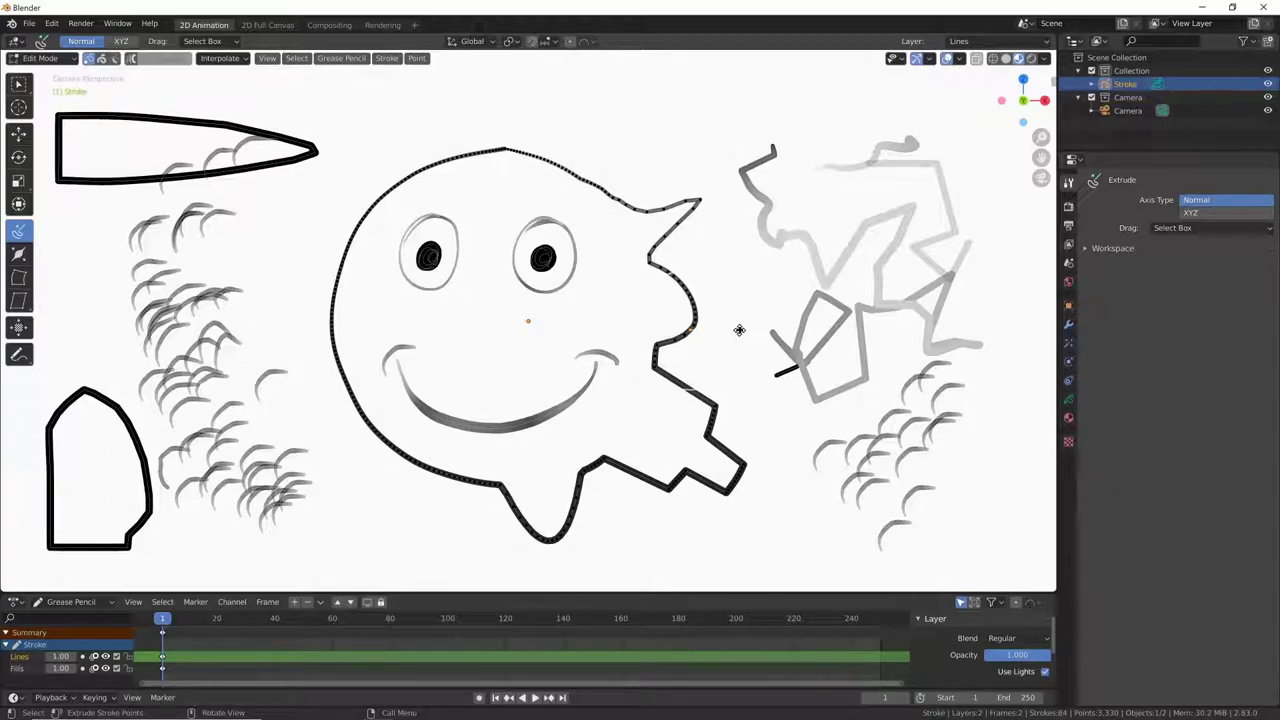
{"action": "mouse_move", "coordinate": [736, 330]}
{"action": "left_mouse_down"}
{"action": "mouse_move", "coordinate": [761, 350]}
{"action": "mouse_move", "coordinate": [735, 298]}
{"action": "mouse_move", "coordinate": [760, 336]}
{"action": "left_mouse_up"}
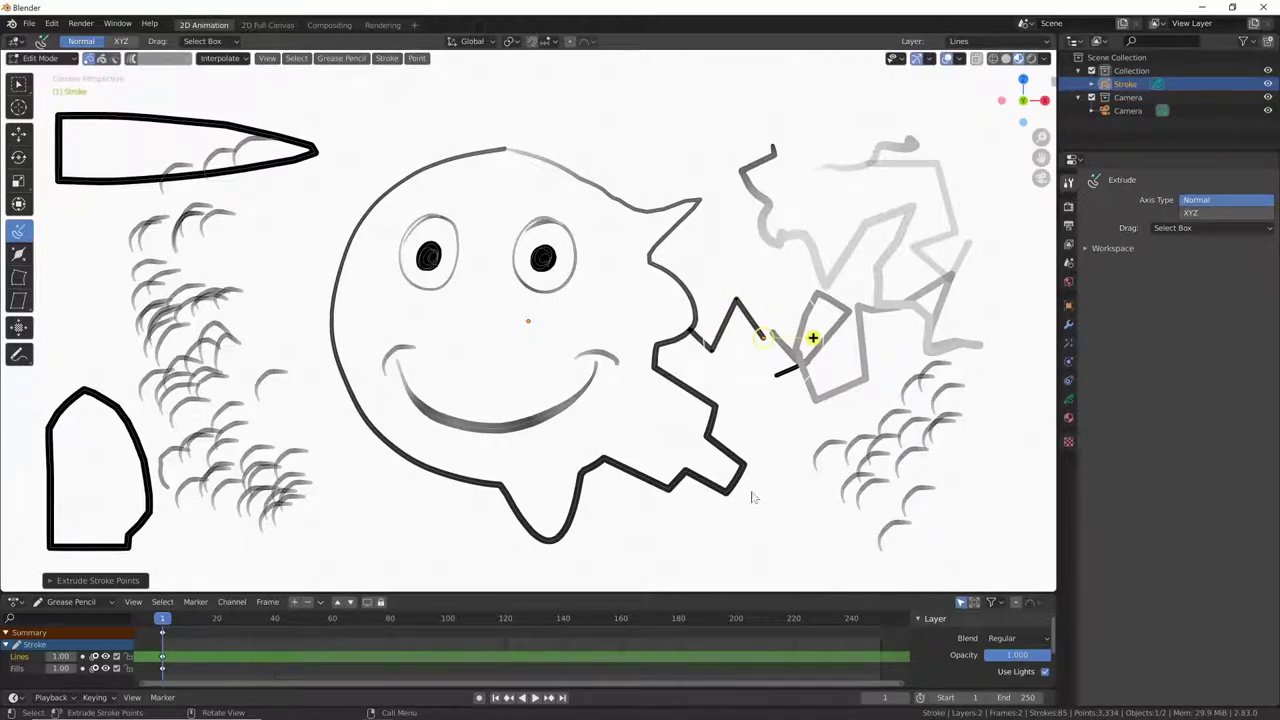
- With the Radius tool, thicken the jagged line's tip and two upper-left hatch arcs
{"action": "left_click", "coordinate": [20, 256]}
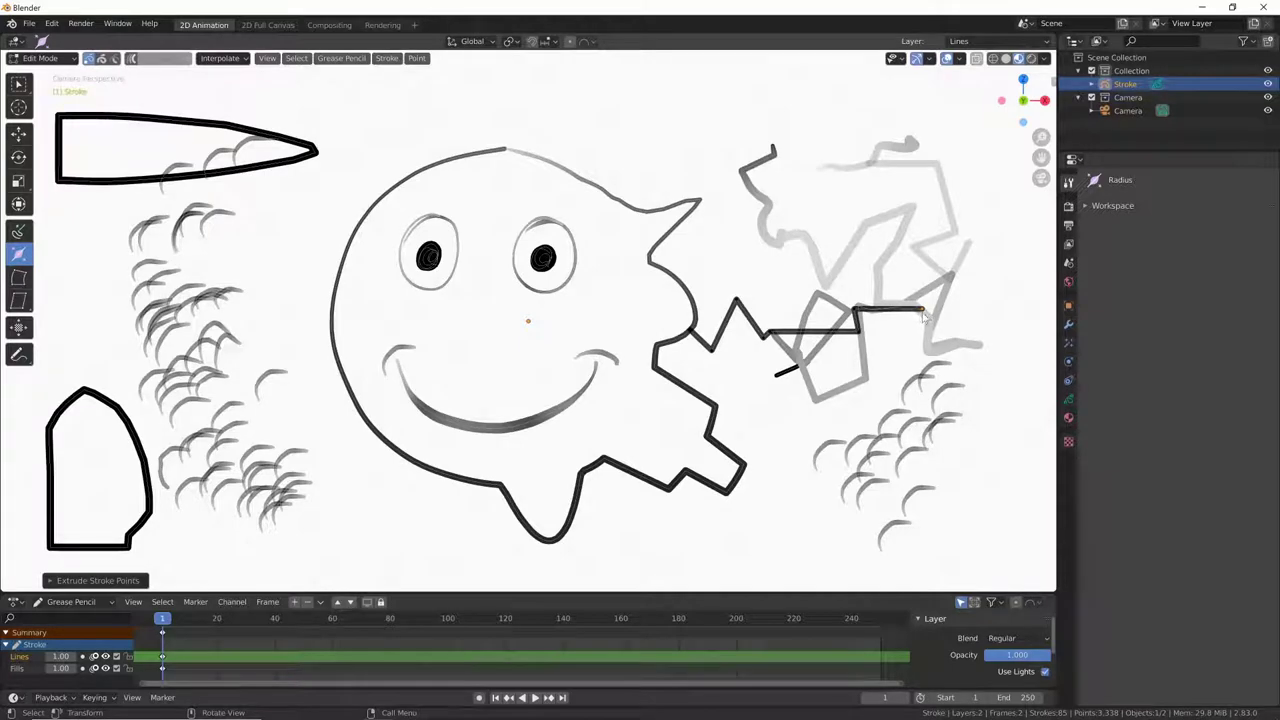
{"action": "left_click_drag", "start_coordinate": [918, 313], "coordinate": [938, 315]}
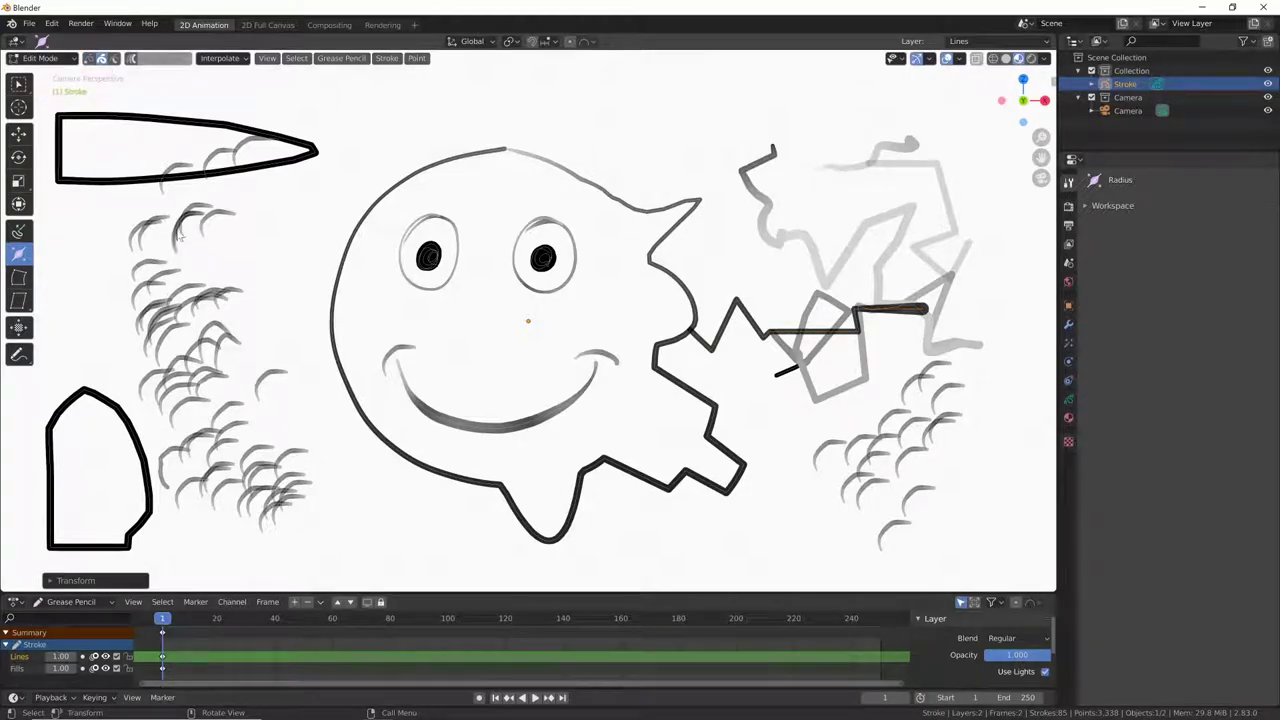
{"action": "right_click_drag", "start_coordinate": [243, 223], "coordinate": [290, 291], "text": "ctrl"}
{"action": "left_click_drag", "start_coordinate": [239, 272], "coordinate": [341, 320]}
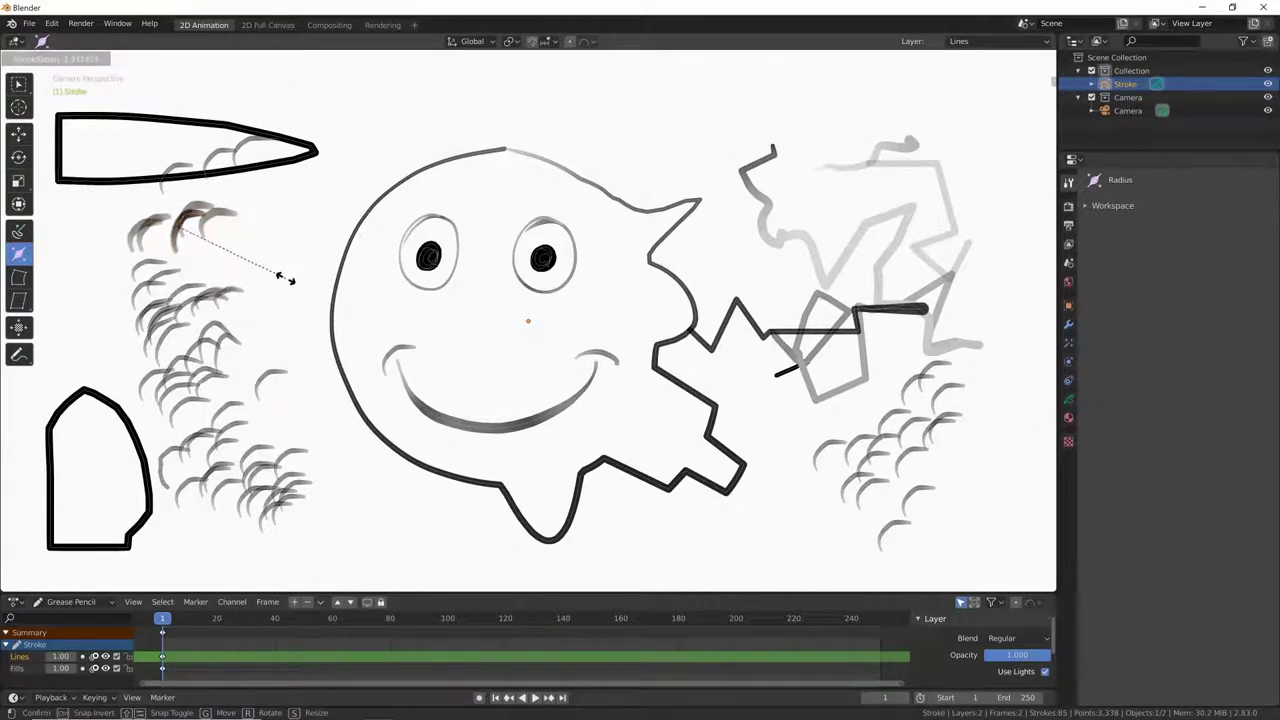
{"action": "left_click", "coordinate": [299, 300]}
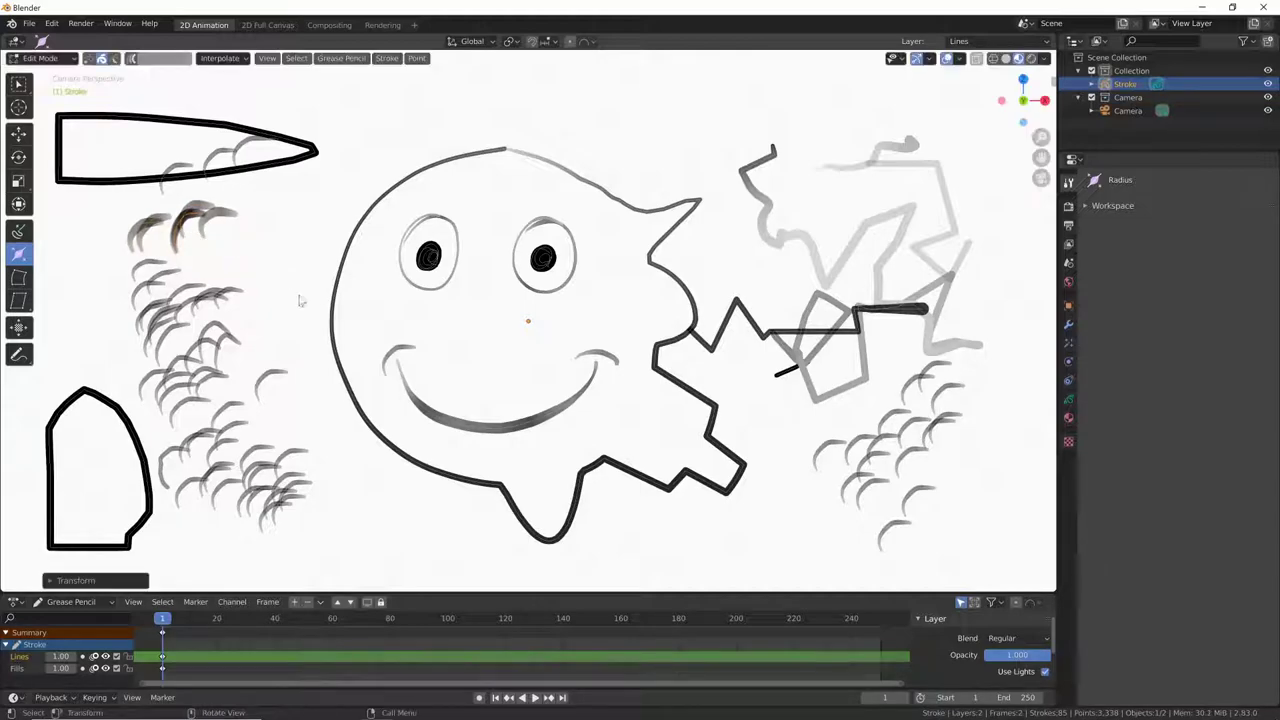
{"action": "left_click", "coordinate": [922, 133], "text": "shift"}
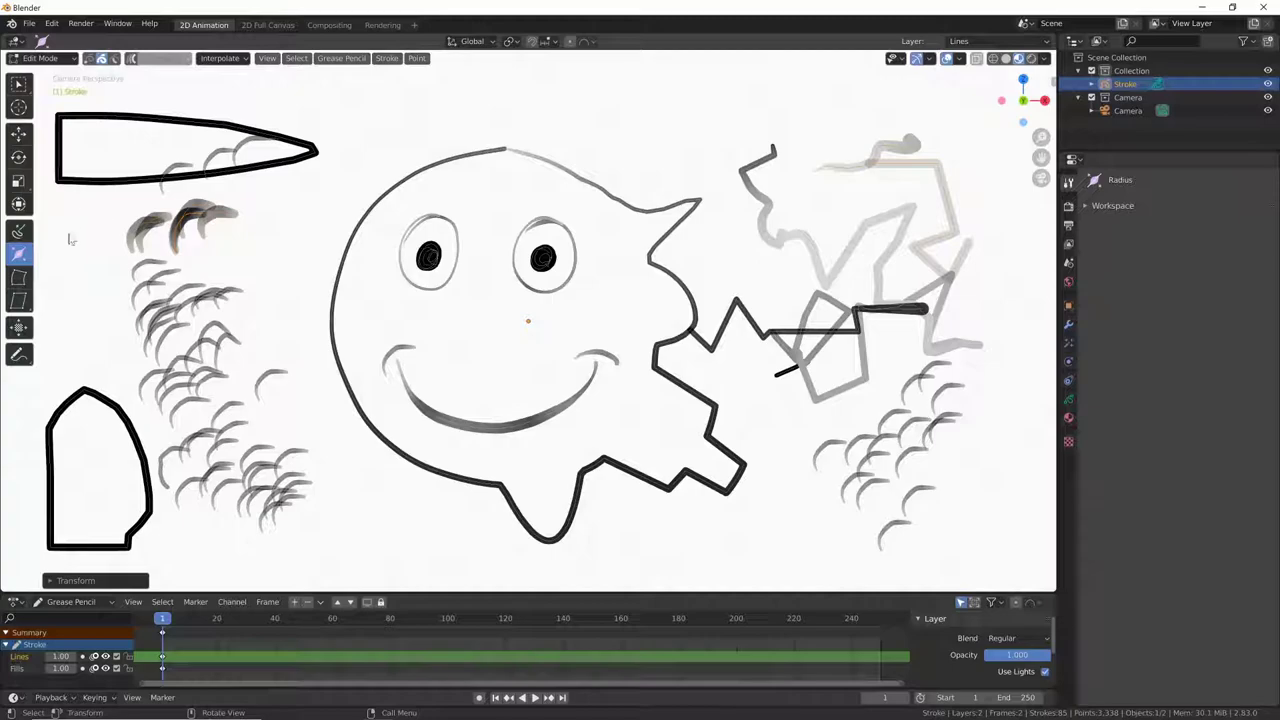
- Extrude several new points from the thin triangle stroke beside the top-left shape
{"action": "left_click", "coordinate": [88, 58]}
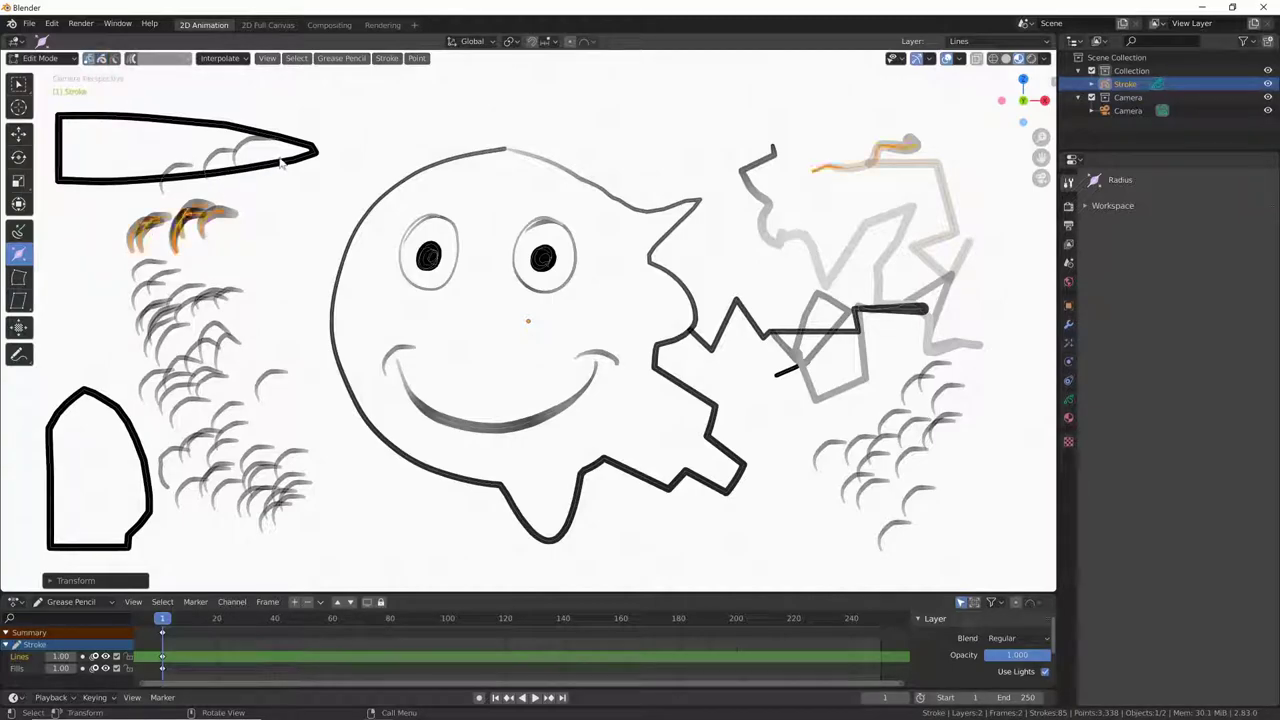
{"action": "key", "text": "e"}
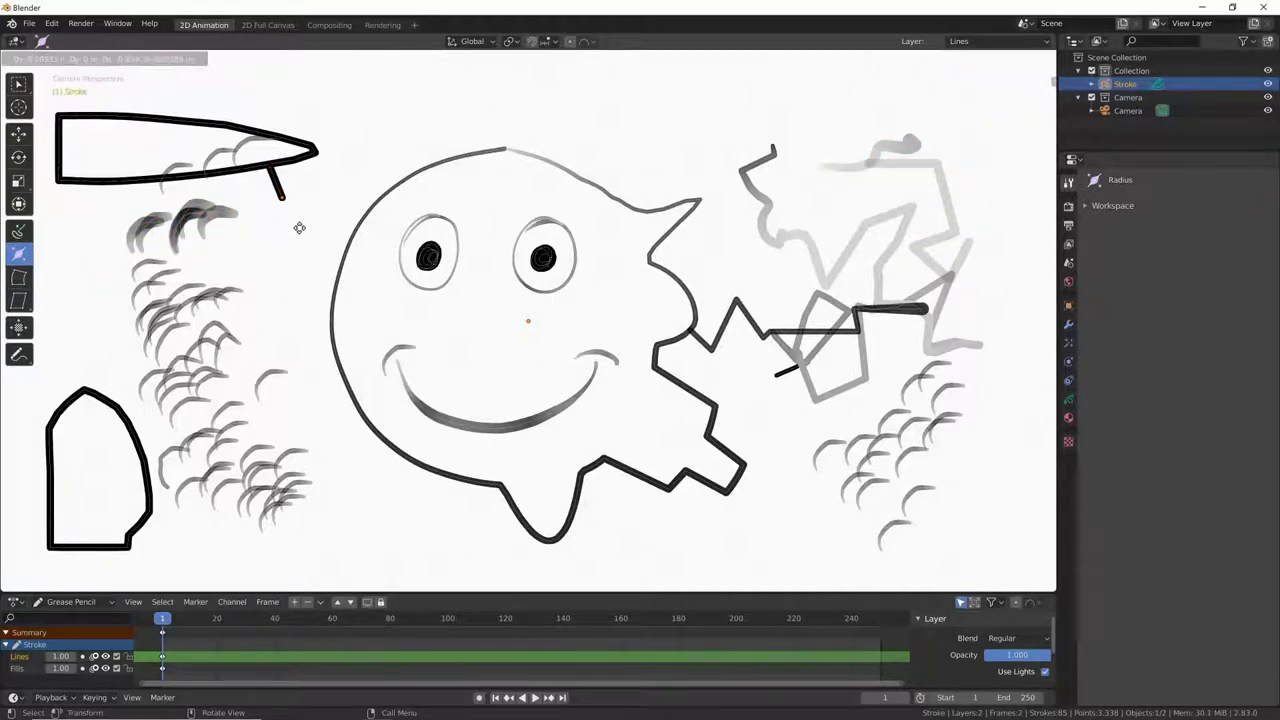
{"action": "left_click", "coordinate": [292, 225]}
{"action": "key", "text": "e"}
{"action": "left_click", "coordinate": [276, 320]}
{"action": "key", "text": "e"}
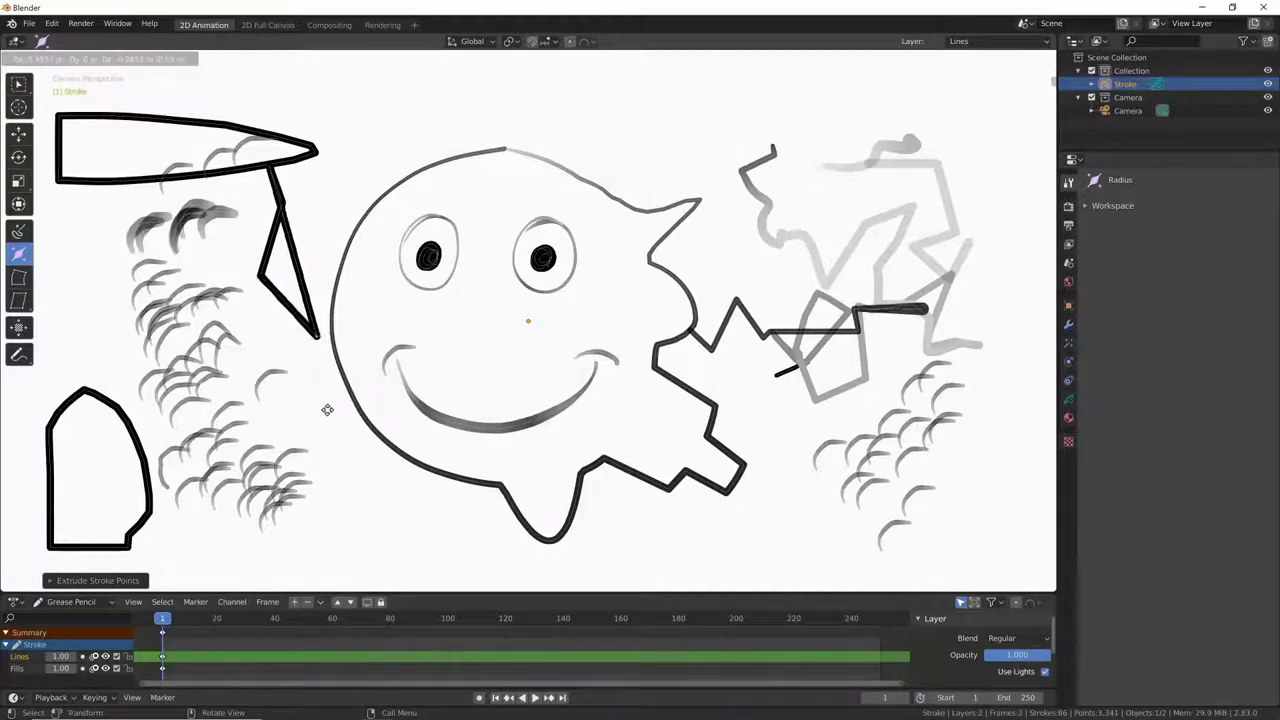
{"action": "left_click", "coordinate": [320, 404]}
{"action": "key", "text": "e"}
{"action": "left_click", "coordinate": [238, 391]}
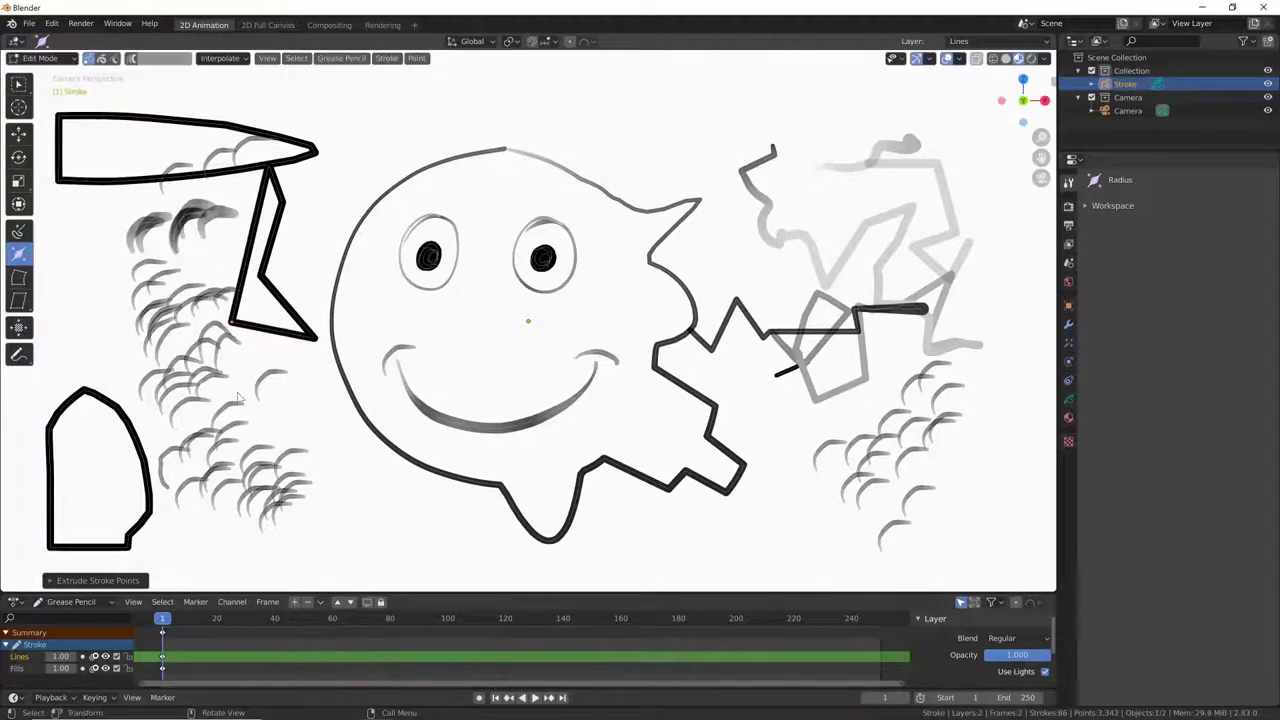
- In Stroke select mode, use Alt+S to make the lower-left arch outline much thicker
{"action": "left_click", "coordinate": [211, 227]}
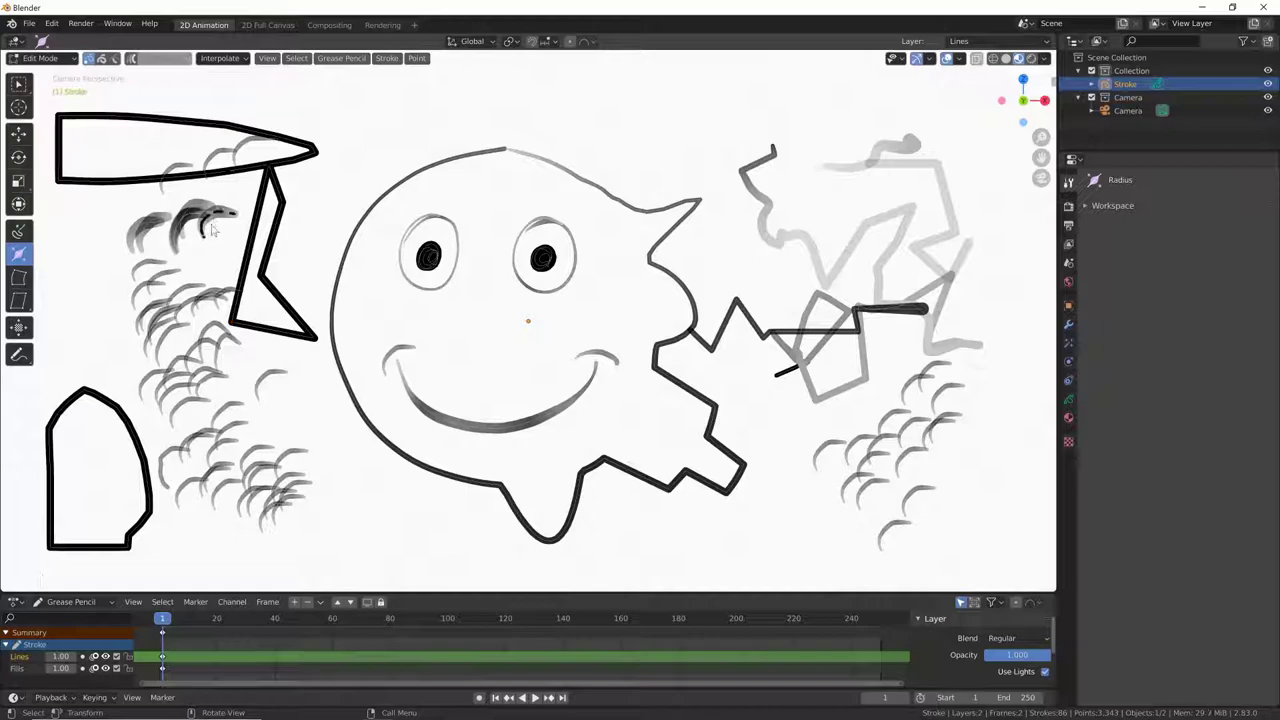
{"action": "left_click", "coordinate": [101, 59]}
{"action": "key", "text": "alt+s"}
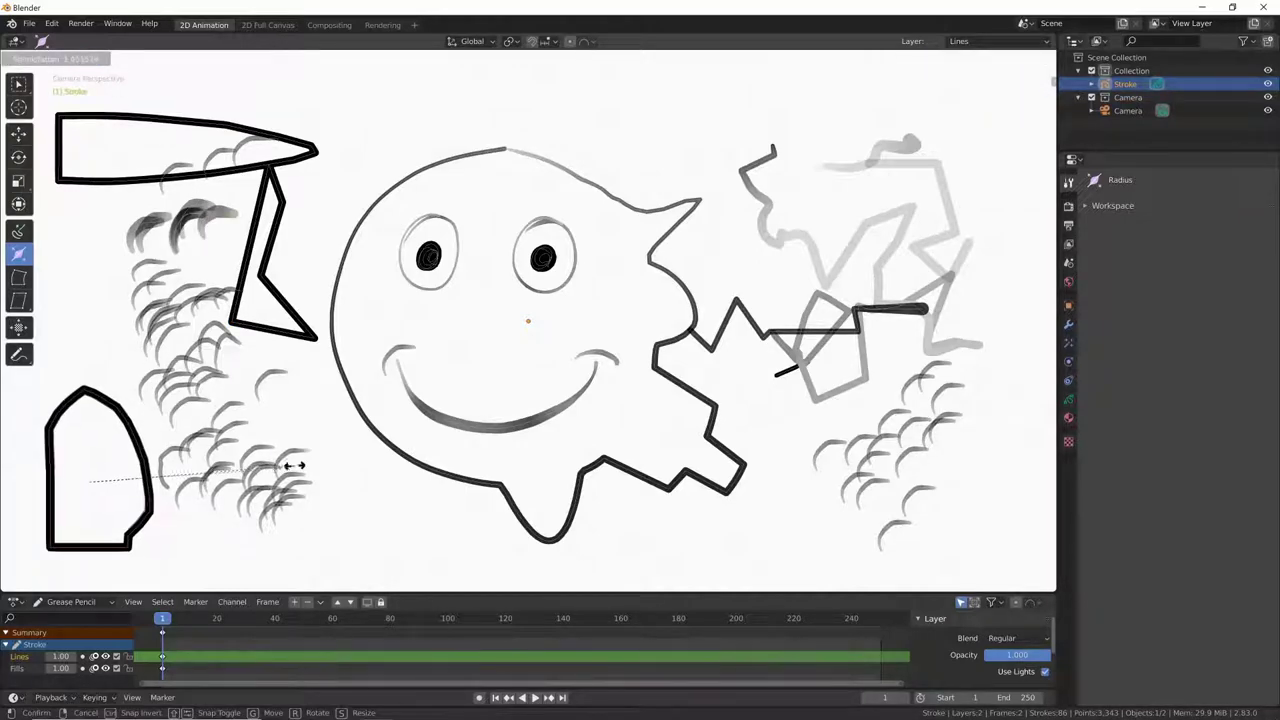
{"action": "left_click", "coordinate": [708, 466]}
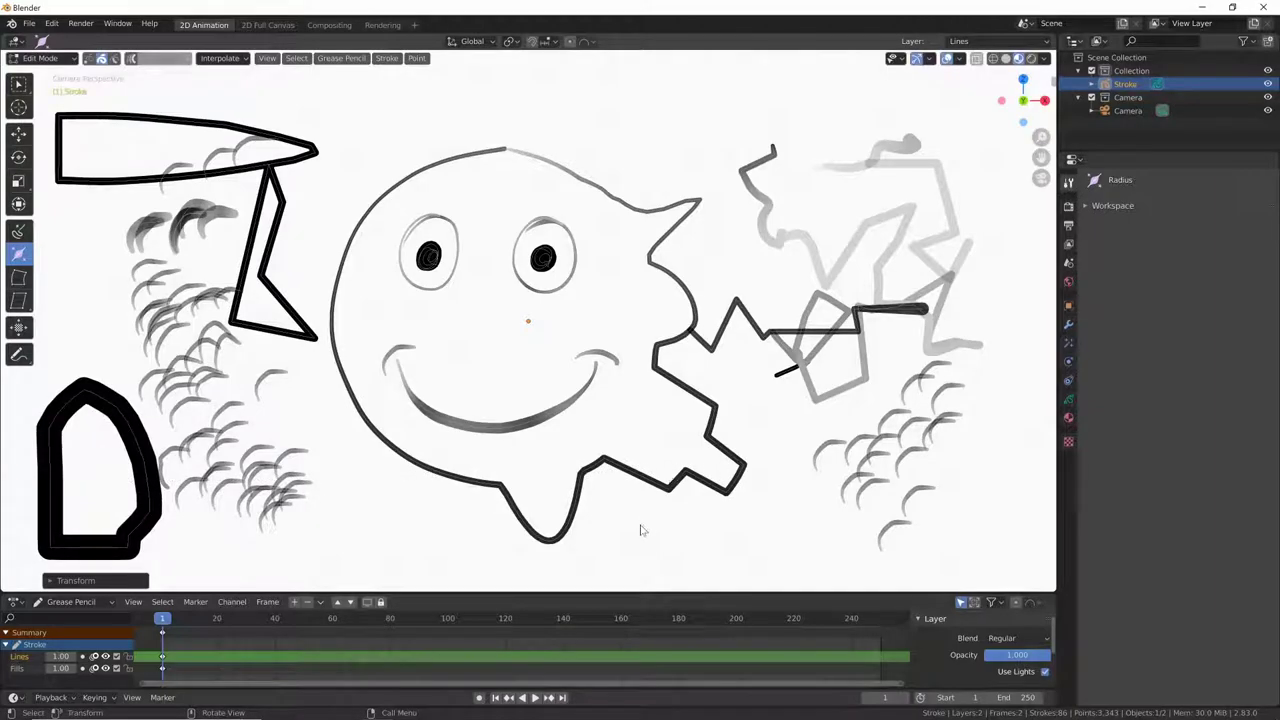
- With the Bend tool, lasso-select the lower-right hatch strokes and bend them
{"action": "left_click", "coordinate": [18, 277]}
{"action": "mouse_move", "coordinate": [342, 451]}
{"action": "left_mouse_down"}
{"action": "mouse_move", "coordinate": [296, 473]}
{"action": "mouse_move", "coordinate": [280, 363]}
{"action": "left_mouse_up"}
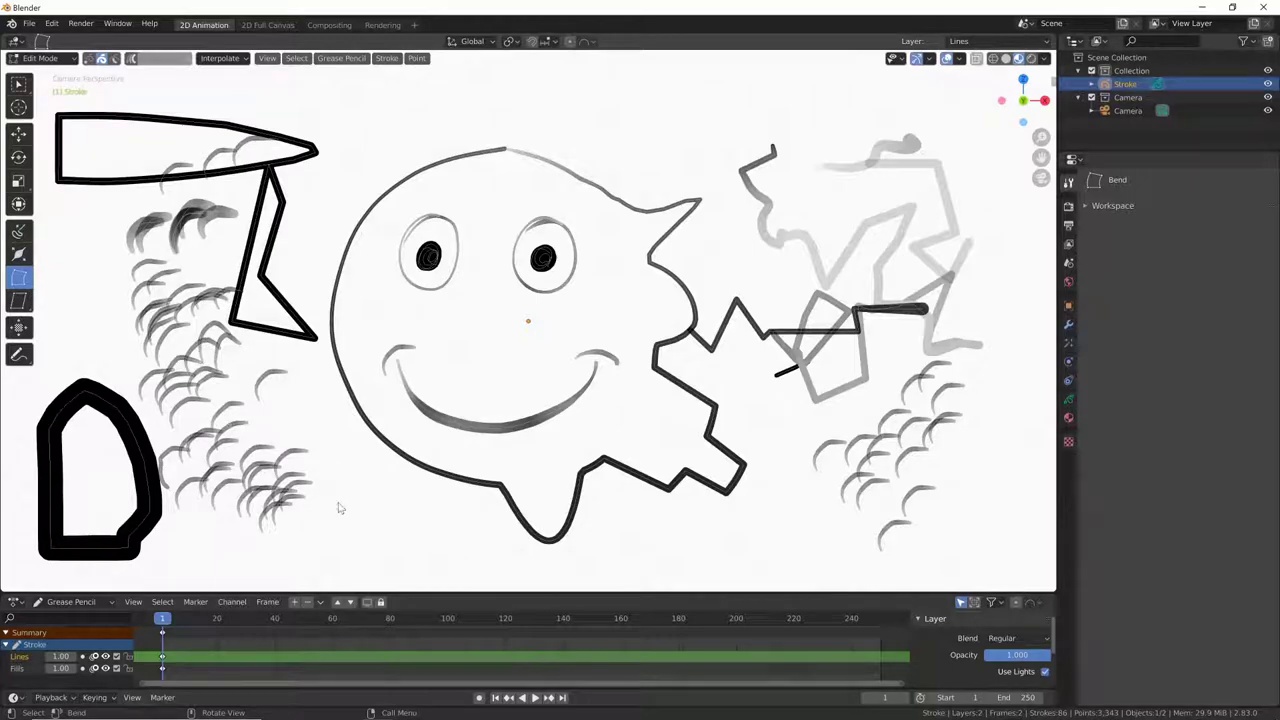
{"action": "mouse_move", "coordinate": [953, 442]}
{"action": "right_mouse_down", "text": "ctrl"}
{"action": "mouse_move", "coordinate": [958, 528]}
{"action": "mouse_move", "coordinate": [961, 516]}
{"action": "right_mouse_up", "text": "ctrl"}
{"action": "mouse_move", "coordinate": [962, 522]}
{"action": "left_mouse_down"}
{"action": "mouse_move", "coordinate": [965, 275]}
{"action": "mouse_move", "coordinate": [500, 532]}
{"action": "mouse_move", "coordinate": [815, 447]}
{"action": "mouse_move", "coordinate": [770, 490]}
{"action": "left_mouse_up"}
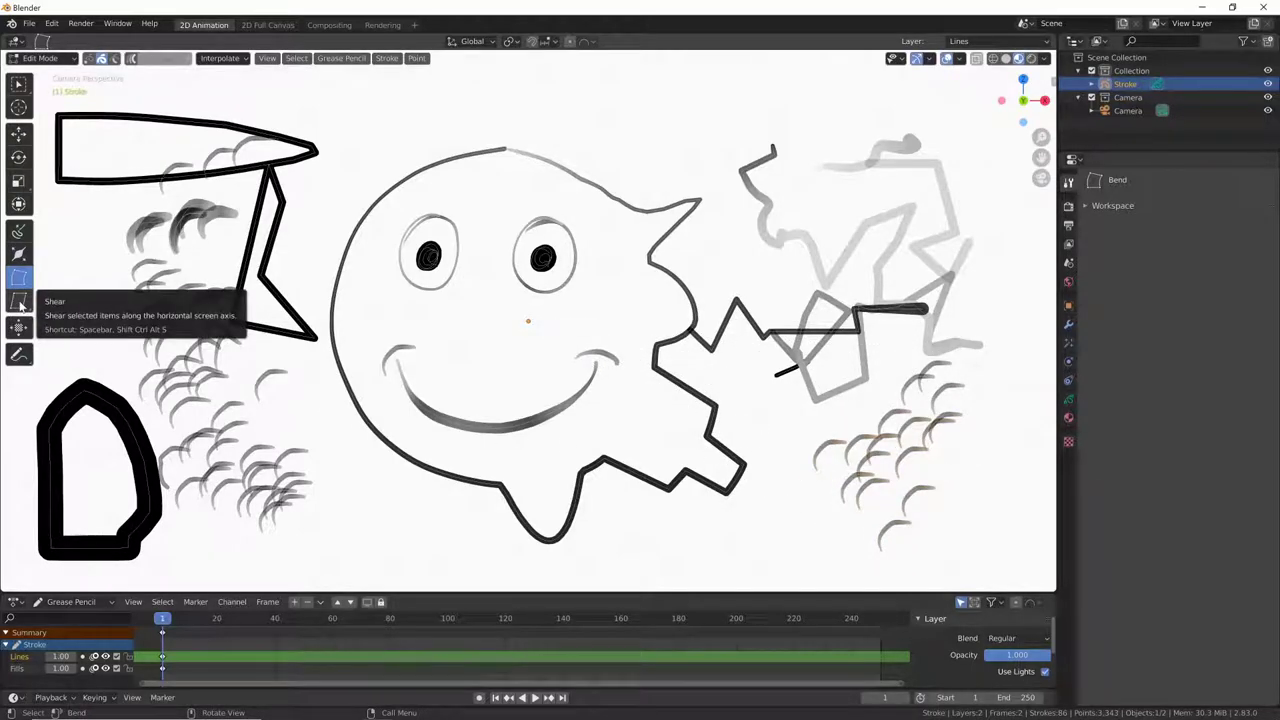
- With the Shear tool, slant the top-left pointed shape sideways to the left
{"action": "left_click", "coordinate": [20, 305]}
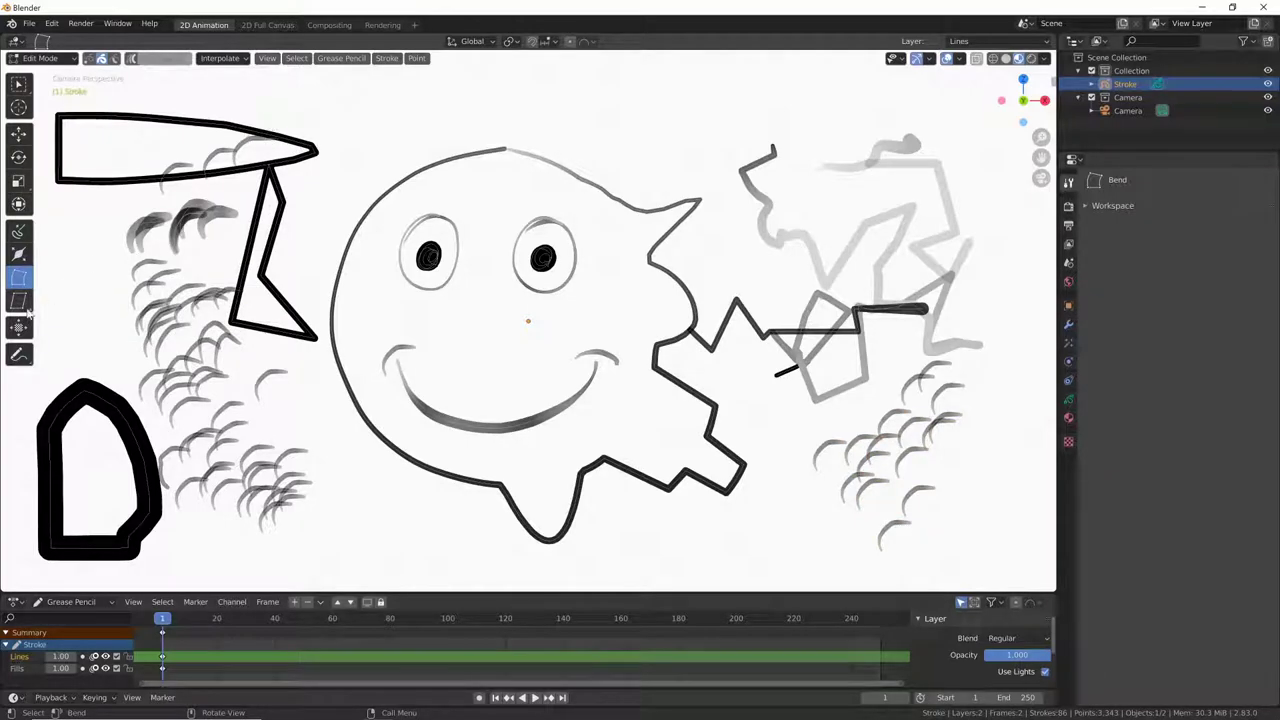
{"action": "left_click", "coordinate": [22, 302]}
{"action": "mouse_move", "coordinate": [265, 118]}
{"action": "left_mouse_down"}
{"action": "mouse_move", "coordinate": [795, 131]}
{"action": "mouse_move", "coordinate": [520, 120]}
{"action": "left_mouse_up"}
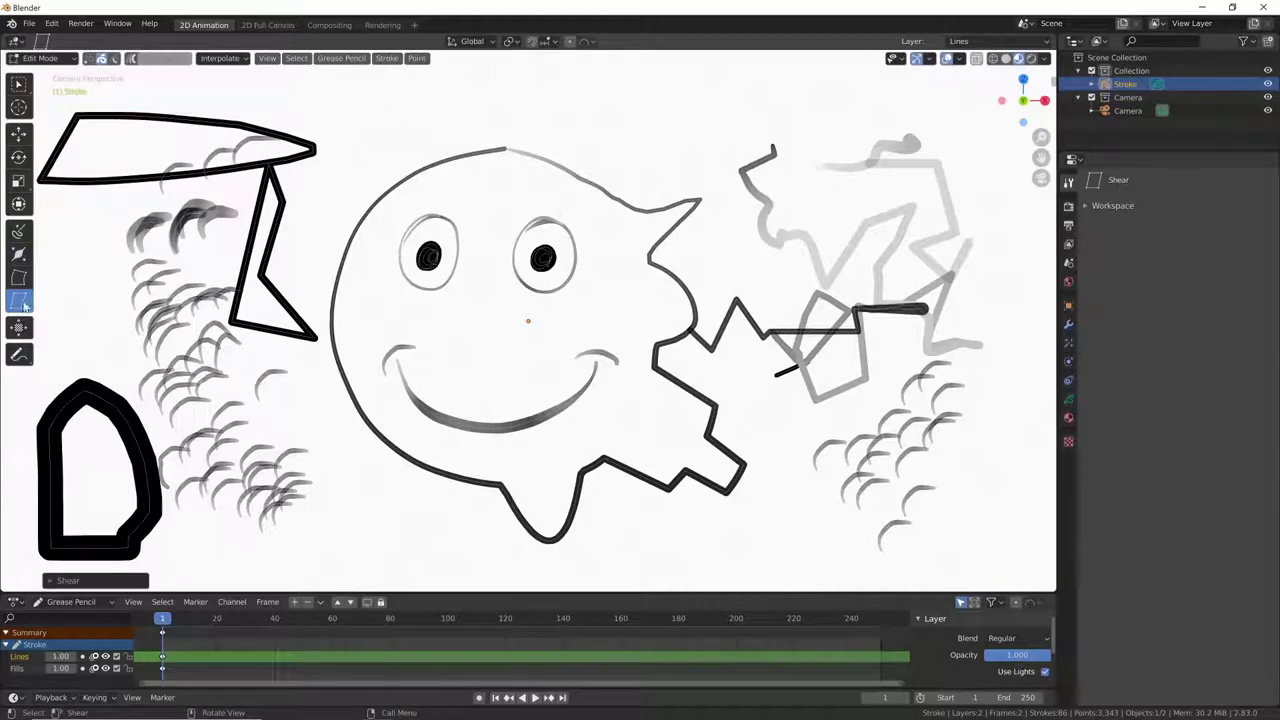
- Round the top-left shape and selected hatch strokes toward a circle with To Sphere
{"action": "left_click", "coordinate": [24, 305]}
{"action": "left_click", "coordinate": [125, 331]}
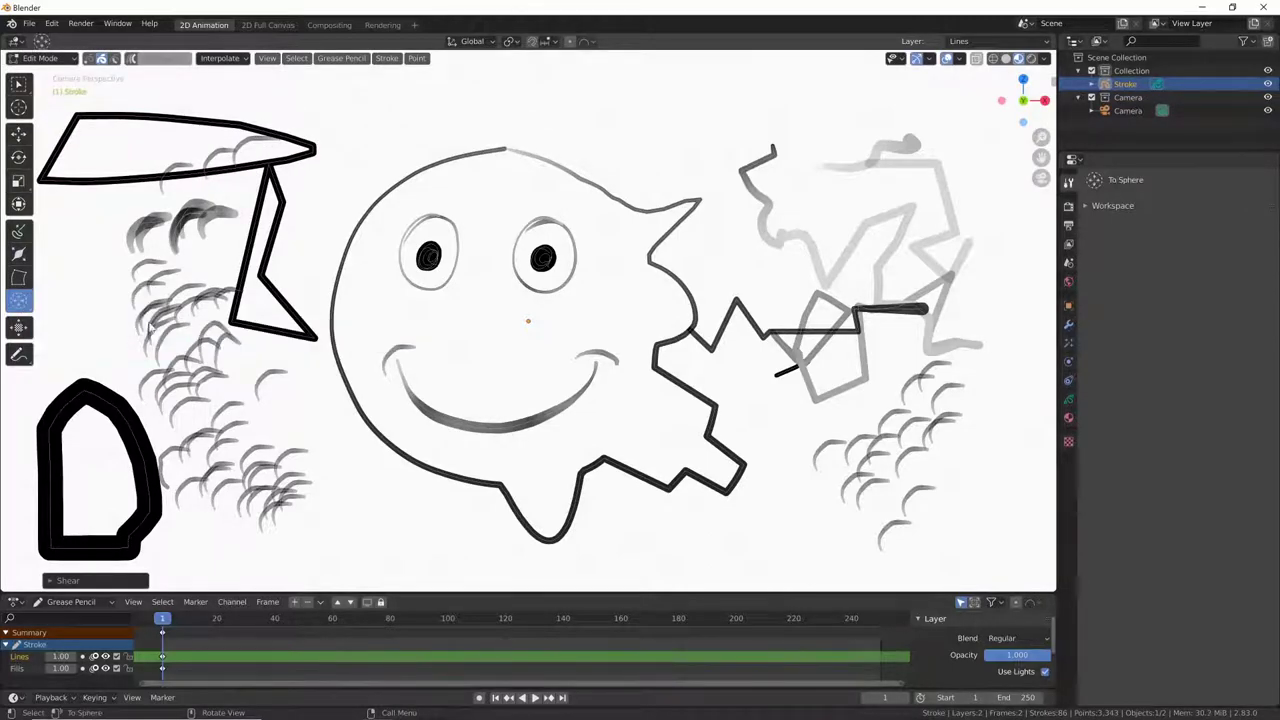
{"action": "mouse_move", "coordinate": [314, 200]}
{"action": "left_mouse_down"}
{"action": "mouse_move", "coordinate": [676, 222]}
{"action": "mouse_move", "coordinate": [463, 259]}
{"action": "left_mouse_up"}
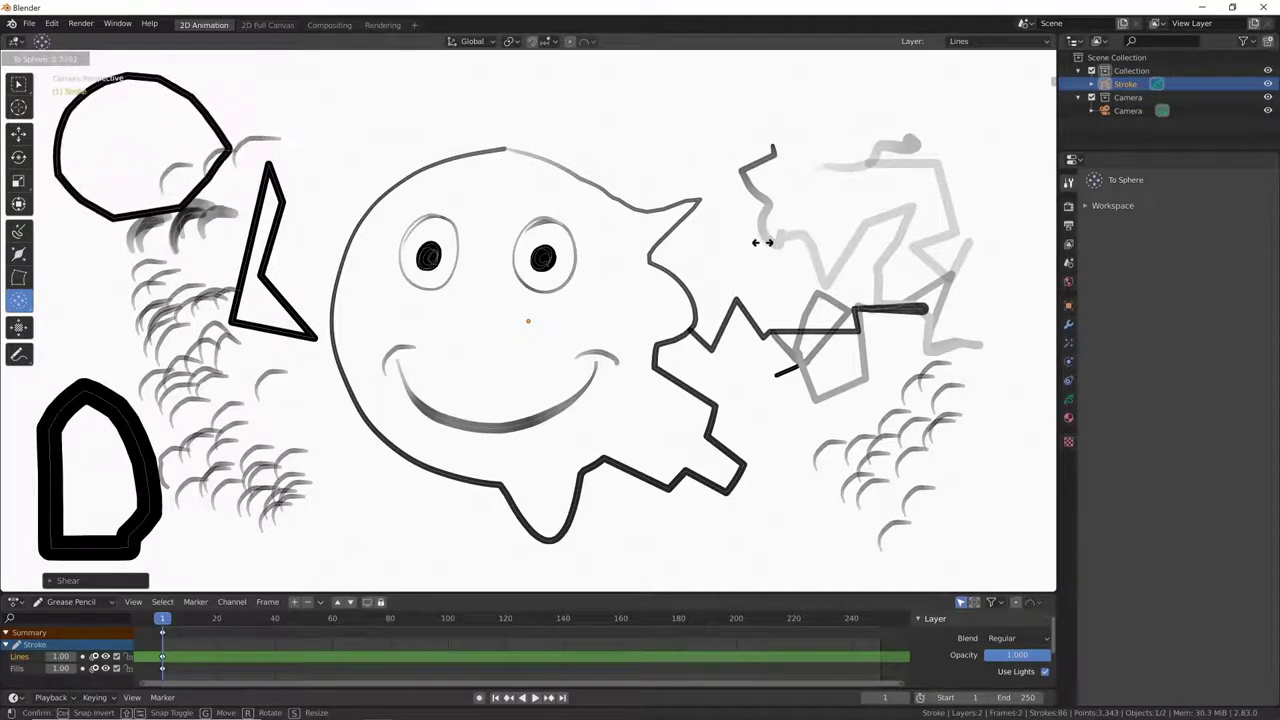
{"action": "left_click_drag", "start_coordinate": [463, 259], "coordinate": [268, 423]}
{"action": "mouse_move", "coordinate": [300, 380]}
{"action": "left_mouse_down"}
{"action": "mouse_move", "coordinate": [900, 489]}
{"action": "mouse_move", "coordinate": [960, 461]}
{"action": "mouse_move", "coordinate": [435, 433]}
{"action": "left_mouse_up"}
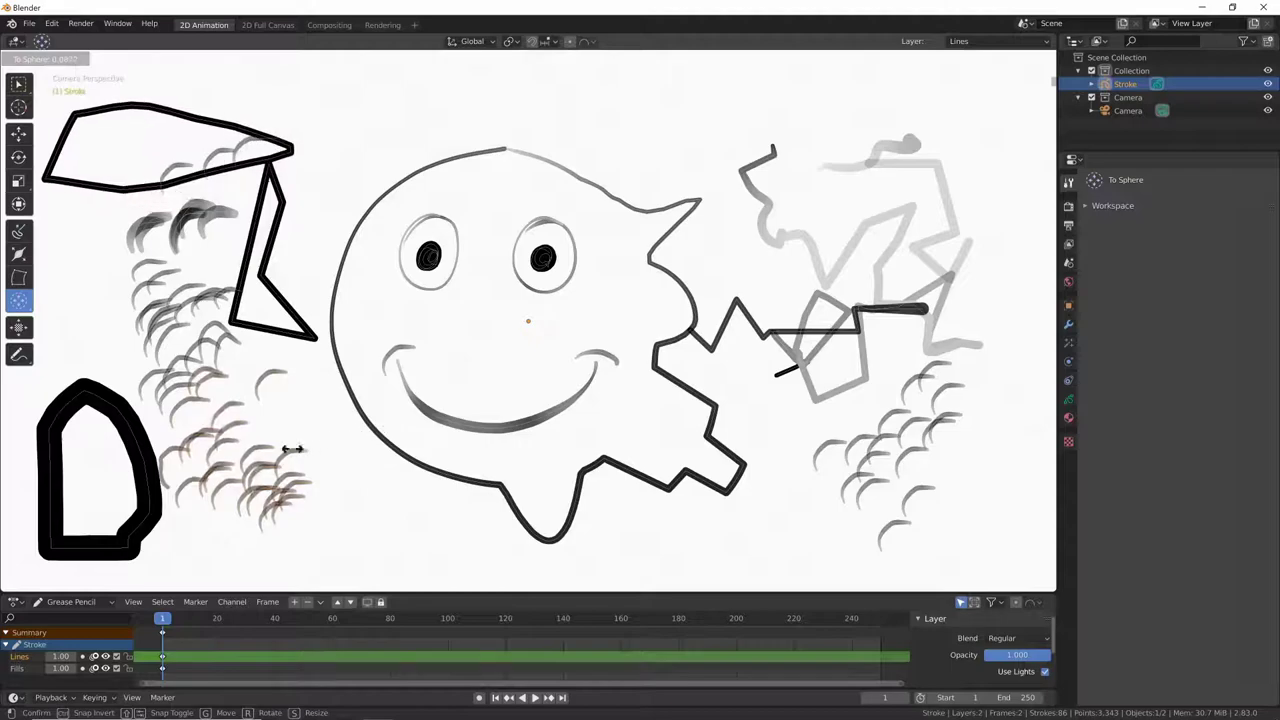
{"action": "left_click", "coordinate": [190, 460]}
- Shear the top-left shape into a long thin spike past the left edge, with Transform Fill active
{"action": "left_click", "coordinate": [30, 300]}
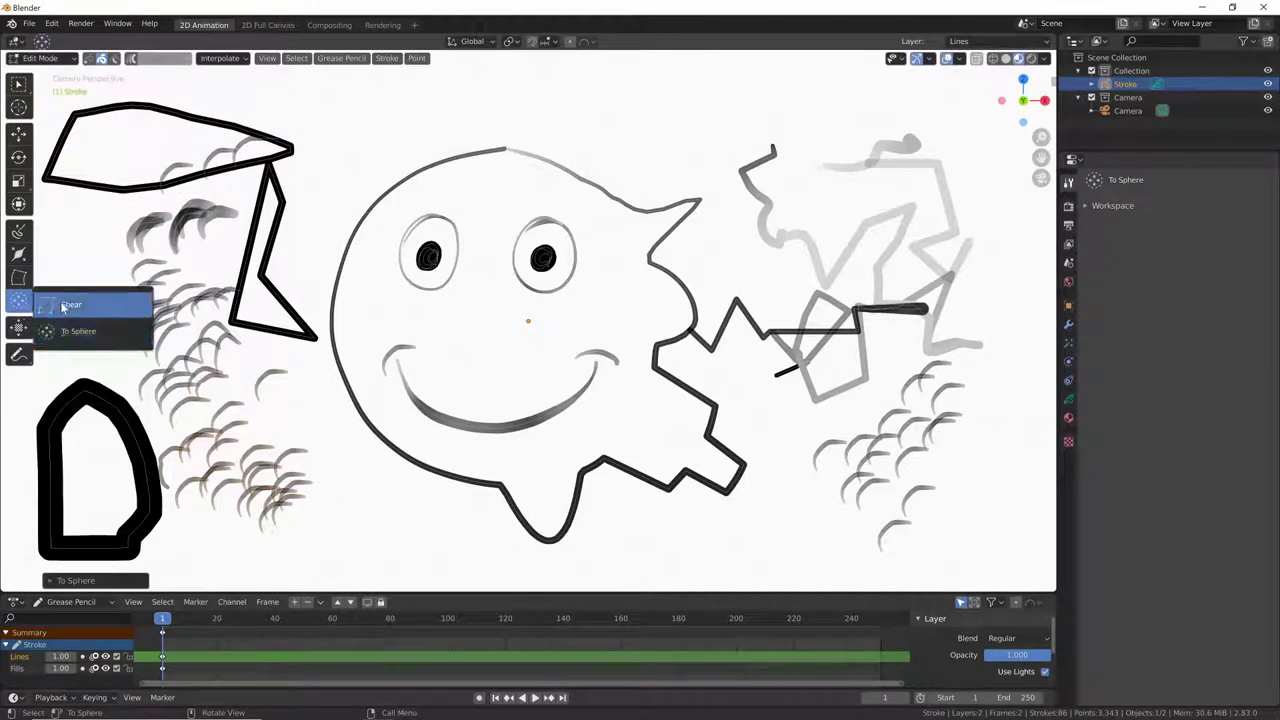
{"action": "left_click", "coordinate": [68, 304]}
{"action": "mouse_move", "coordinate": [299, 449]}
{"action": "left_mouse_down"}
{"action": "mouse_move", "coordinate": [822, 437]}
{"action": "mouse_move", "coordinate": [28, 330]}
{"action": "left_mouse_up"}
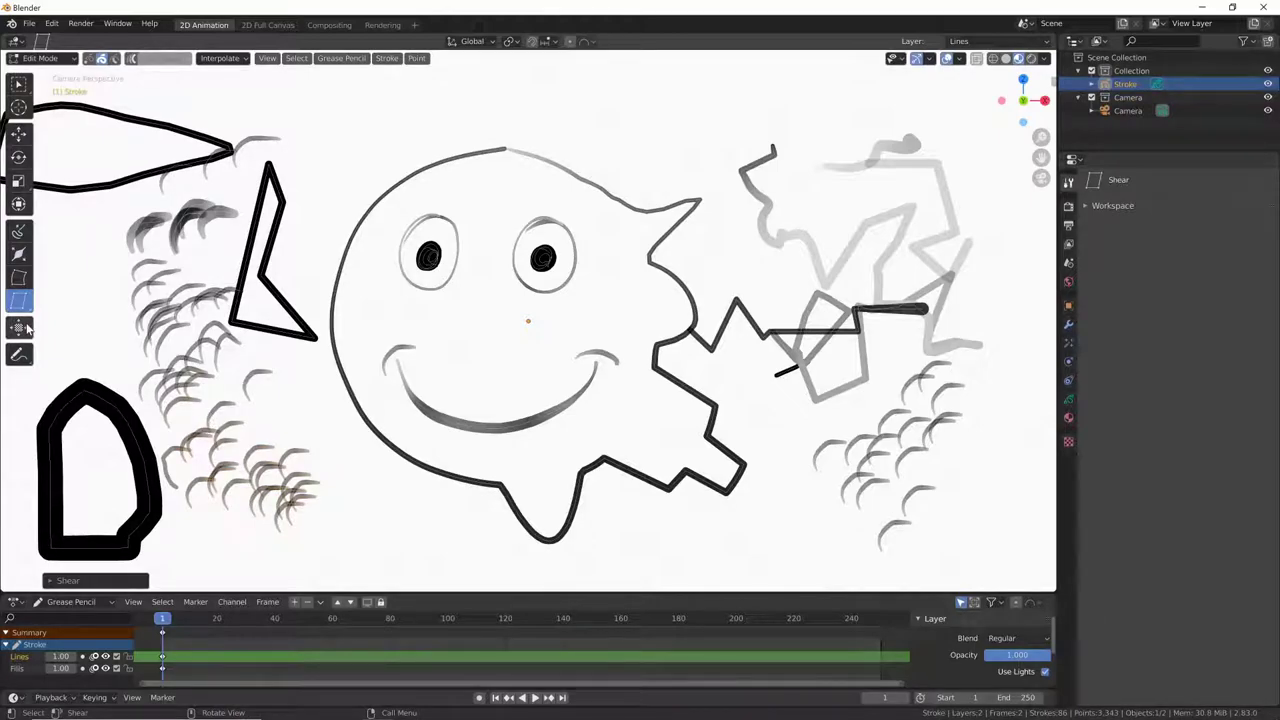
{"action": "left_click", "coordinate": [24, 330]}
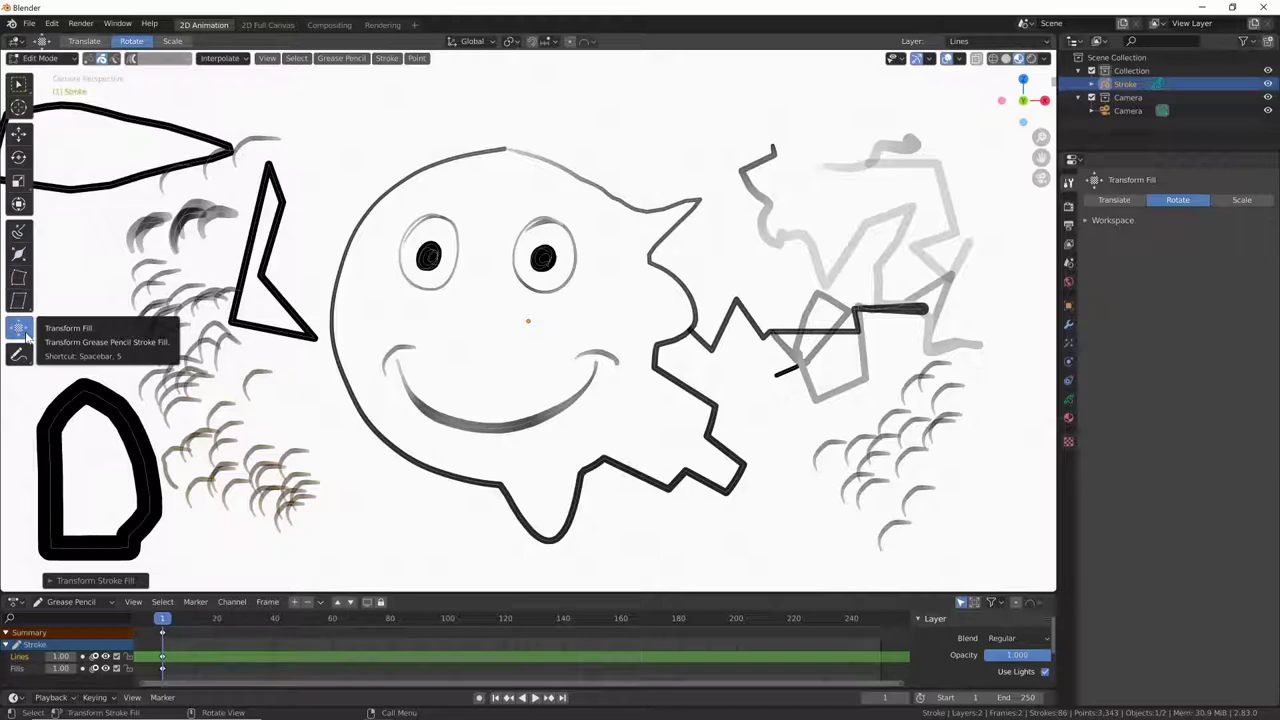
- Assign the Solid Fill material to the selected triangle
{"action": "left_click", "coordinate": [294, 340]}
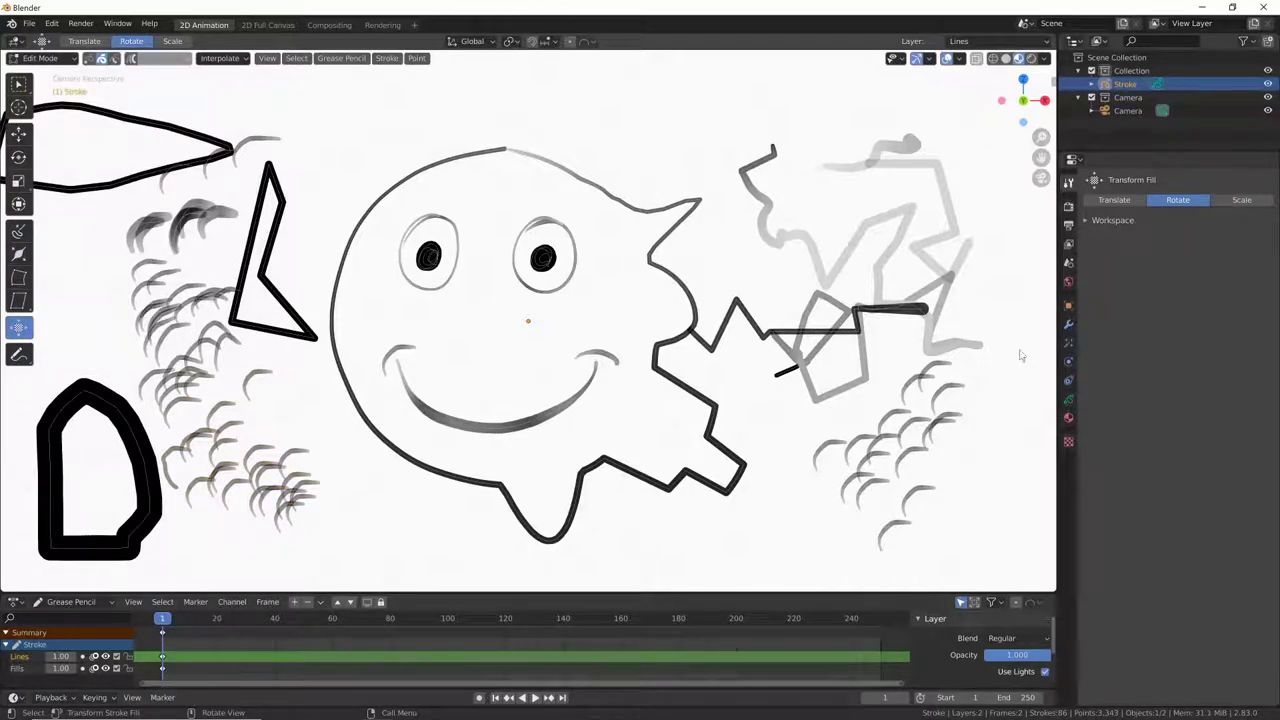
{"action": "left_click", "coordinate": [1068, 418]}
{"action": "left_click", "coordinate": [1121, 214]}
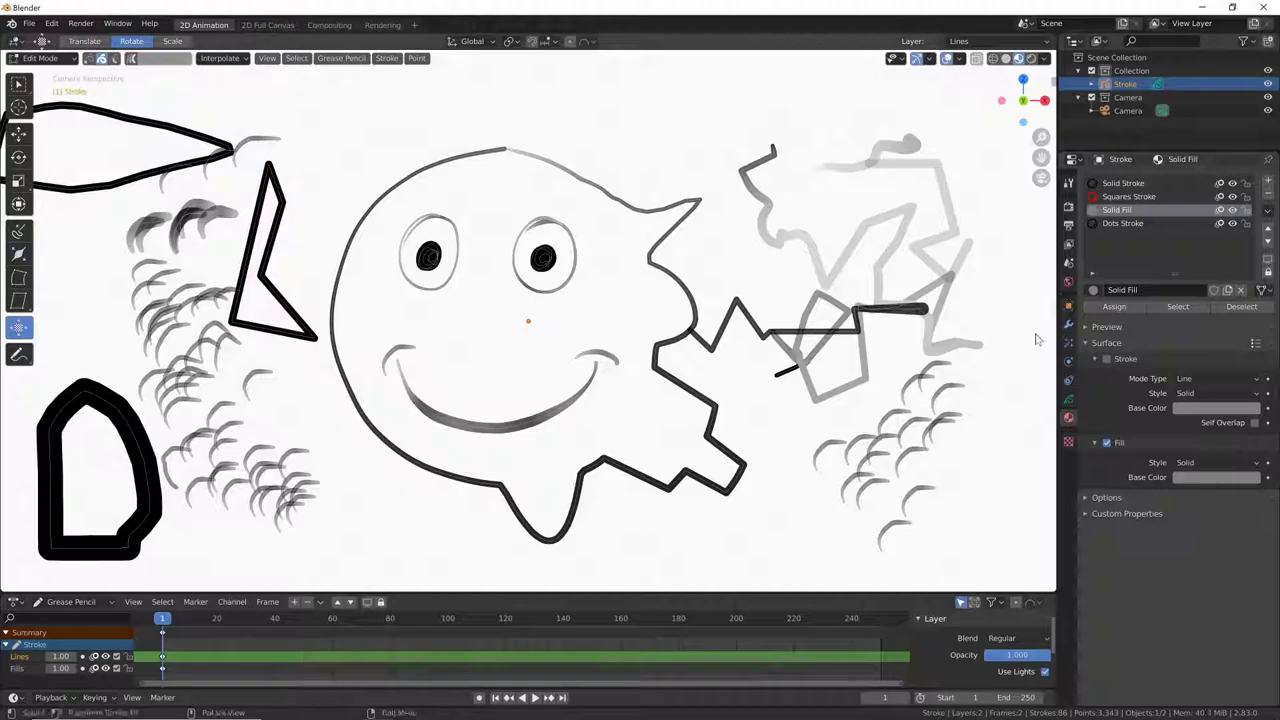
{"action": "left_click", "coordinate": [1125, 306]}
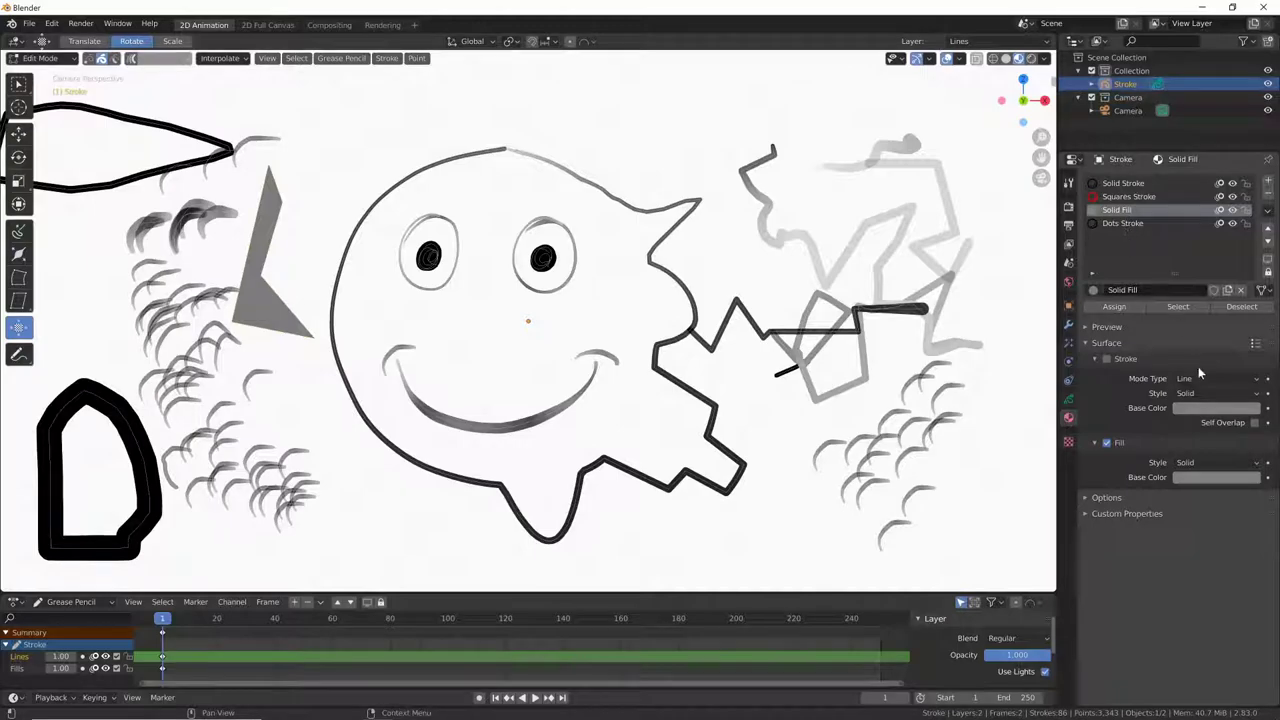
- Lighten the fill colour and change the fill style to Gradient with a blue base colour
{"action": "left_click", "coordinate": [1193, 477]}
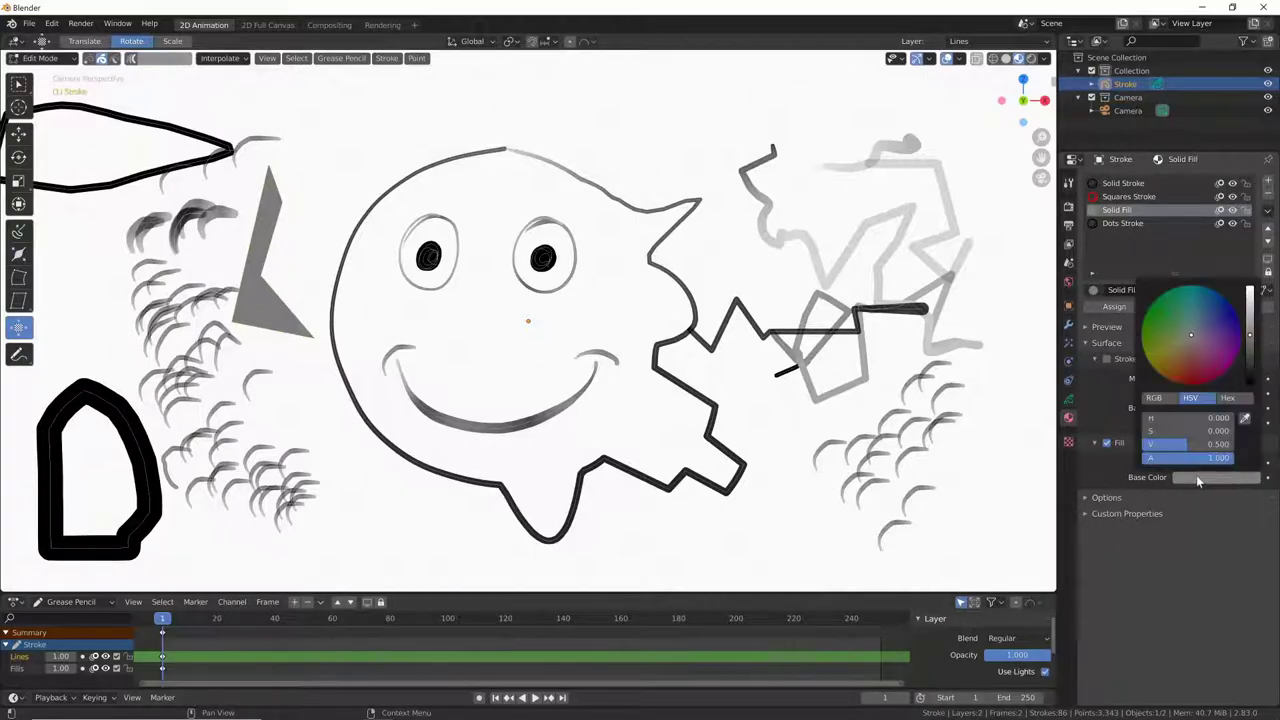
{"action": "left_click", "coordinate": [1256, 314]}
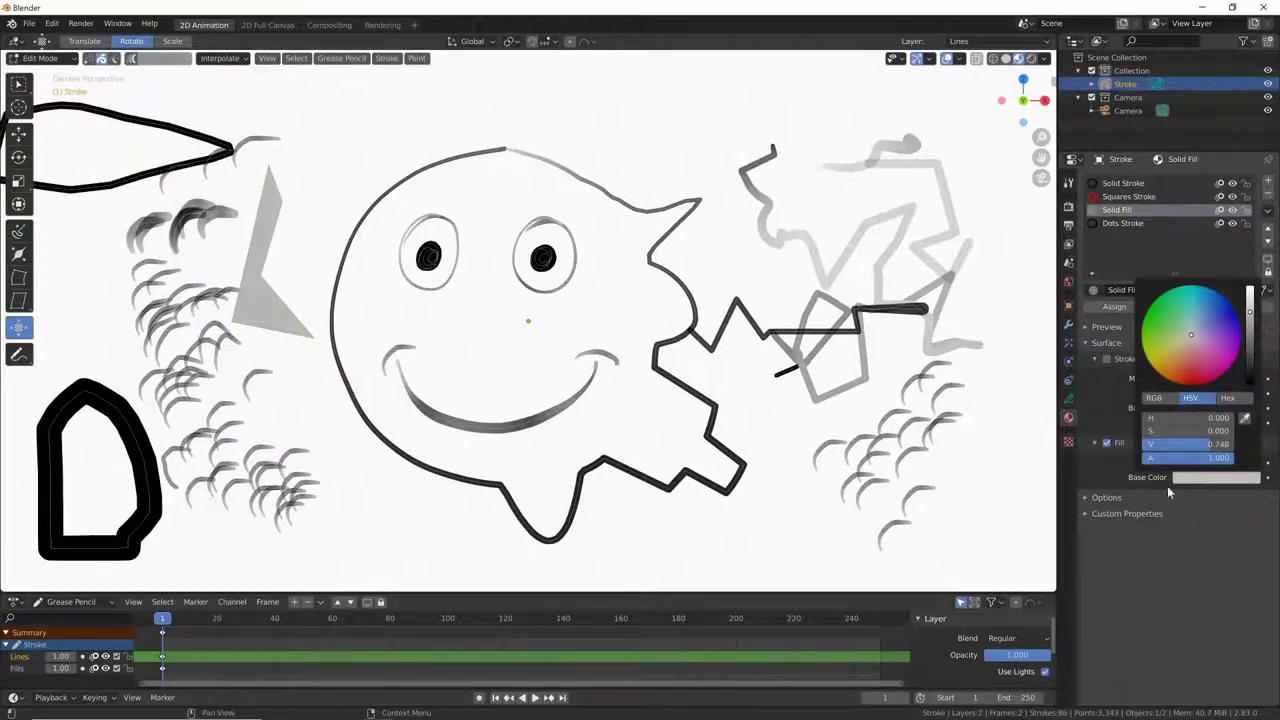
{"action": "left_click", "coordinate": [1230, 462]}
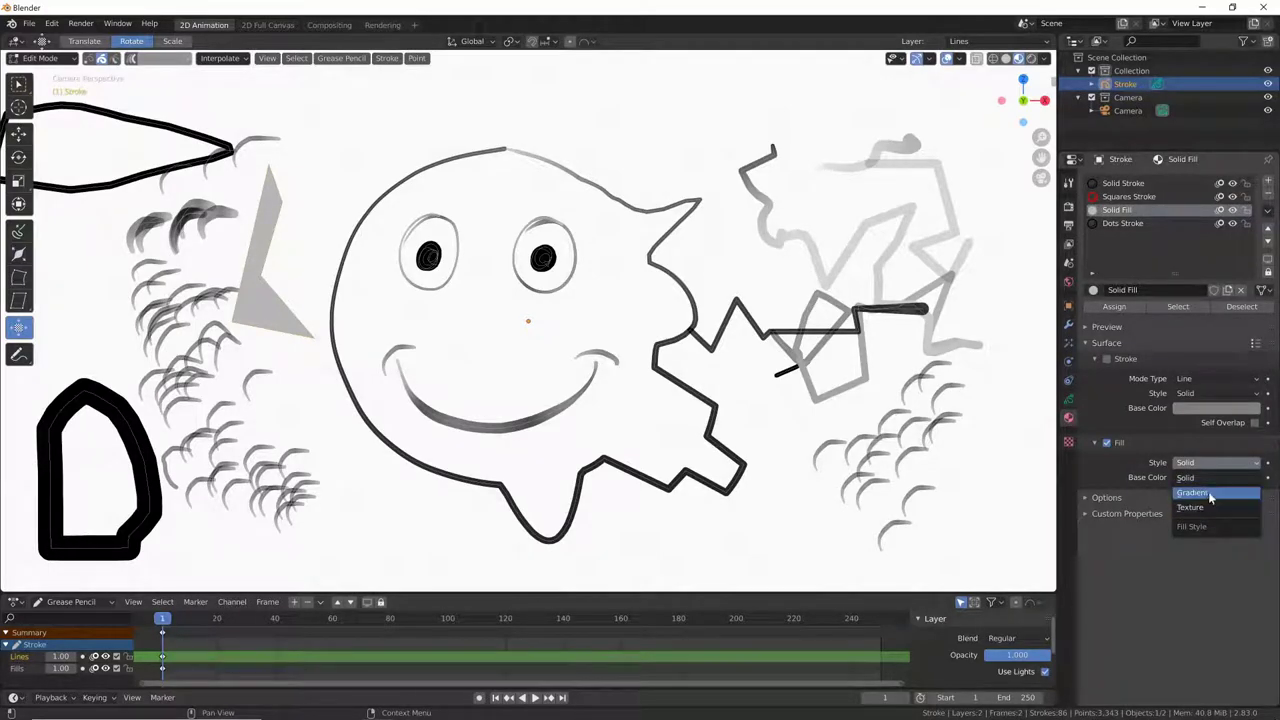
{"action": "left_click", "coordinate": [1208, 491]}
{"action": "left_click", "coordinate": [1215, 492]}
{"action": "left_click", "coordinate": [1222, 318]}
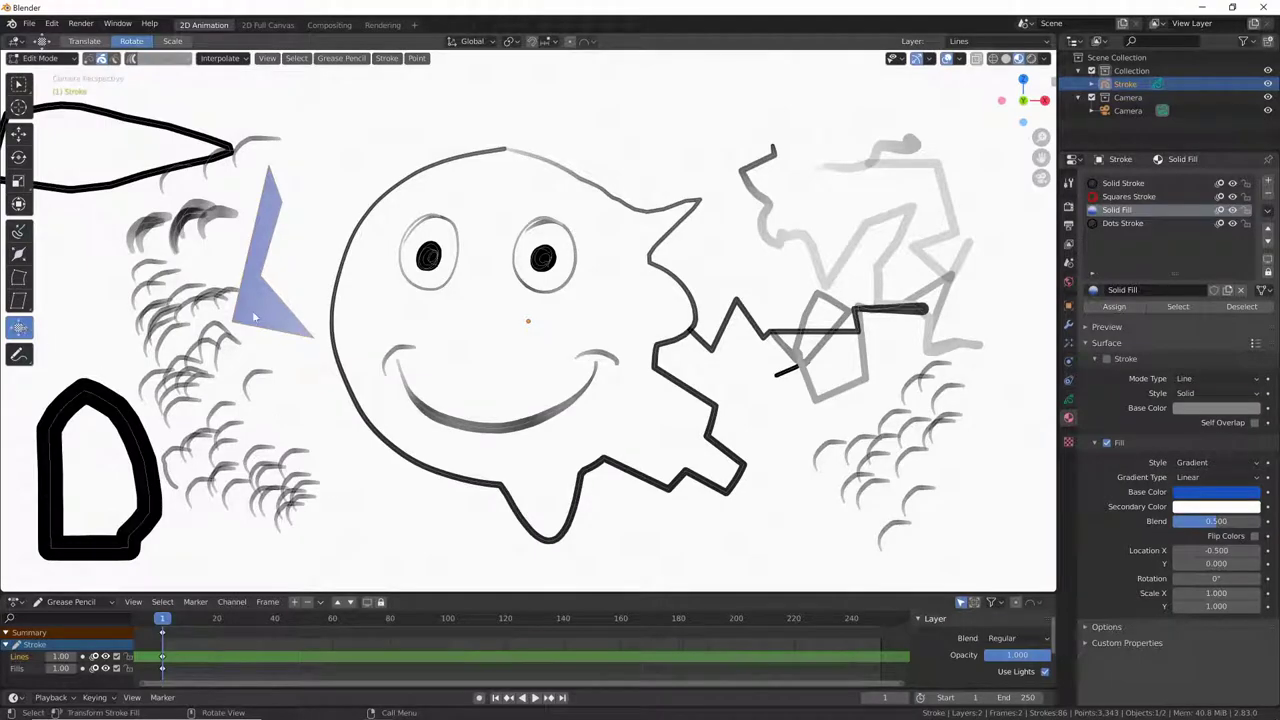
- Rotate the triangle's gradient fill to an angled blue-to-white blend
{"action": "mouse_move", "coordinate": [270, 438]}
{"action": "left_mouse_down"}
{"action": "mouse_move", "coordinate": [255, 440]}
{"action": "mouse_move", "coordinate": [346, 125]}
{"action": "mouse_move", "coordinate": [479, 192]}
{"action": "left_mouse_up"}
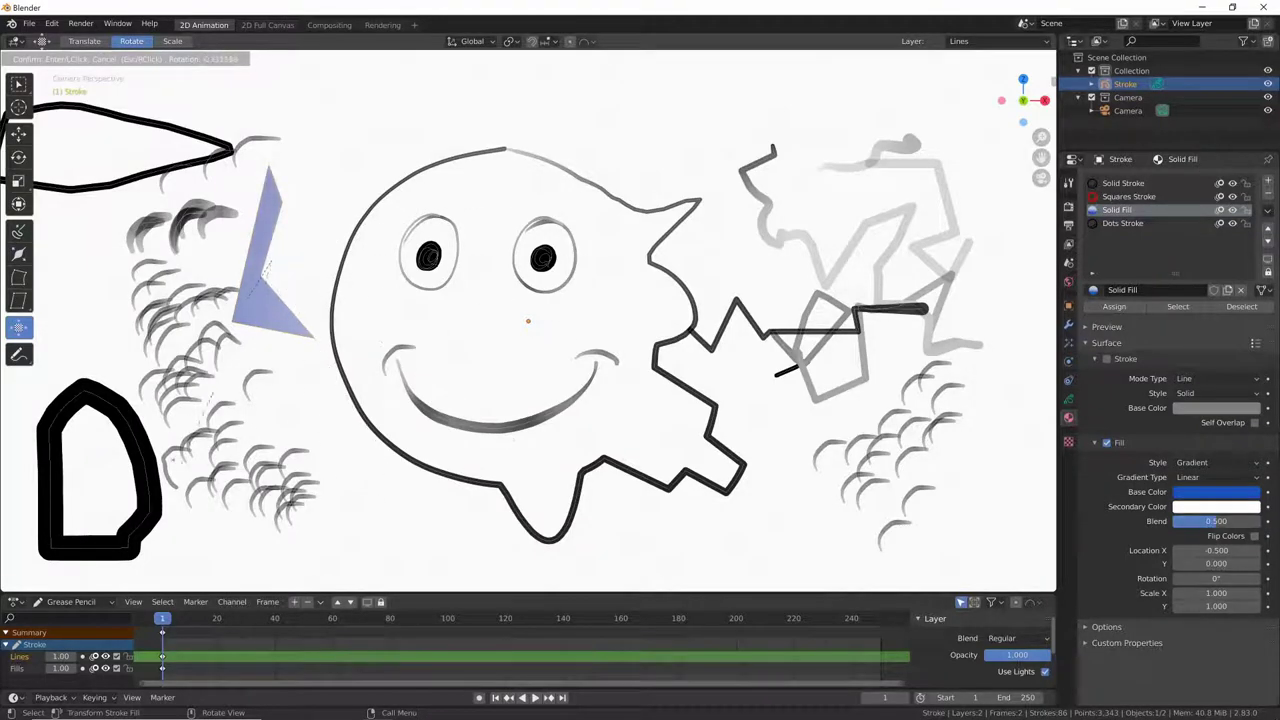
{"action": "mouse_move", "coordinate": [479, 192]}
{"action": "left_mouse_down"}
{"action": "mouse_move", "coordinate": [280, 243]}
{"action": "mouse_move", "coordinate": [276, 110]}
{"action": "left_mouse_up"}
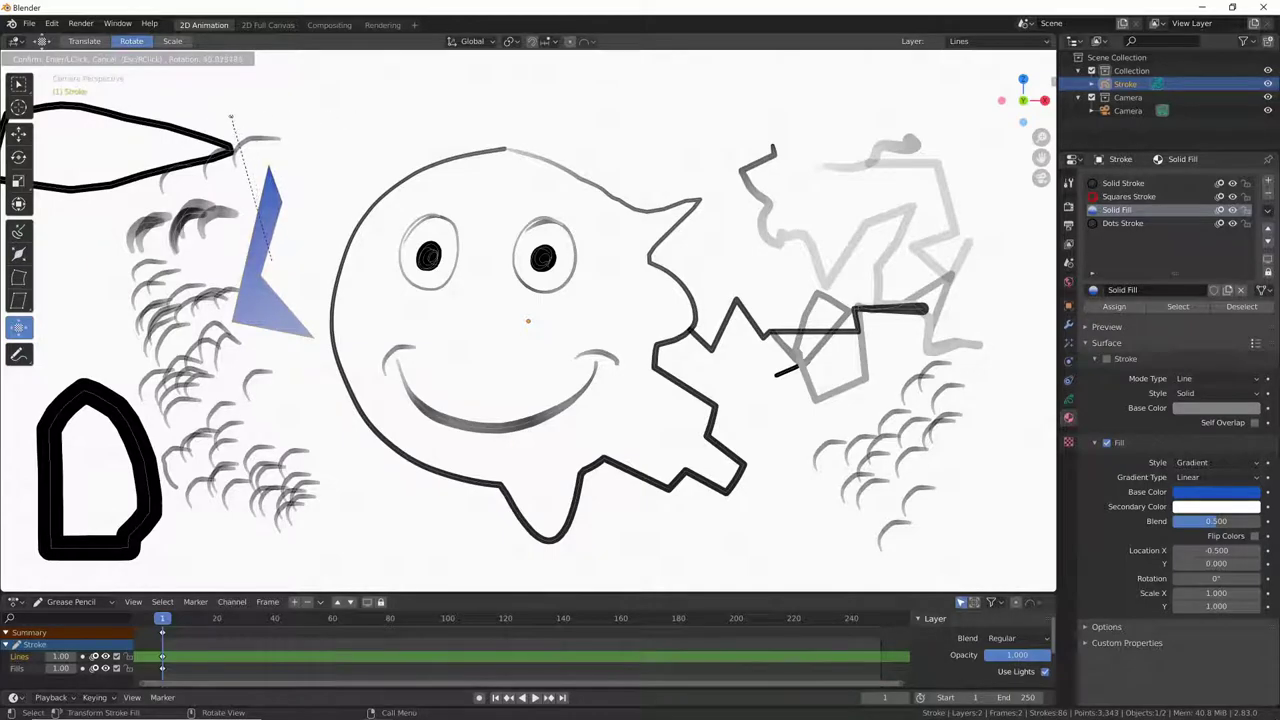
{"action": "left_click_drag", "start_coordinate": [276, 110], "coordinate": [252, 140]}
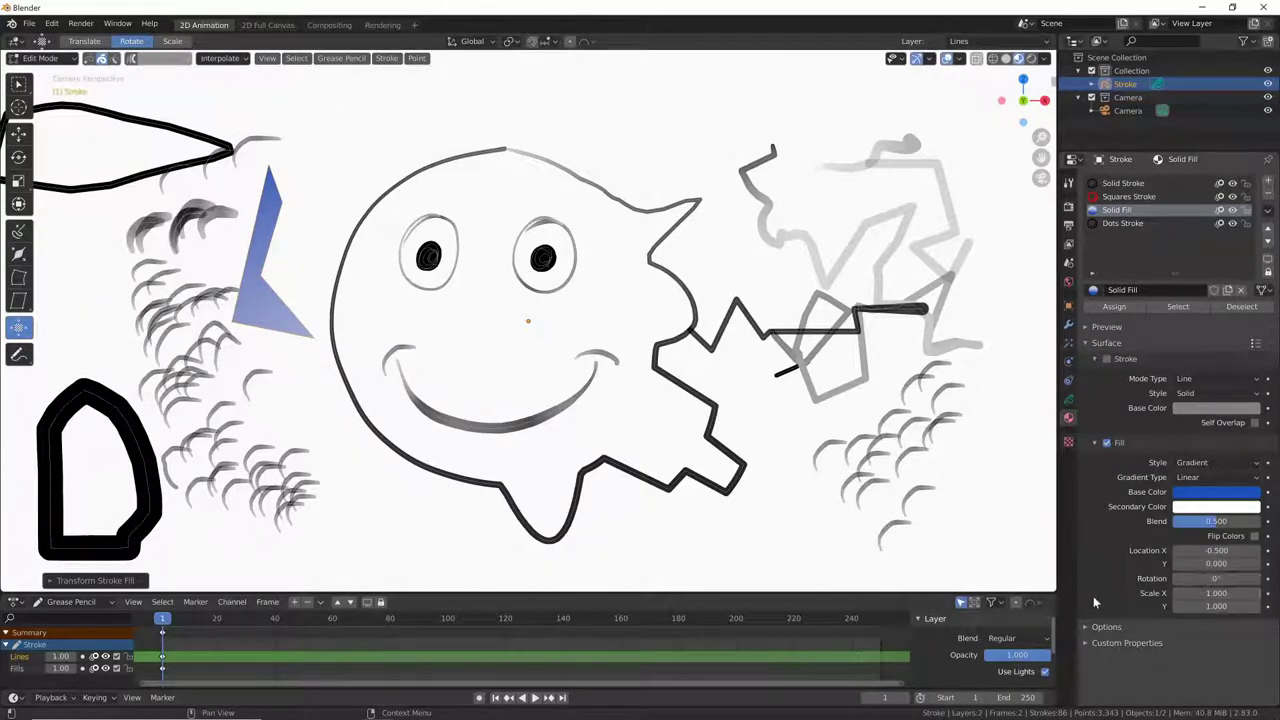
{"action": "left_click_drag", "start_coordinate": [290, 262], "coordinate": [530, 265]}
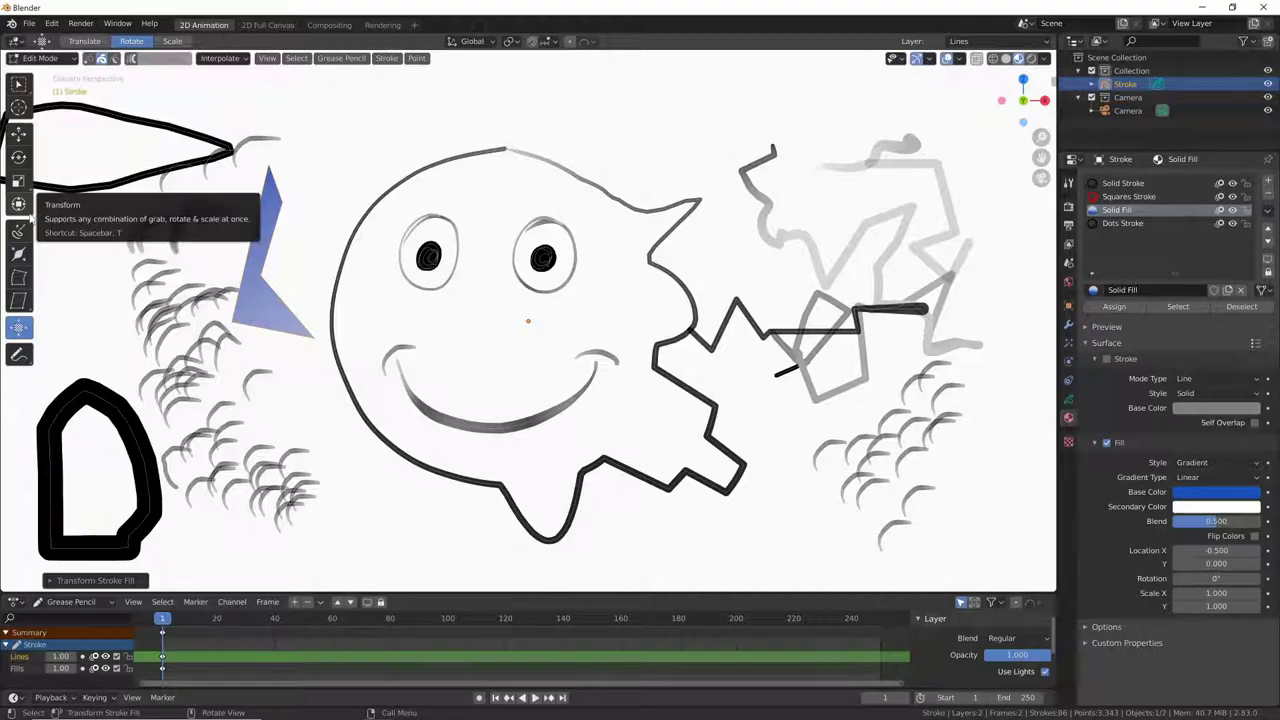
- Return to box select and switch the Grease Pencil object to Sculpt Mode
{"action": "left_click", "coordinate": [18, 84]}
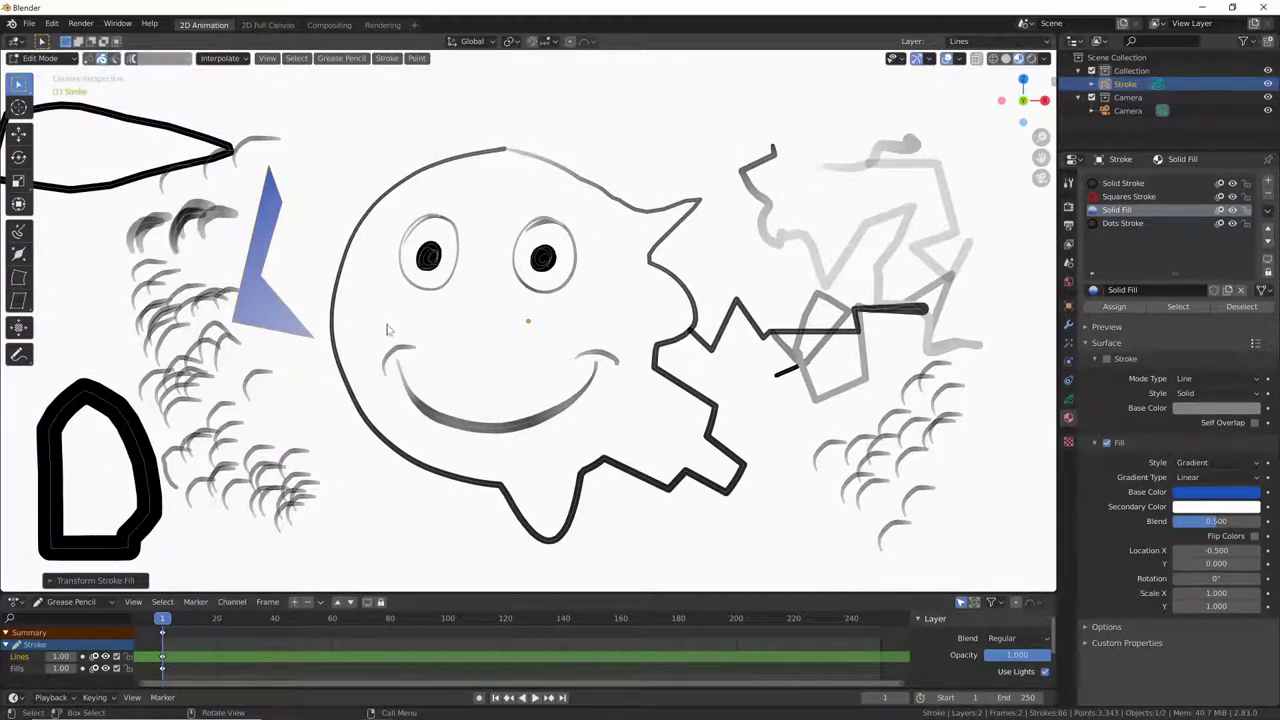
{"action": "left_click", "coordinate": [66, 62]}
{"action": "left_click", "coordinate": [65, 106]}
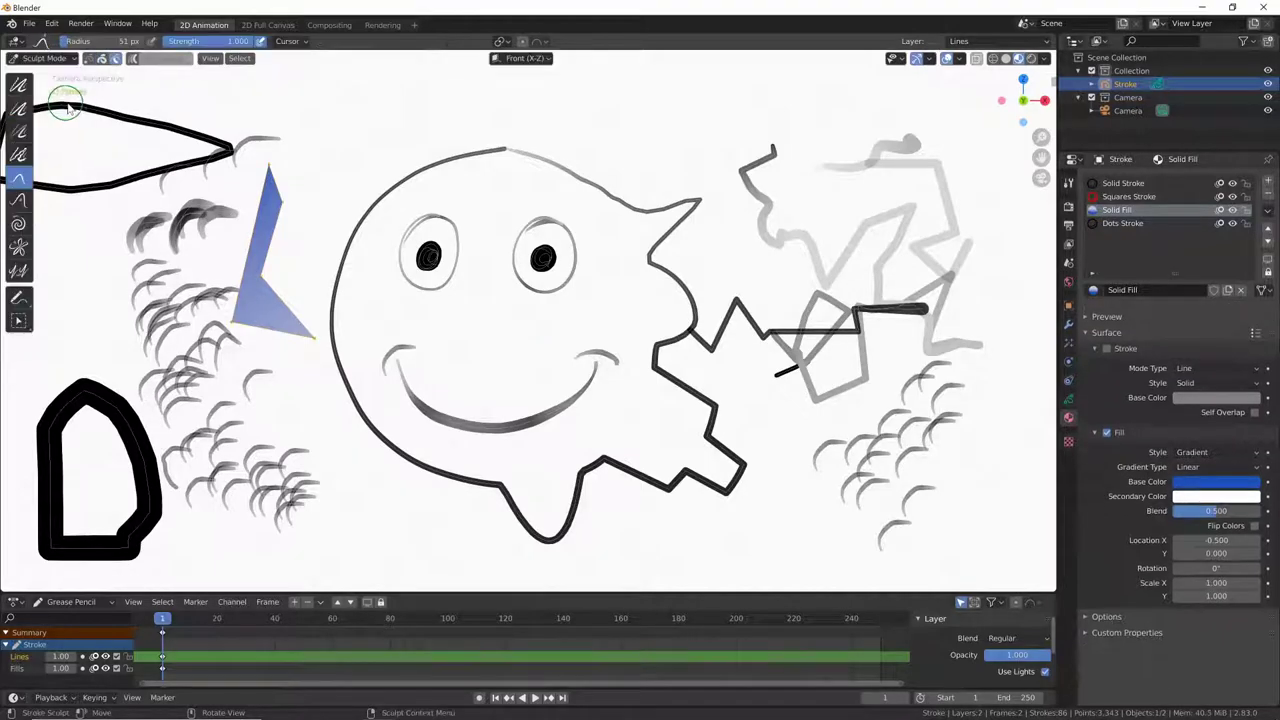